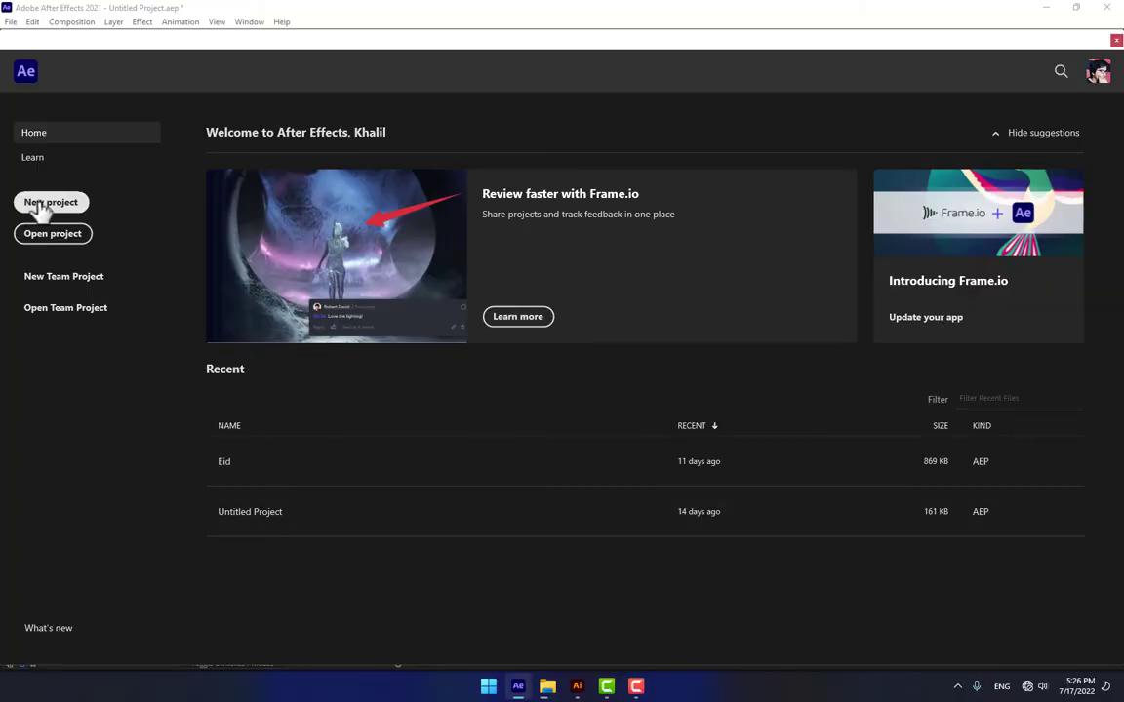
Start a new project without saving the old one and create a 1280 x 720, 5-second composition named 3D Stroke.
left_click(39, 204)
left_click(579, 359)
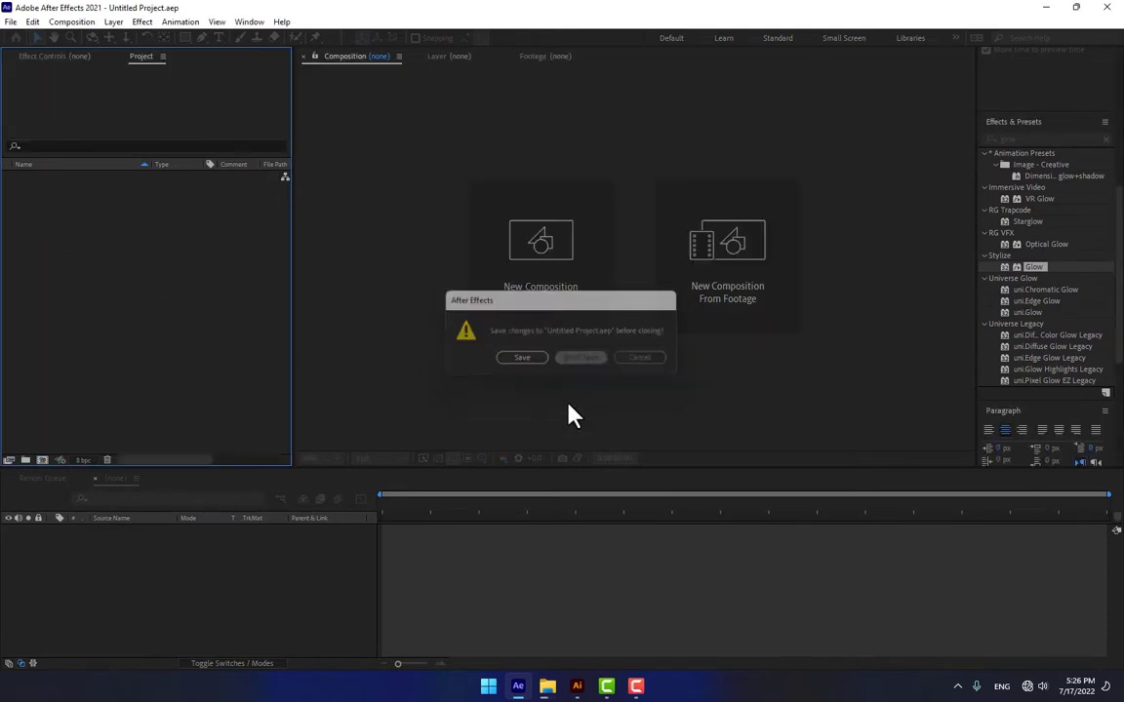
left_click(541, 291)
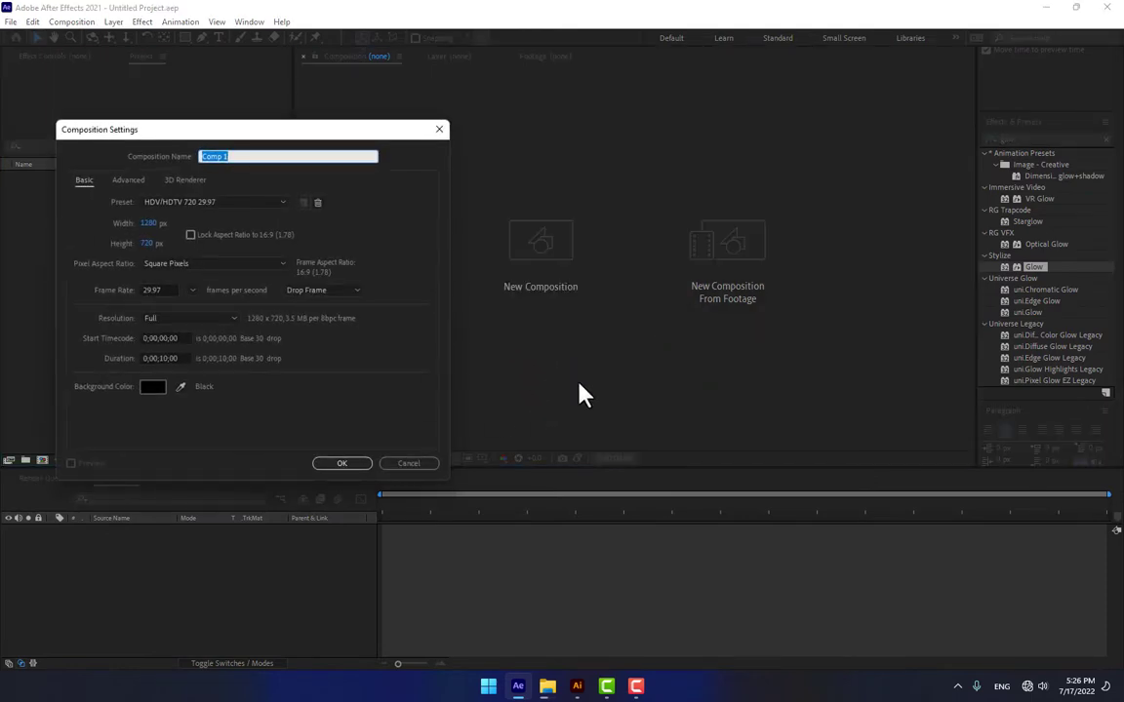
type("Stroke")
left_click(170, 358)
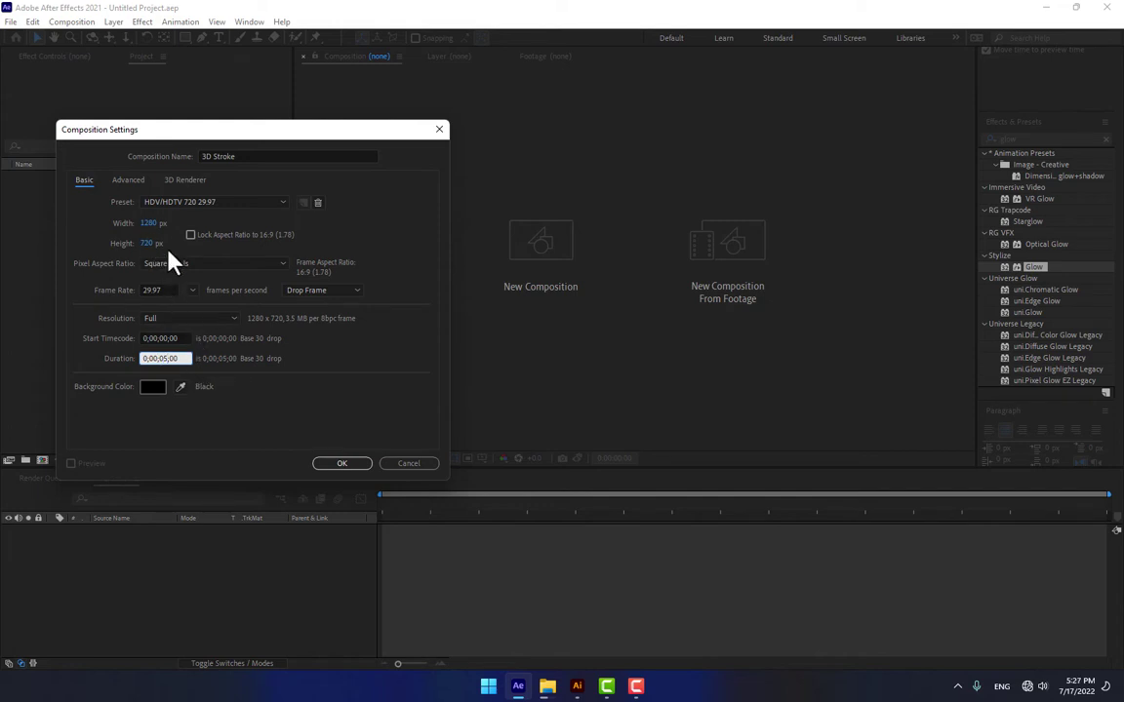
left_click(341, 463)
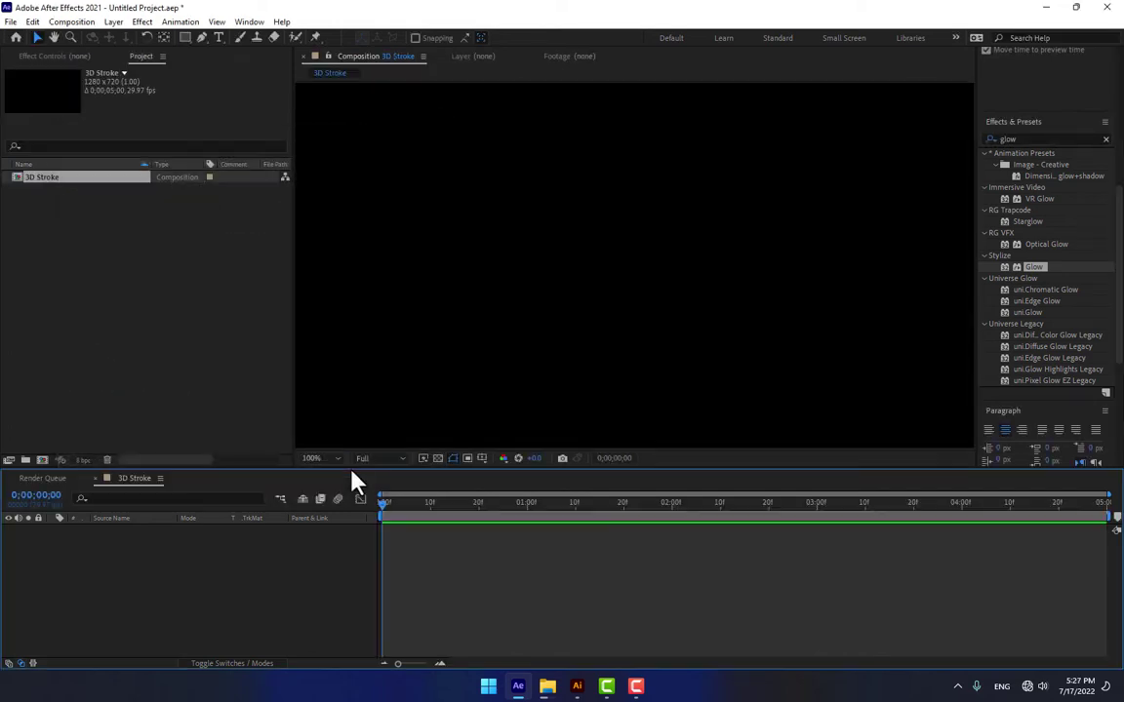
Add a 1280 x 720 cyan solid named 3D Stroke to the composition.
left_click(332, 459)
left_click(333, 232)
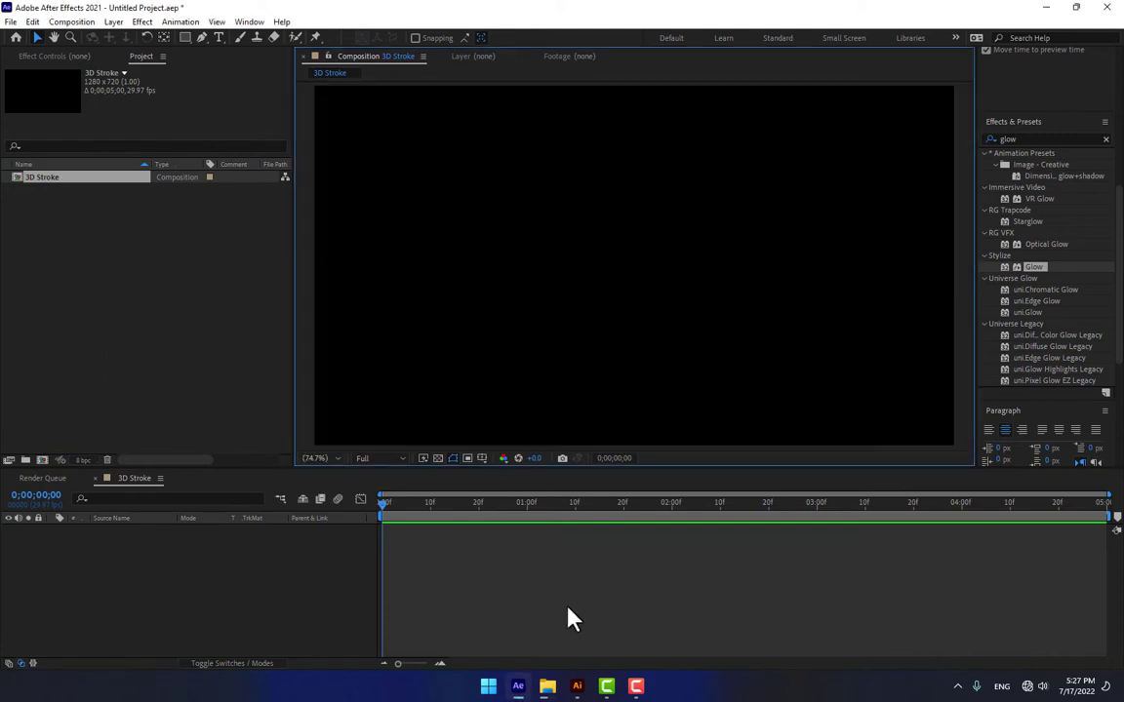
left_click(259, 628)
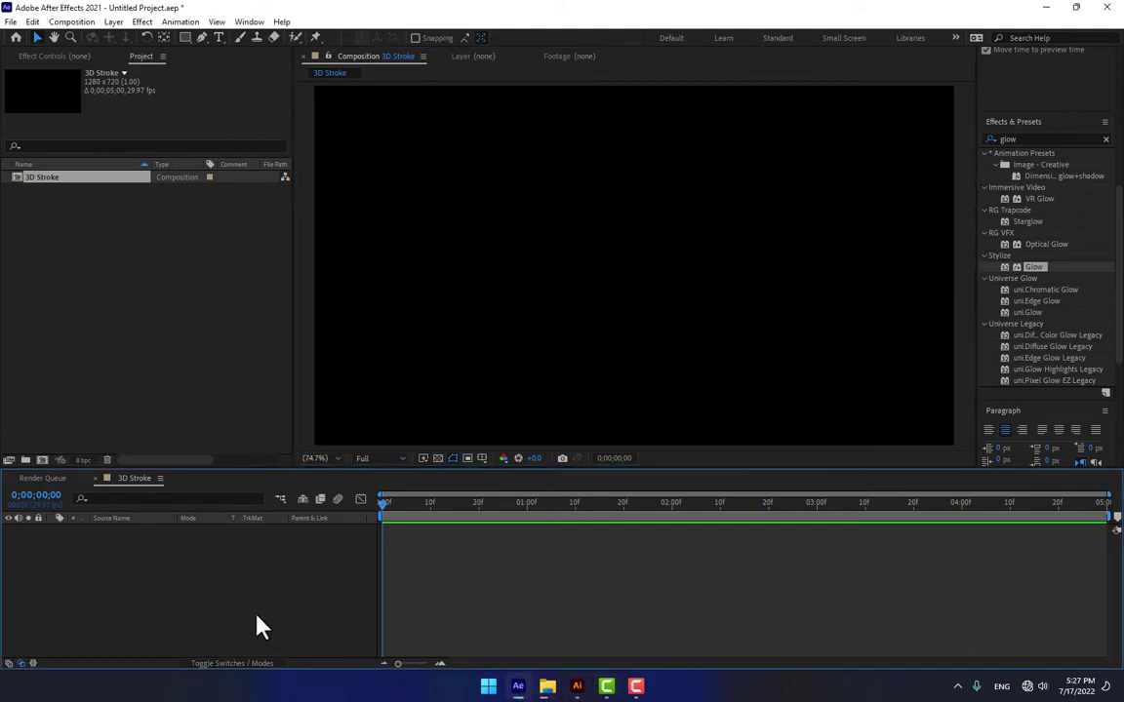
key("ctrl+y")
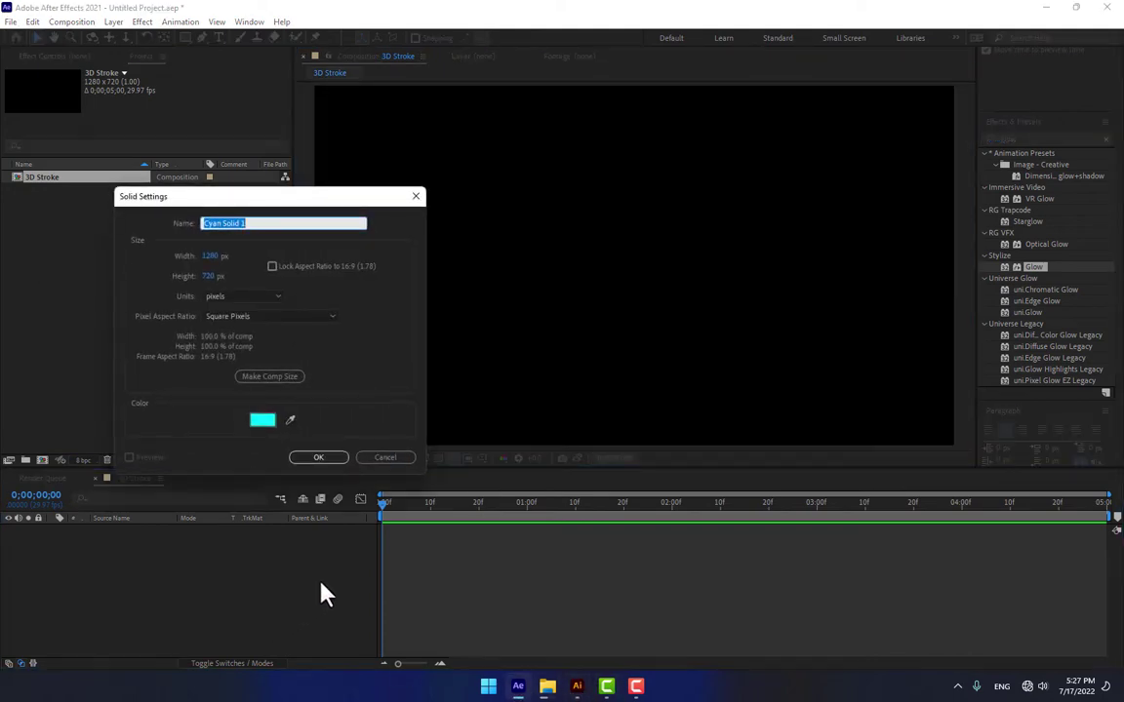
type("3D Stroke")
key("Return")
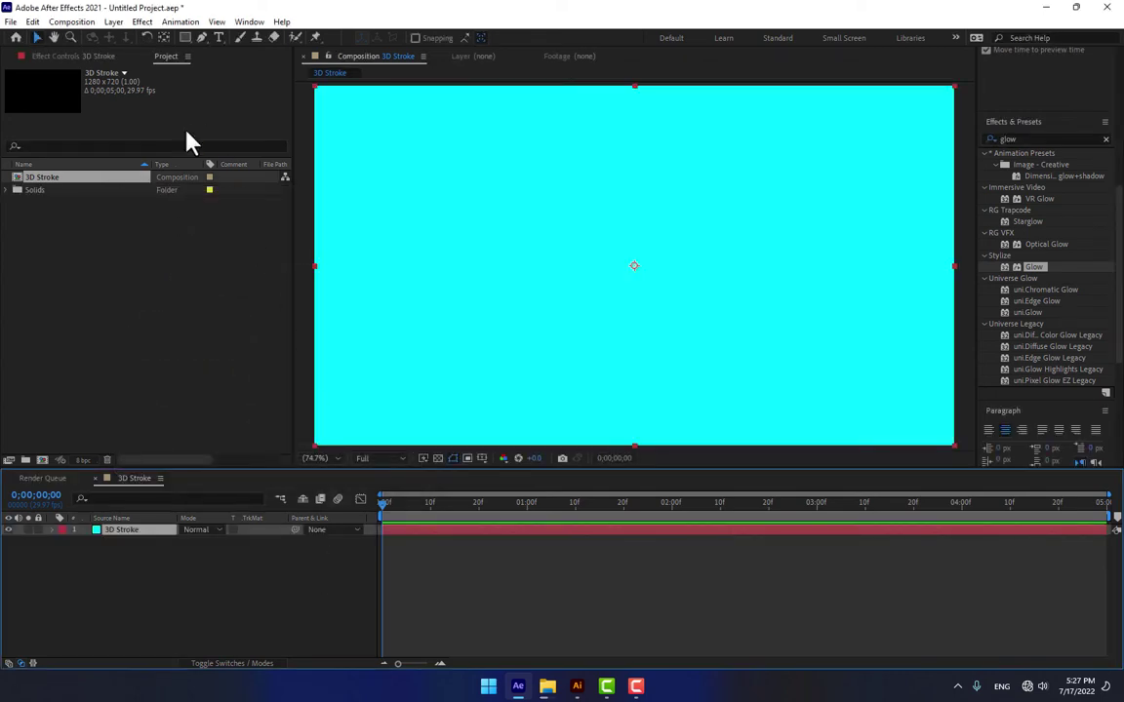
Apply the RG Trapcode 3D Stroke effect to the cyan solid.
left_click(143, 22)
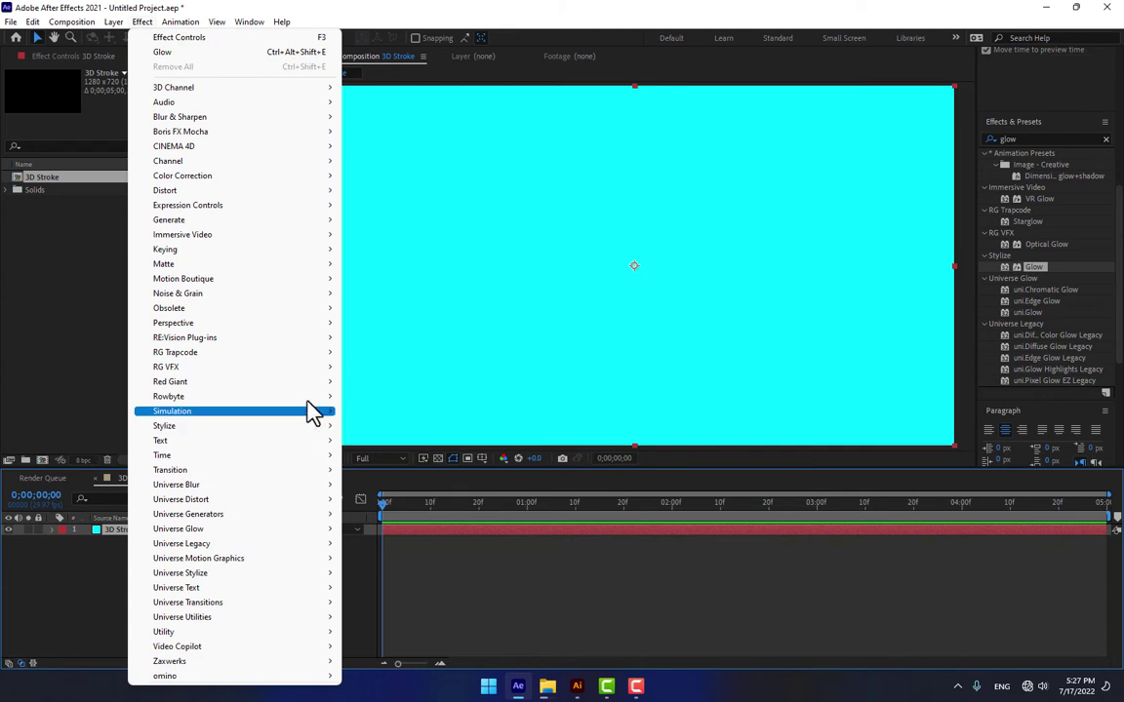
mouse_move(195, 361)
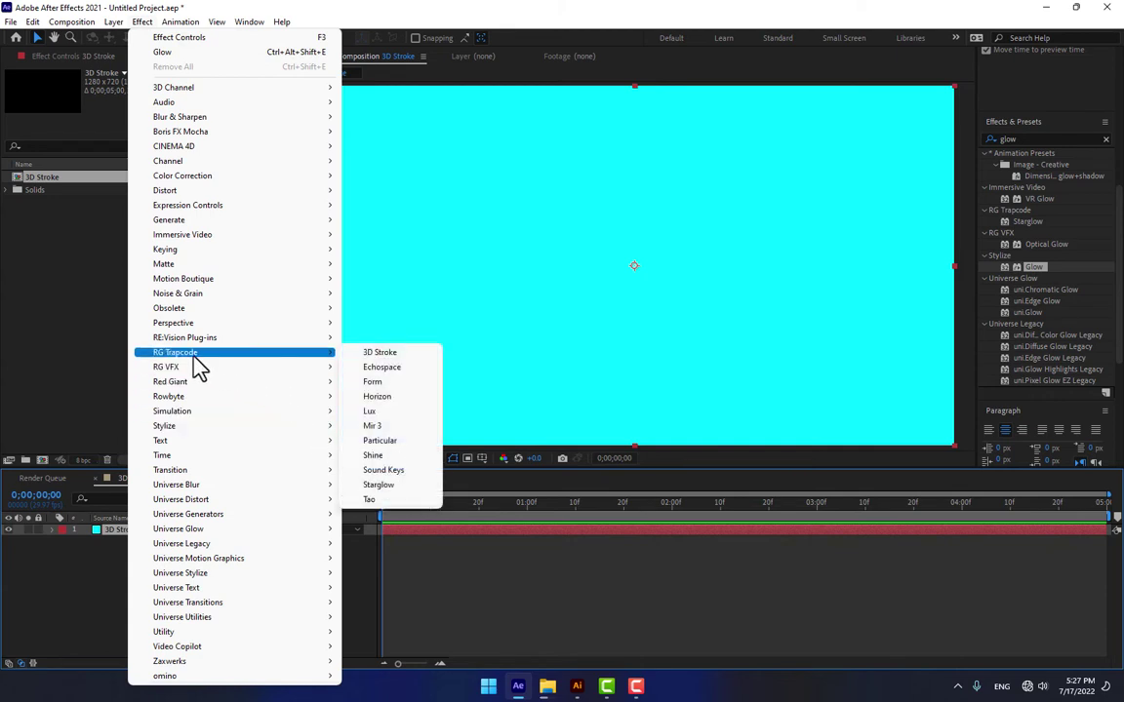
left_click(390, 353)
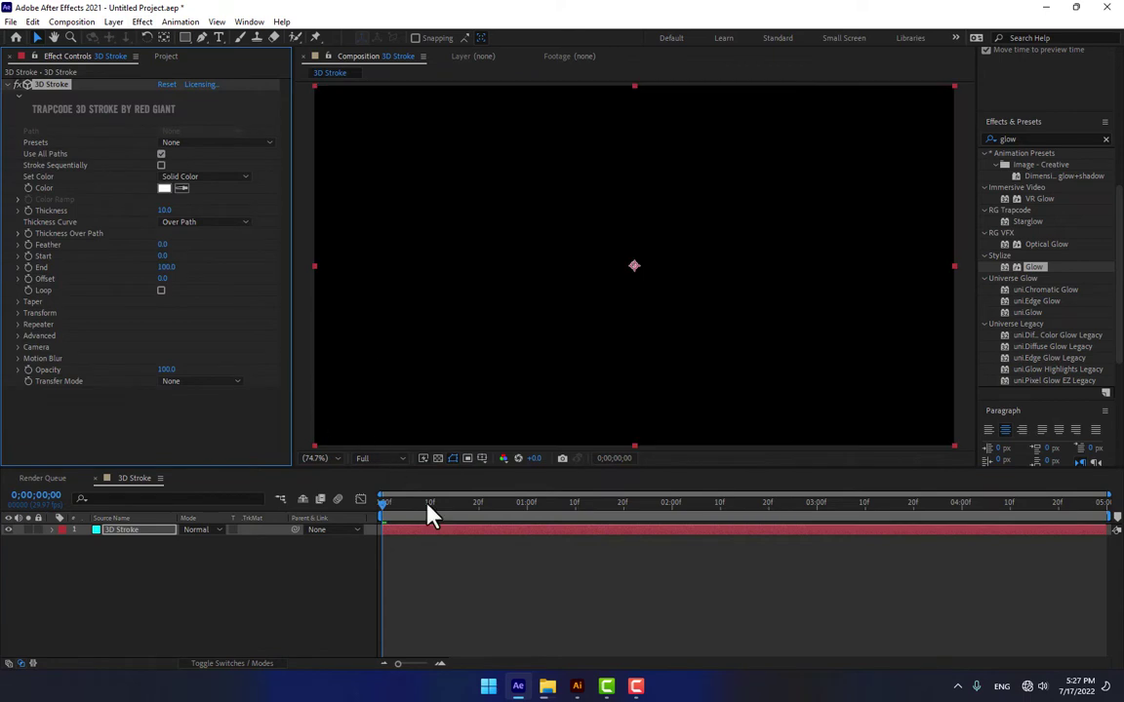
Choose the Square of Lines preset for the 3D Stroke effect and preview it in the timeline.
left_click_drag(426, 503, 474, 505)
left_click(207, 144)
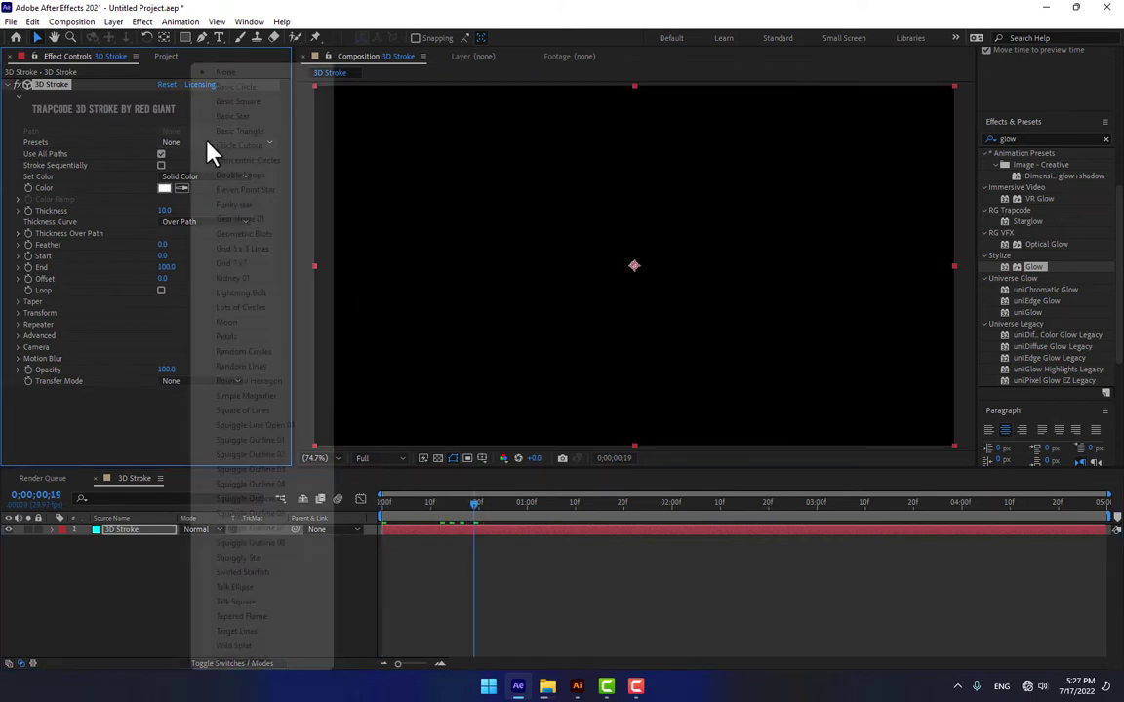
left_click(252, 413)
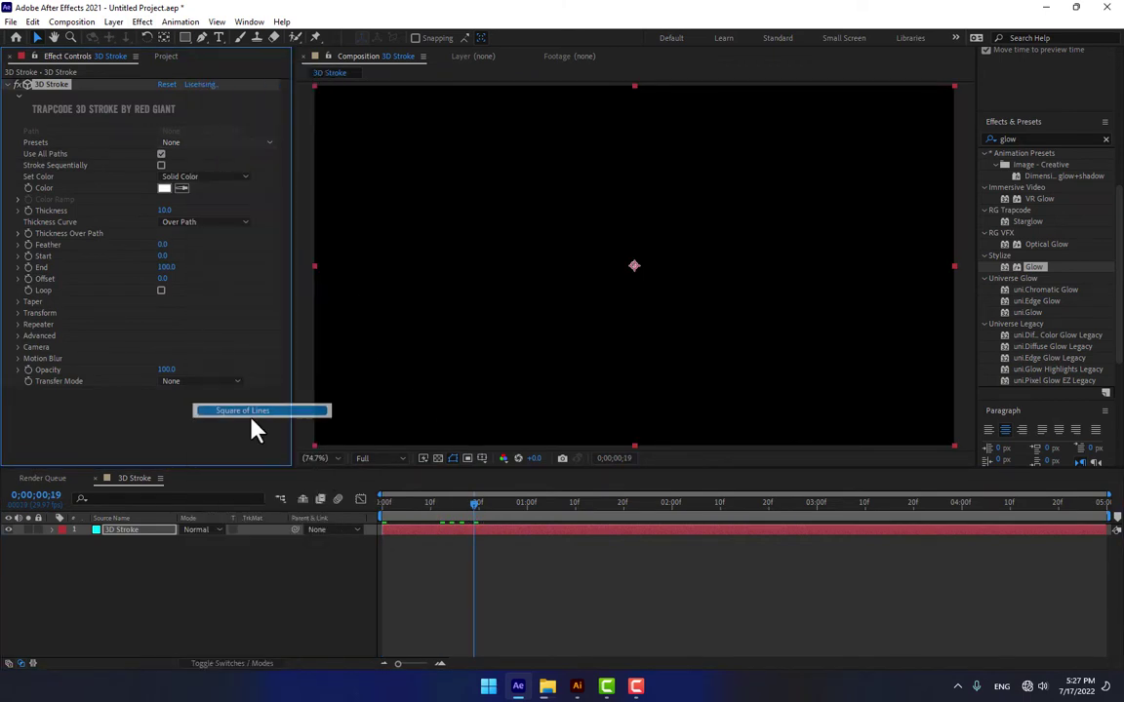
key("space")
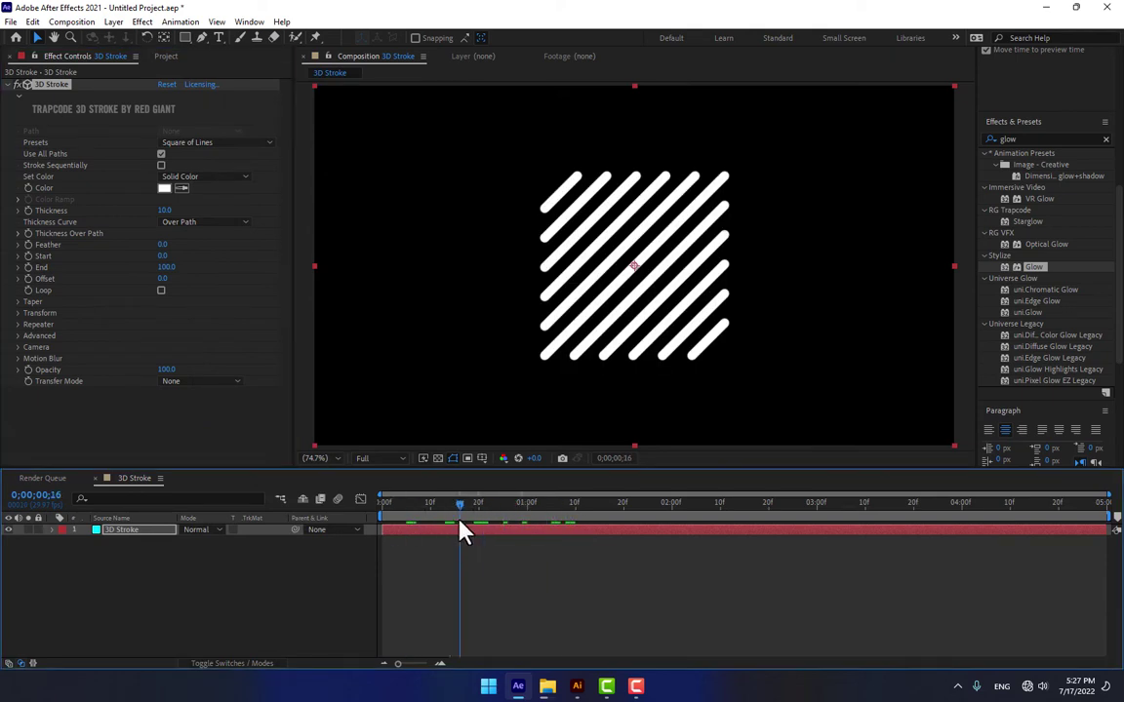
Set the stroke thickness to 5 and try the path controls, shifting the offset to -26.
left_click(164, 209)
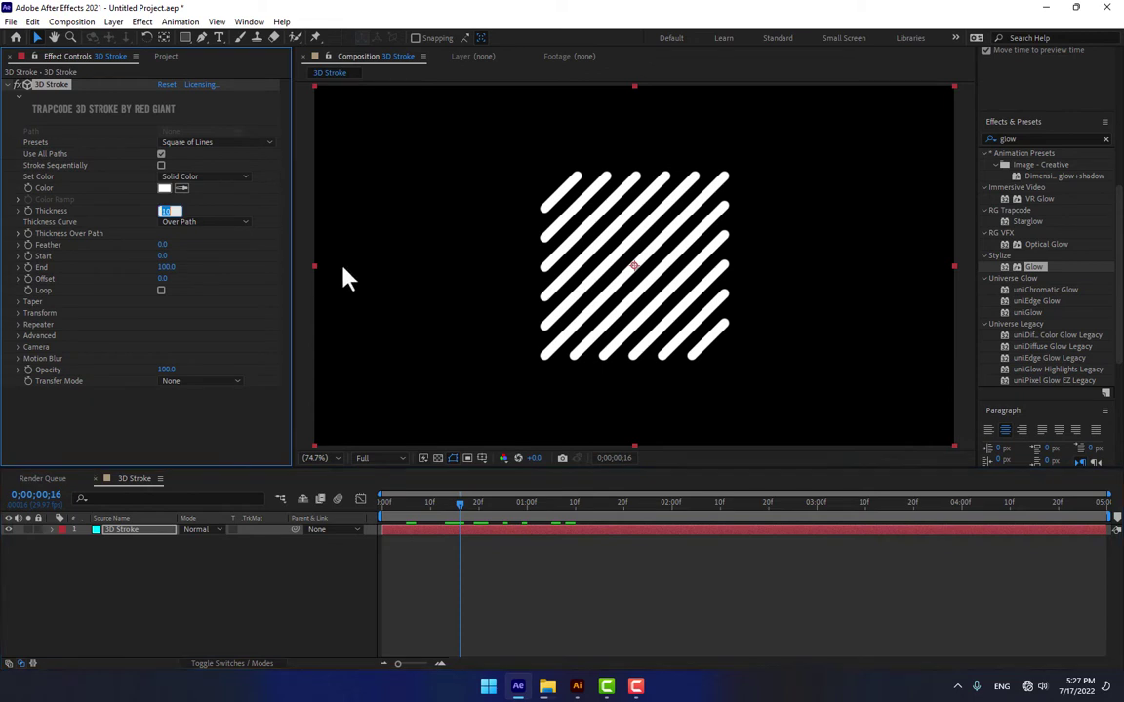
type("5")
key("Return")
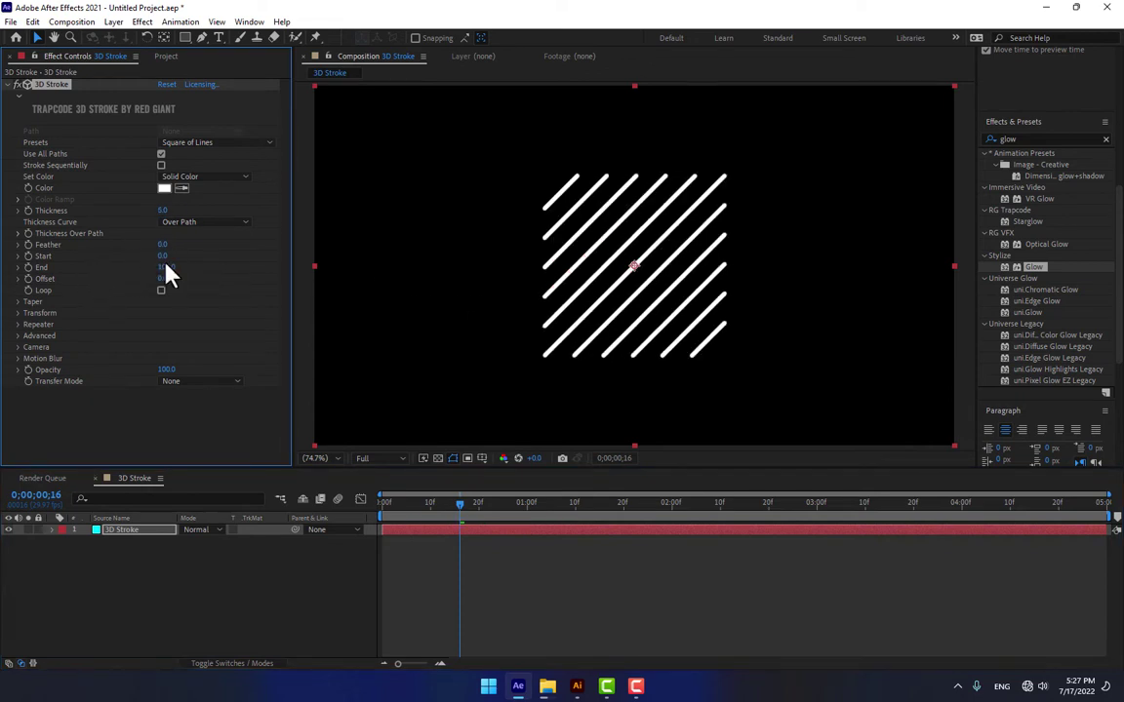
mouse_move(162, 255)
left_mouse_down()
mouse_move(249, 252)
mouse_move(209, 229)
mouse_move(122, 252)
mouse_move(190, 278)
mouse_move(244, 276)
mouse_move(176, 278)
mouse_move(147, 293)
mouse_move(135, 317)
mouse_move(162, 318)
left_mouse_up()
Enable the stroke's taper with a start thickness of 100, and reset the 3D Stroke effect to its defaults.
left_click(17, 302)
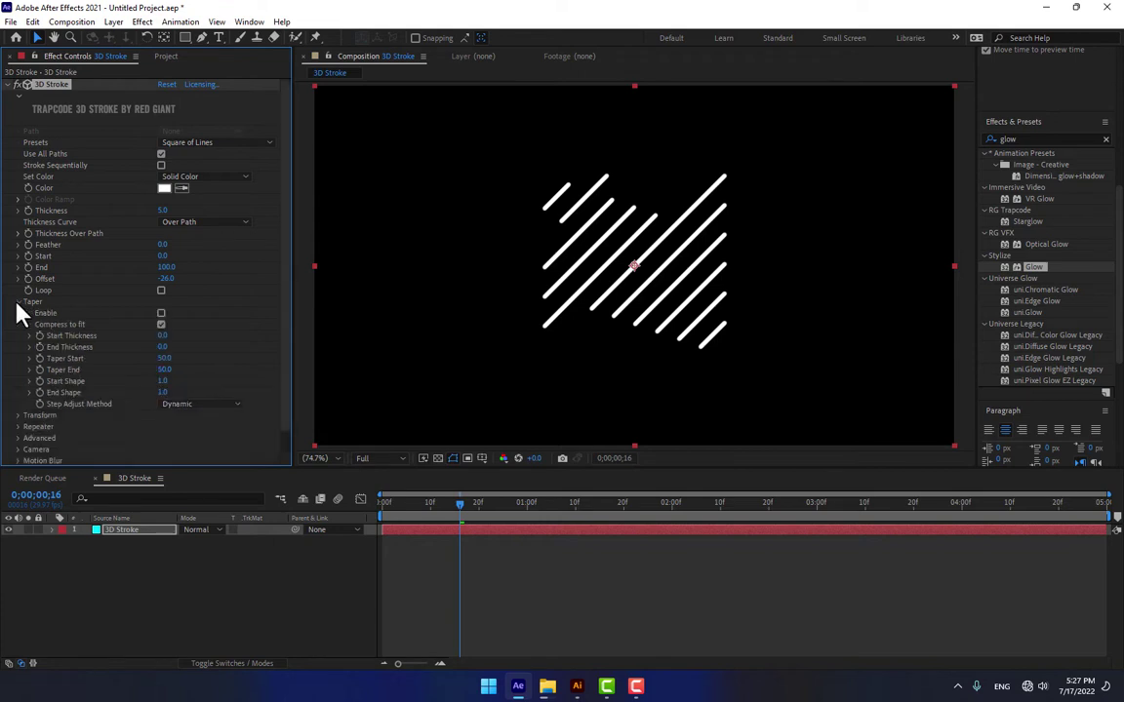
left_click(162, 314)
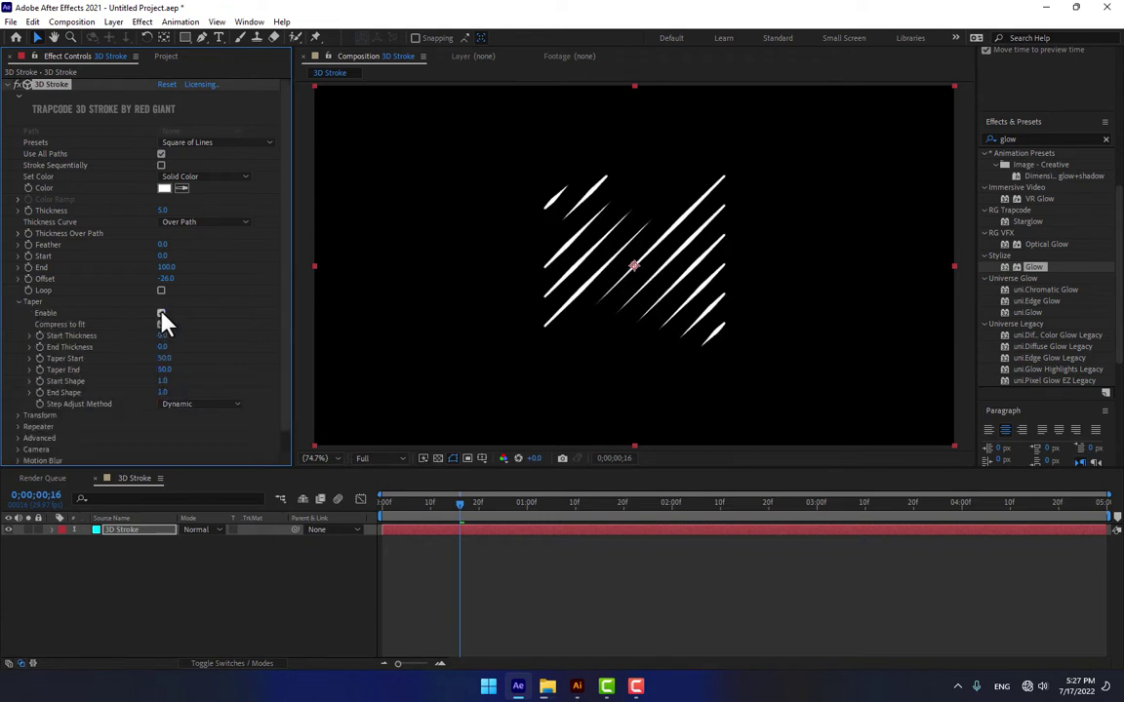
left_click(161, 325)
left_click_drag(163, 335, 225, 333)
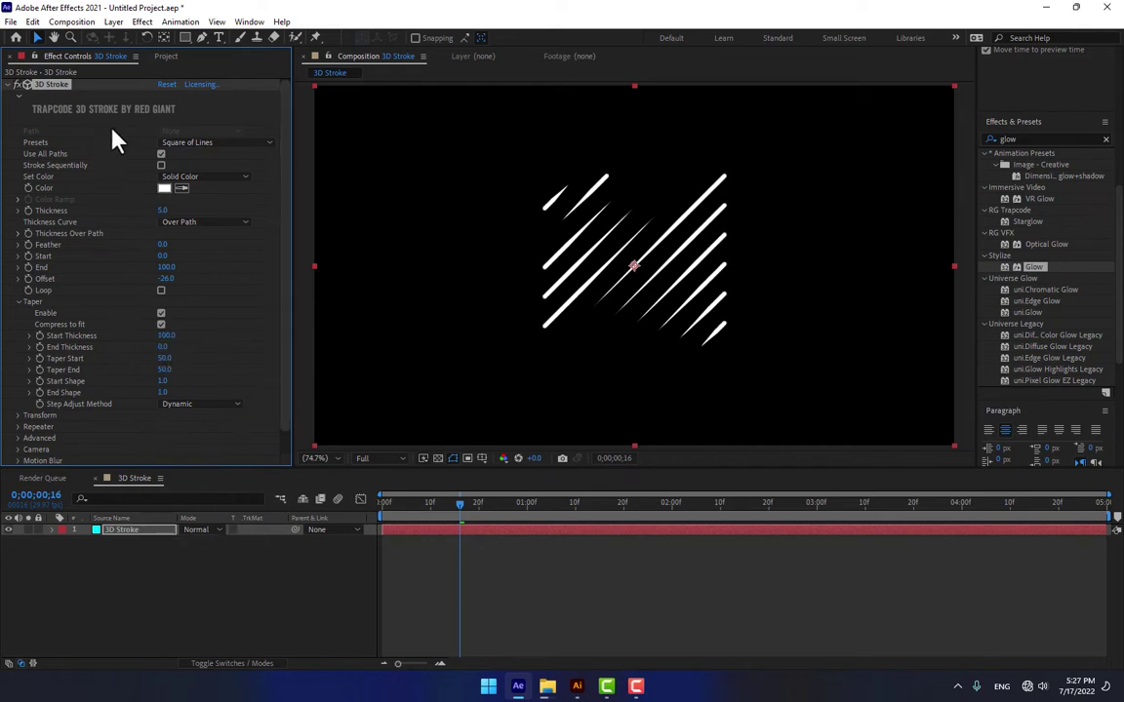
left_click(165, 85)
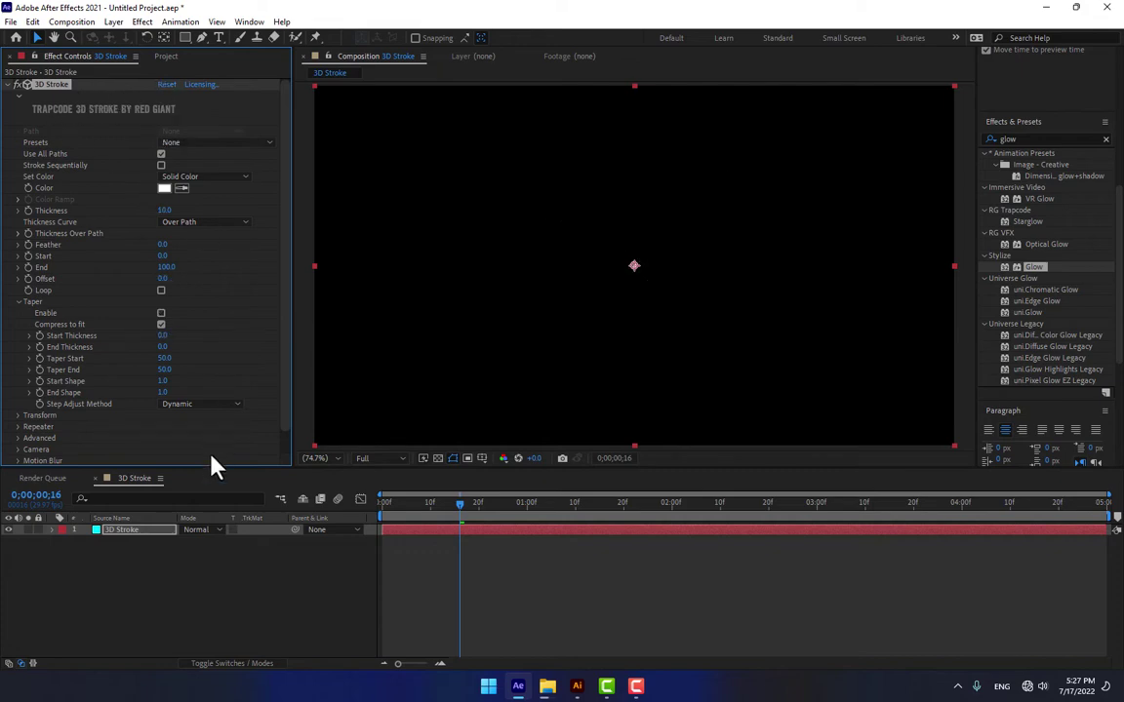
Switch to Illustrator and copy the blue ornamental lettering paths from Eid.ai.
left_click(577, 688)
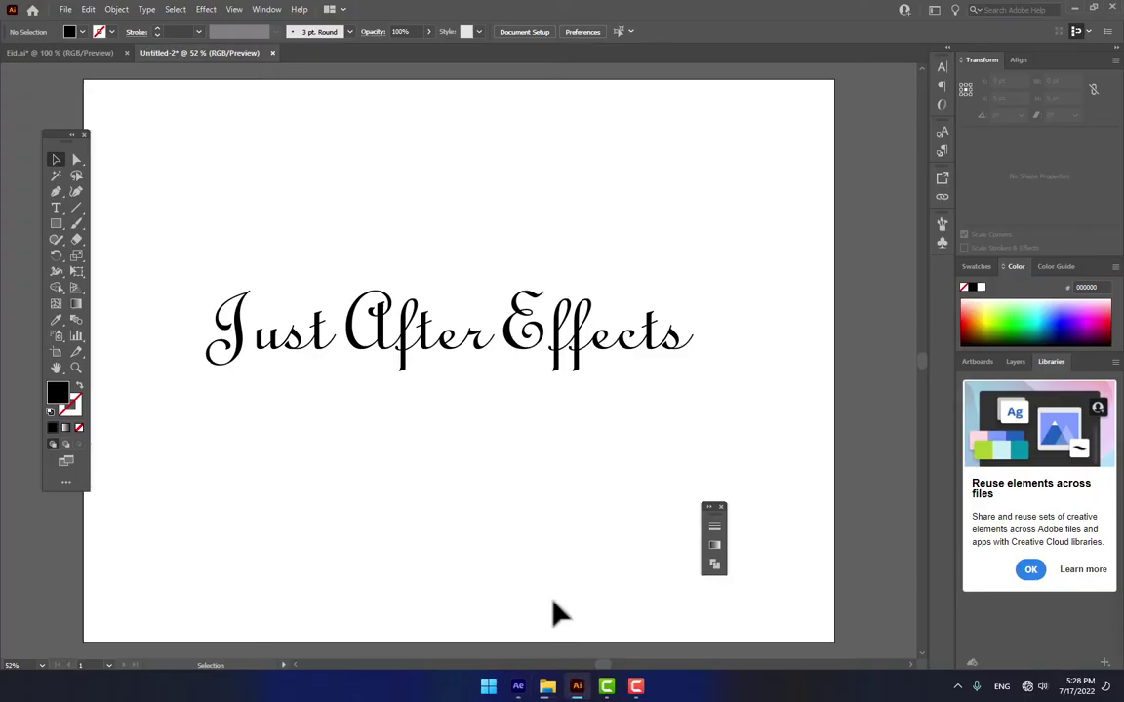
left_click(76, 54)
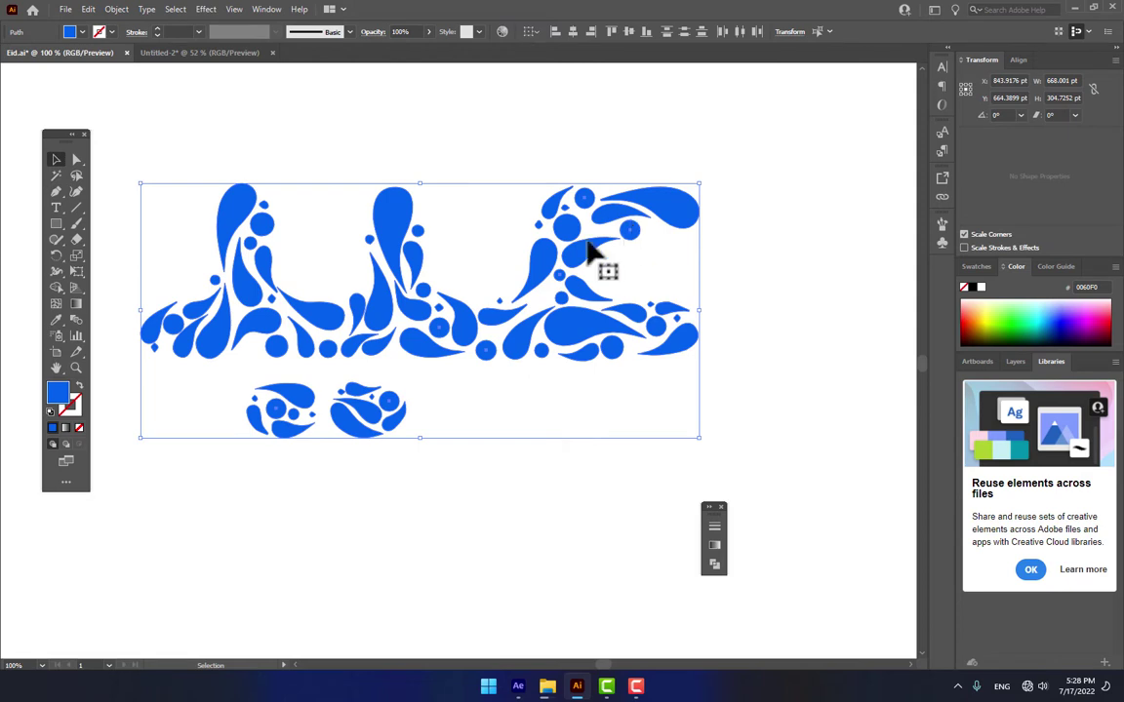
left_click_drag(594, 251, 641, 260)
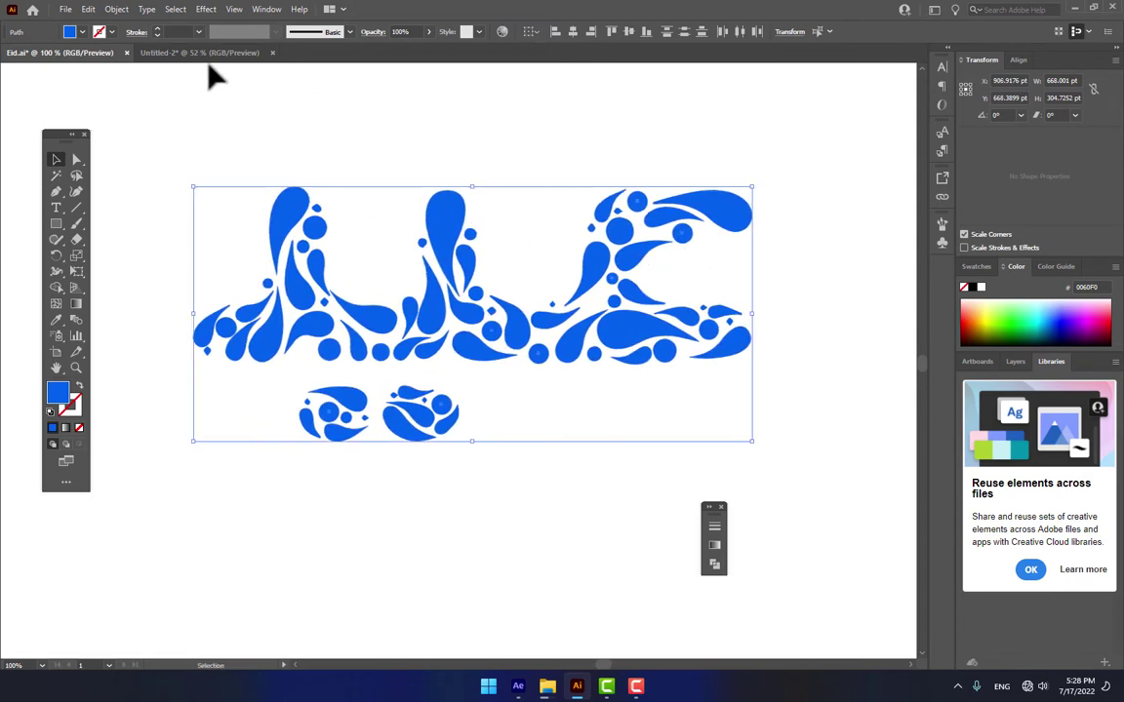
Return to After Effects, paste the lettering paths onto the 3D Stroke solid as masks, and delete its existing effect.
left_click(518, 687)
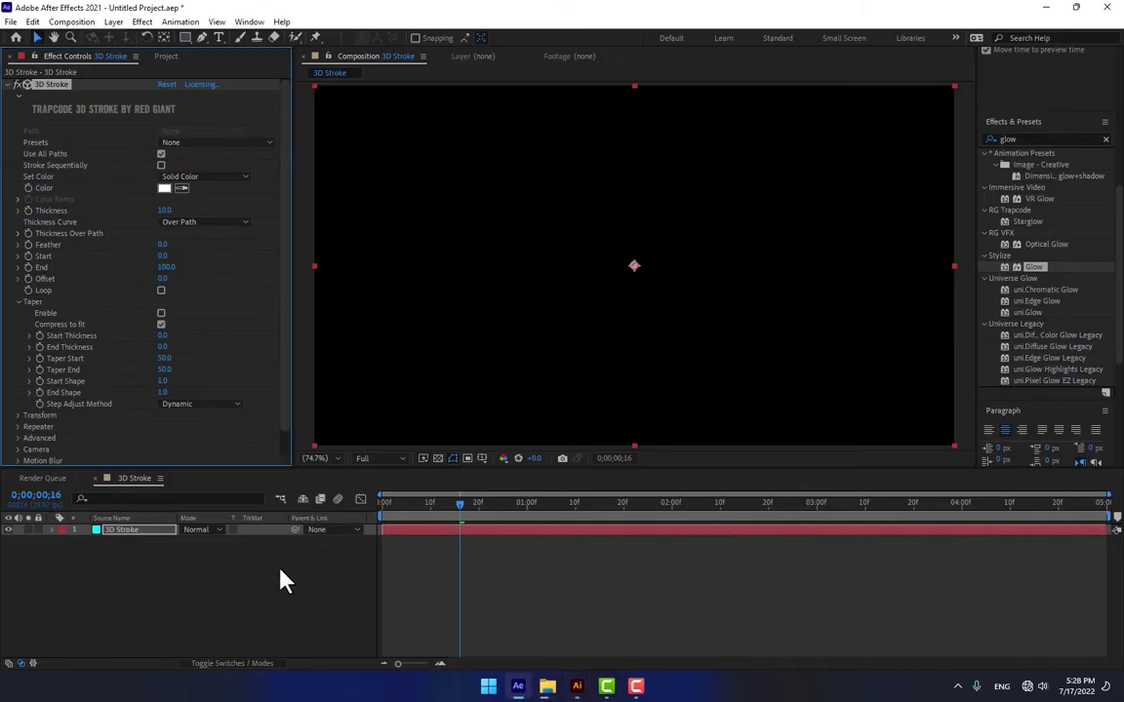
left_click(142, 540)
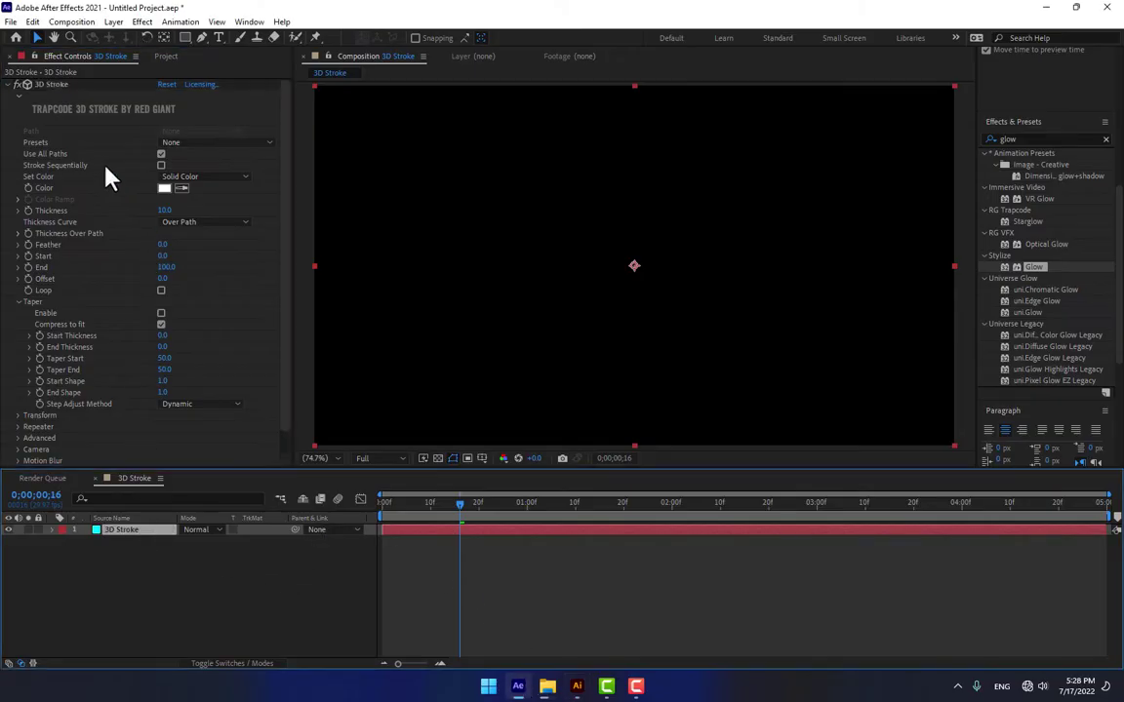
left_click(53, 84)
key("Delete")
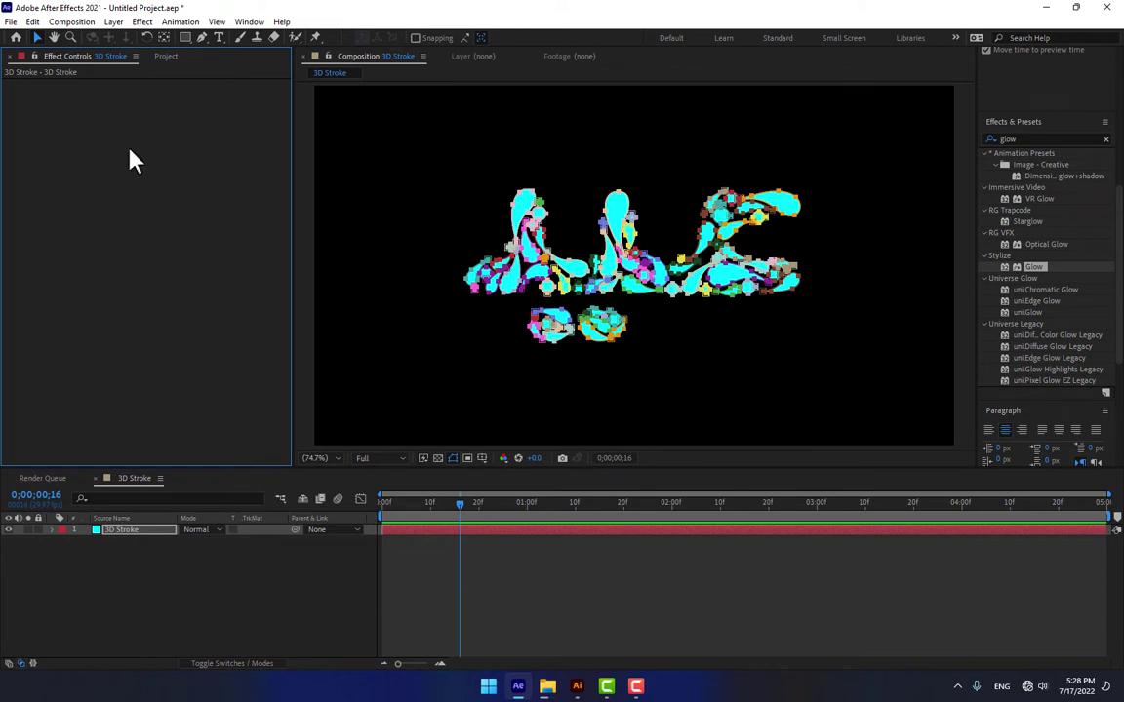
Apply a fresh RG Trapcode 3D Stroke effect to the solid with the lettering masks.
left_click(142, 21)
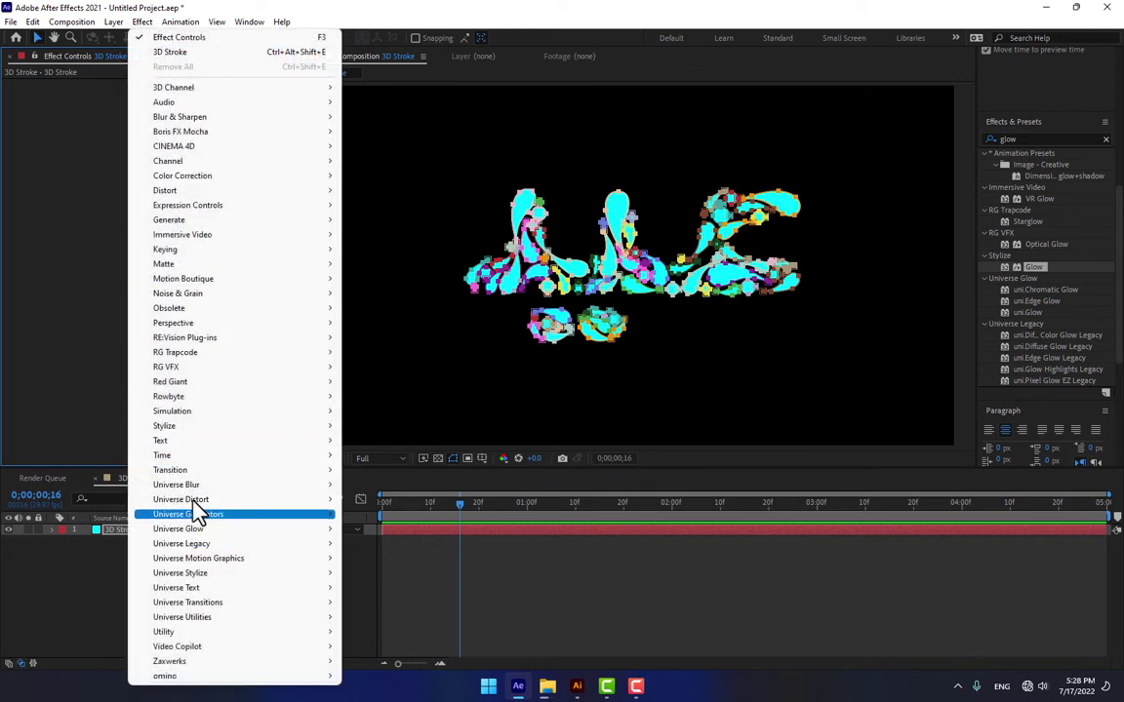
mouse_move(195, 352)
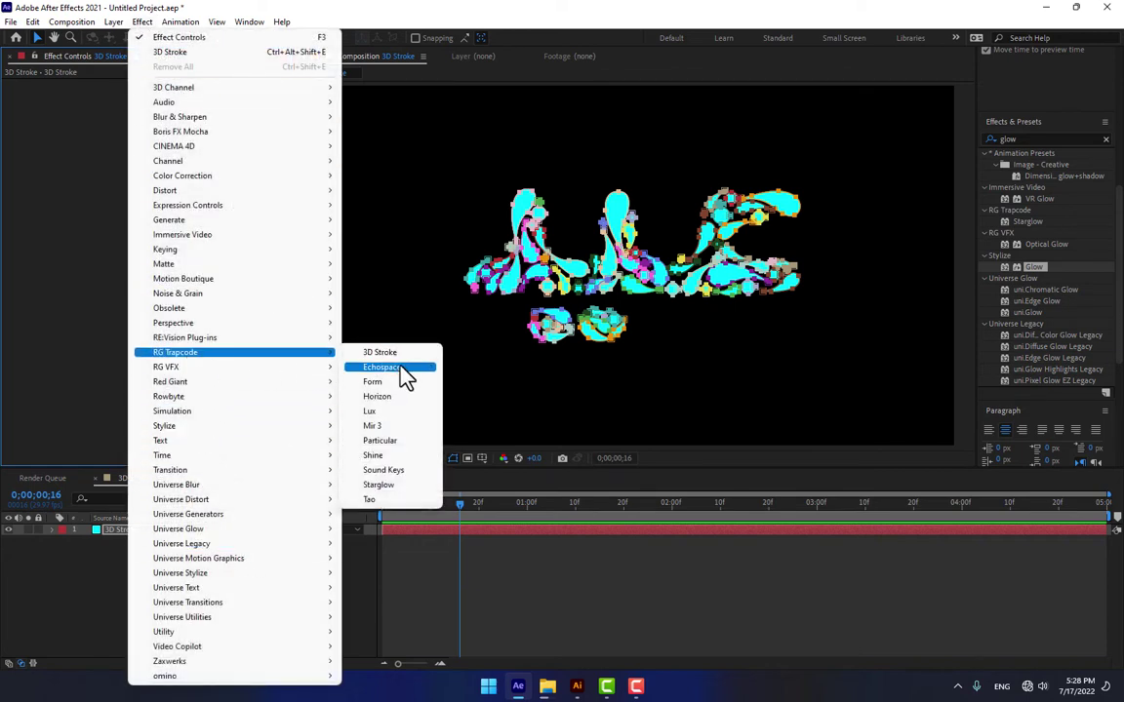
left_click(391, 353)
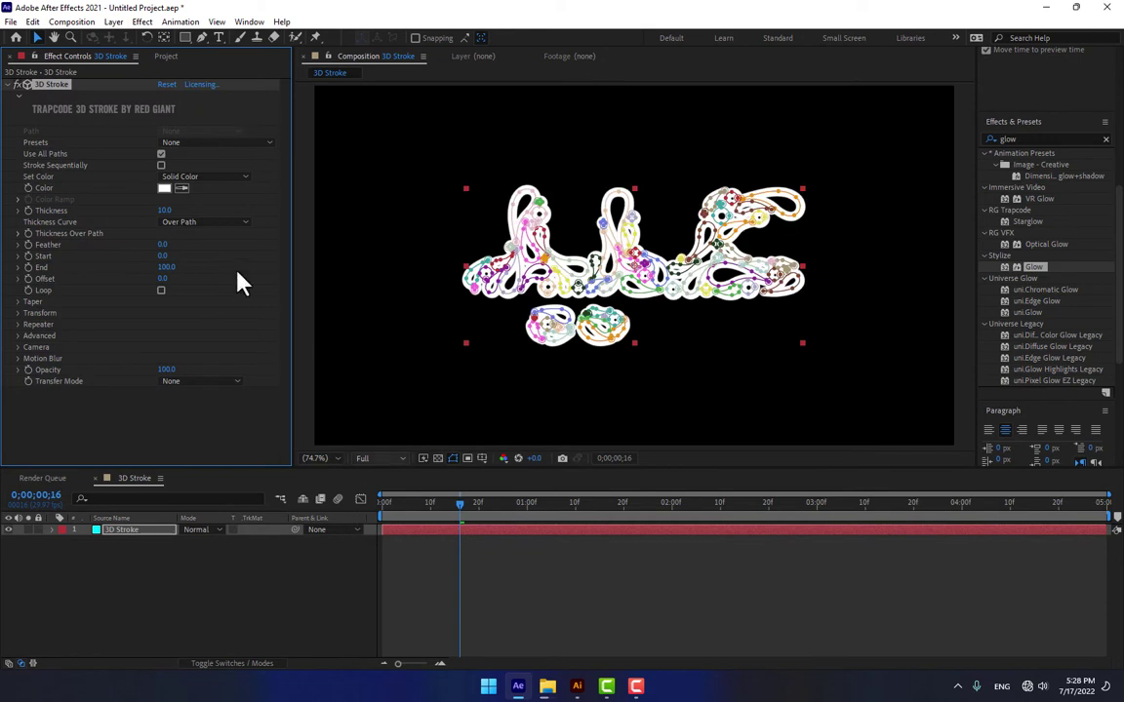
Set the stroke thickness to 2 and hide the layer controls in the composition view.
left_click(165, 211)
type("2")
key("Return")
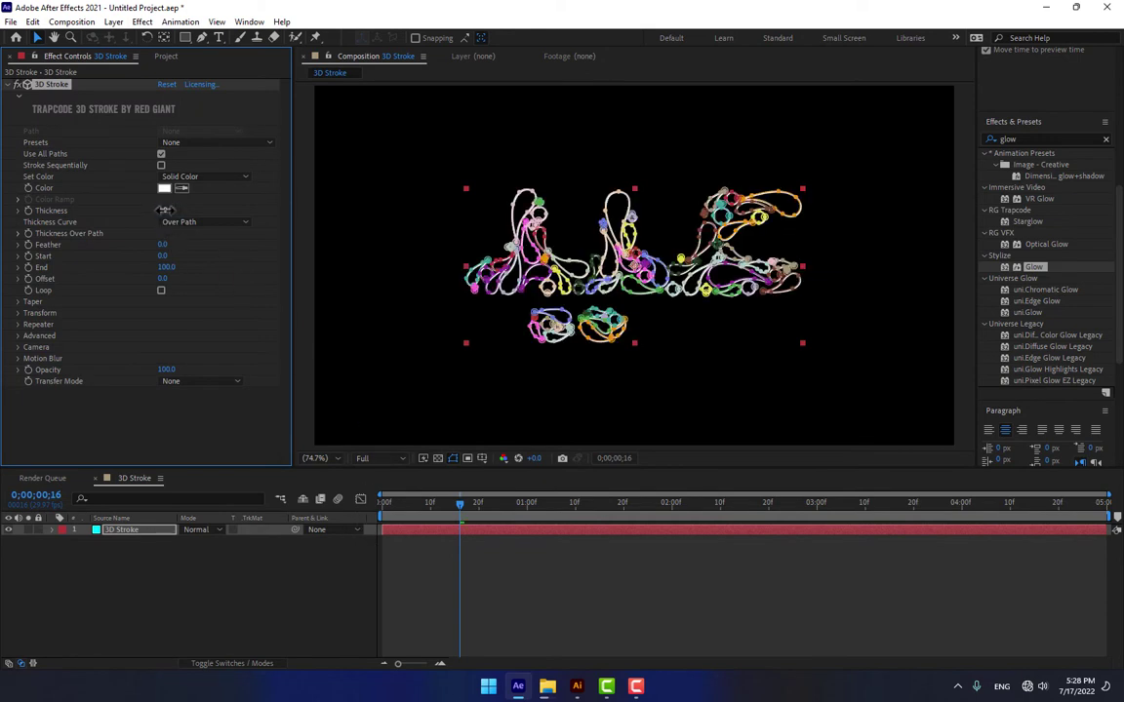
left_click(217, 21)
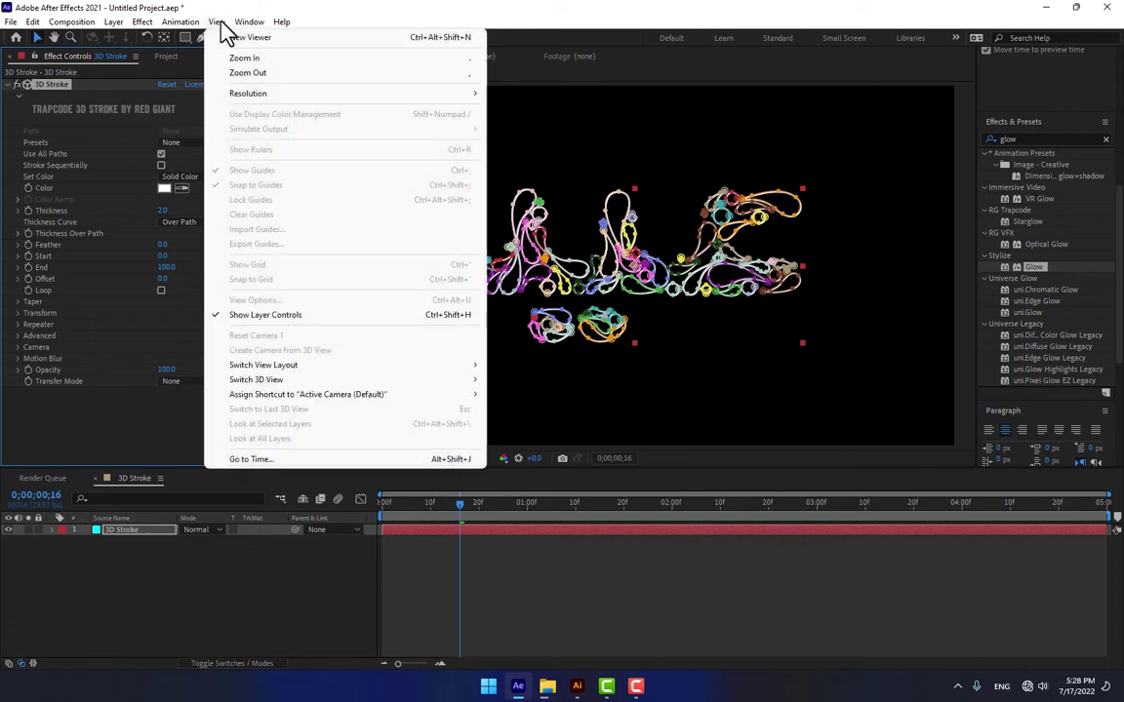
left_click(277, 322)
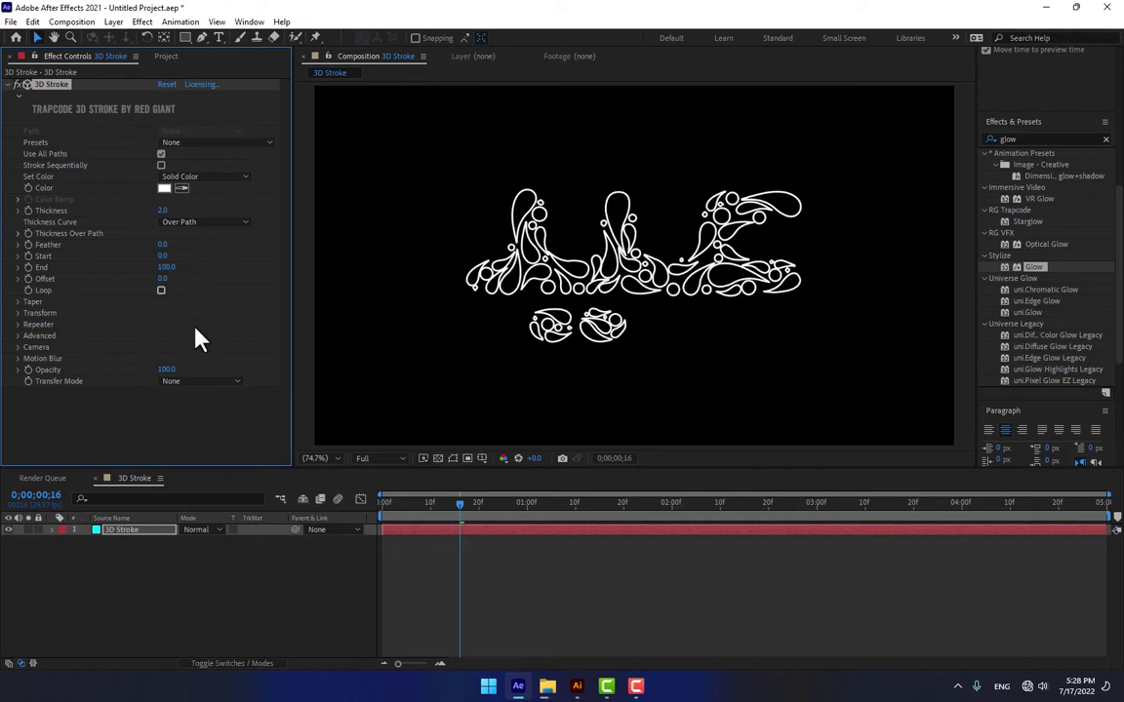
Add a two-node camera with the 24mm preset to the composition and select the 3D Stroke layer.
right_click(304, 577)
mouse_move(337, 431)
left_click(532, 495)
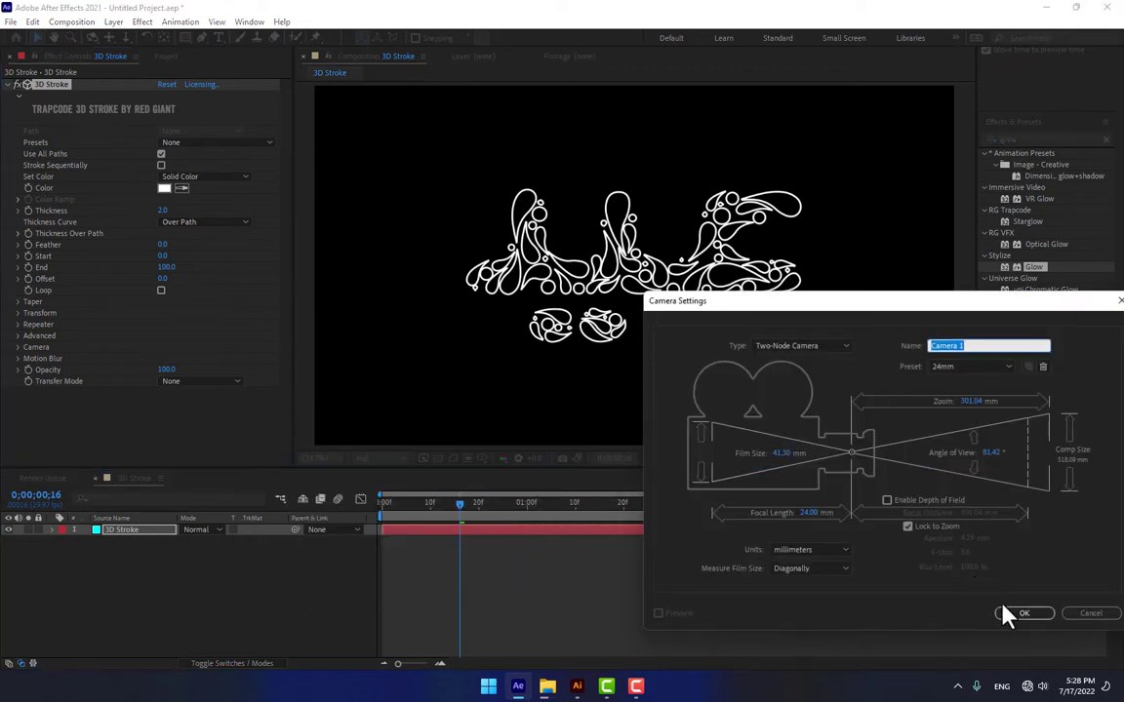
left_click(1012, 614)
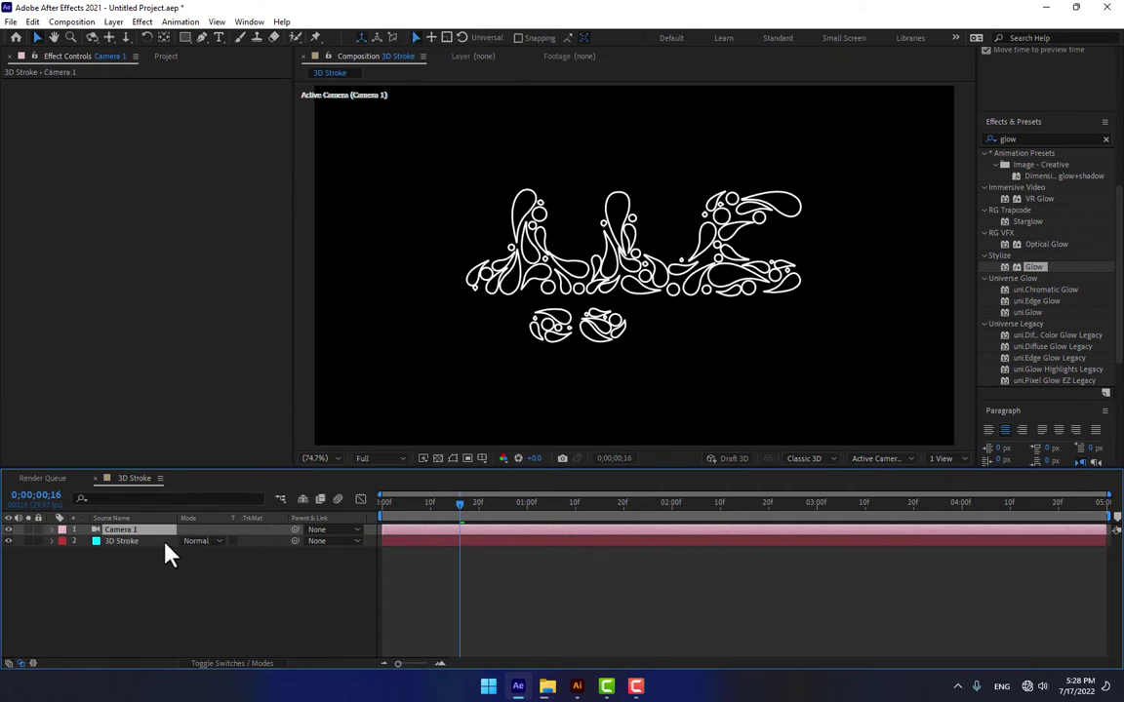
left_click(130, 543)
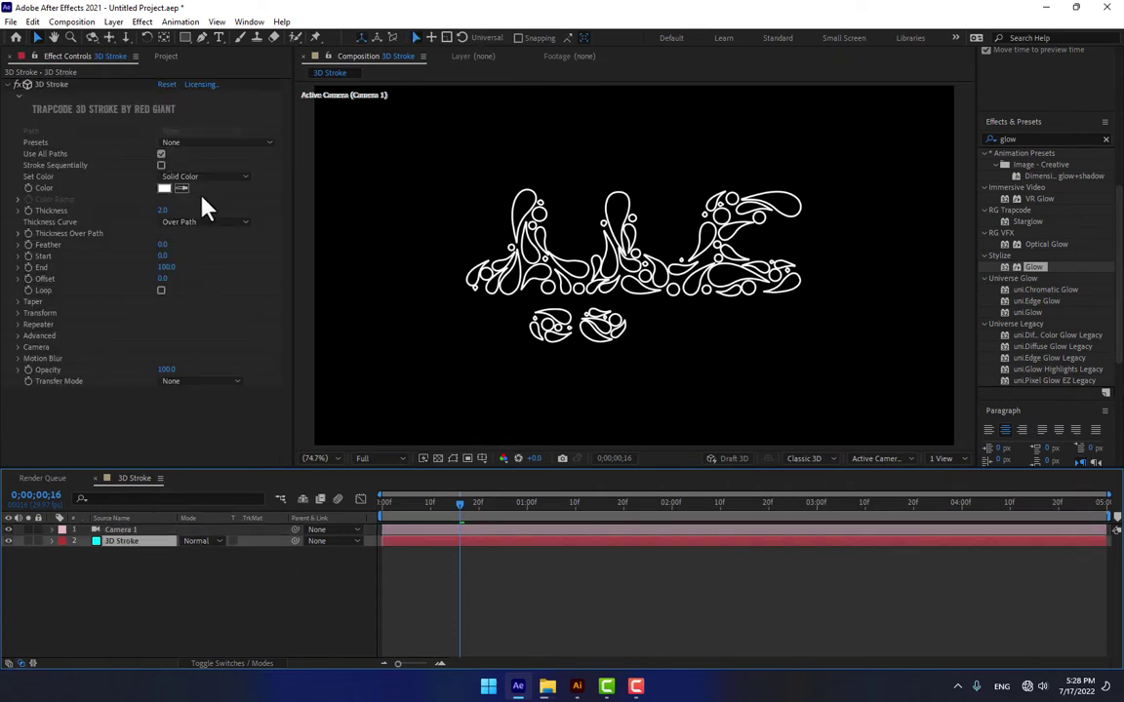
Change the 3D Stroke color to yellow FFEA00 and set the stroke thickness to 1.
left_click(164, 187)
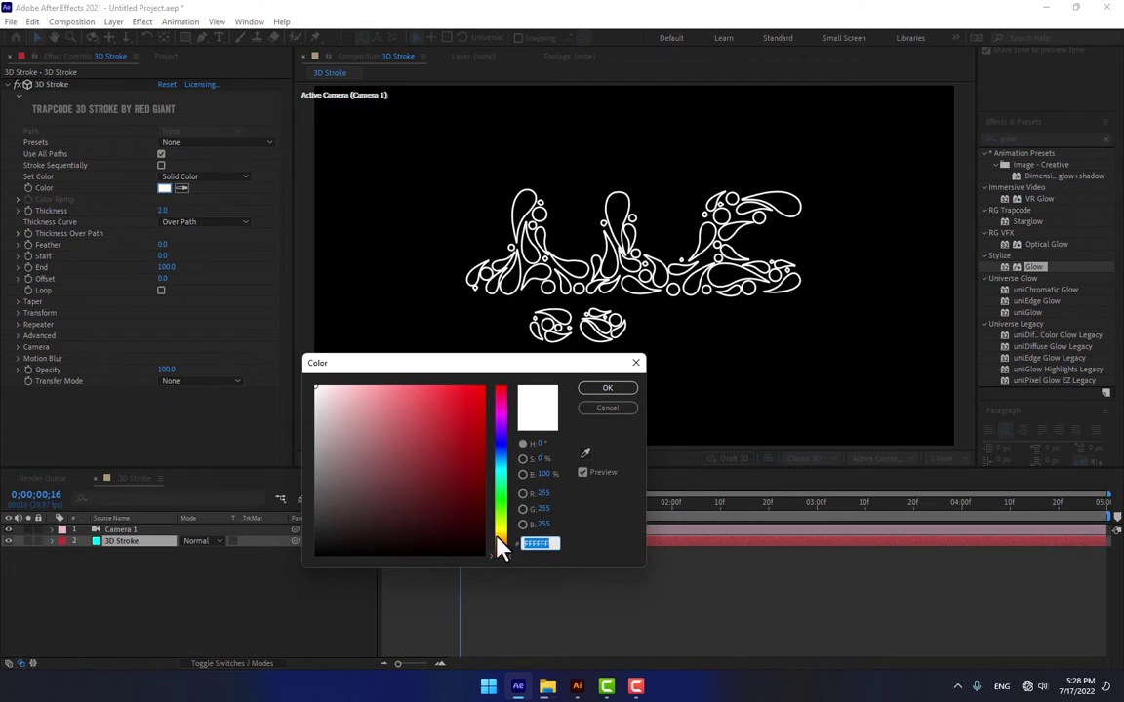
type("FFB400")
key("Tab")
left_click(500, 528)
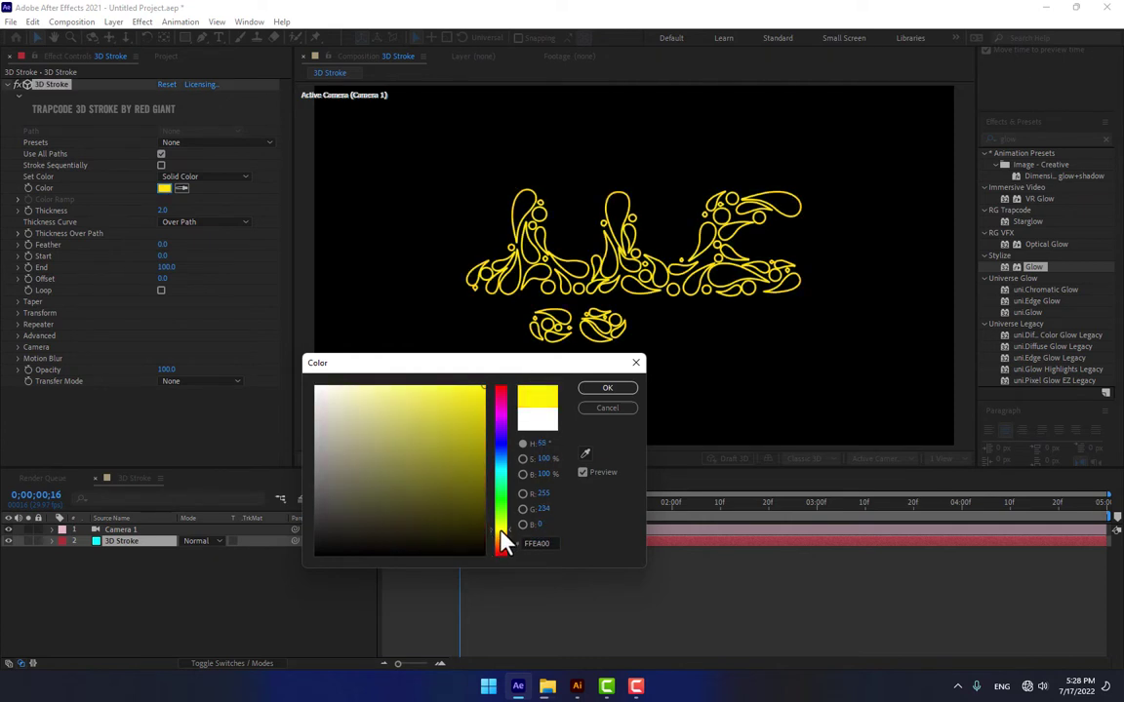
left_click(604, 390)
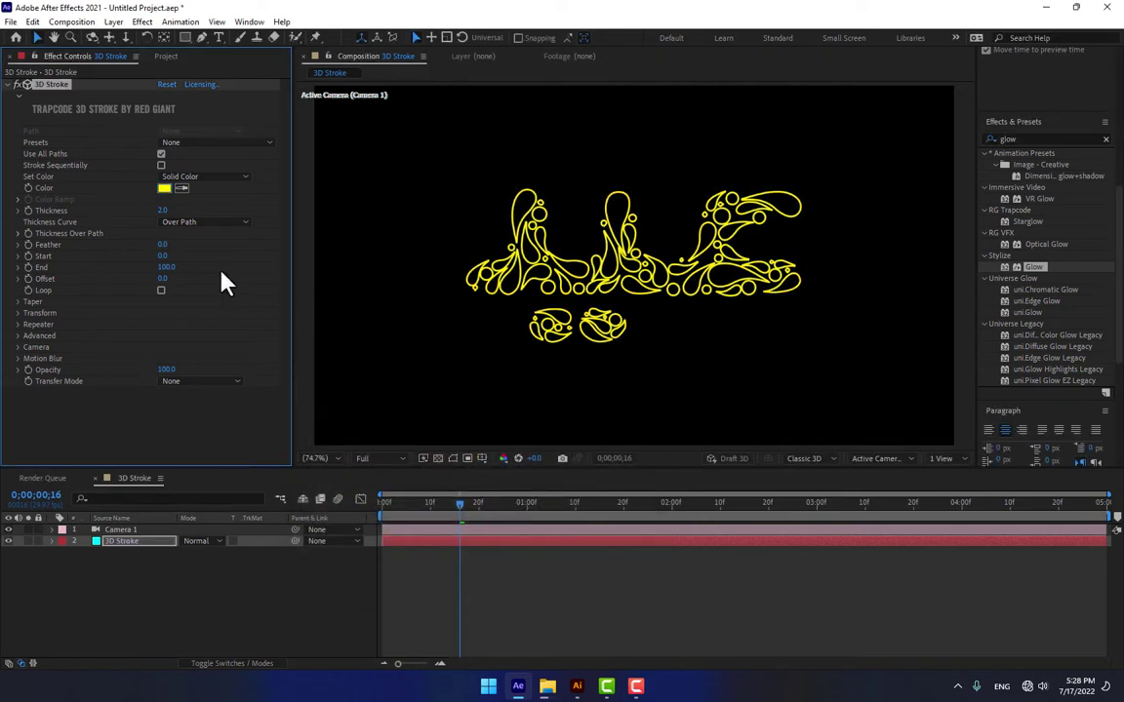
left_click(162, 211)
key("Return")
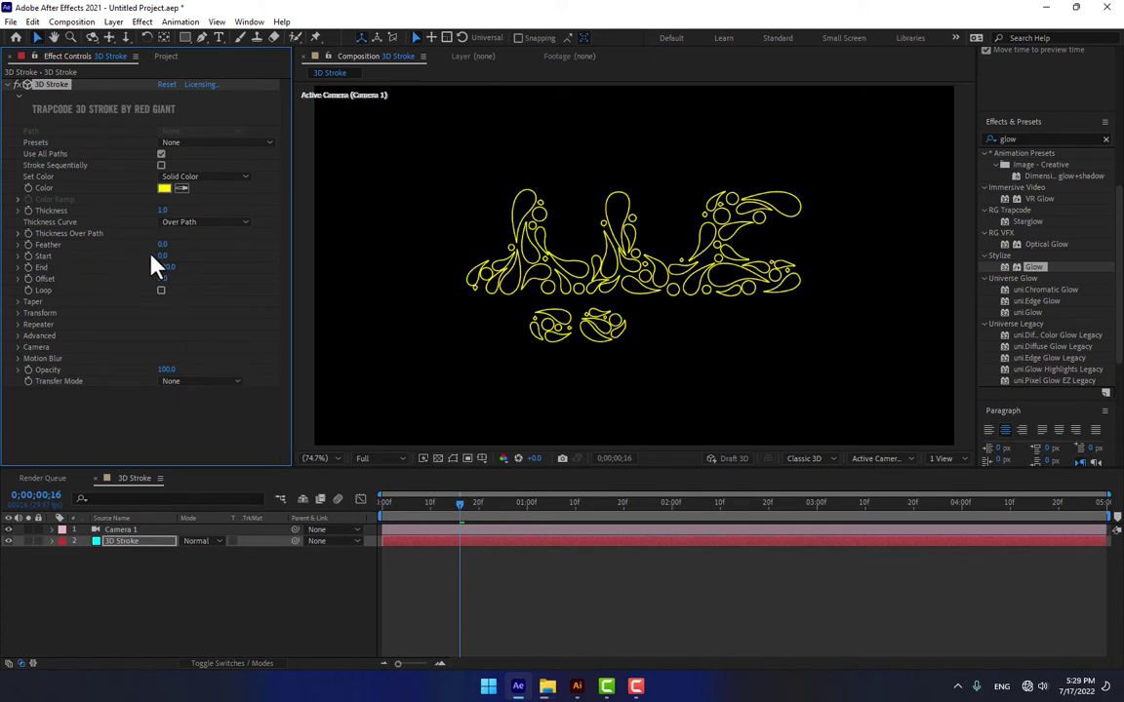
Keyframe the stroke's Start value from 100 at 1 second to 0 at 3 seconds, and scrub through the reveal.
left_click_drag(163, 254, 230, 250)
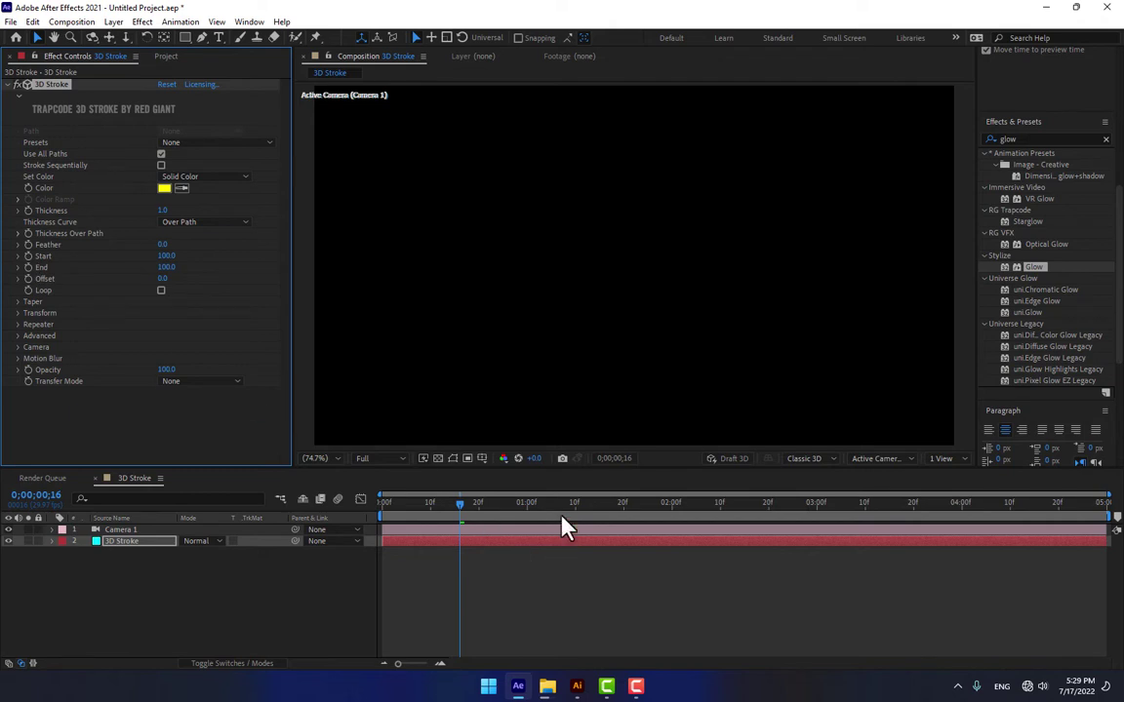
left_click(527, 505)
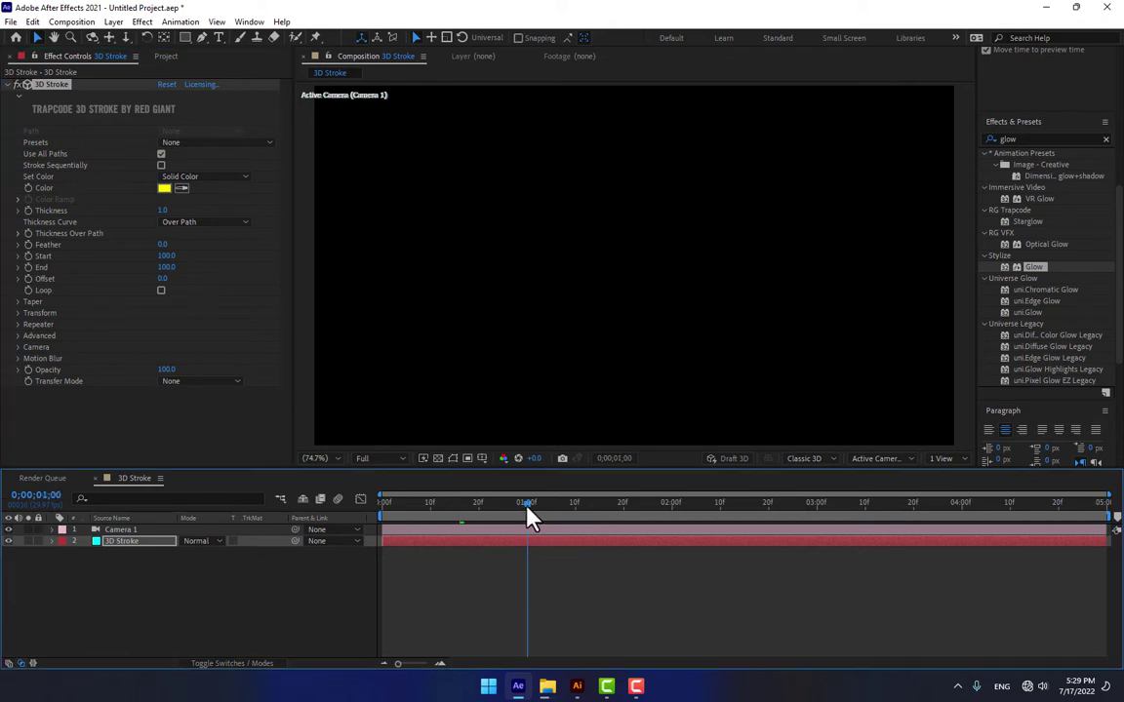
left_click(29, 256)
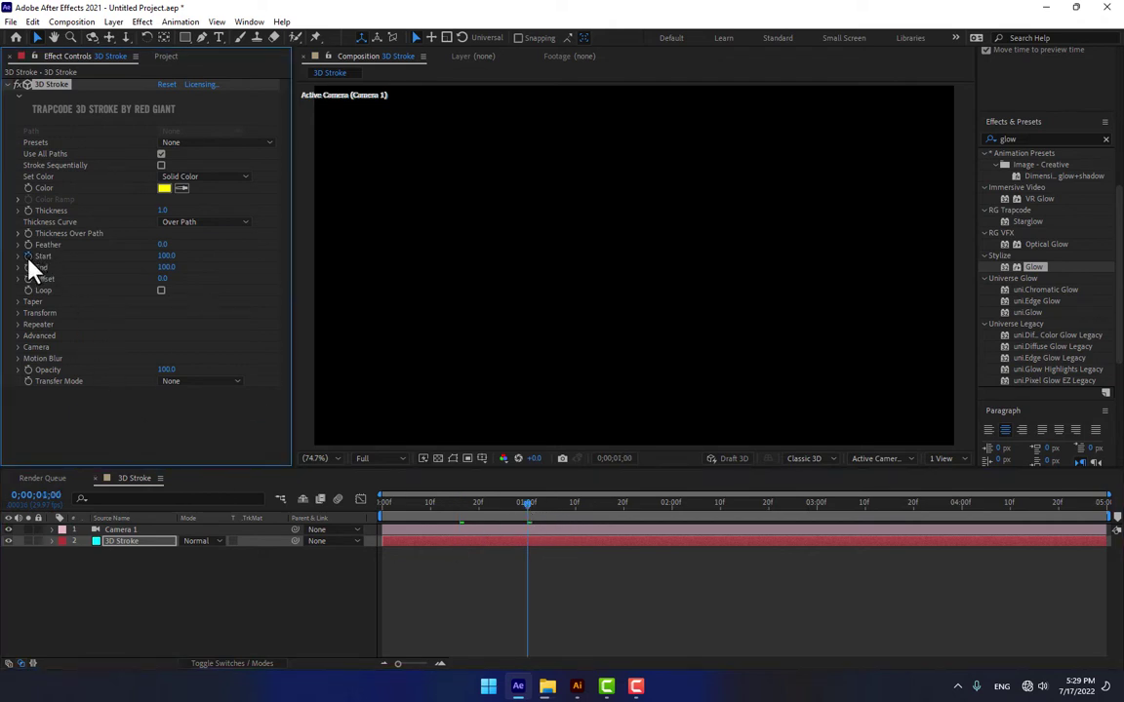
left_click(816, 515)
left_click_drag(166, 255, 161, 368)
left_click(279, 610)
mouse_move(481, 504)
left_mouse_down()
mouse_move(609, 513)
mouse_move(780, 498)
mouse_move(655, 521)
mouse_move(751, 509)
left_mouse_up()
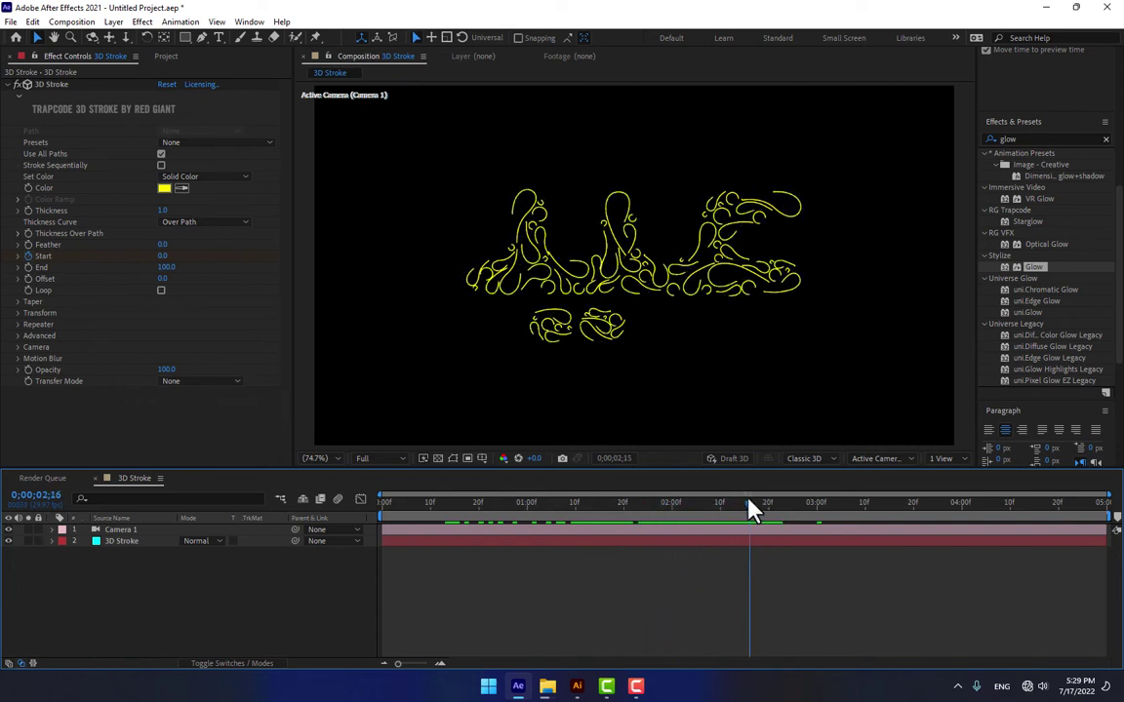
Enable Taper on the 3D Stroke effect, set its Start Thickness to 94, and preview the reveal.
left_click(18, 302)
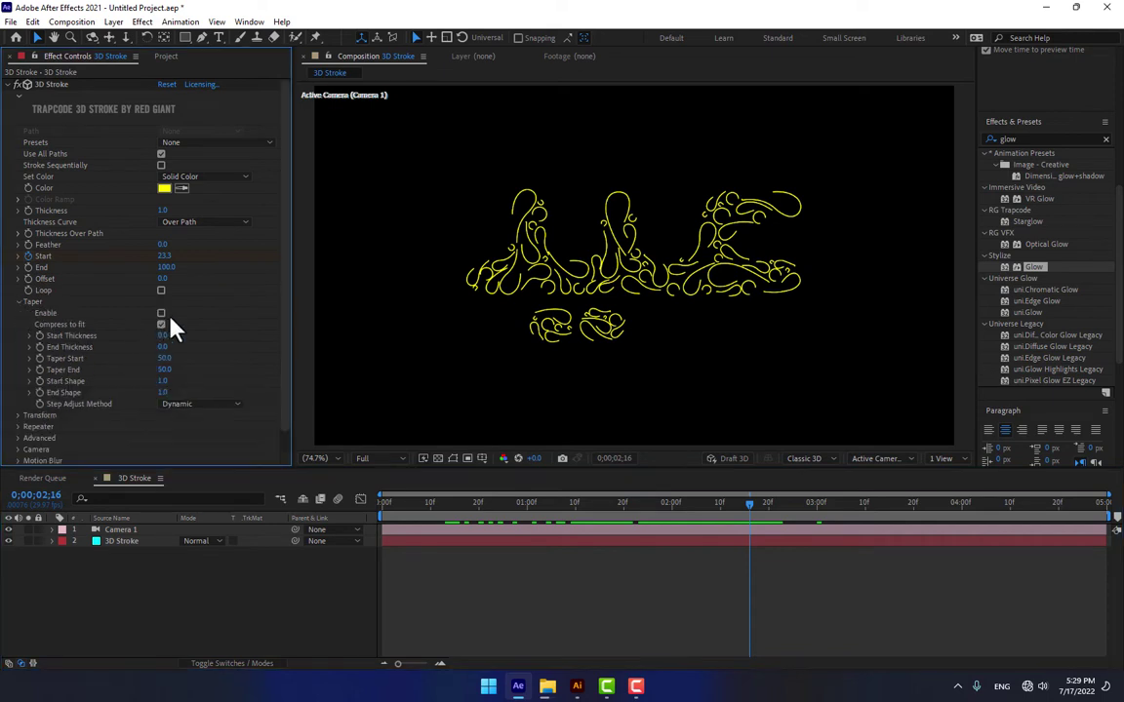
left_click(161, 324)
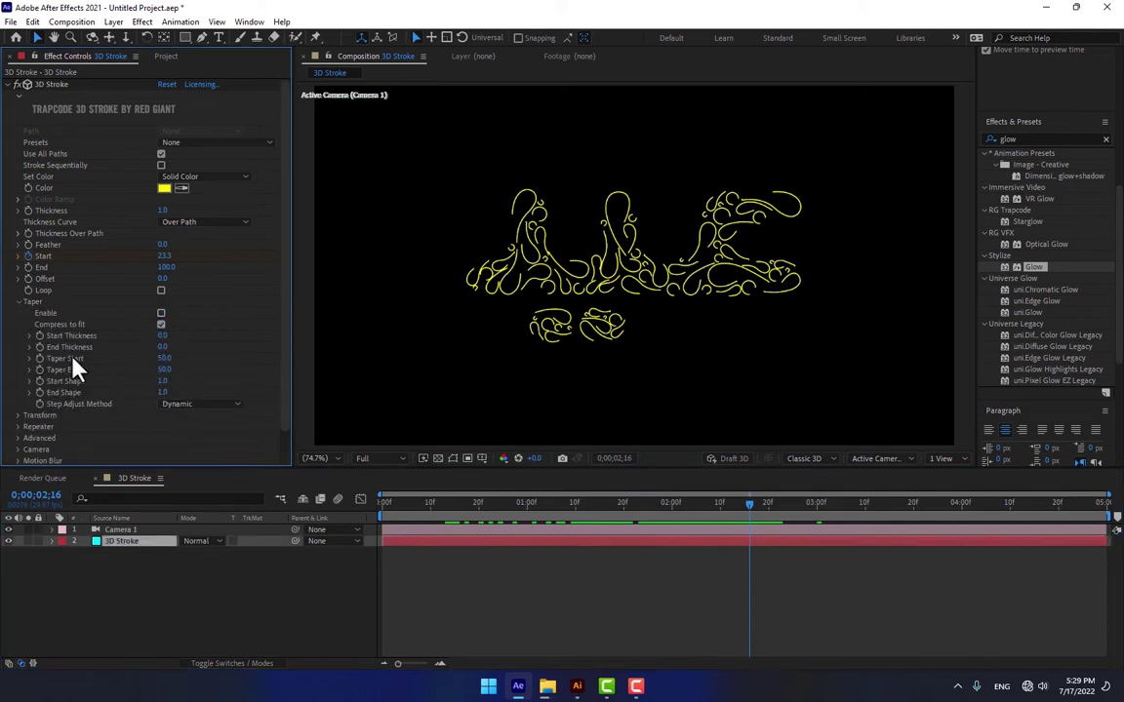
left_click_drag(162, 338, 236, 332)
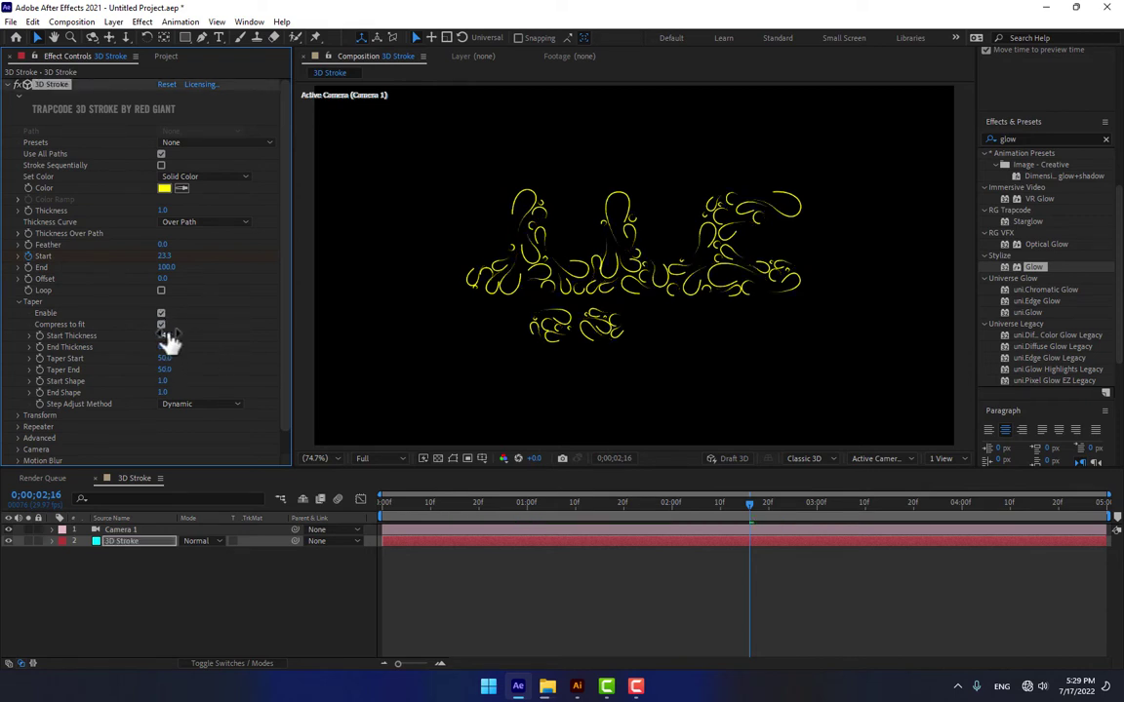
mouse_move(492, 507)
left_mouse_down()
mouse_move(574, 508)
mouse_move(860, 464)
mouse_move(602, 535)
mouse_move(738, 514)
left_mouse_up()
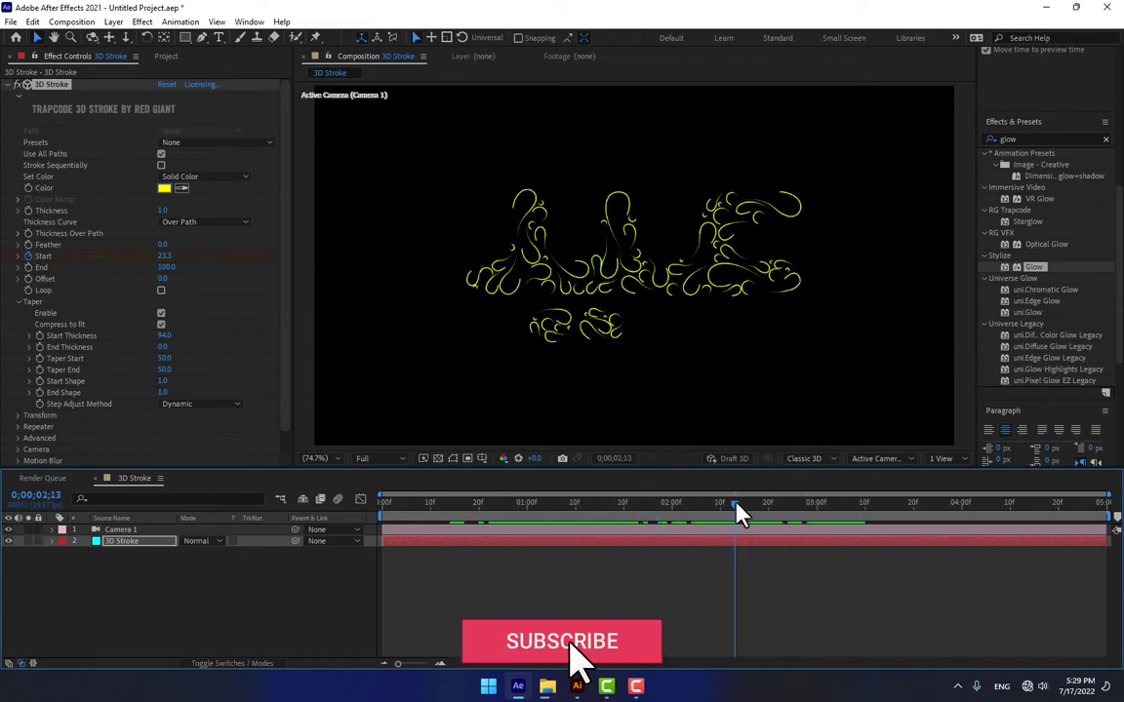
Enable the 3D Stroke Repeater and keyframe its Scale XYZ at 204 on the first frame.
left_click(18, 426)
scroll(21, 437, "down", 3)
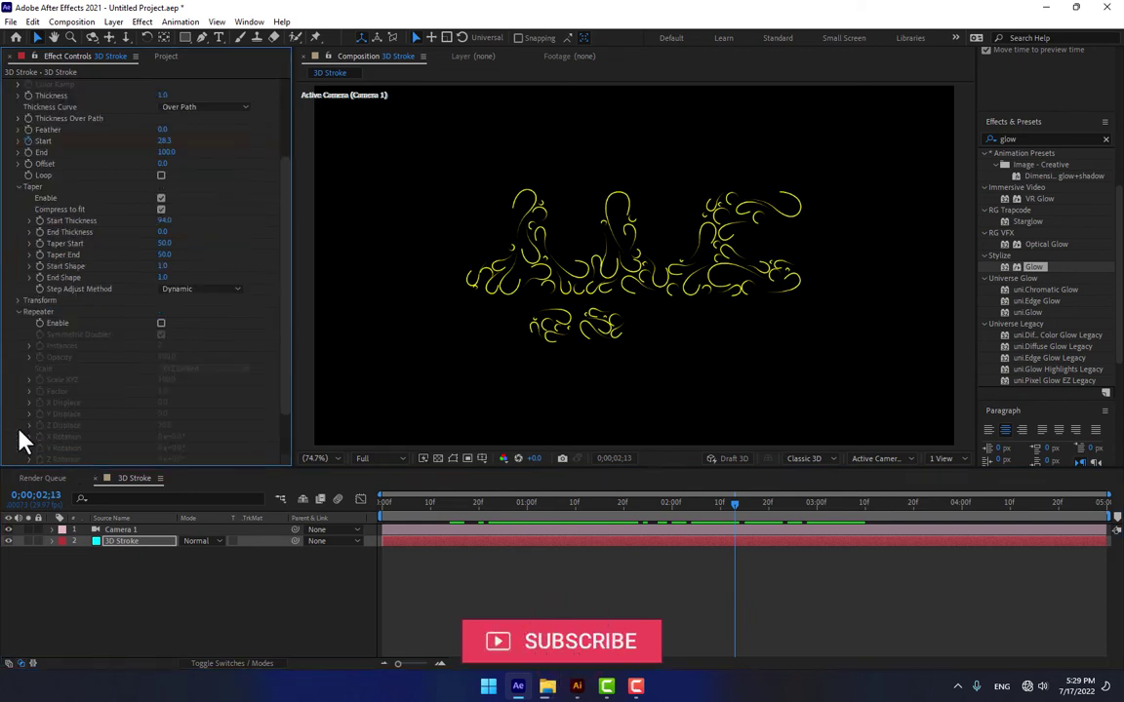
left_click(161, 324)
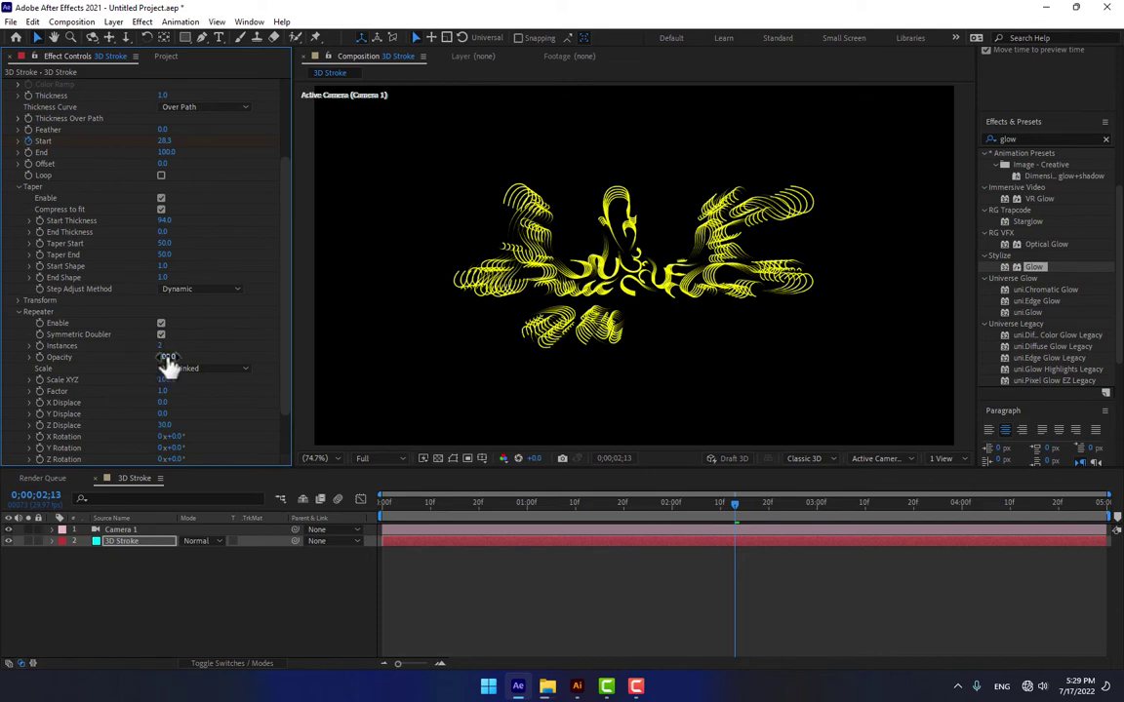
left_click_drag(164, 381, 233, 371)
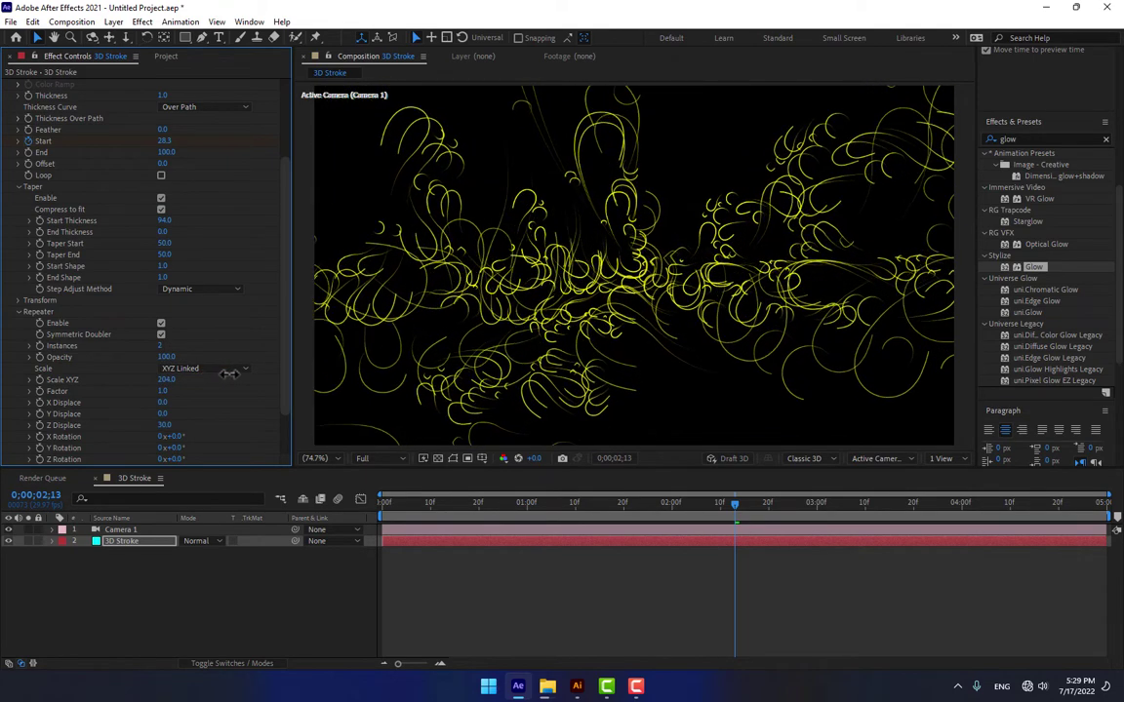
left_click_drag(409, 501, 379, 520)
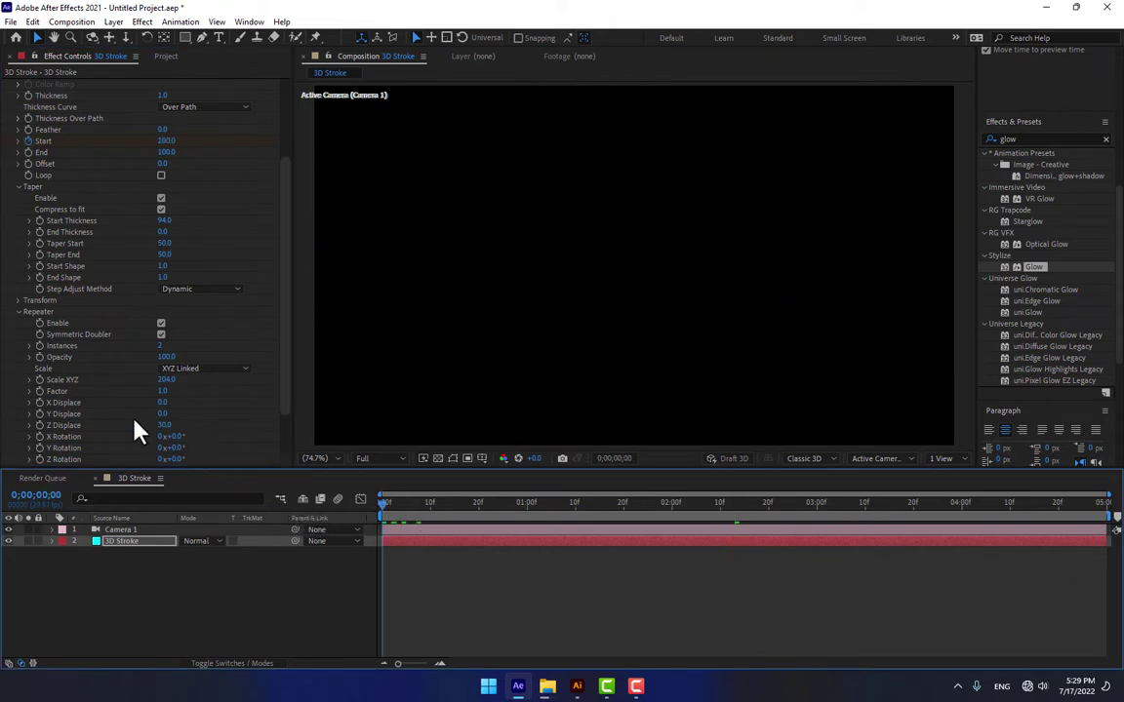
left_click(39, 379)
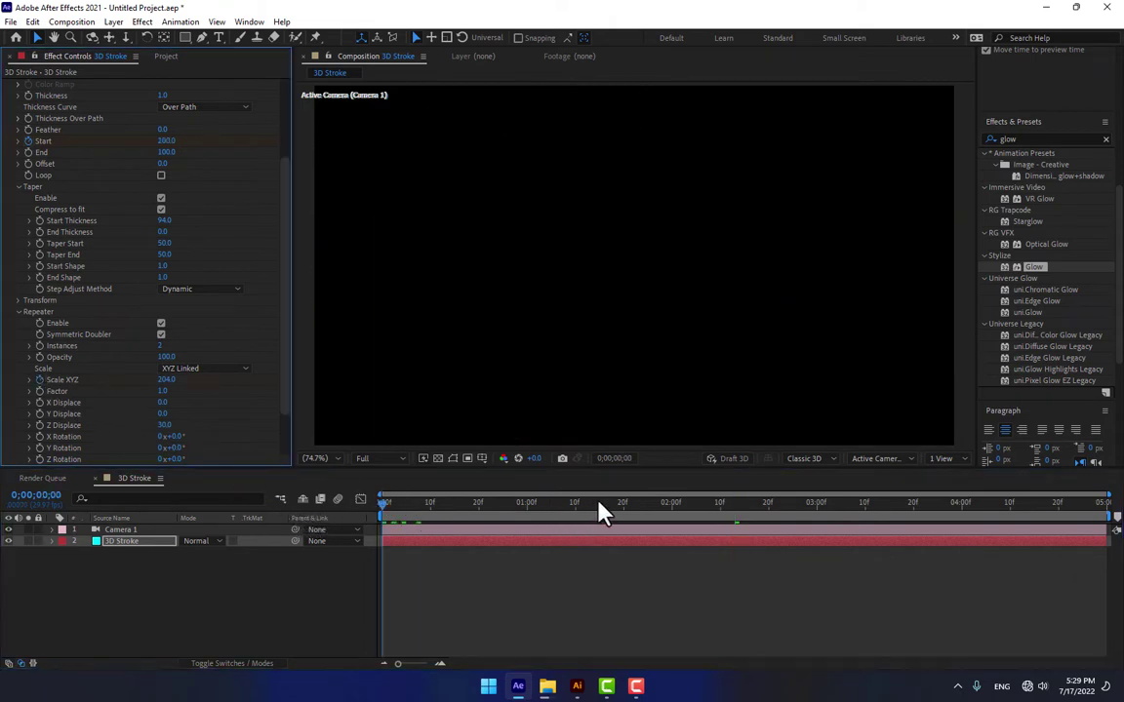
Try a Repeater Scale XYZ of 1 at 3 seconds and scrub through the animation.
left_click_drag(598, 501, 817, 488)
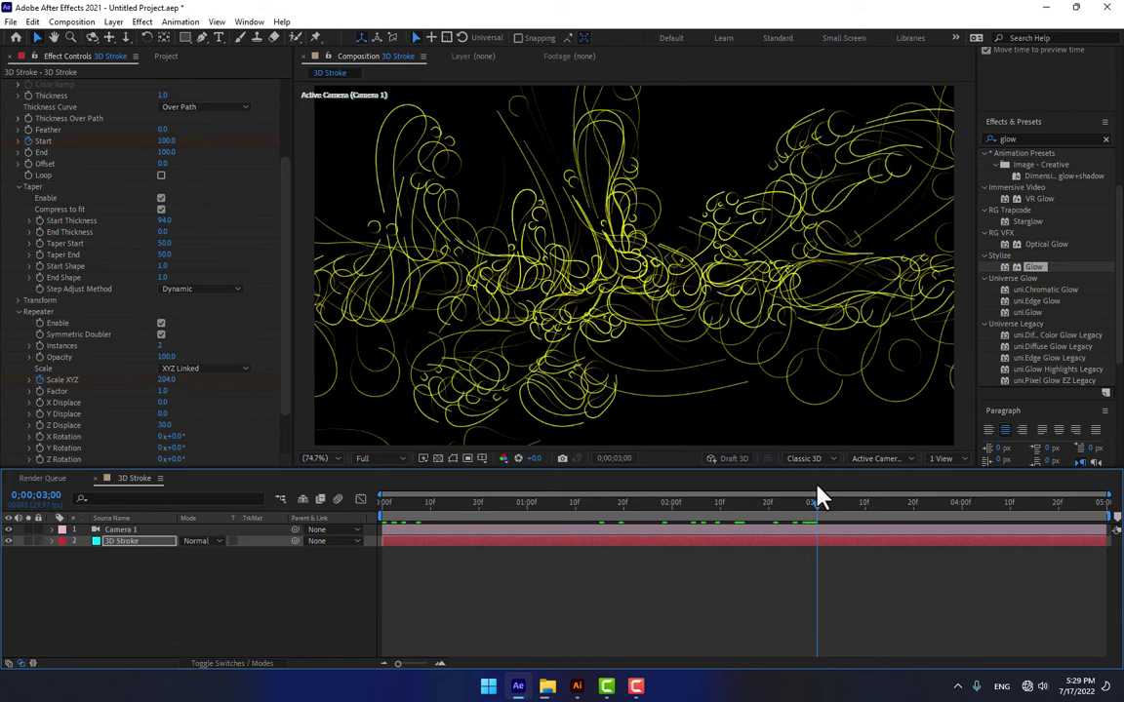
left_click(168, 379)
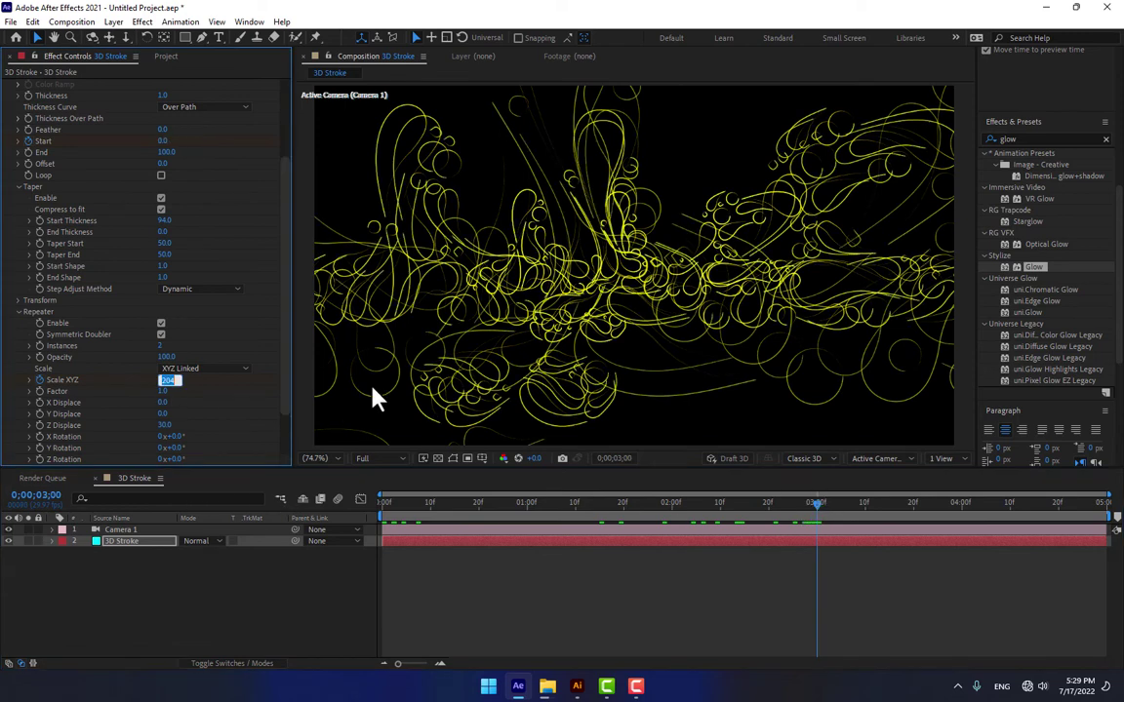
type("0")
key("Return")
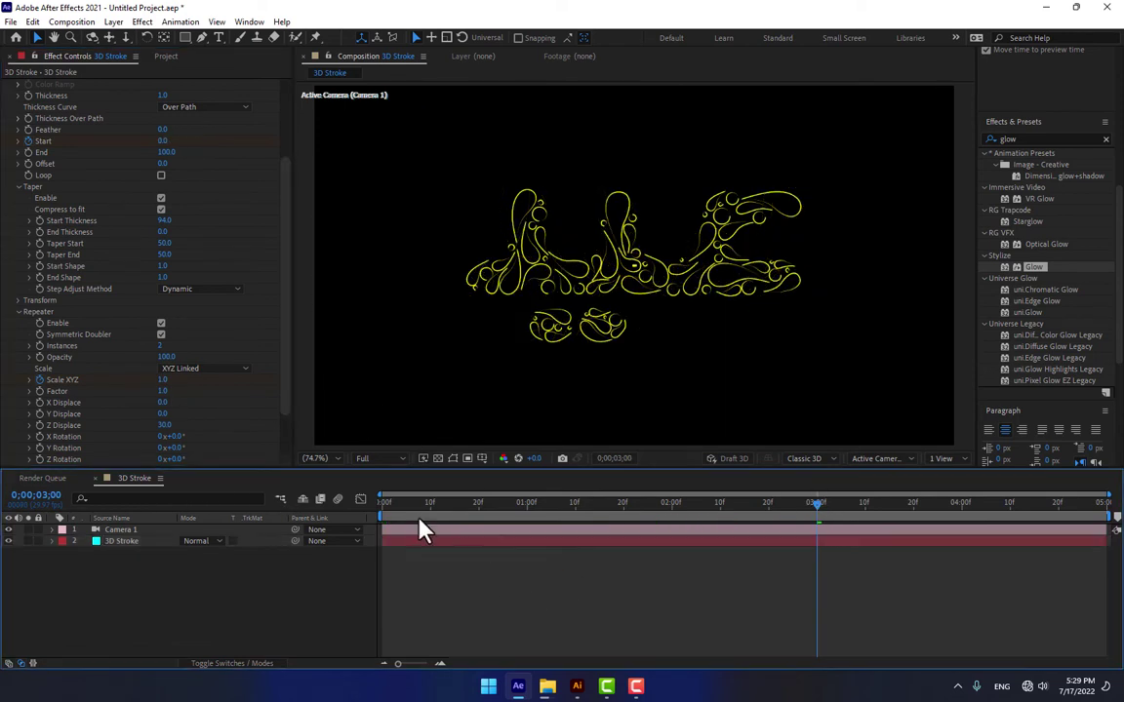
left_click(400, 504)
mouse_move(406, 505)
left_mouse_down()
mouse_move(615, 508)
mouse_move(854, 483)
mouse_move(680, 501)
mouse_move(795, 493)
left_mouse_up()
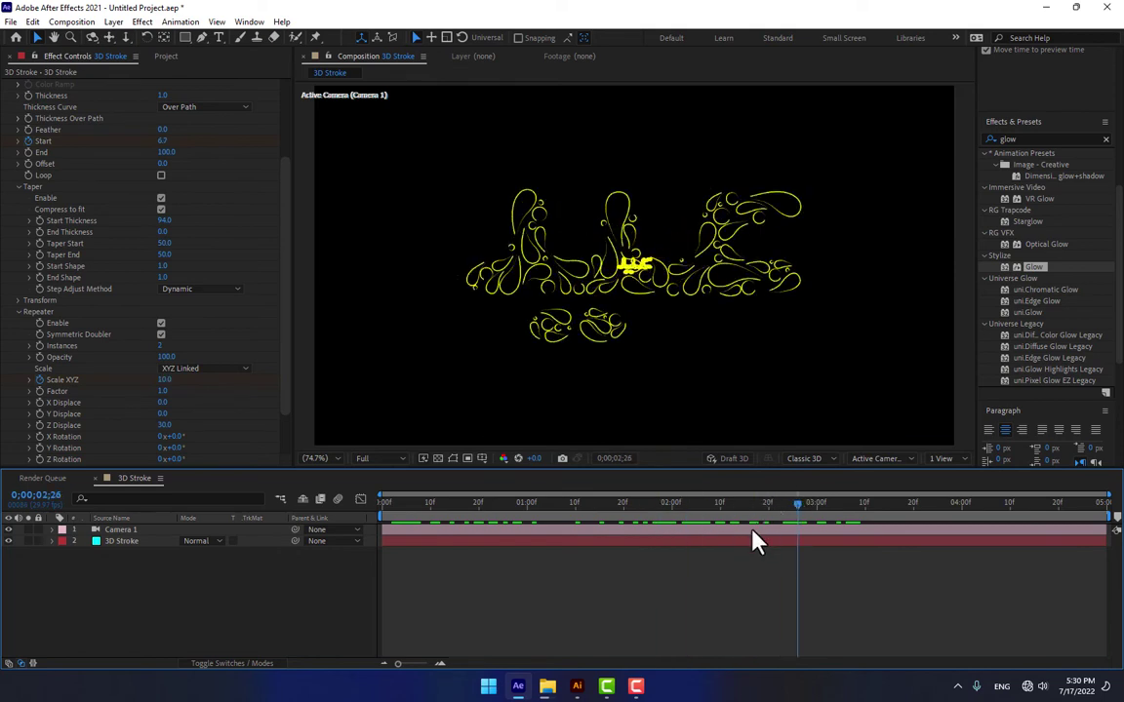
Show the solid's keyframes, set the Repeater Scale XYZ at 3 seconds to 100, and preview the animation.
key("u")
left_click(818, 505)
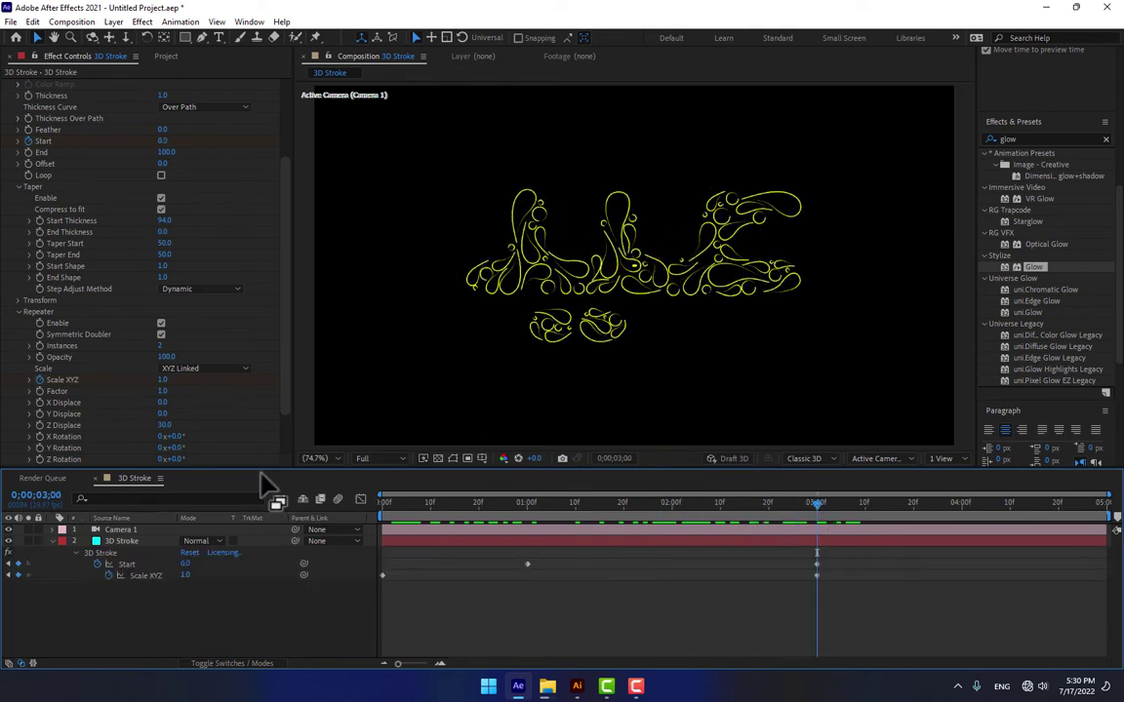
left_click(161, 381)
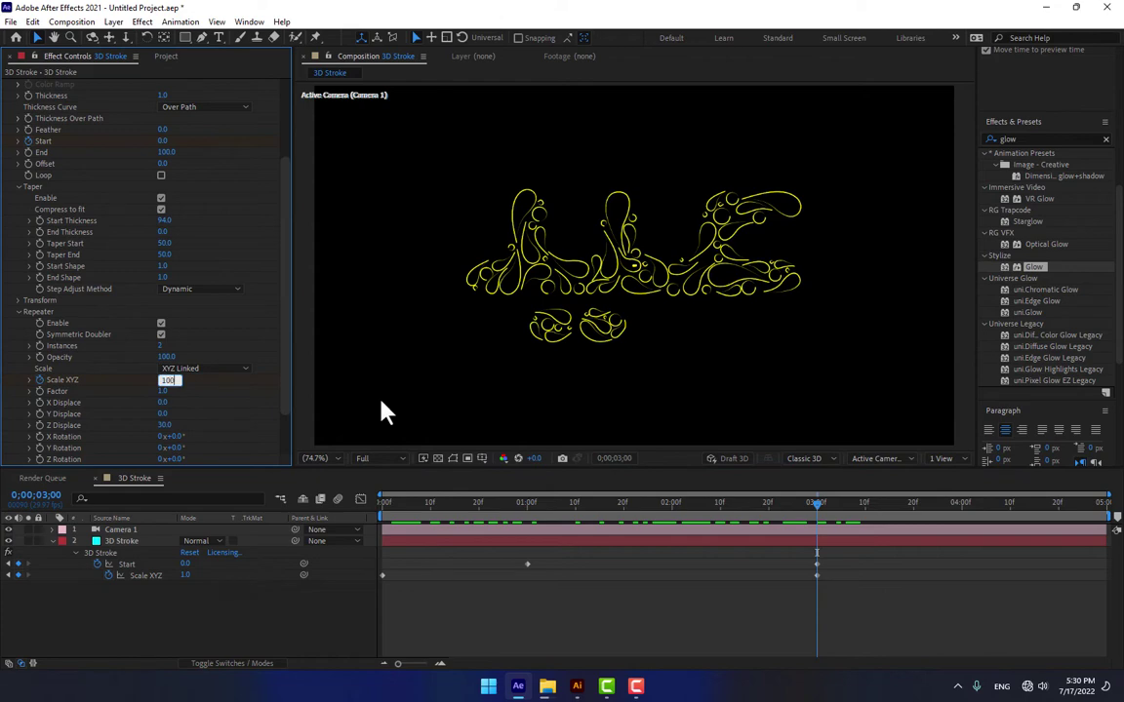
type("100")
key("Return")
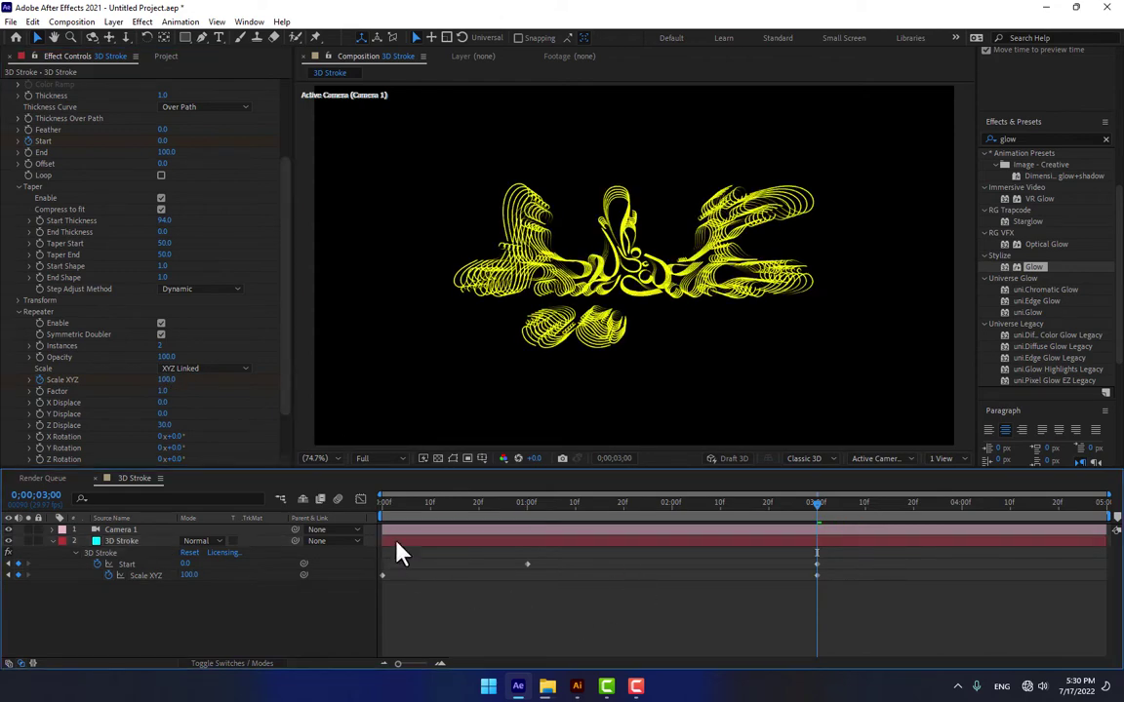
left_click_drag(395, 503, 822, 491)
Try a Repeater Scale XYZ of 102 at 3 seconds and restore it to 100.
mouse_move(168, 382)
left_mouse_down()
mouse_move(158, 347)
mouse_move(177, 385)
left_mouse_up()
left_click(172, 382)
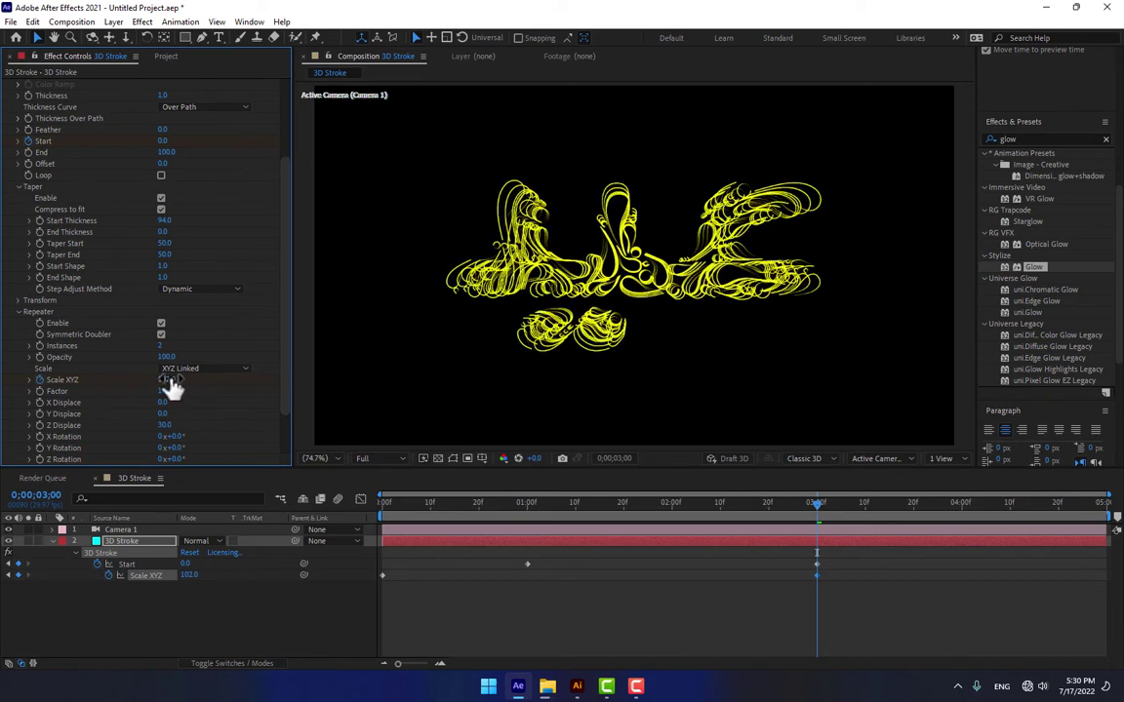
type("100")
key("Return")
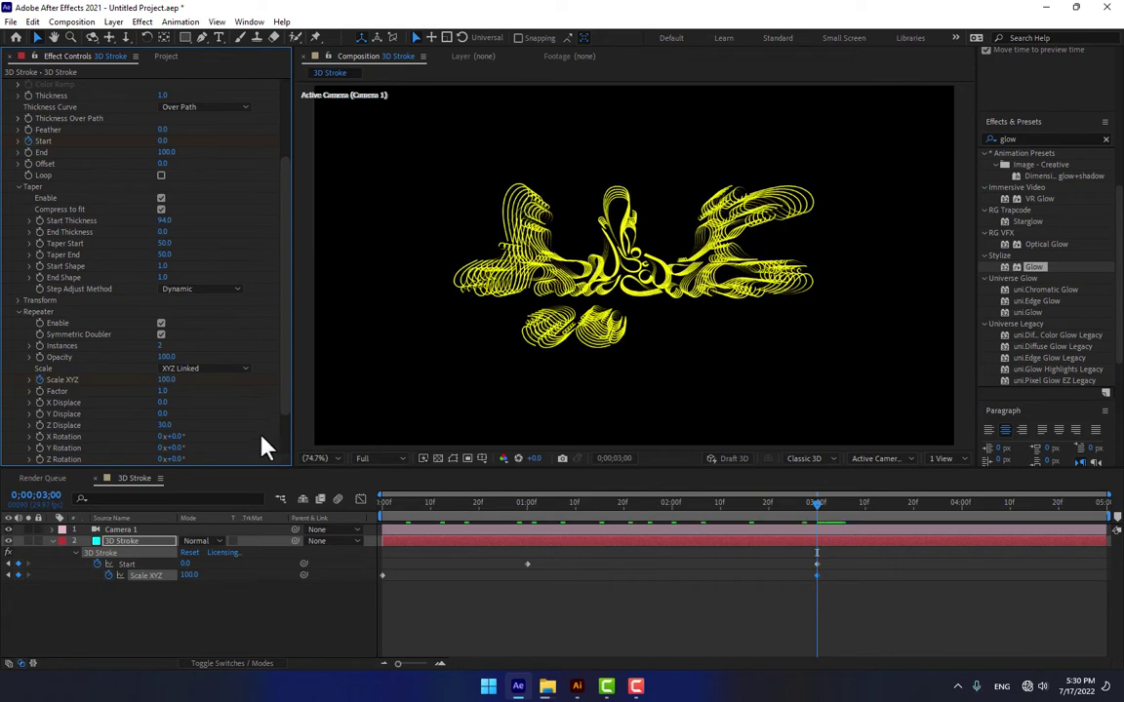
Keyframe the Repeater Instances on the first frame and set them to 1 at 3 seconds.
left_click(383, 504)
left_click_drag(41, 353, 459, 498)
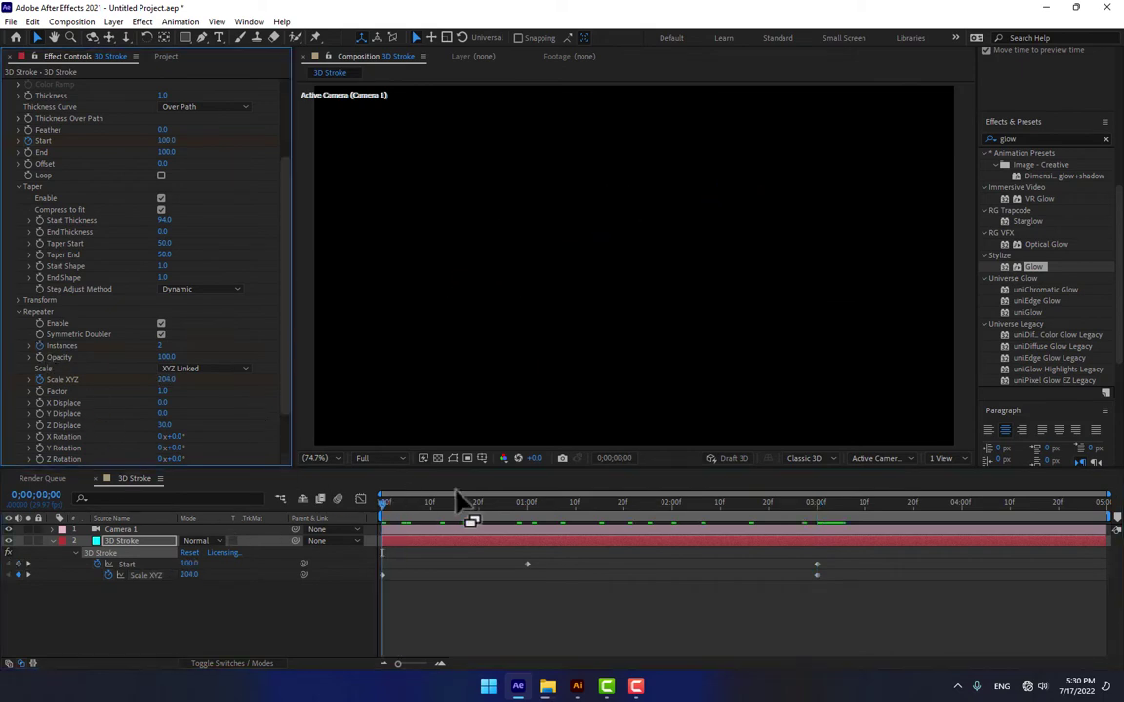
left_click(816, 506)
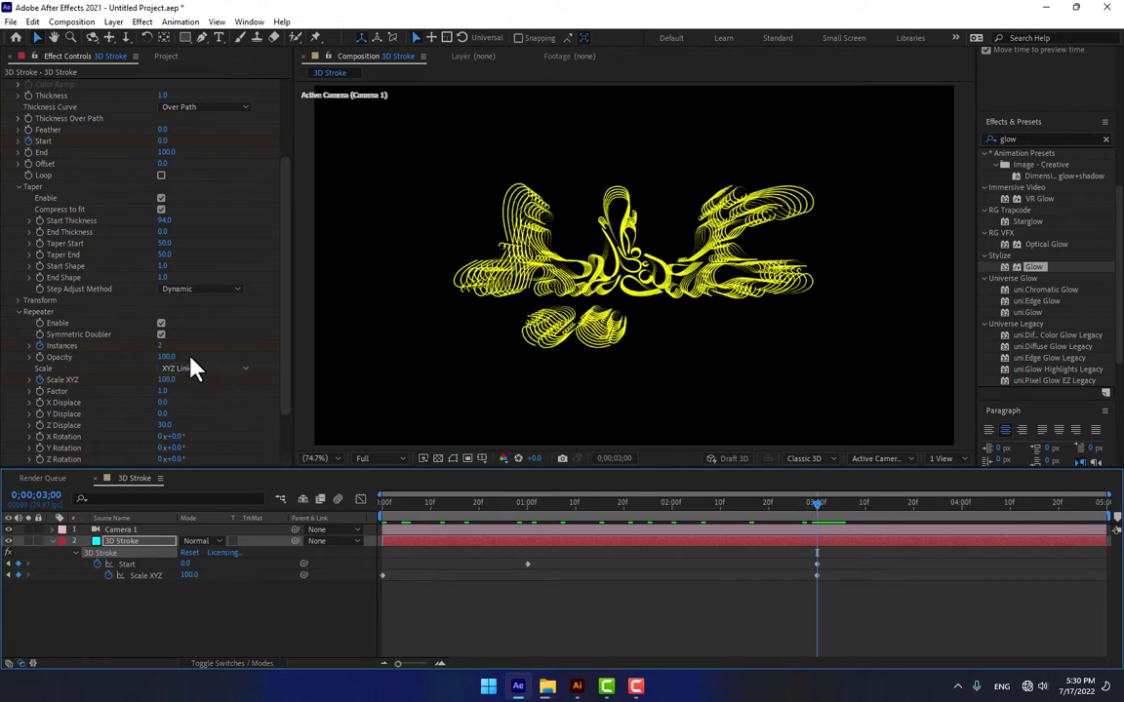
left_click(163, 345)
type("1")
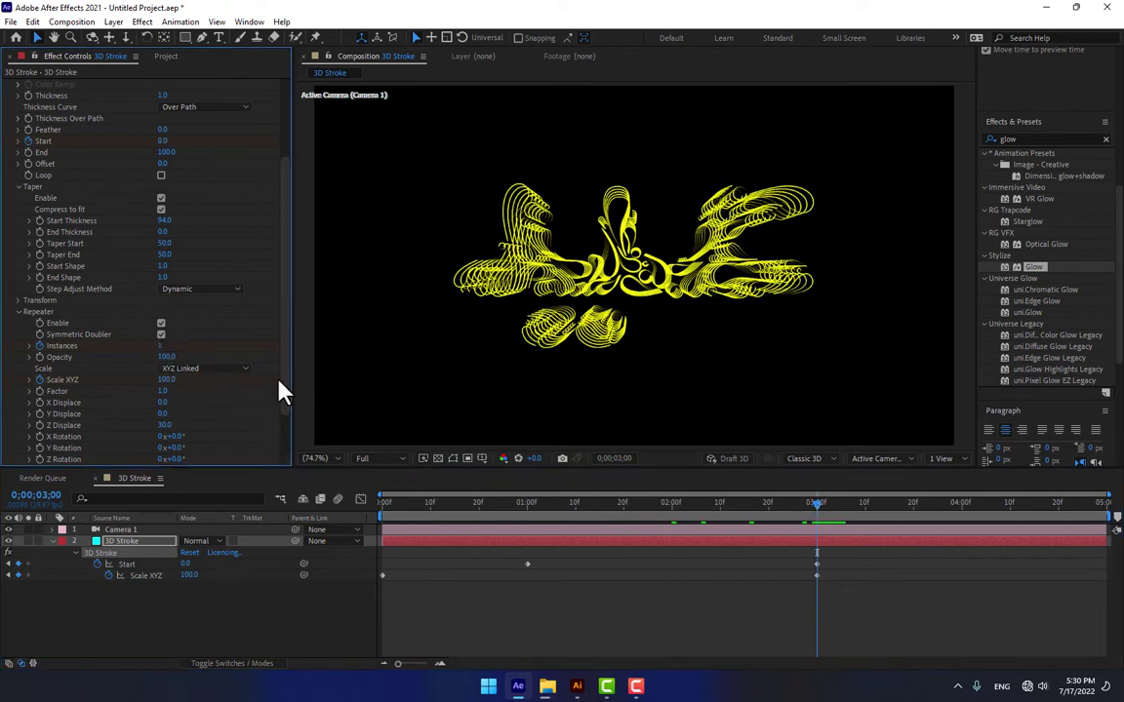
key("Return")
left_click(163, 346)
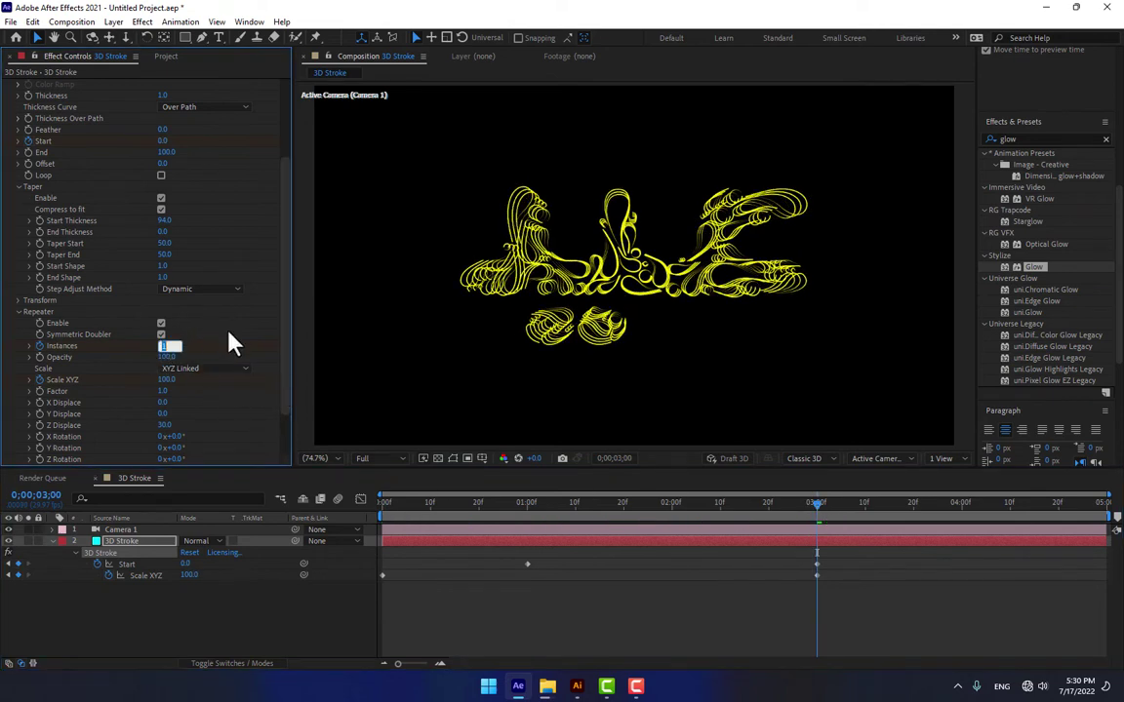
key("Return")
Turn the Repeater off to check the animation without copies, and re-enable it at the first frame.
left_click(161, 323)
mouse_move(418, 504)
left_mouse_down()
mouse_move(394, 509)
mouse_move(768, 514)
mouse_move(384, 546)
left_mouse_up()
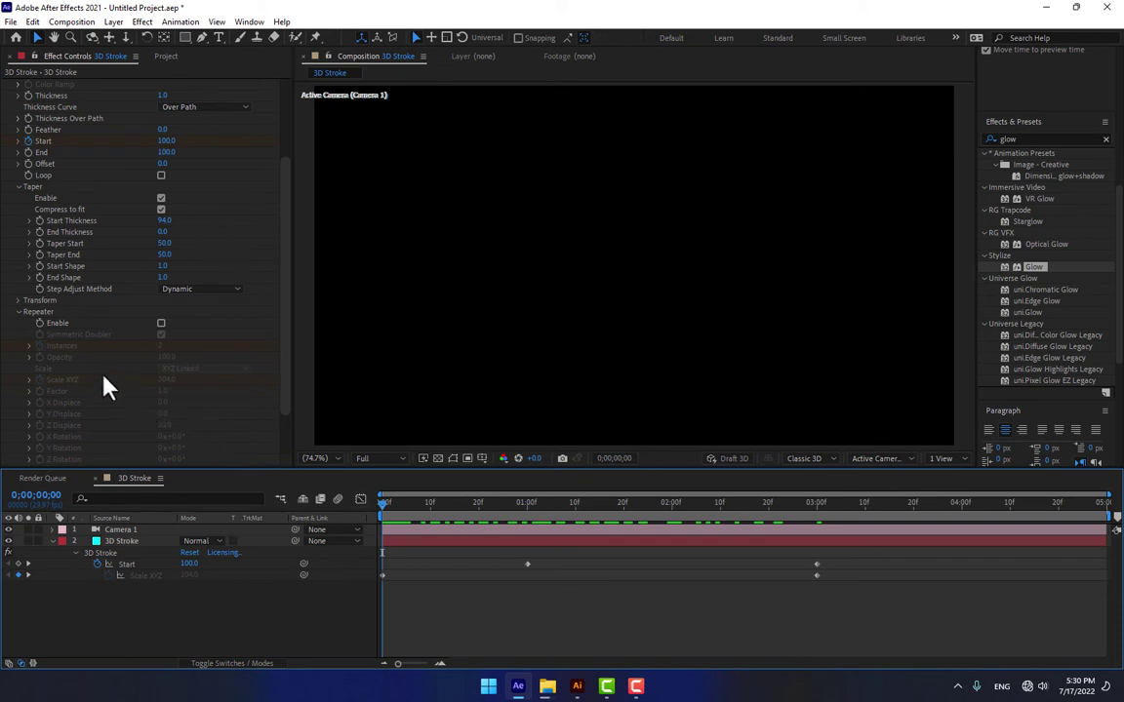
left_click(137, 541)
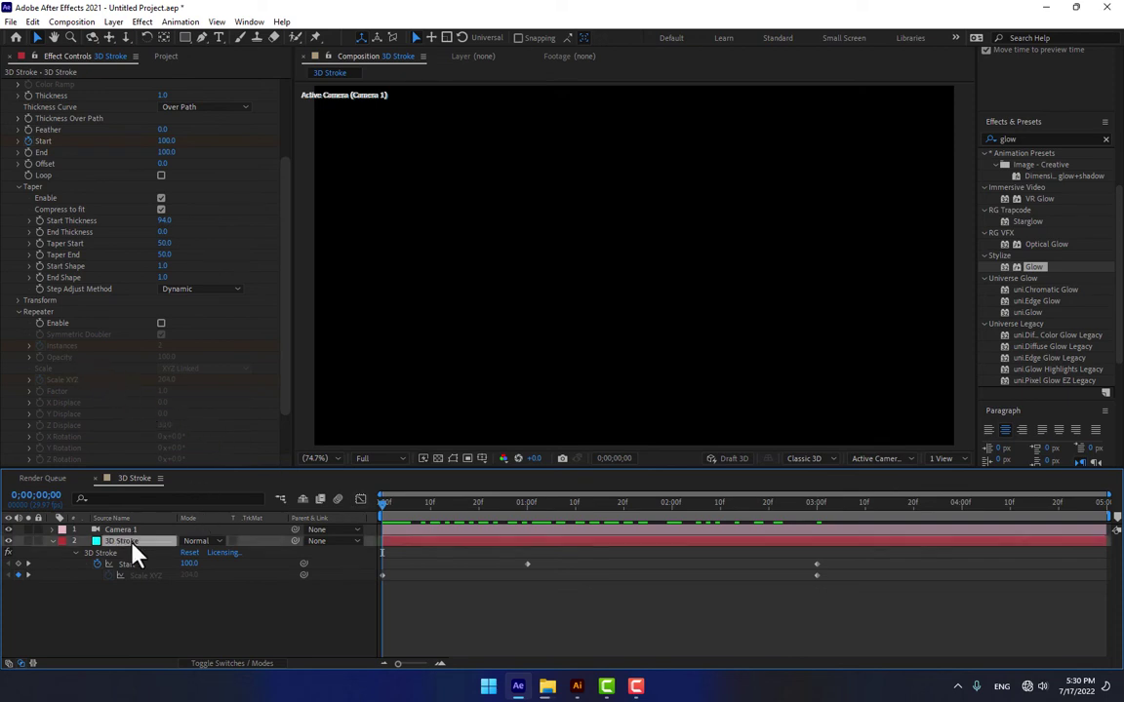
left_click(161, 325)
Review the stroke animation up to 2 seconds, then set the Repeater Instances to 2 there and toggle its keyframing.
mouse_move(485, 515)
left_mouse_down()
mouse_move(461, 519)
mouse_move(647, 514)
mouse_move(539, 531)
mouse_move(720, 514)
mouse_move(477, 539)
mouse_move(664, 509)
mouse_move(562, 522)
mouse_move(526, 509)
mouse_move(522, 523)
left_mouse_up()
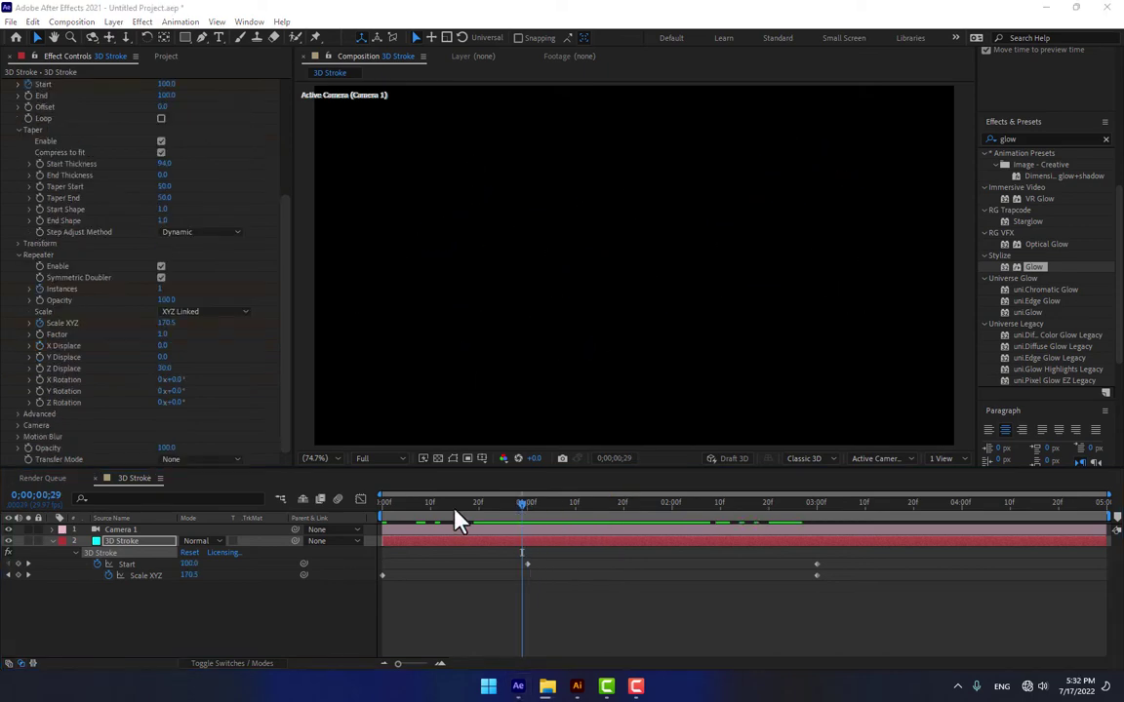
mouse_move(454, 508)
left_mouse_down()
mouse_move(641, 509)
mouse_move(576, 491)
mouse_move(583, 499)
mouse_move(531, 502)
mouse_move(667, 510)
mouse_move(464, 543)
mouse_move(625, 519)
mouse_move(559, 519)
mouse_move(595, 522)
left_mouse_up()
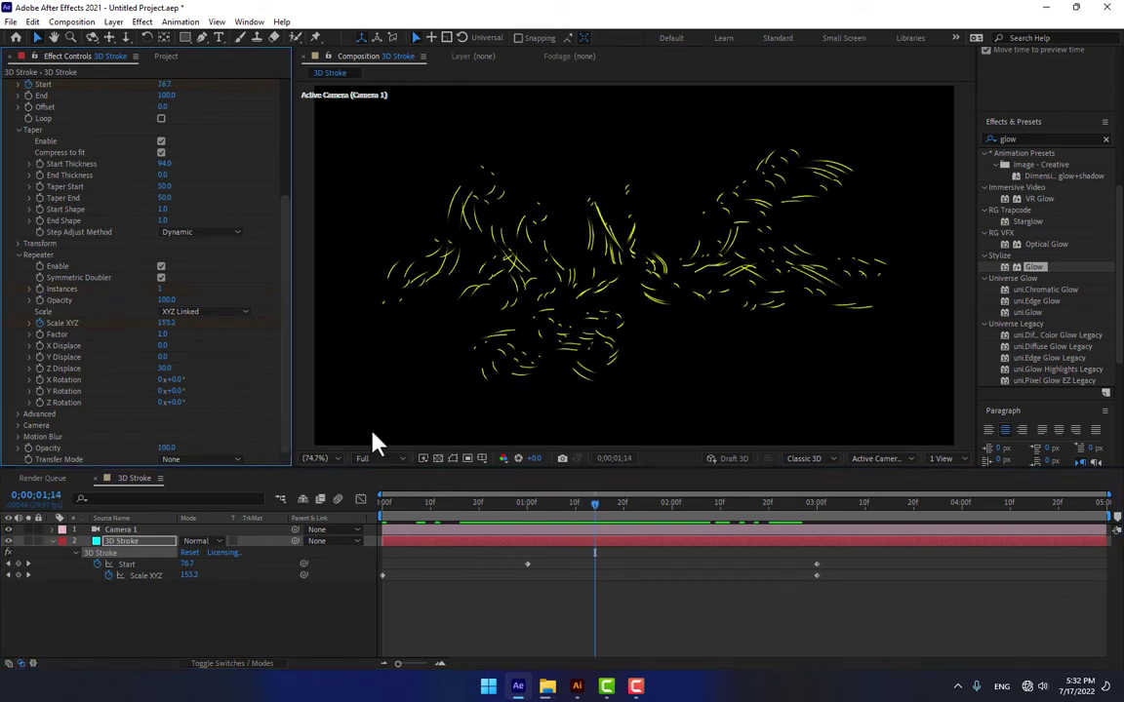
left_click(670, 515)
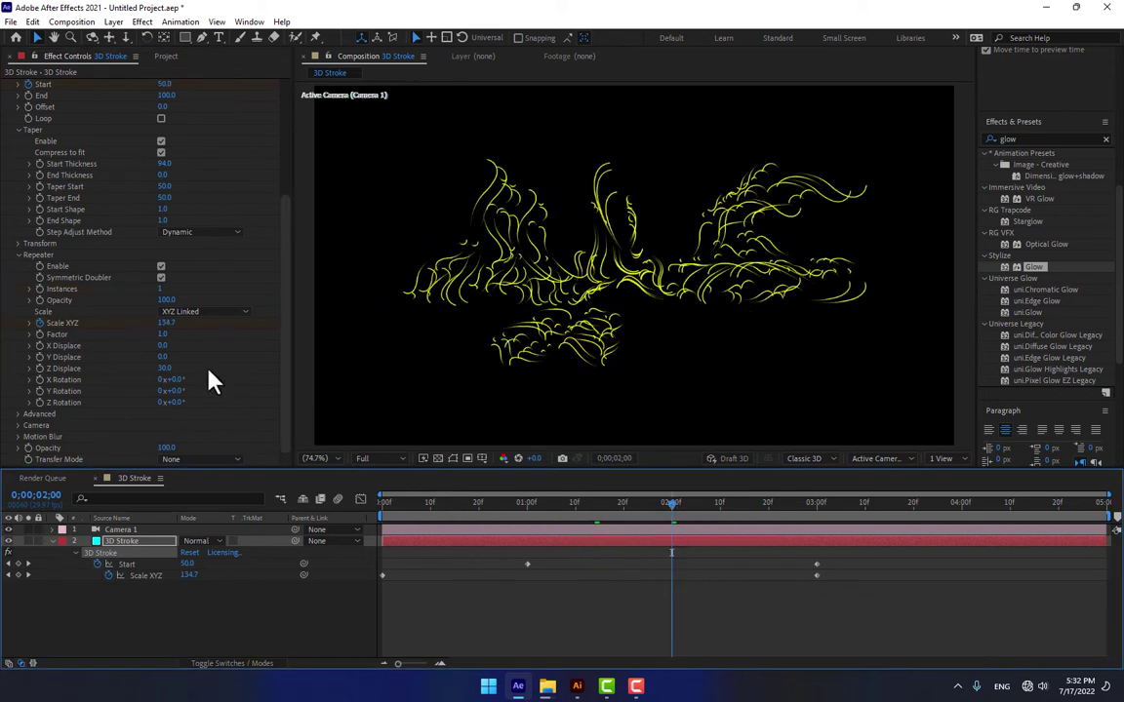
left_click(161, 290)
type("2")
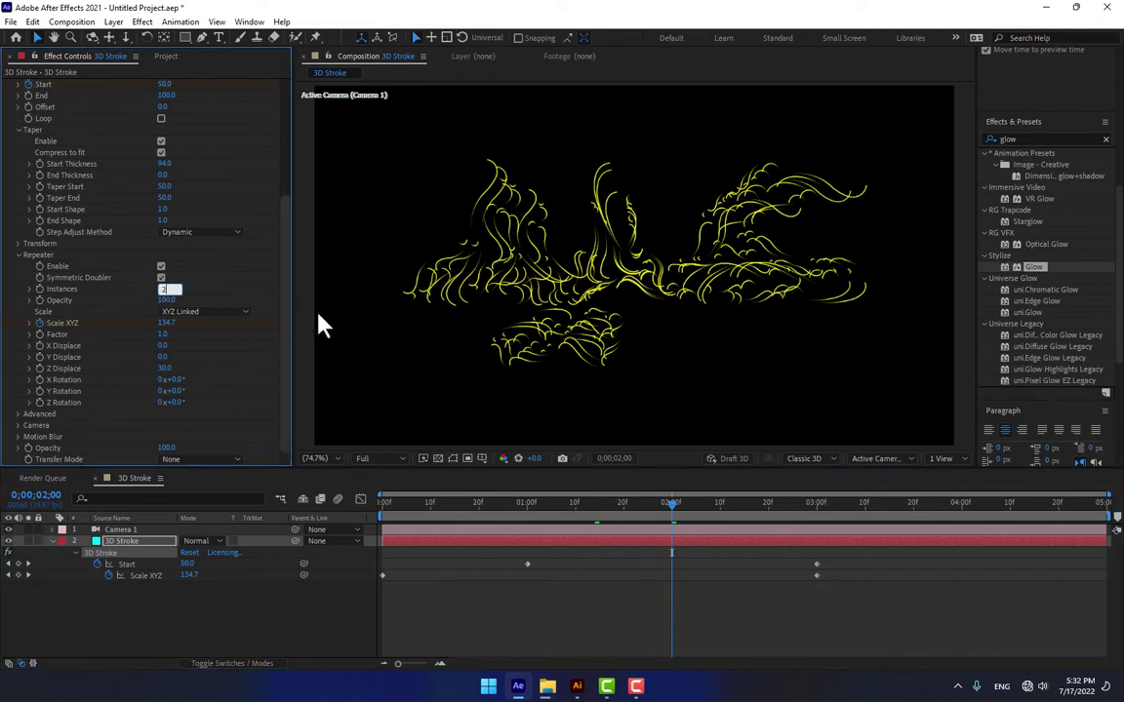
key("Return")
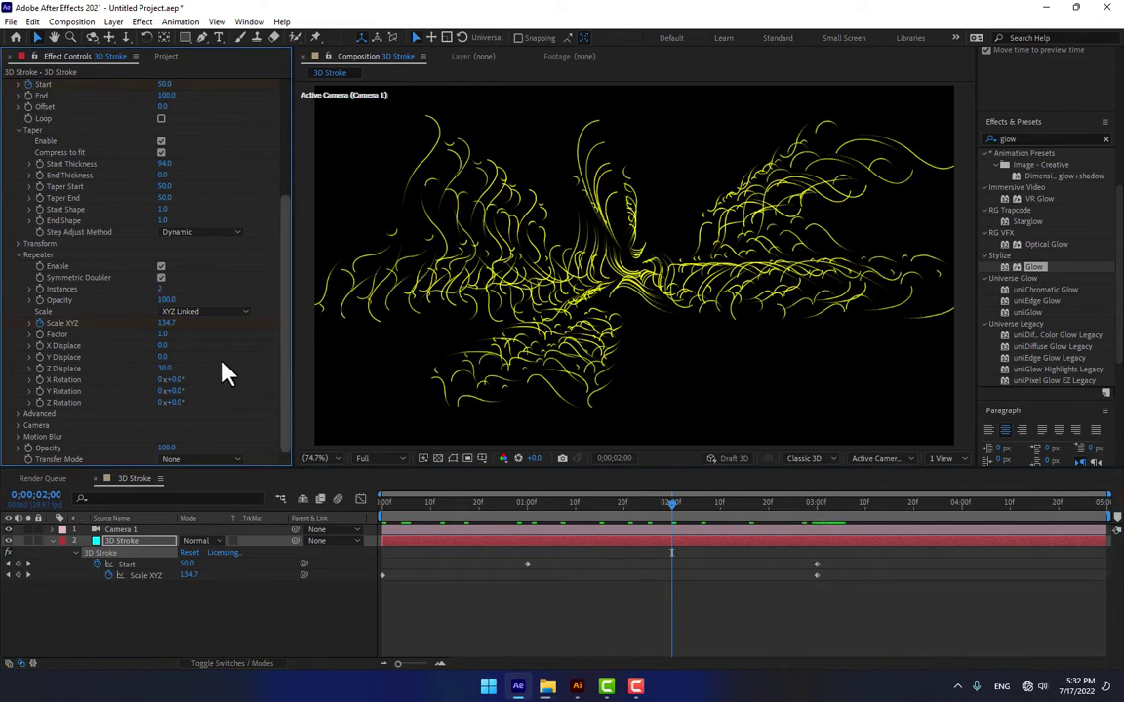
left_click(40, 289)
Set the Repeater Instances to 0 at 3 seconds and check the strokes over the preceding two seconds.
left_click(817, 515)
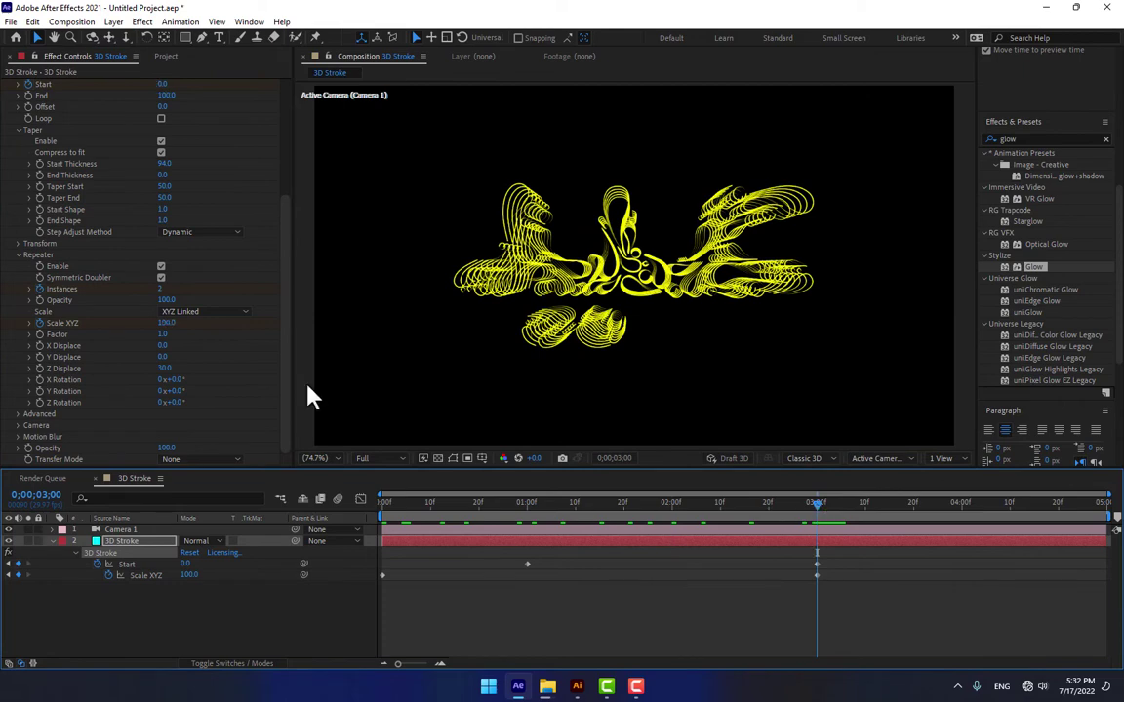
left_click(163, 289)
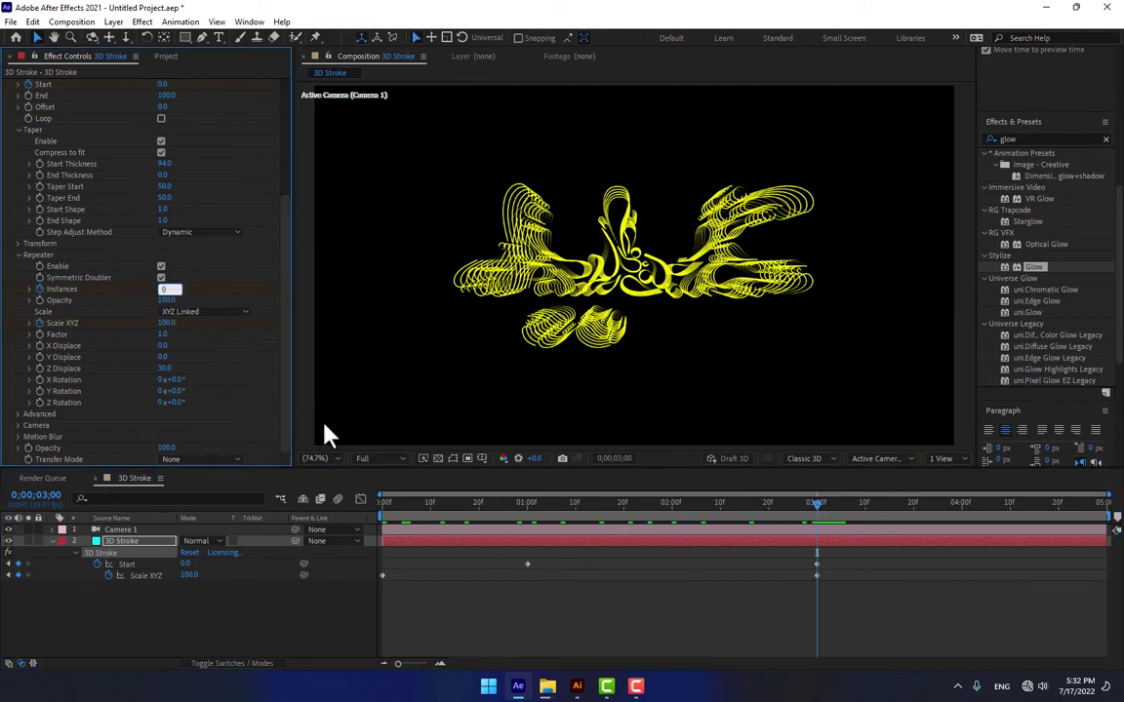
type("0")
key("Return")
left_click_drag(531, 512, 790, 519)
Apply easing to the Start and Scale XYZ keyframes at 3 seconds.
left_click_drag(848, 563, 804, 586)
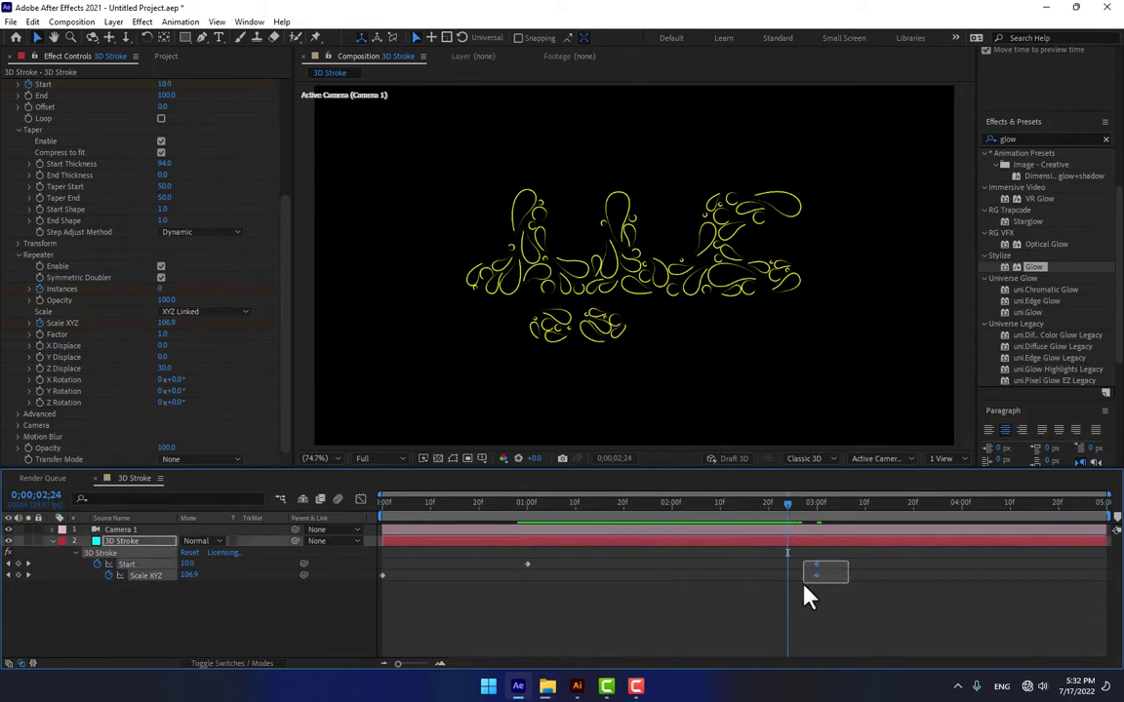
right_click(819, 584)
mouse_move(847, 634)
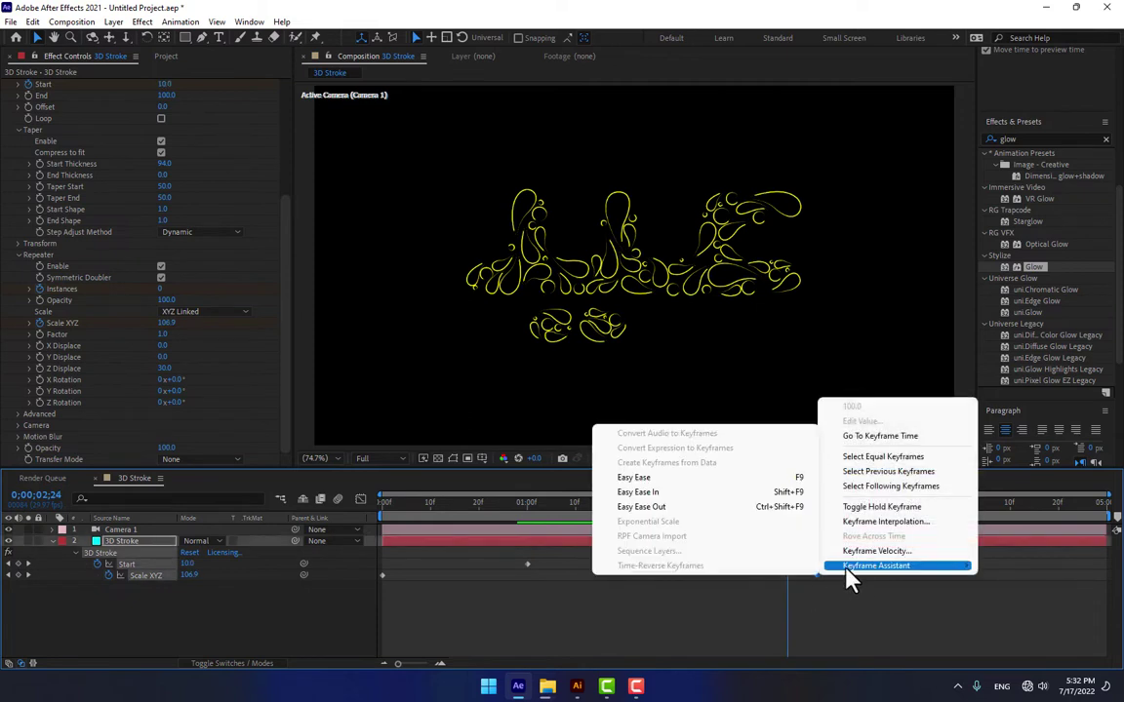
left_click(666, 488)
Set the Repeater Instances to 0 at 0;00;01;10 and check the animation up to 0;00;02;29.
mouse_move(594, 512)
left_mouse_down()
mouse_move(731, 517)
mouse_move(690, 515)
mouse_move(707, 515)
mouse_move(552, 566)
mouse_move(477, 570)
mouse_move(682, 547)
mouse_move(512, 572)
mouse_move(768, 552)
mouse_move(532, 562)
mouse_move(597, 546)
mouse_move(575, 546)
left_mouse_up()
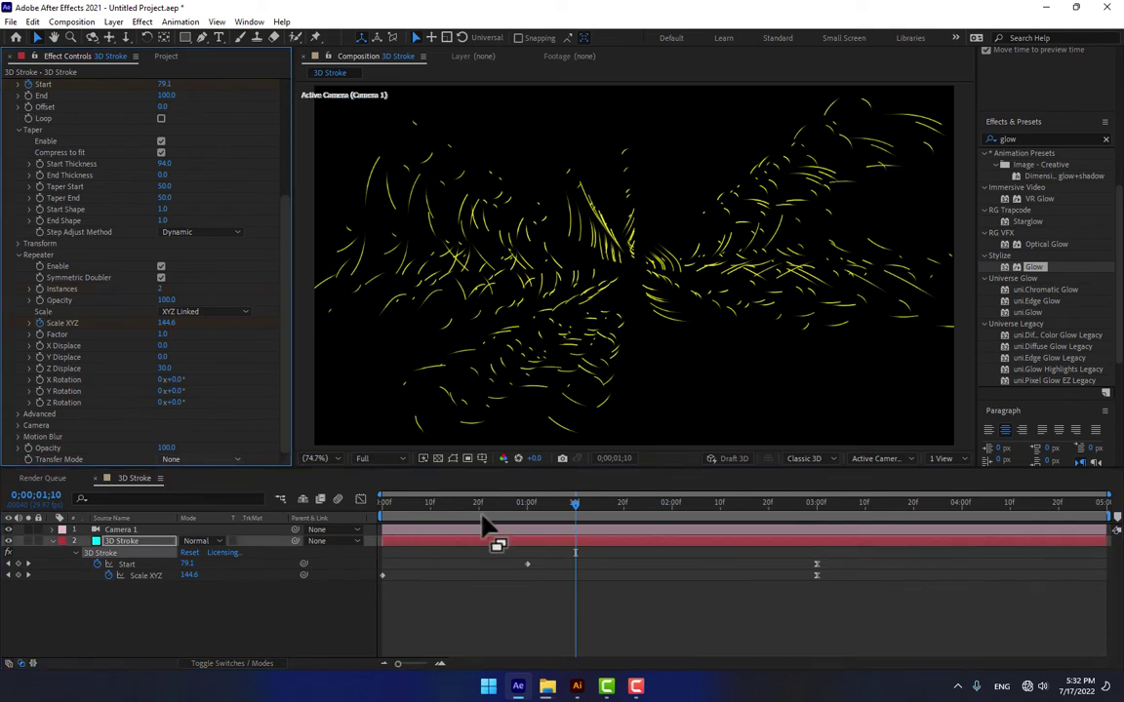
left_click(163, 289)
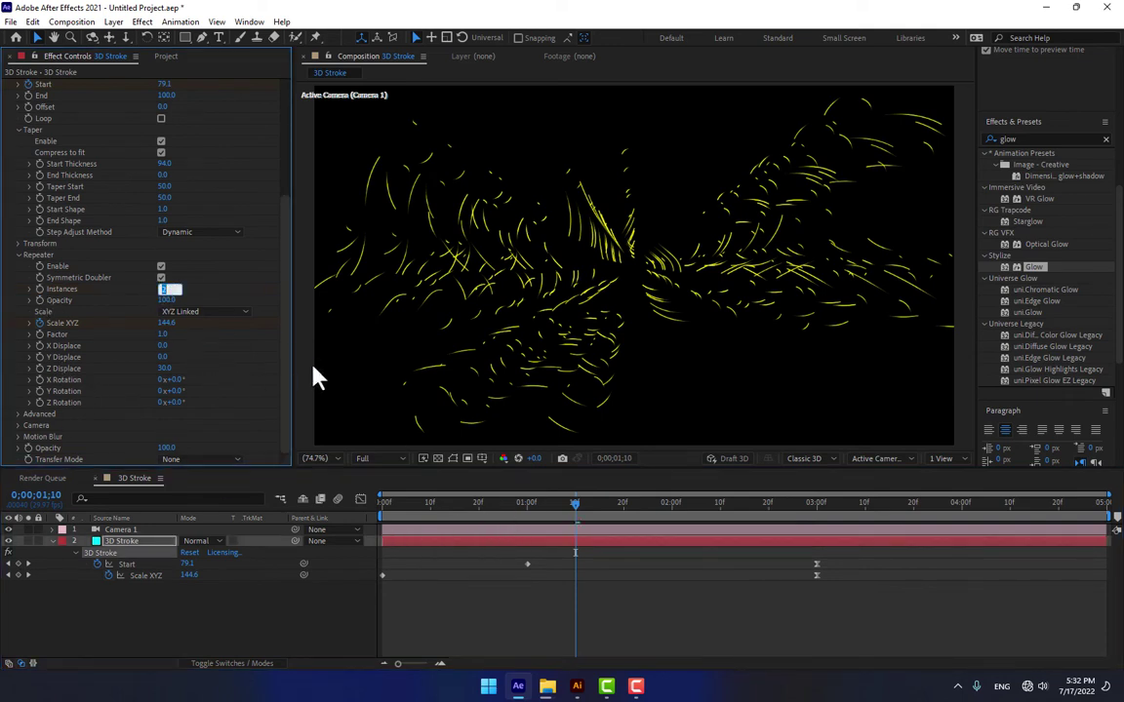
type("0")
key("Return")
left_click_drag(575, 514, 813, 514)
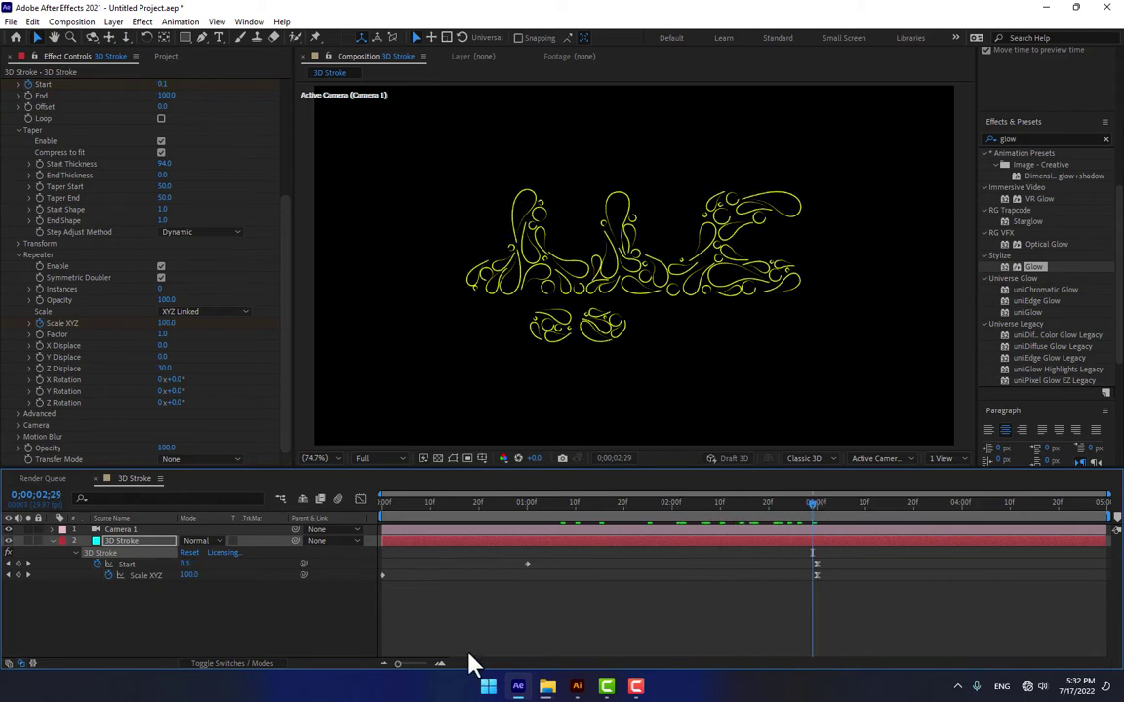
Switch to Illustrator, expand the Just After Effects text in Untitled-2 with Object and Fill, and bring up the Pathfinder options.
left_click(577, 685)
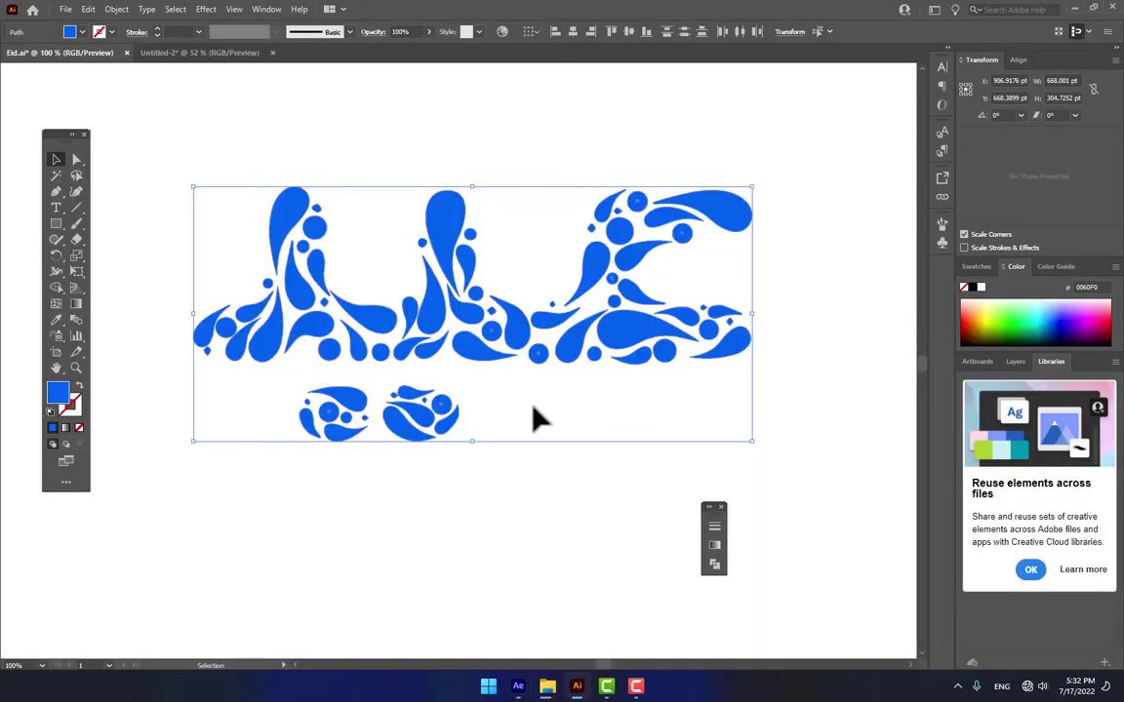
left_click(180, 54)
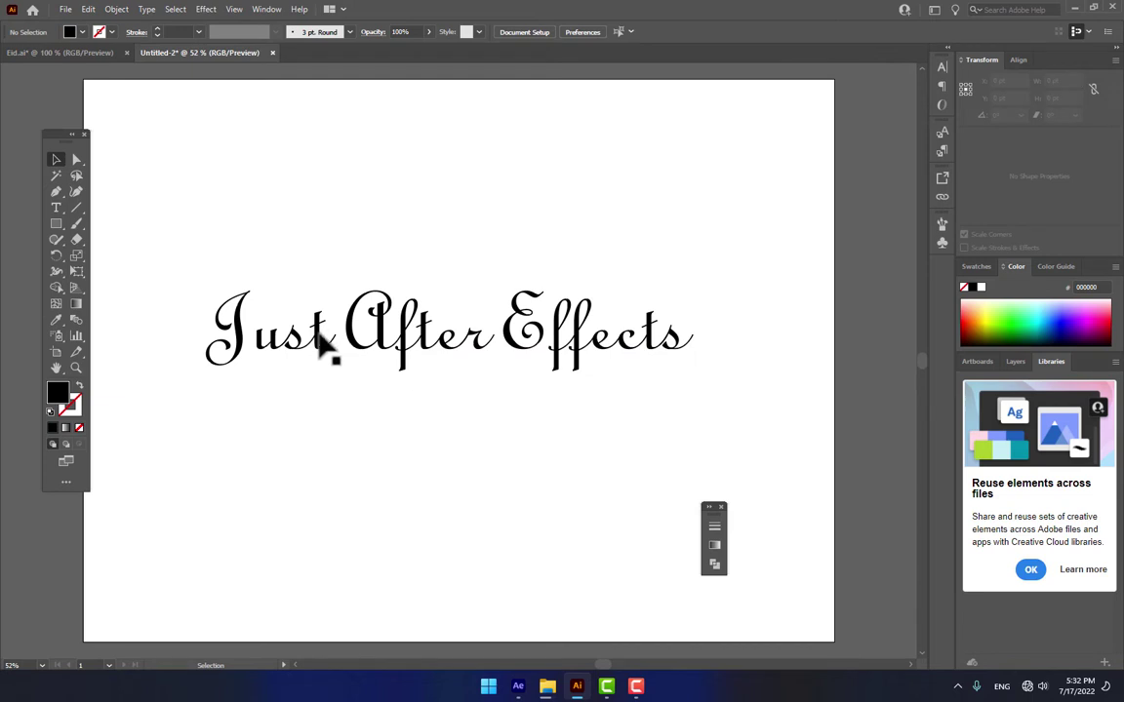
left_click(421, 359)
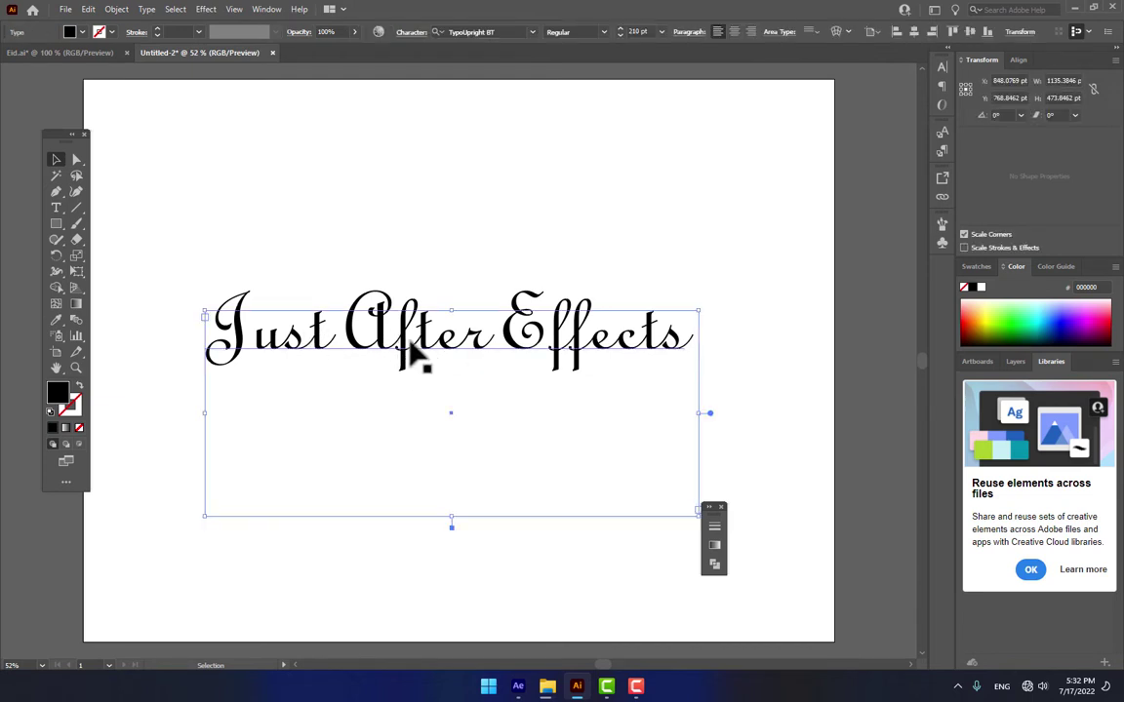
left_click(116, 8)
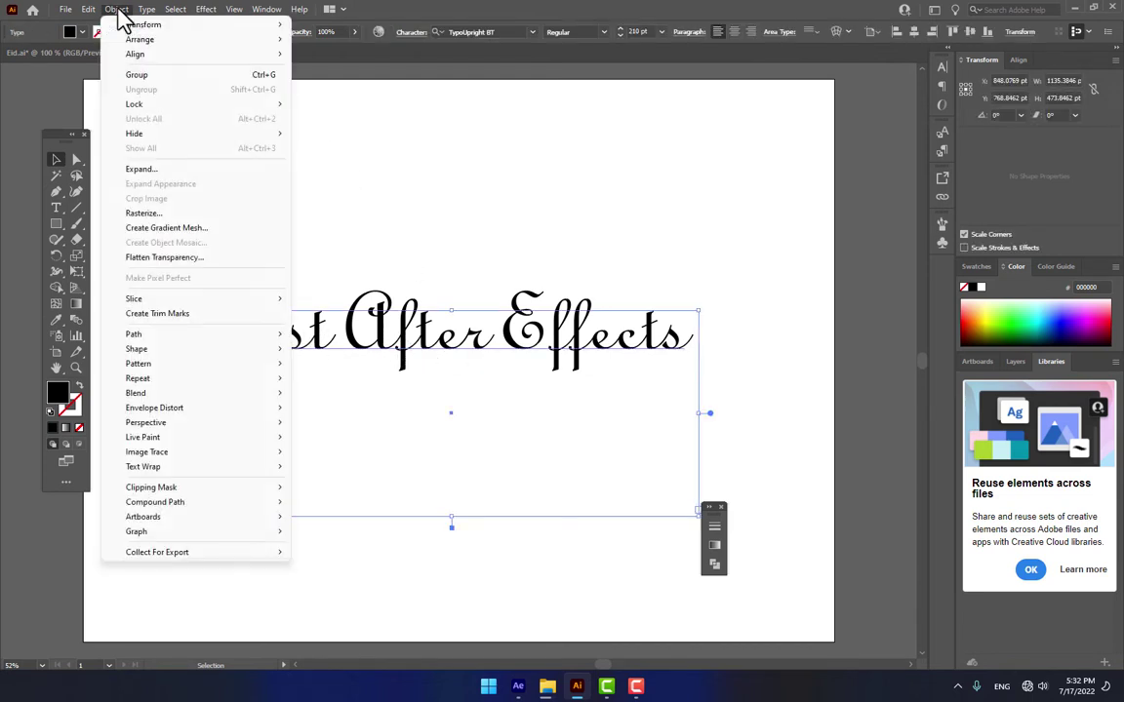
left_click(149, 170)
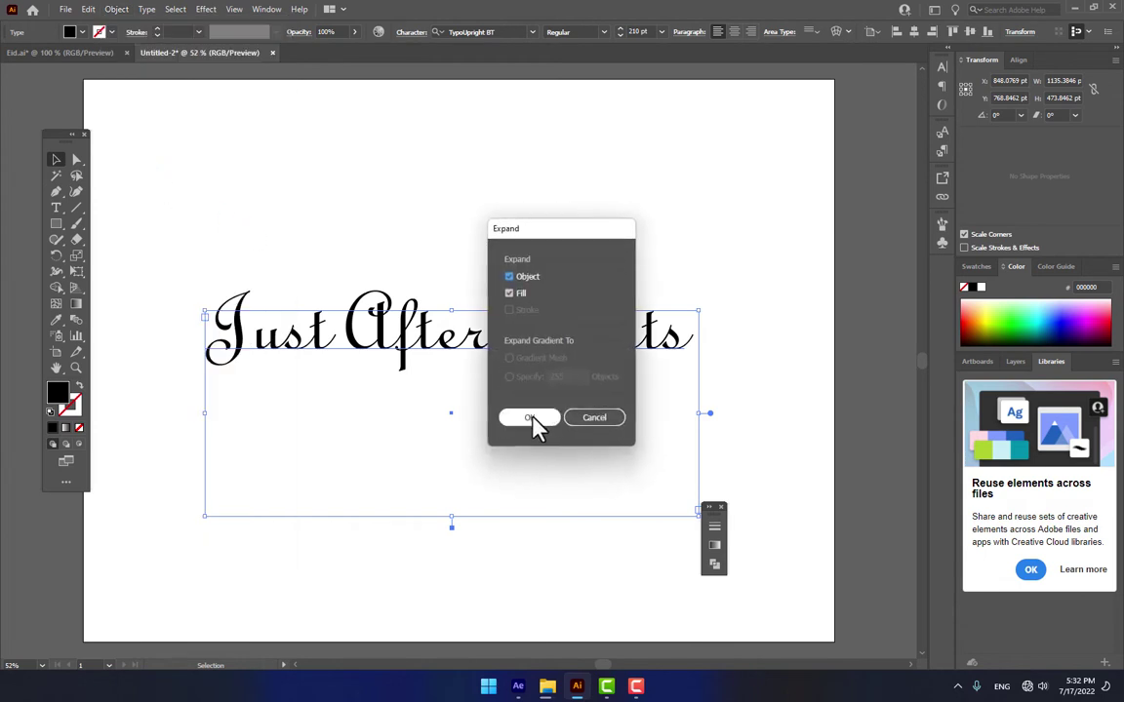
left_click(532, 417)
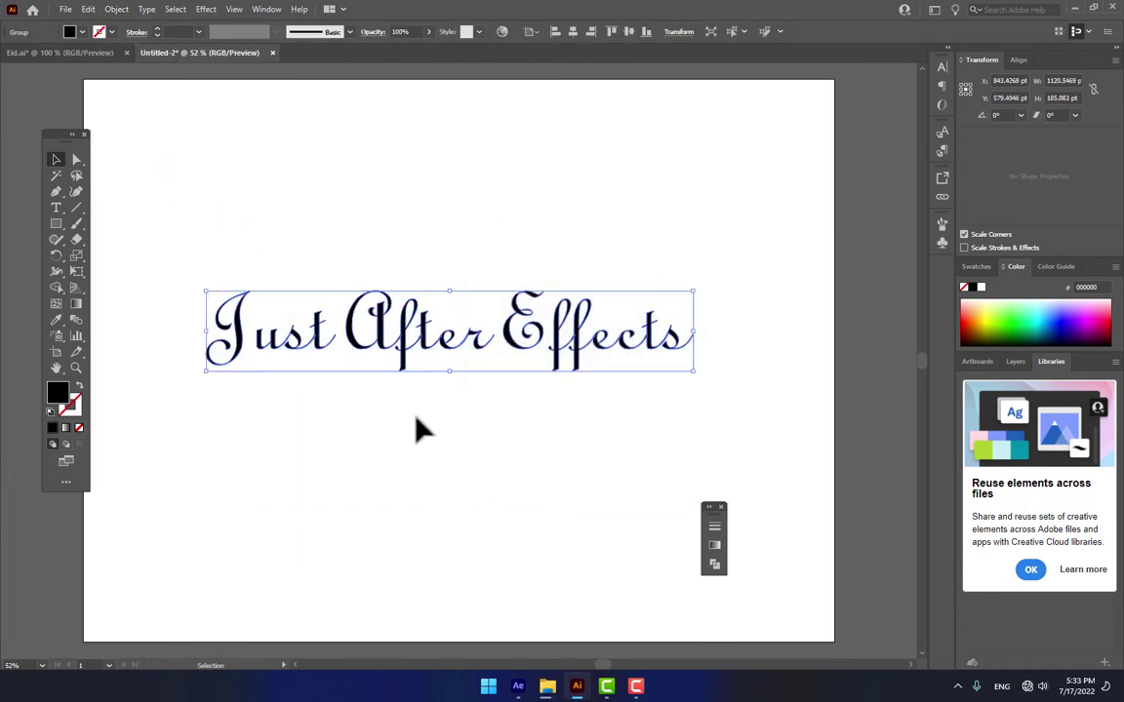
left_click(266, 8)
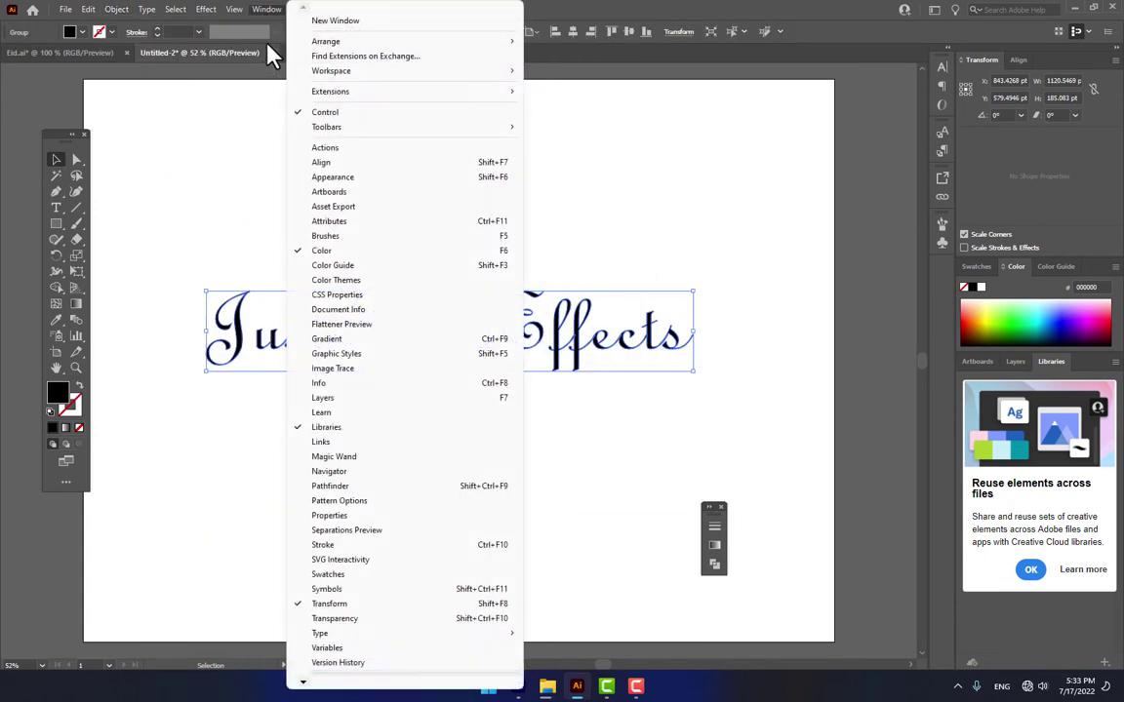
left_click(353, 486)
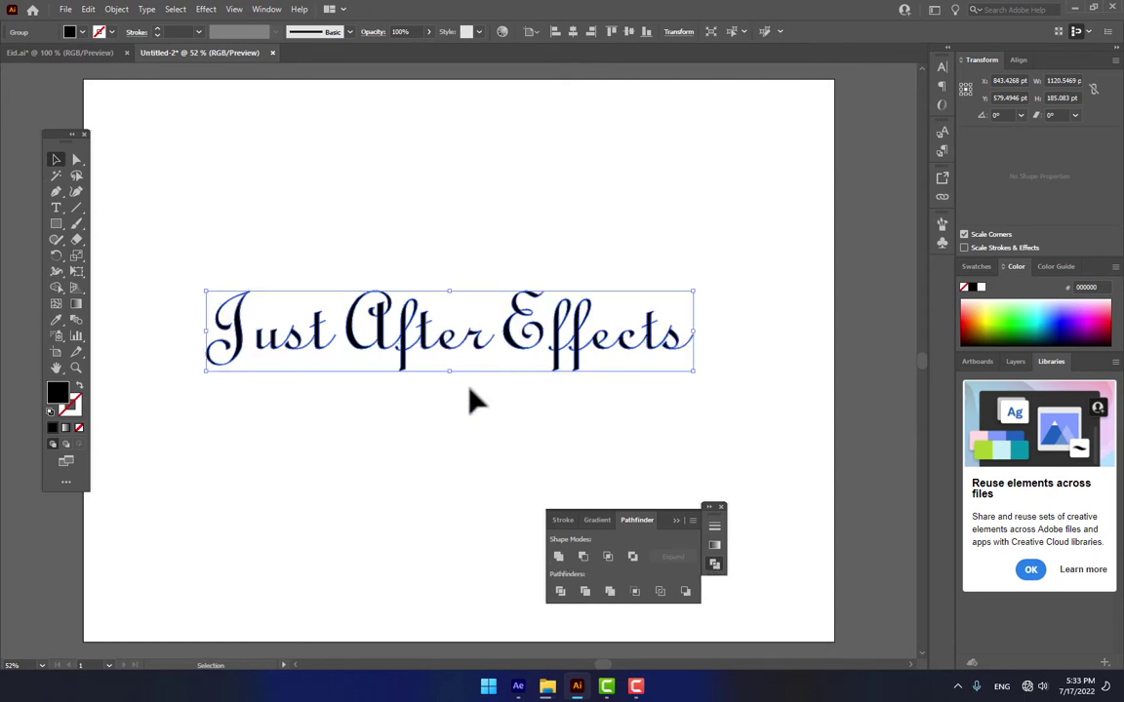
Switch back to After Effects and create a new composition with the default settings.
left_click(518, 686)
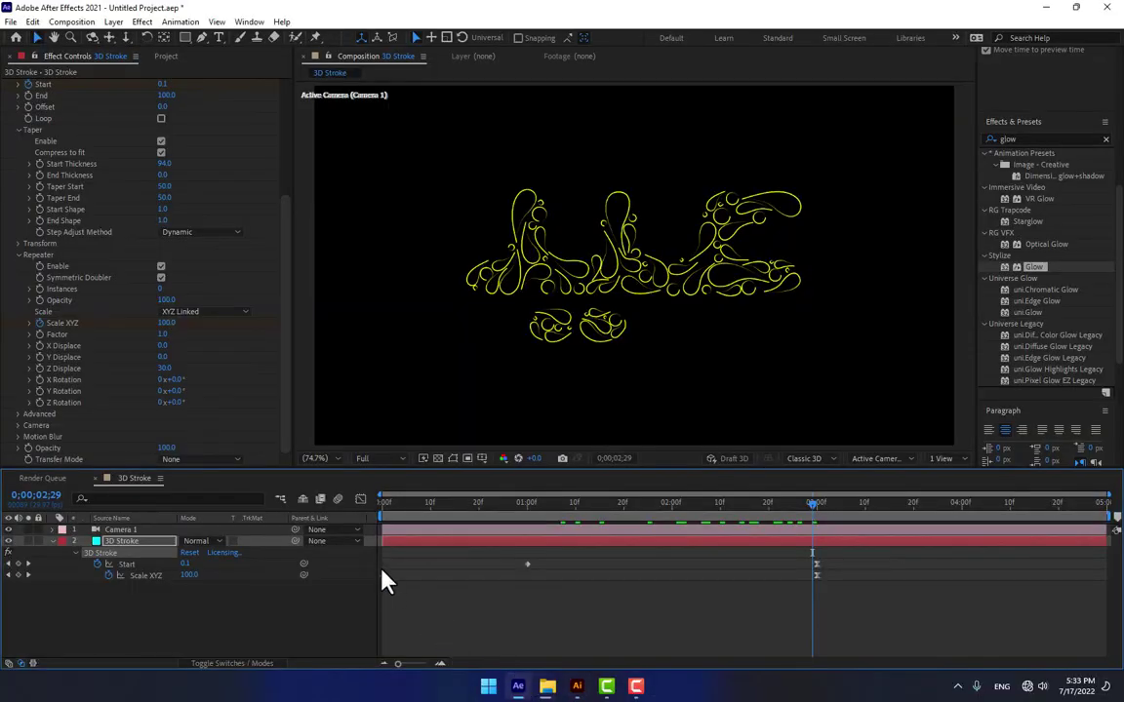
key("ctrl+n")
key("Return")
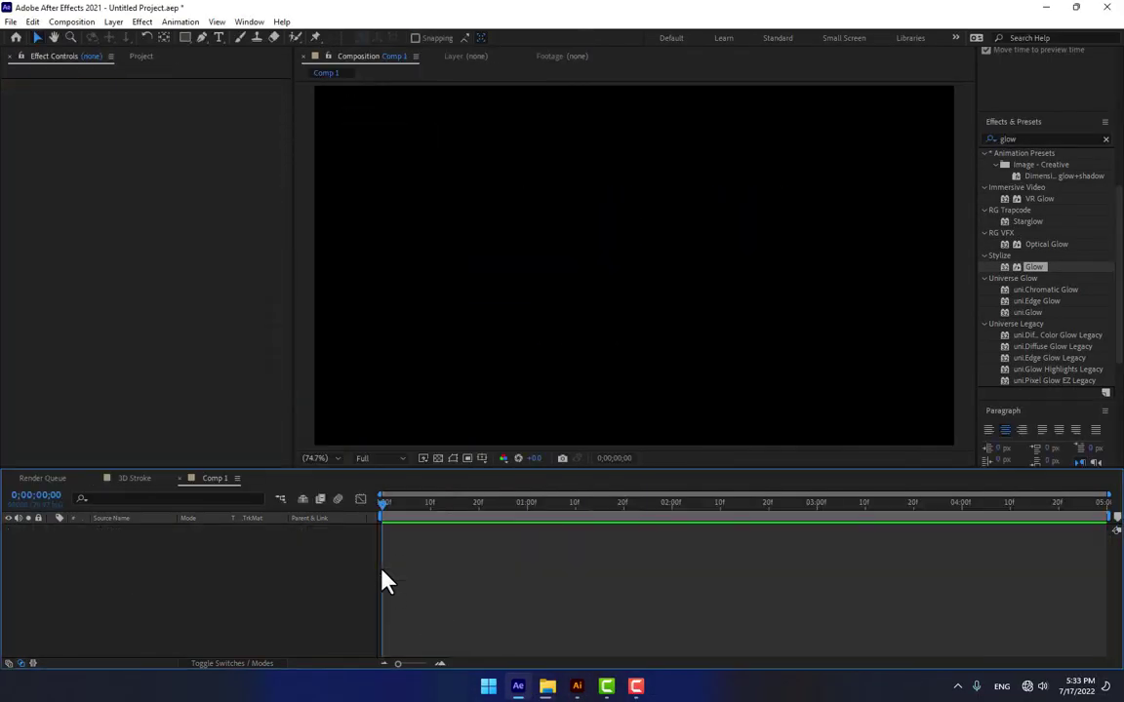
Add a solid named Title 3D Stroke and paste the Just After Effects lettering onto it as masks.
key("ctrl+y")
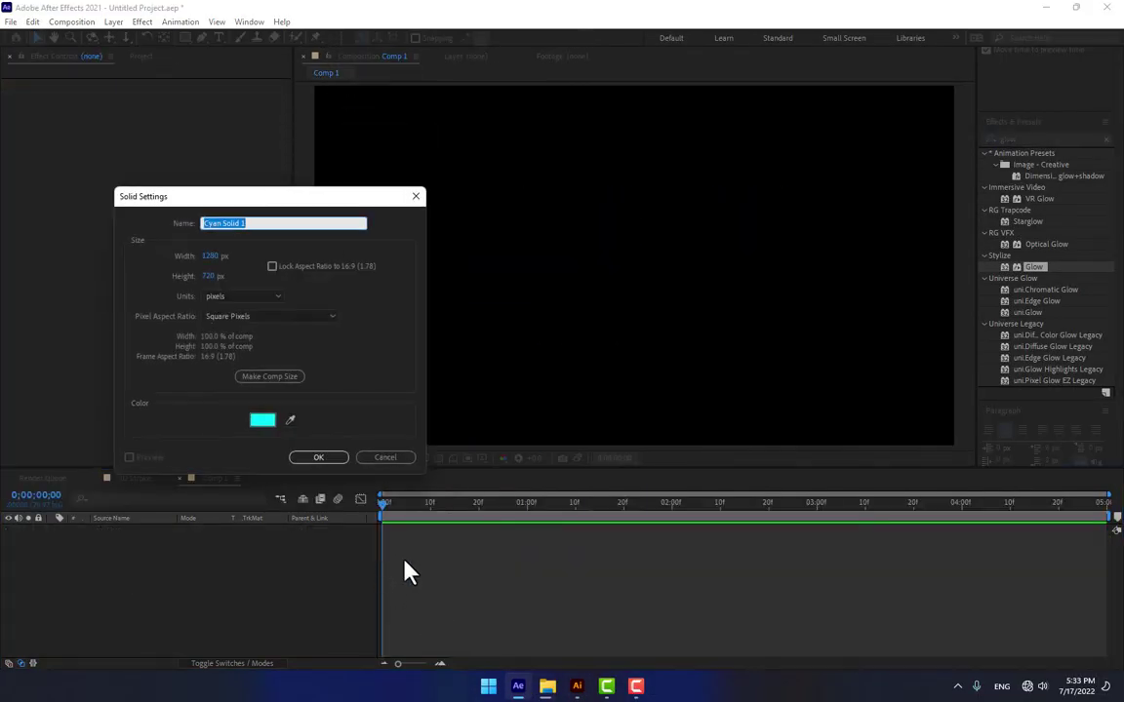
type("Title 3D Stroke")
key("Return")
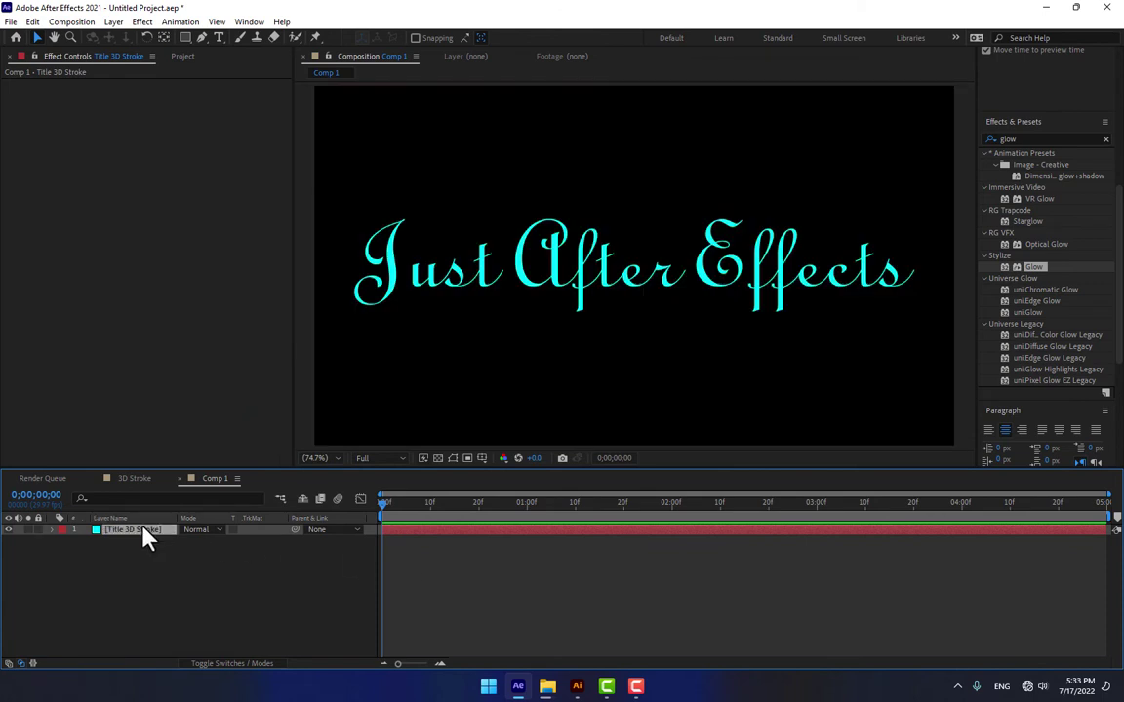
Apply 3D Stroke to the Title 3D Stroke solid, with Thickness 0.5 and Start 68.
left_click(146, 22)
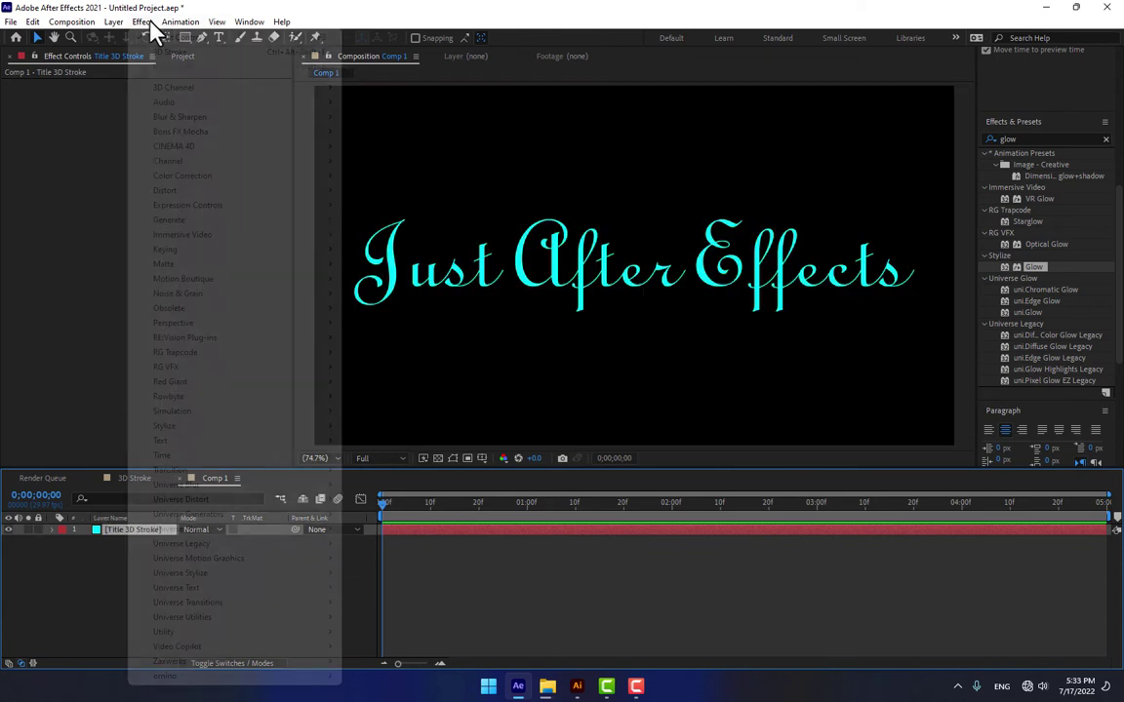
left_click(169, 52)
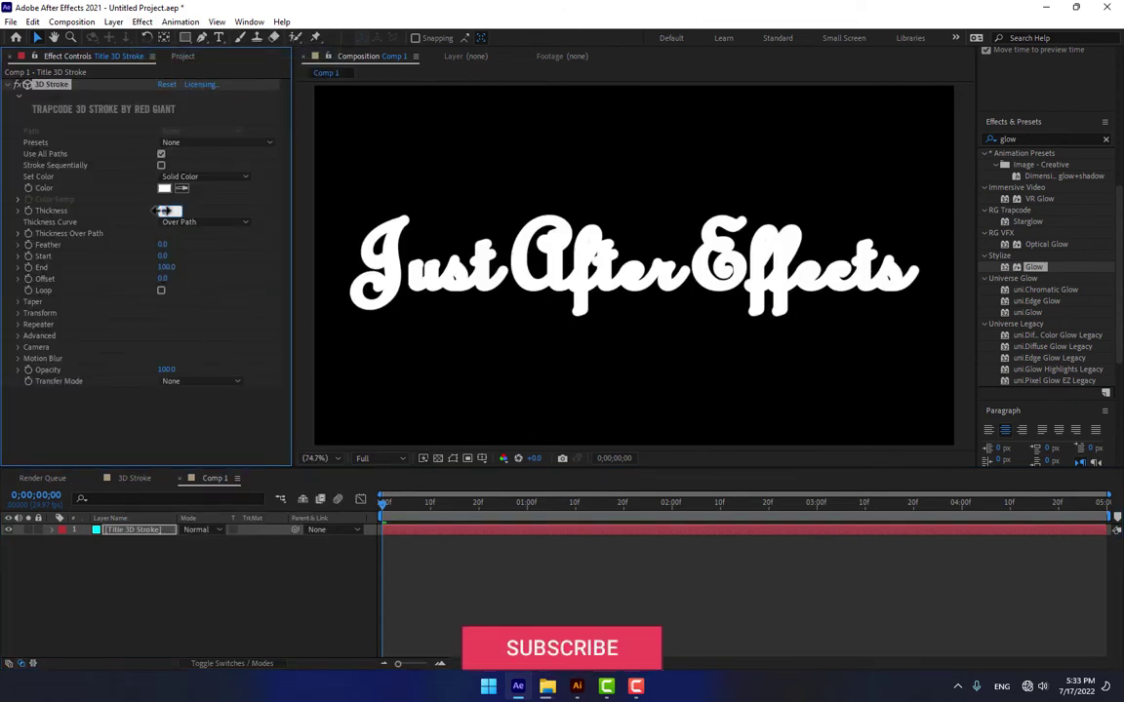
left_click_drag(166, 211, 152, 211)
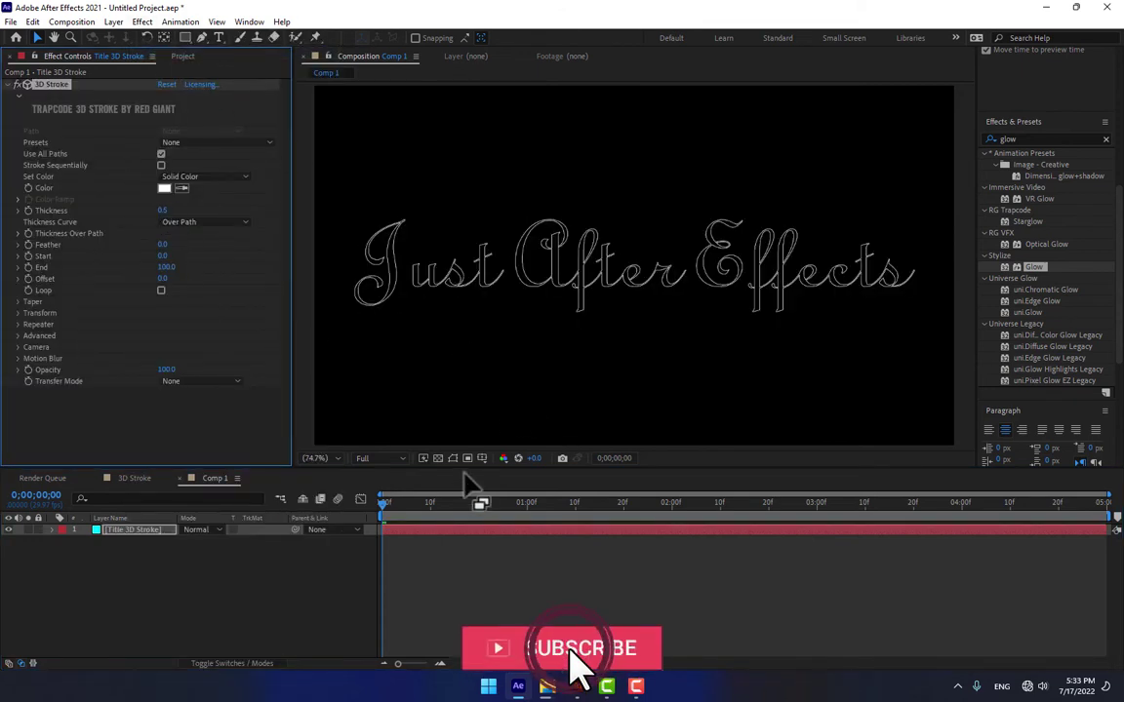
left_click_drag(429, 519, 384, 517)
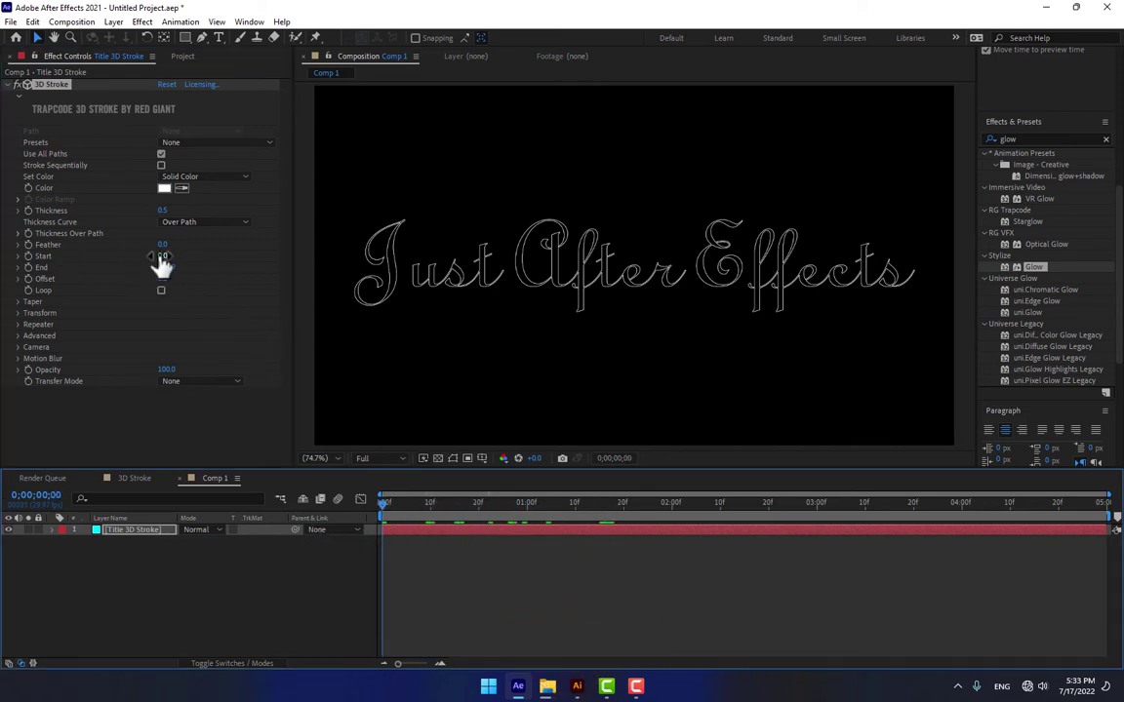
mouse_move(161, 260)
left_mouse_down()
mouse_move(232, 248)
mouse_move(167, 258)
mouse_move(201, 271)
left_mouse_up()
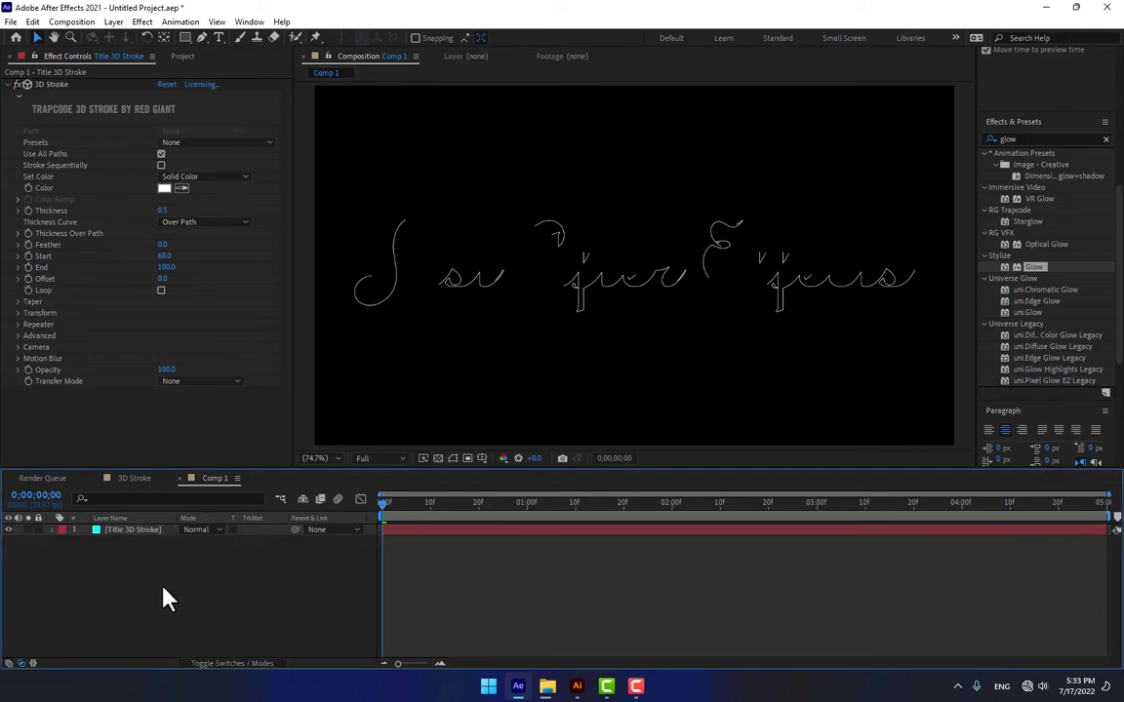
Add a yellow 1280 x 720 solid masked with the lettering paths and place it below the Title 3D Stroke layer.
key("ctrl+y")
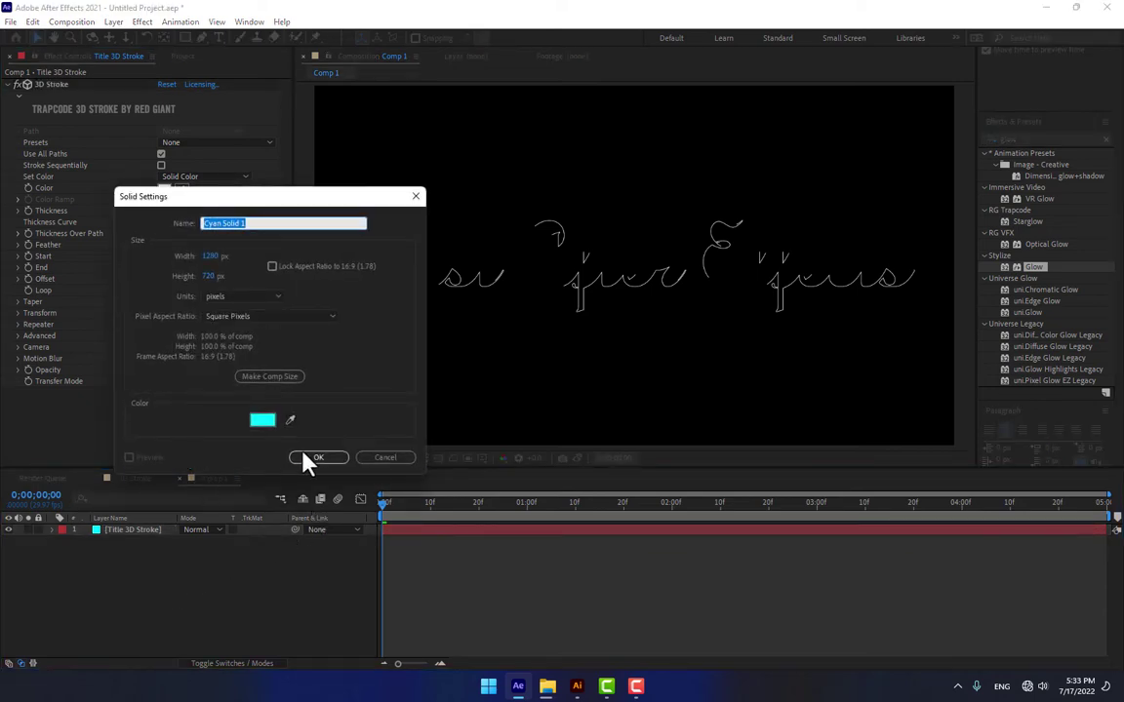
left_click(266, 420)
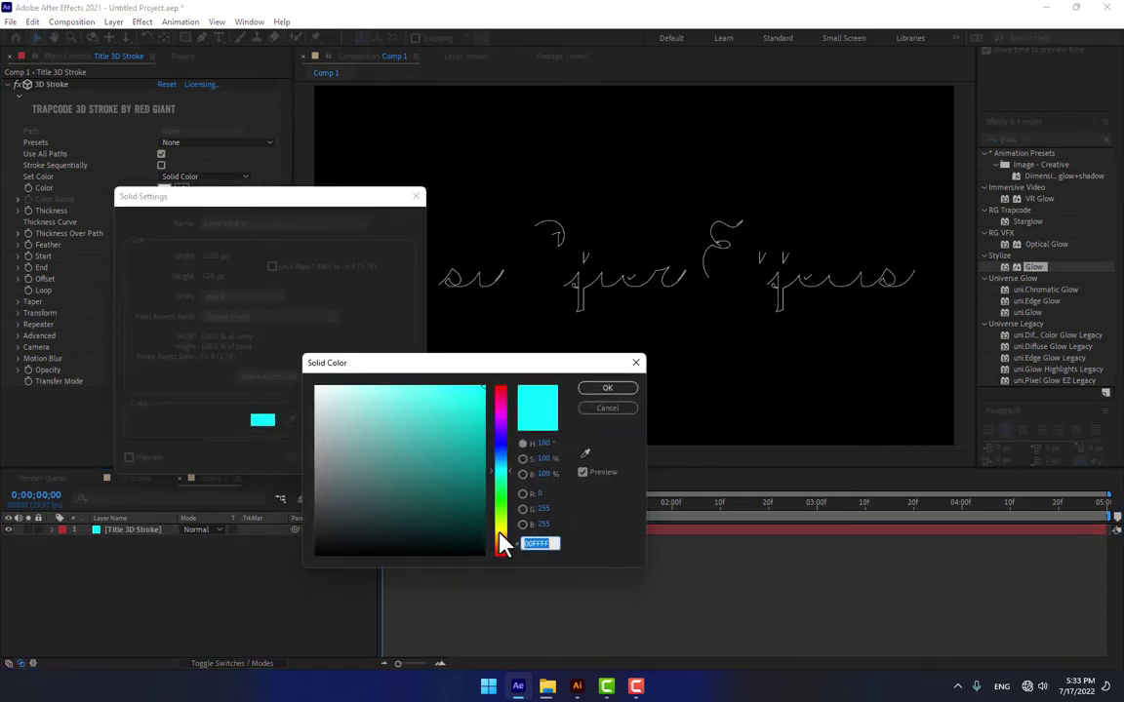
left_click_drag(500, 538, 500, 534)
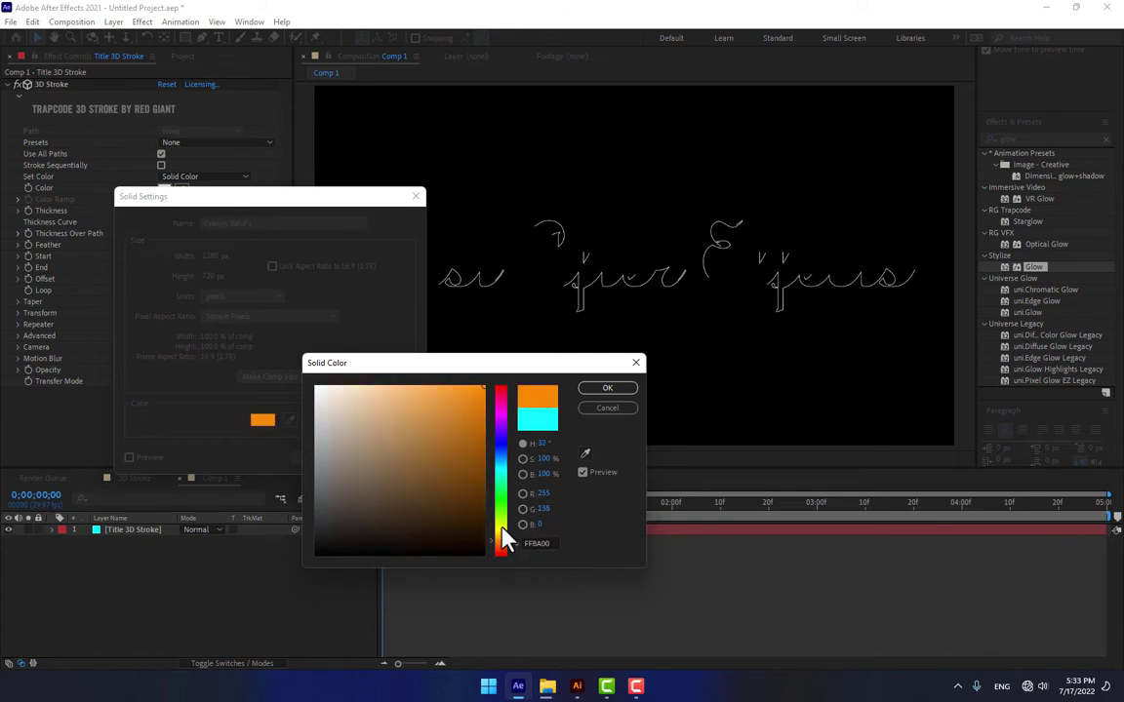
left_click(606, 389)
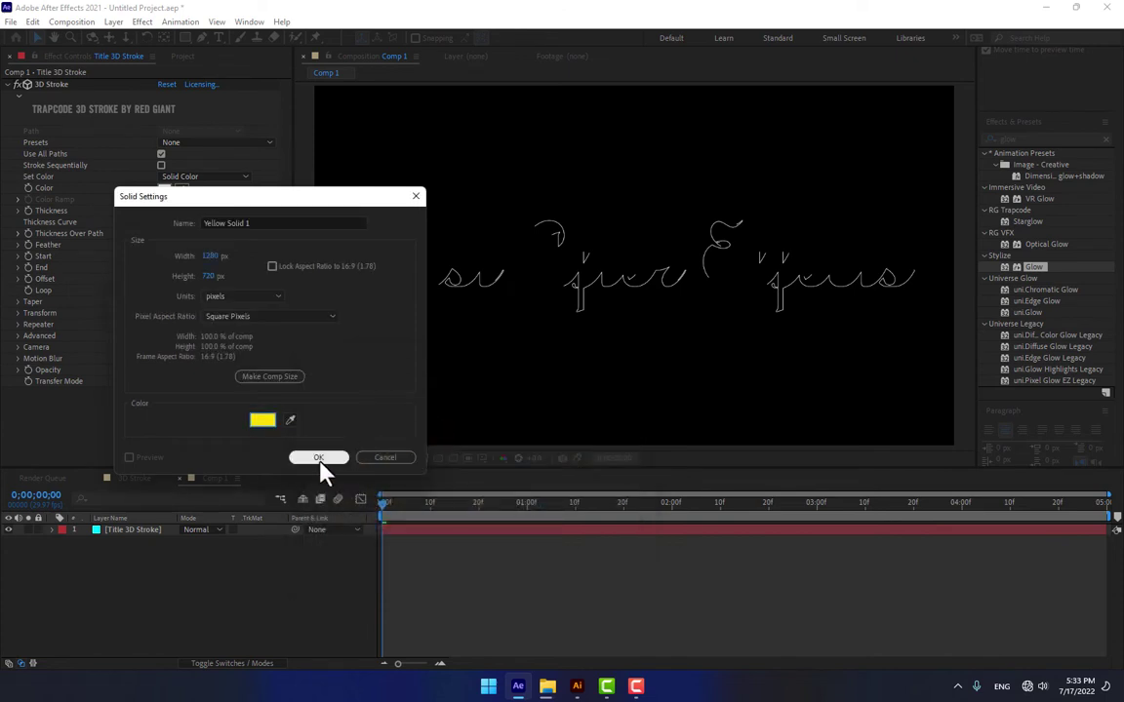
left_click(319, 458)
left_click(232, 530)
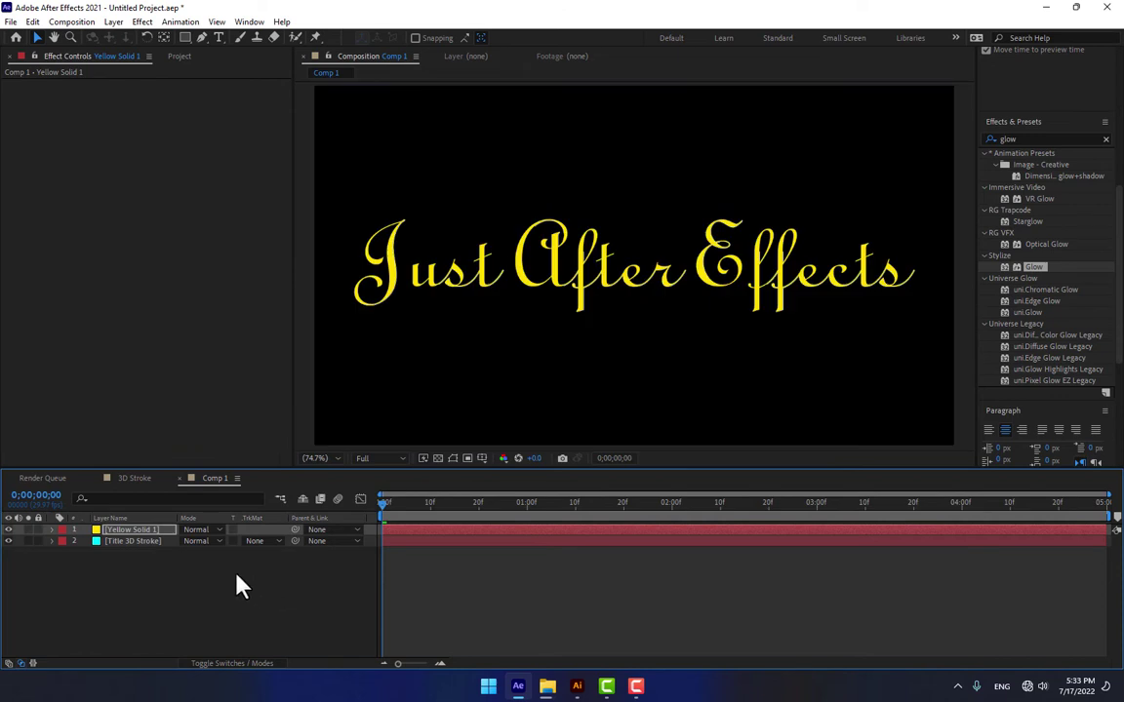
left_click_drag(136, 578, 78, 549)
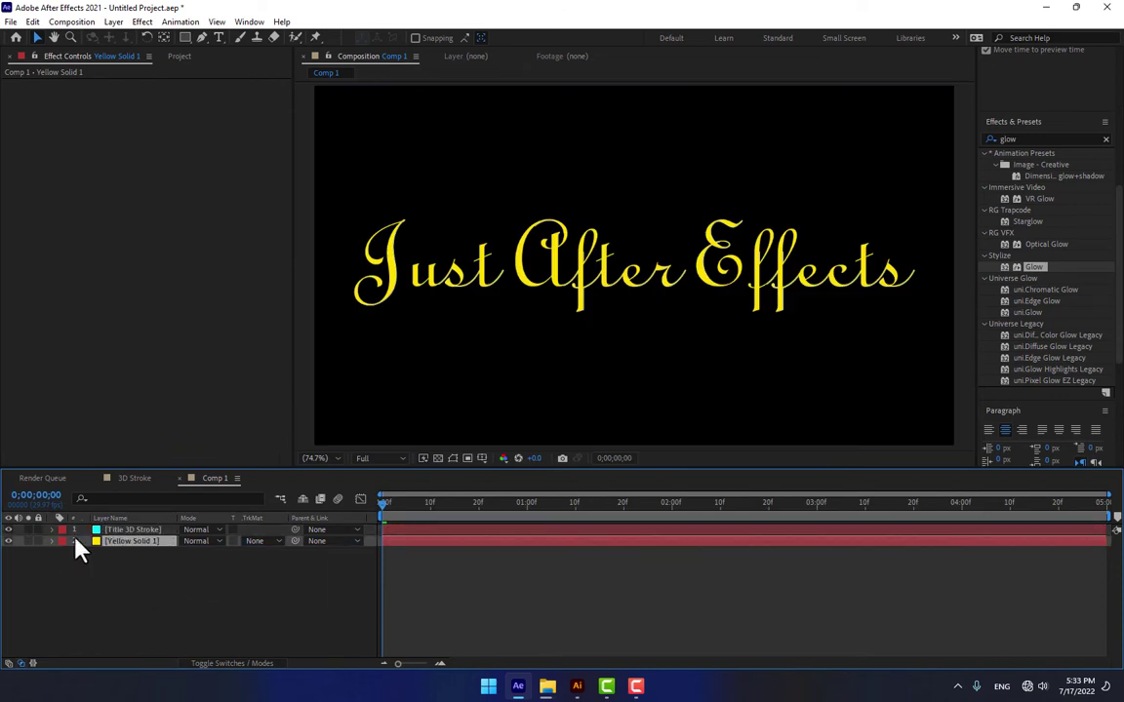
Hide the yellow solid and keyframe the Title 3D Stroke layer's Start from 100 at 1 second to 0 at 2 seconds.
left_click(9, 540)
left_click(129, 530)
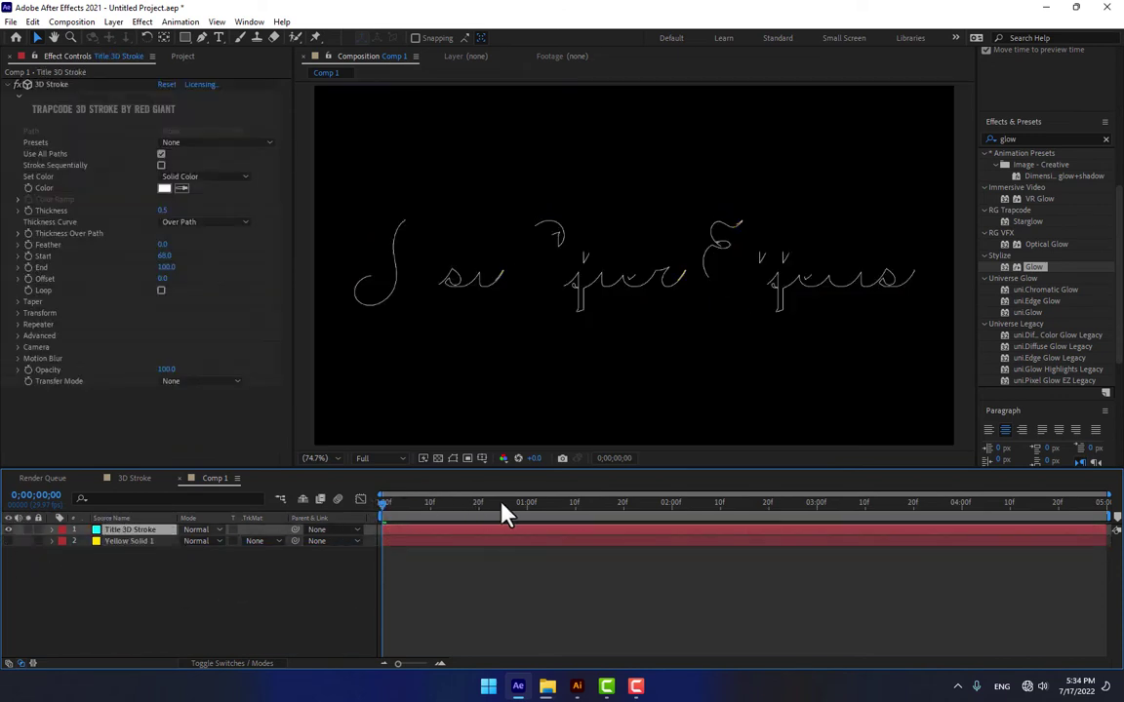
left_click(526, 503)
left_click_drag(166, 265, 196, 254)
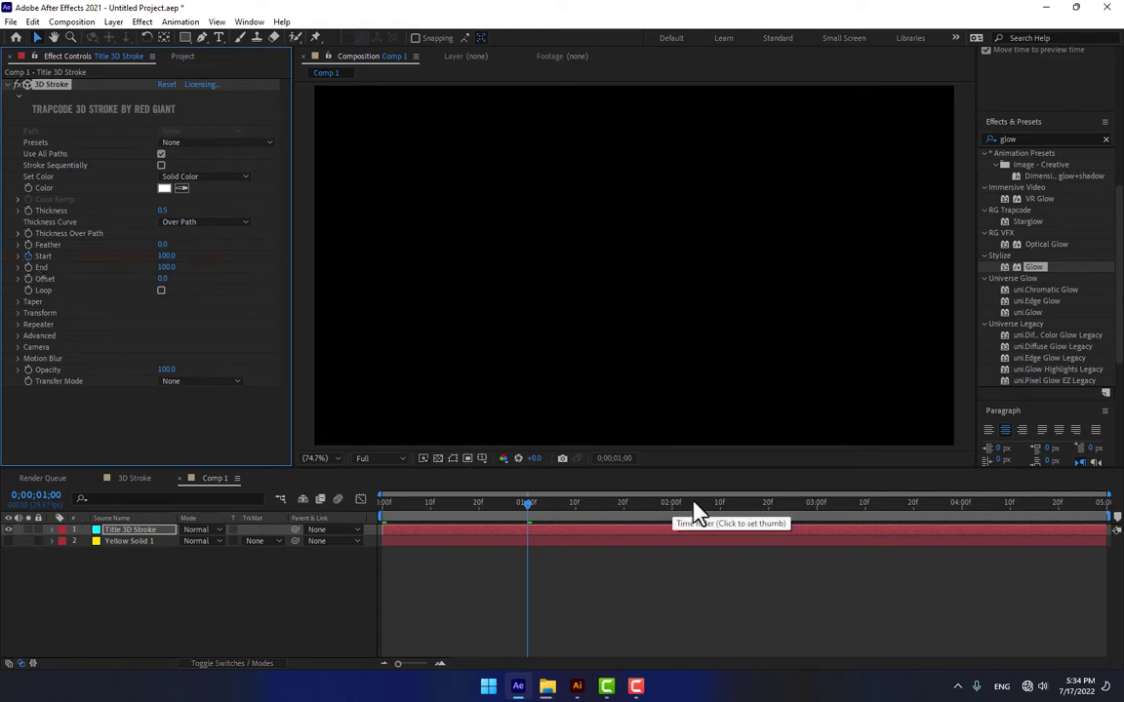
left_click(672, 517)
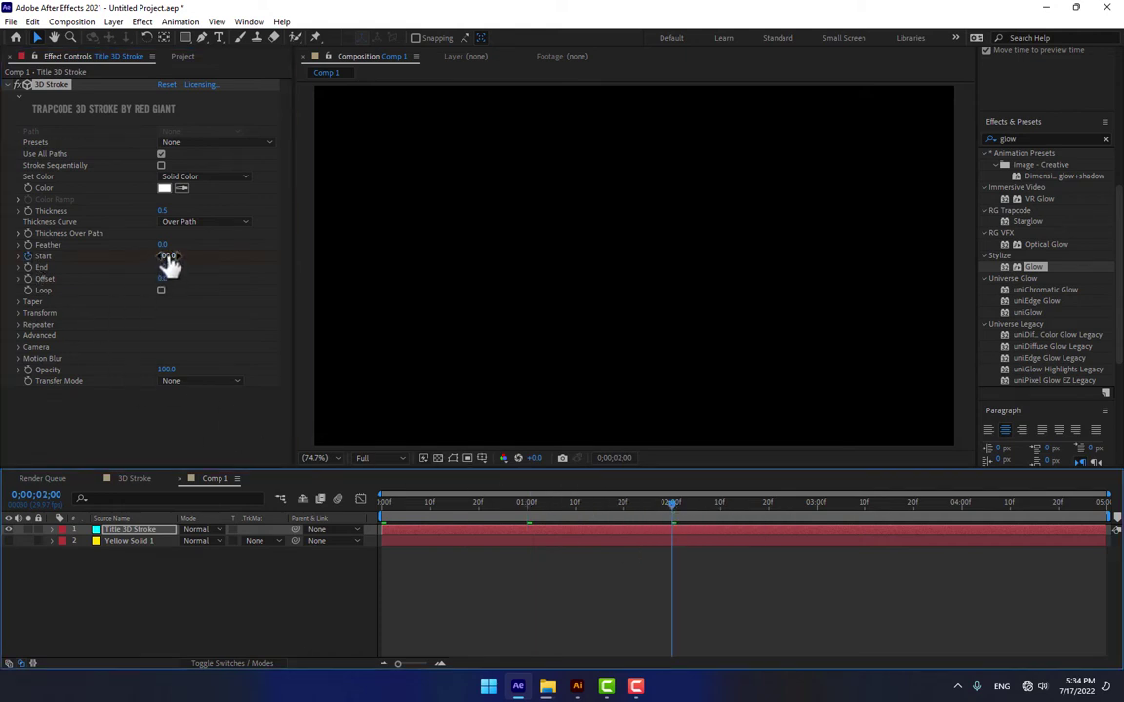
left_click_drag(166, 256, 147, 324)
left_click(291, 581)
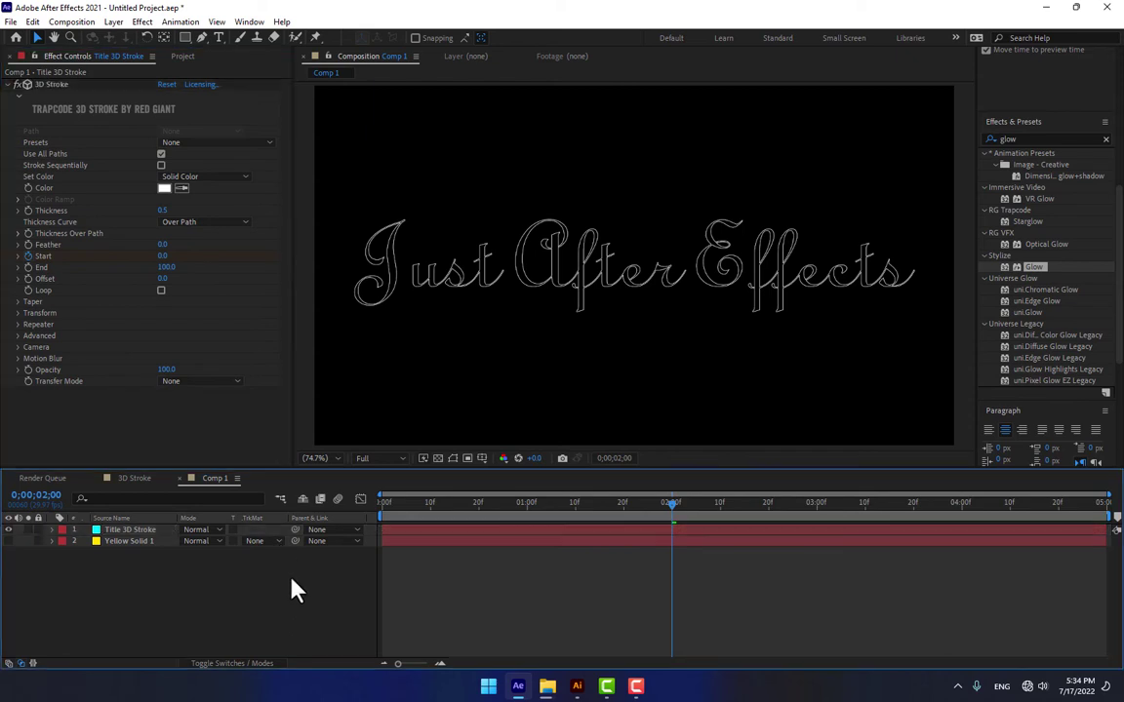
Show the yellow solid again and keyframe its Opacity from 0% at 1 second to 100% at 2 seconds, previewing the fade.
left_click(115, 541)
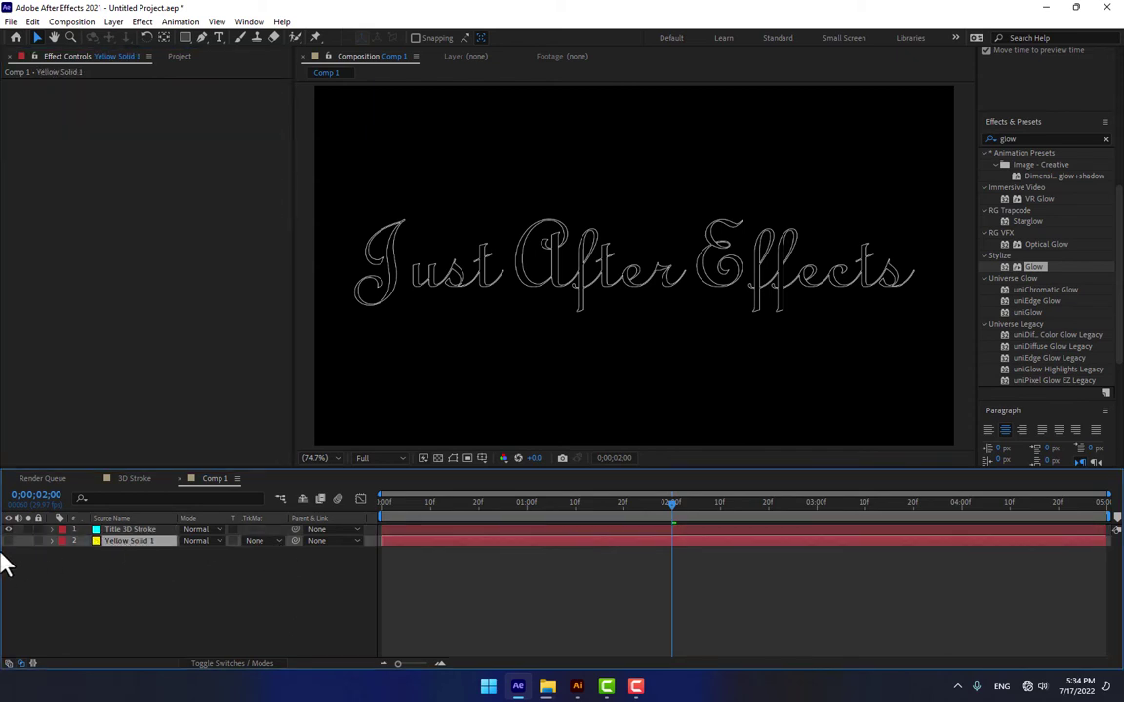
left_click(8, 541)
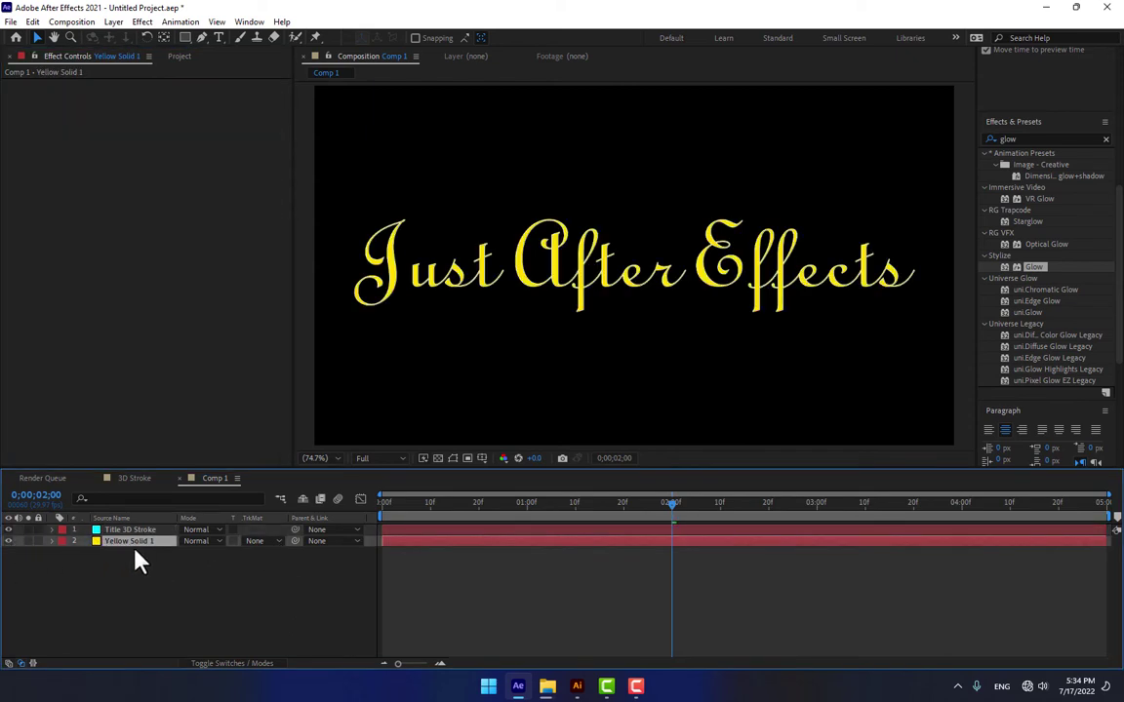
key("t")
left_click_drag(187, 564, 67, 564)
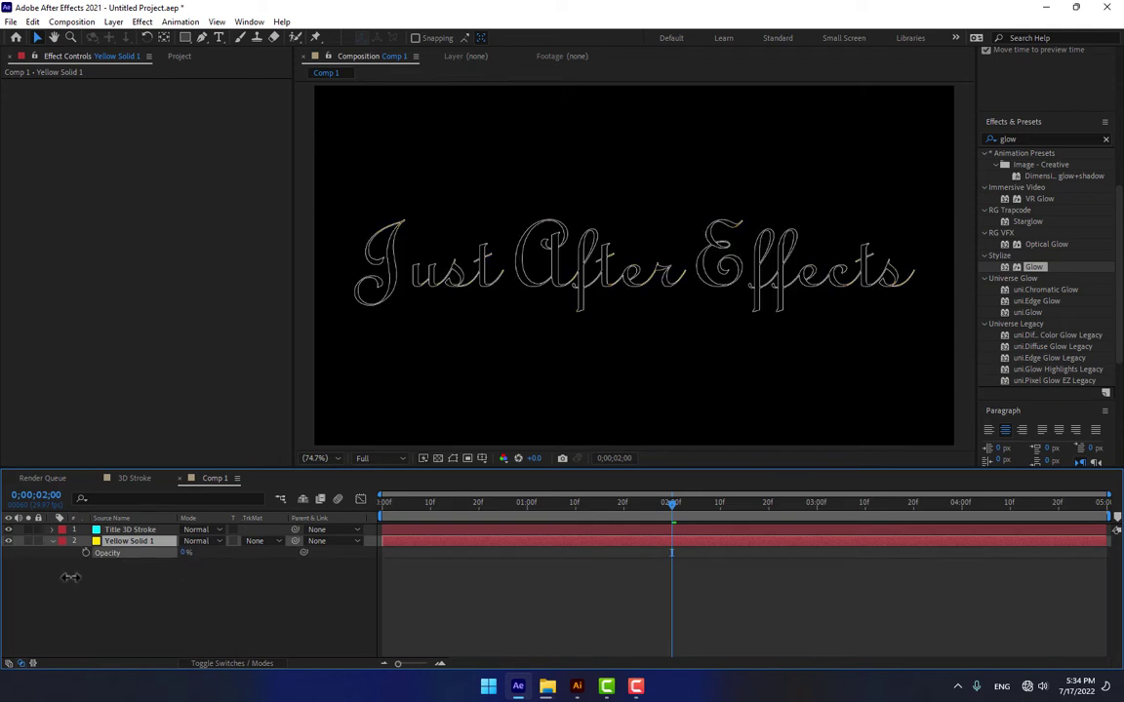
left_click(86, 553)
left_click(86, 553)
left_click(526, 504)
left_click(86, 553)
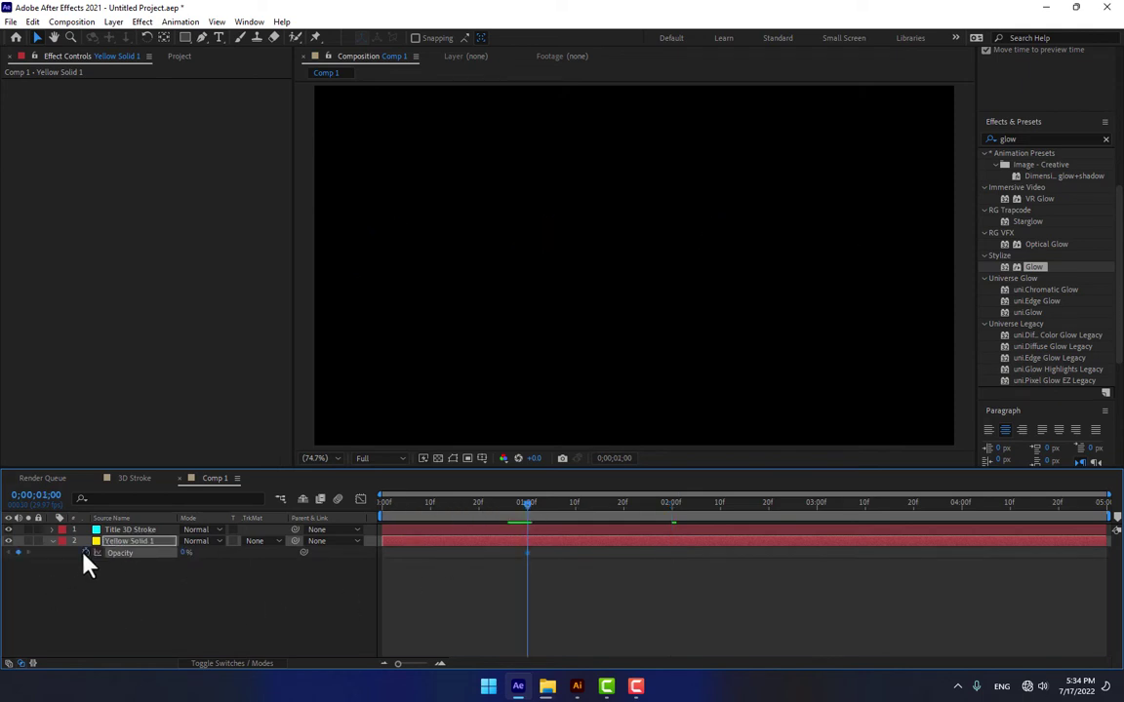
left_click(671, 506)
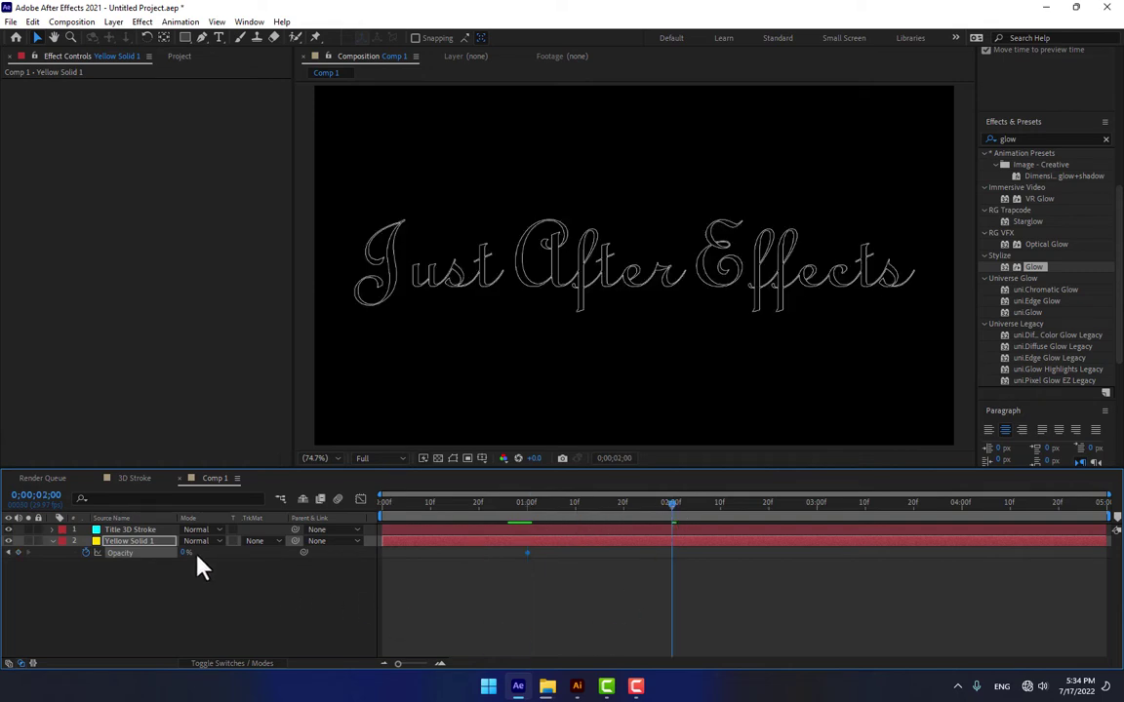
left_click_drag(202, 552, 254, 552)
left_click_drag(447, 505, 602, 537)
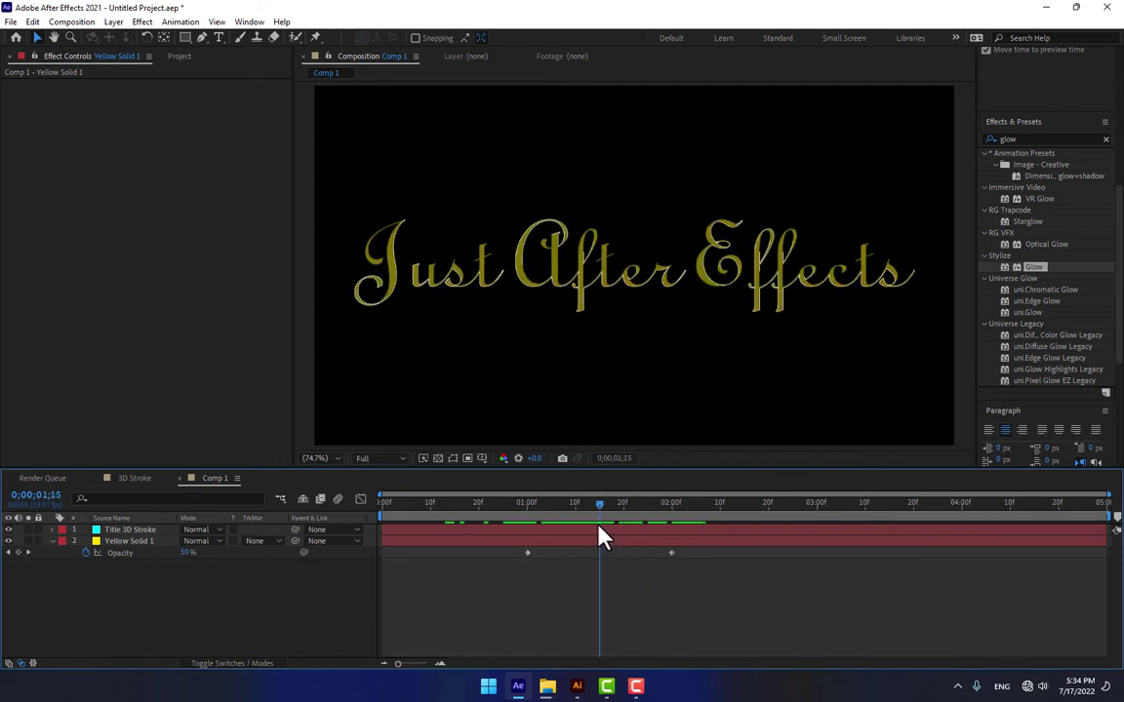
Keyframe the Title 3D Stroke layer's End from 100 at 0;00;01;15 to 0 at 3 seconds and preview the stroke animation.
left_click(130, 532)
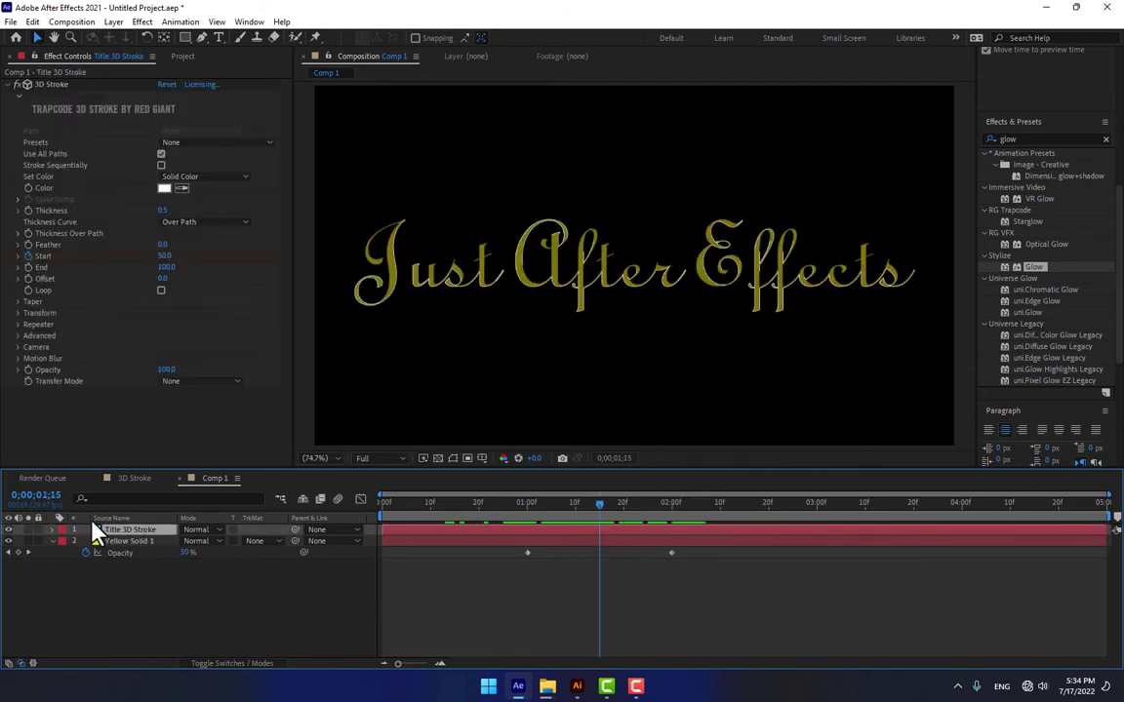
left_click(29, 276)
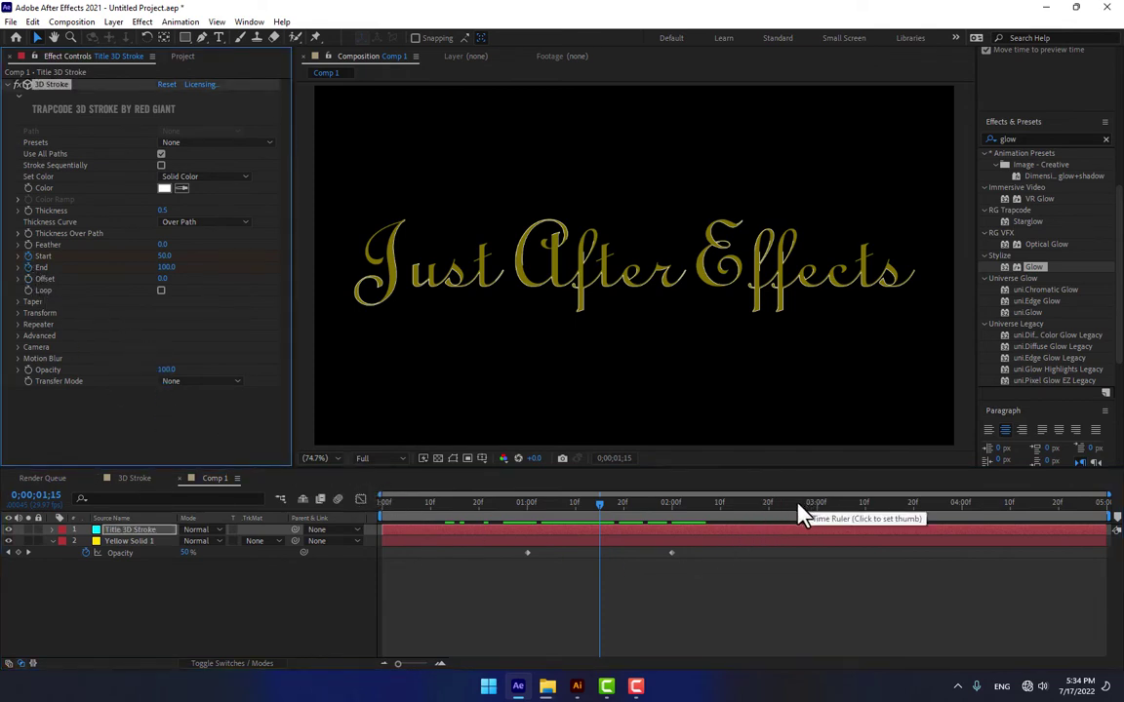
left_click_drag(800, 512, 818, 511)
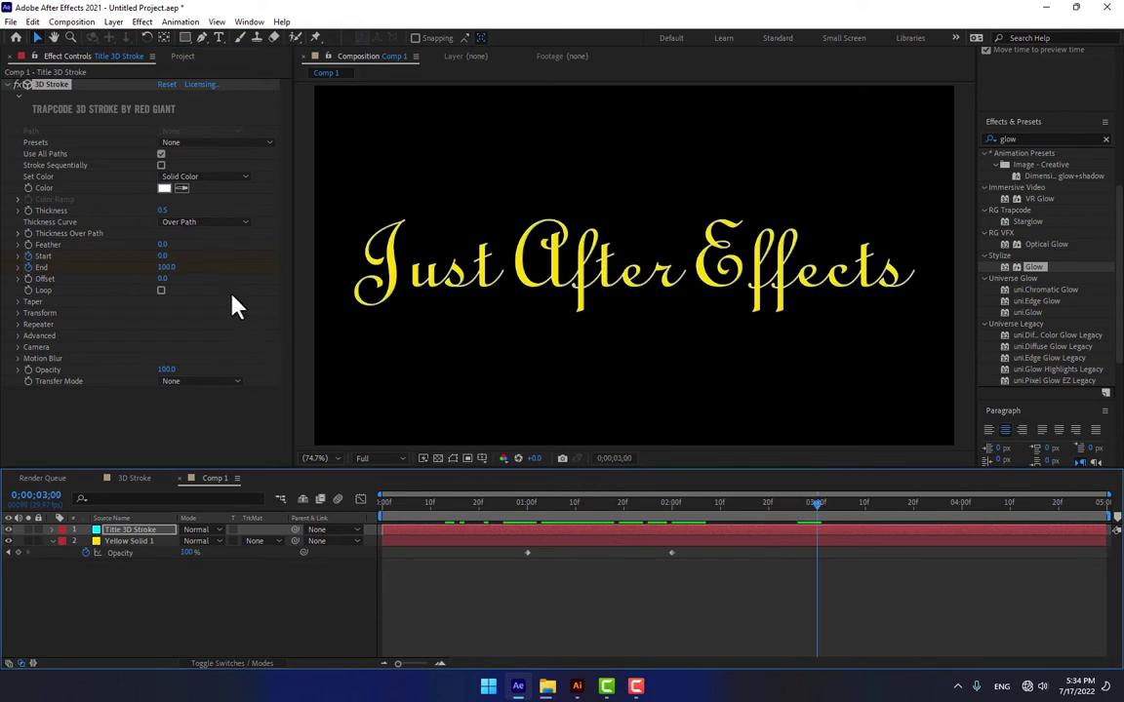
left_click(166, 266)
type("0")
key("Return")
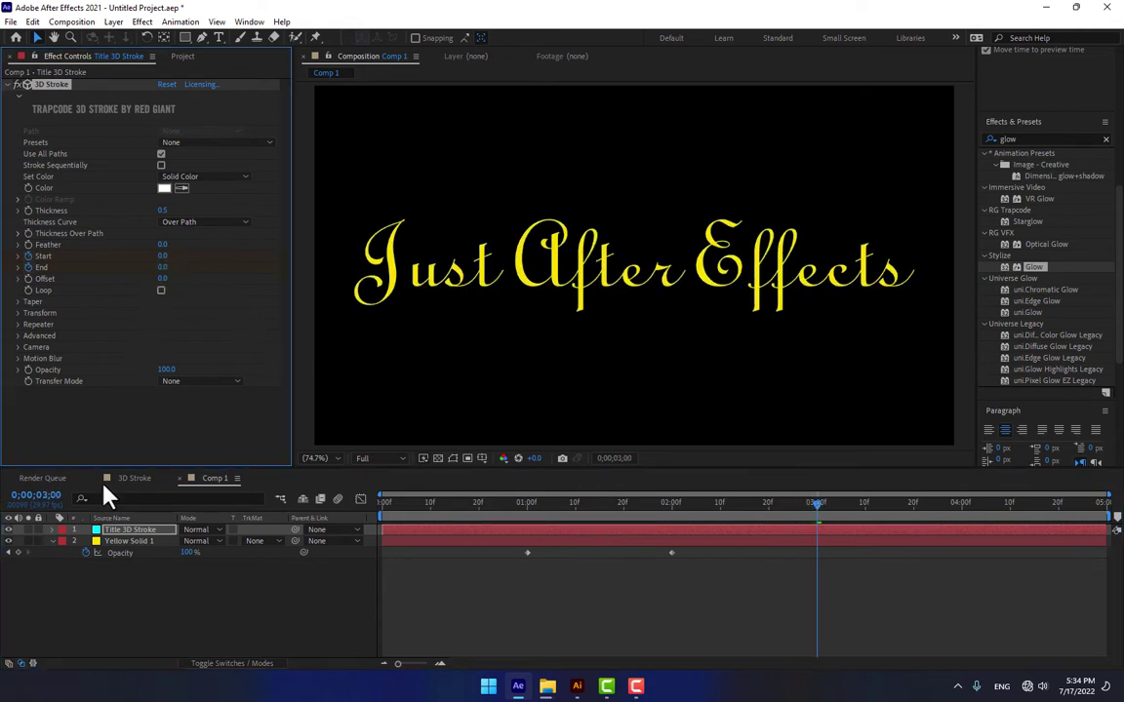
left_click(317, 615)
left_click_drag(462, 515, 659, 535)
Enable Taper on the title's 3D Stroke with Start Thickness 80, and set the stroke's Thickness to 1.5.
left_click_drag(164, 216, 166, 212)
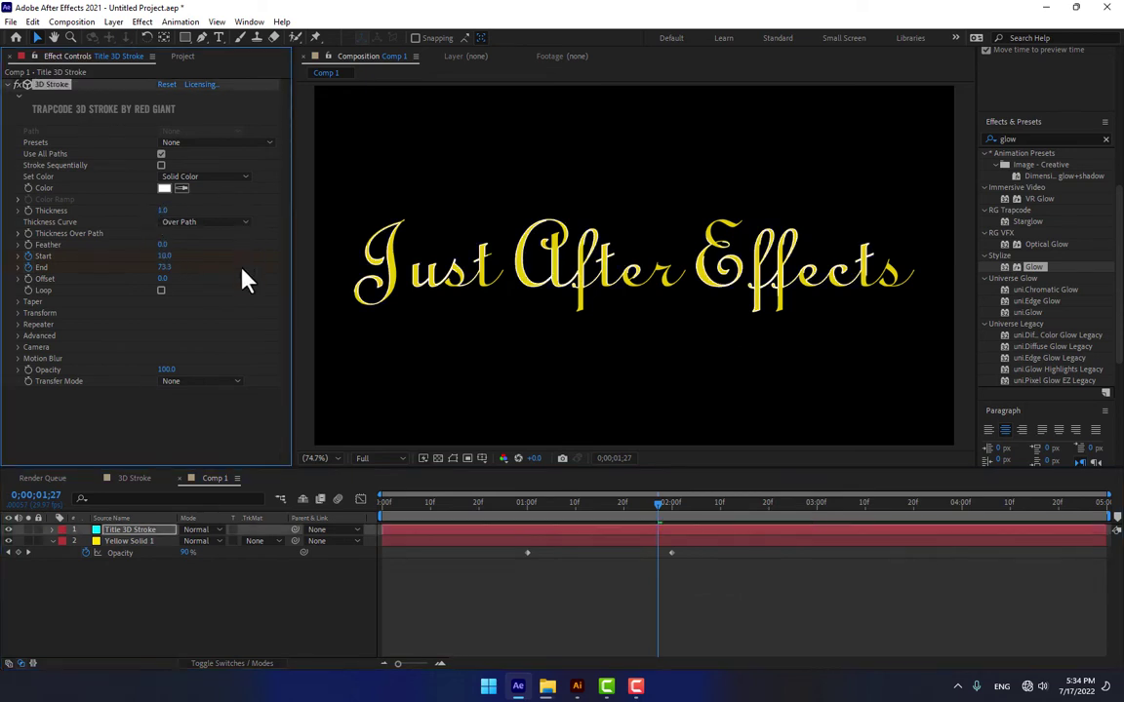
left_click(18, 303)
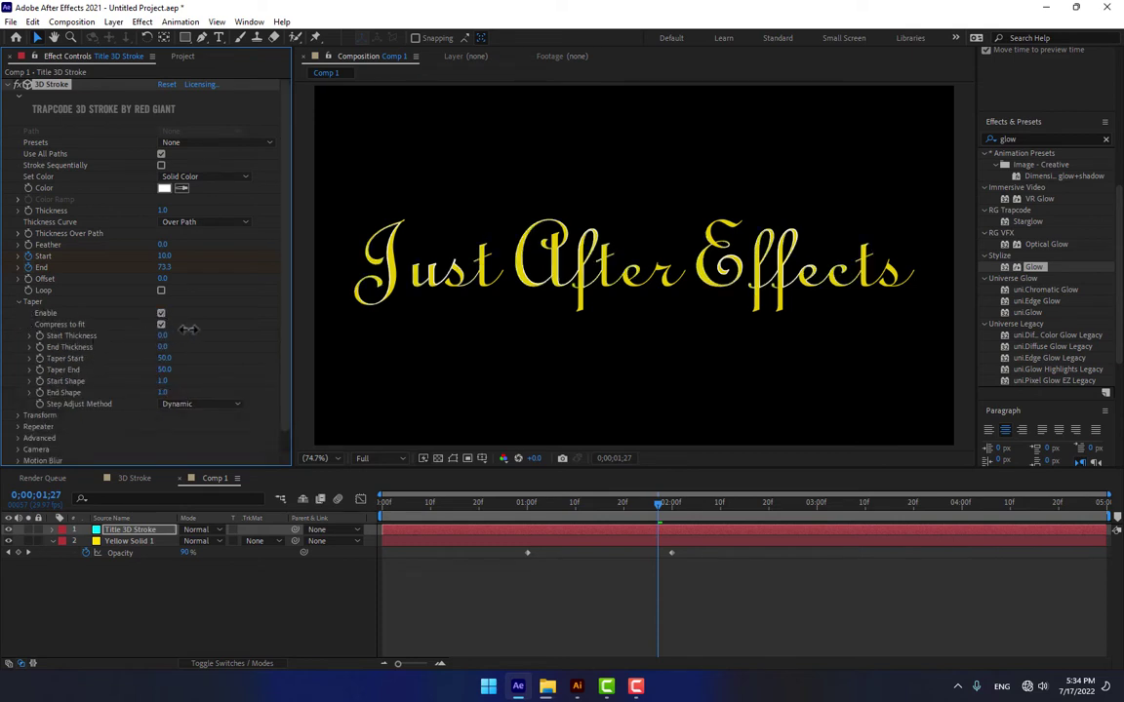
left_click_drag(163, 336, 212, 330)
left_click(268, 578)
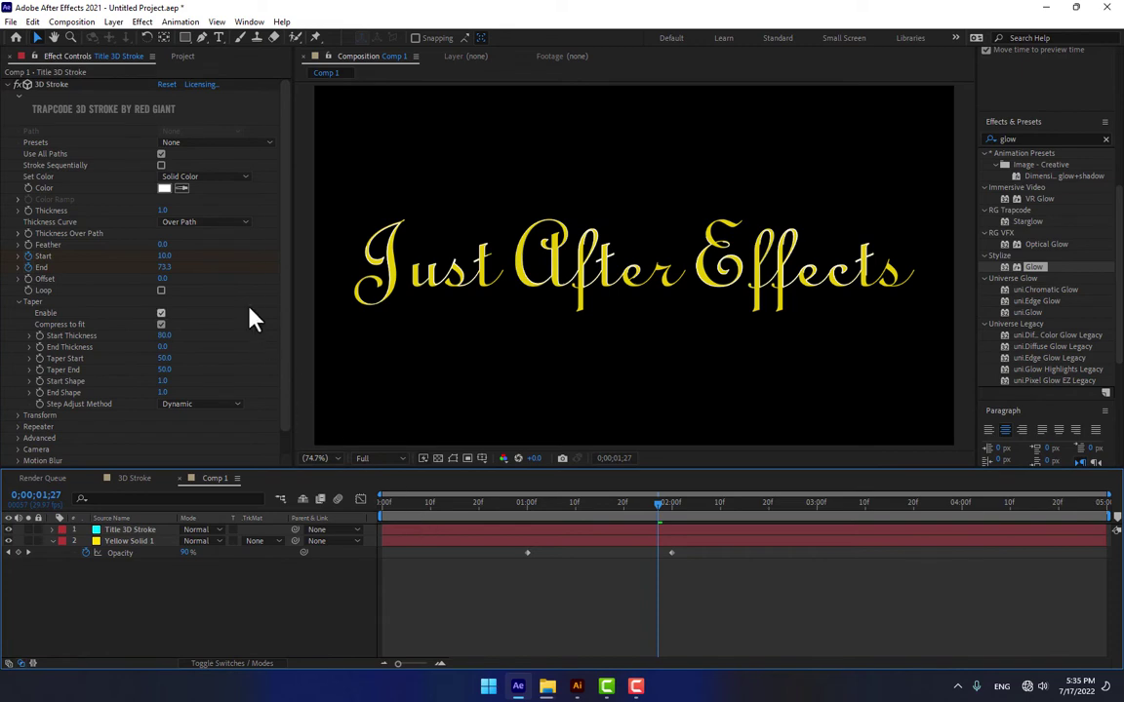
left_click(161, 210)
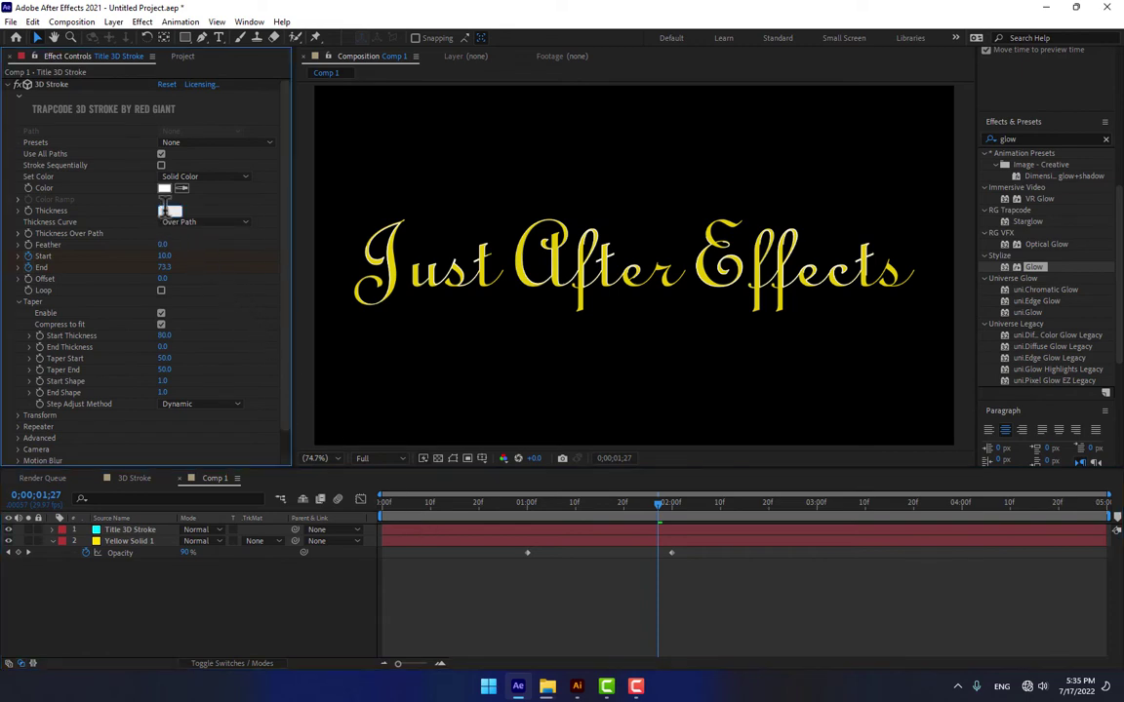
type("1.5")
key("Return")
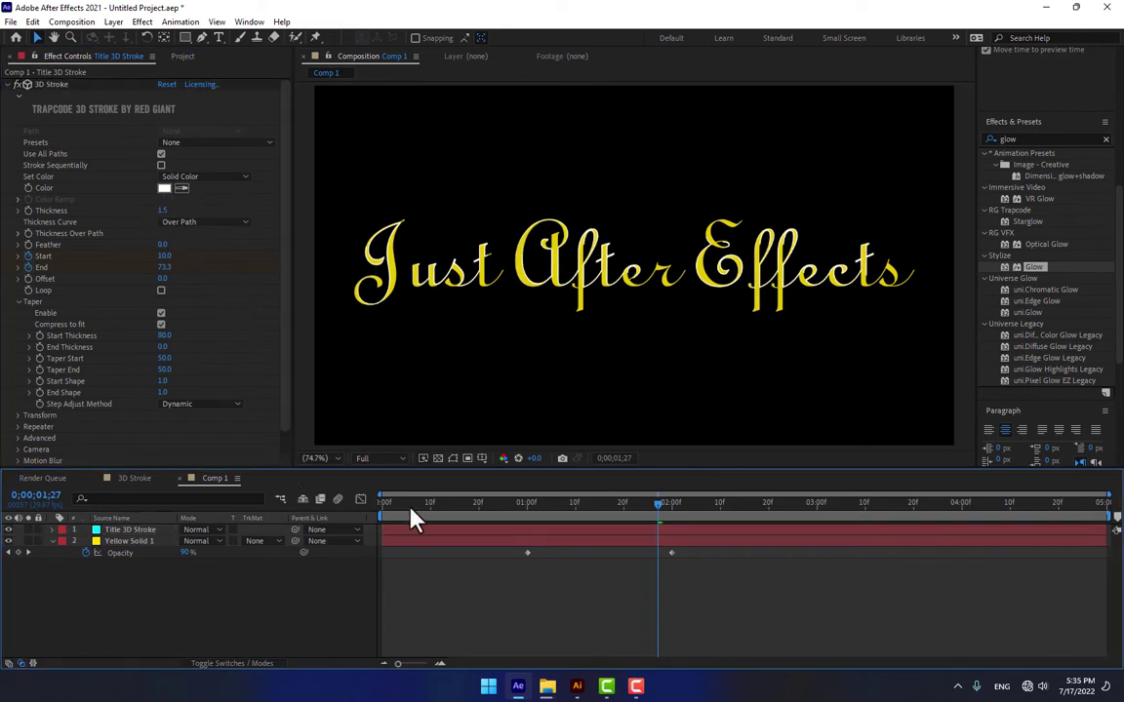
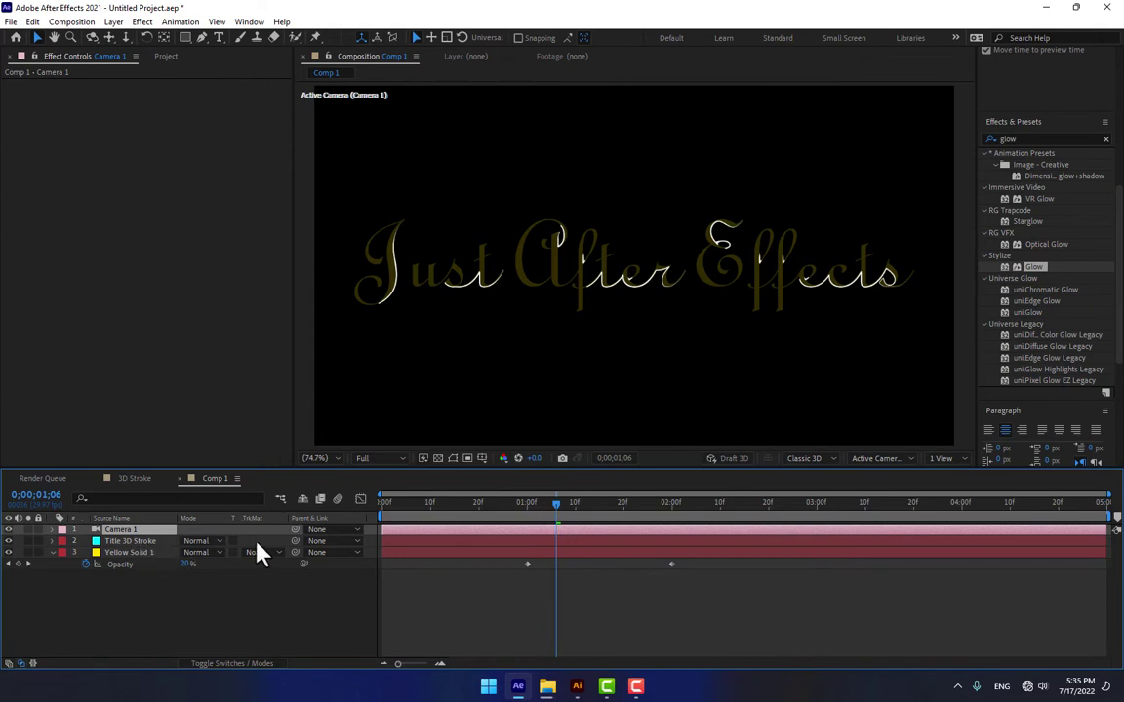
Reveal the layer switches and make the yellow solid a 3D layer.
key("F4")
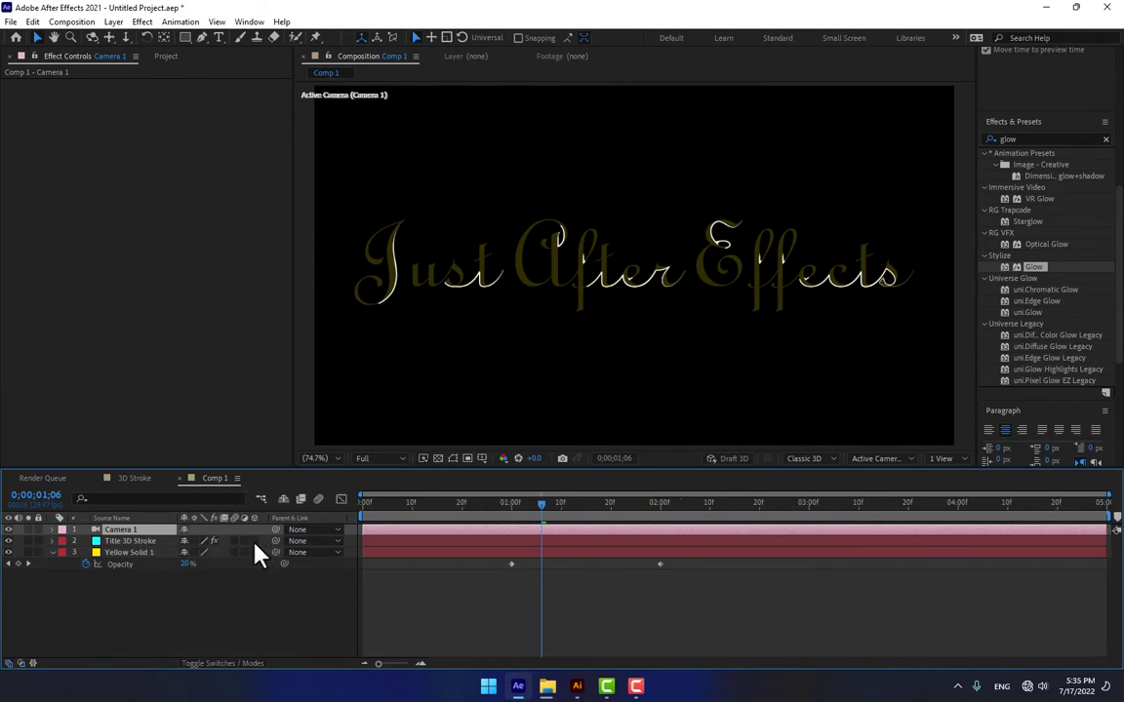
left_click(255, 541)
left_click(661, 397)
left_click(255, 552)
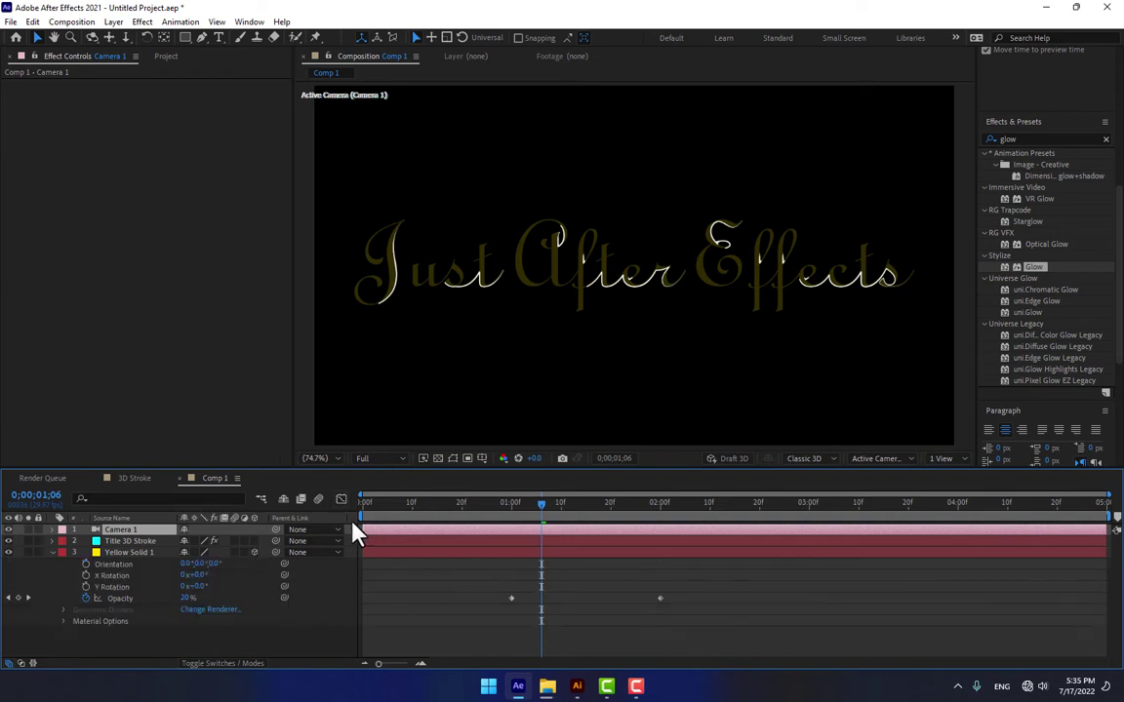
Orbit, dolly and pan the camera to an angled close view with the J large in the foreground, and preview the animation.
left_click(91, 37)
left_click_drag(526, 246, 629, 241)
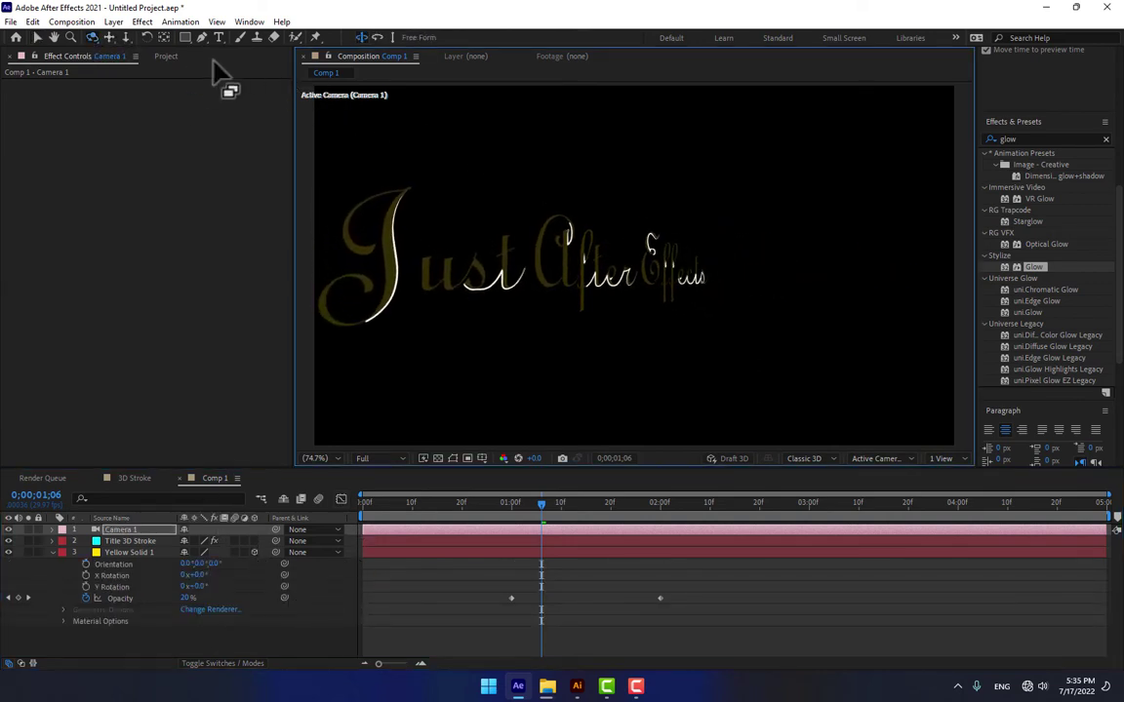
left_click(126, 37)
left_click_drag(382, 205, 441, 209)
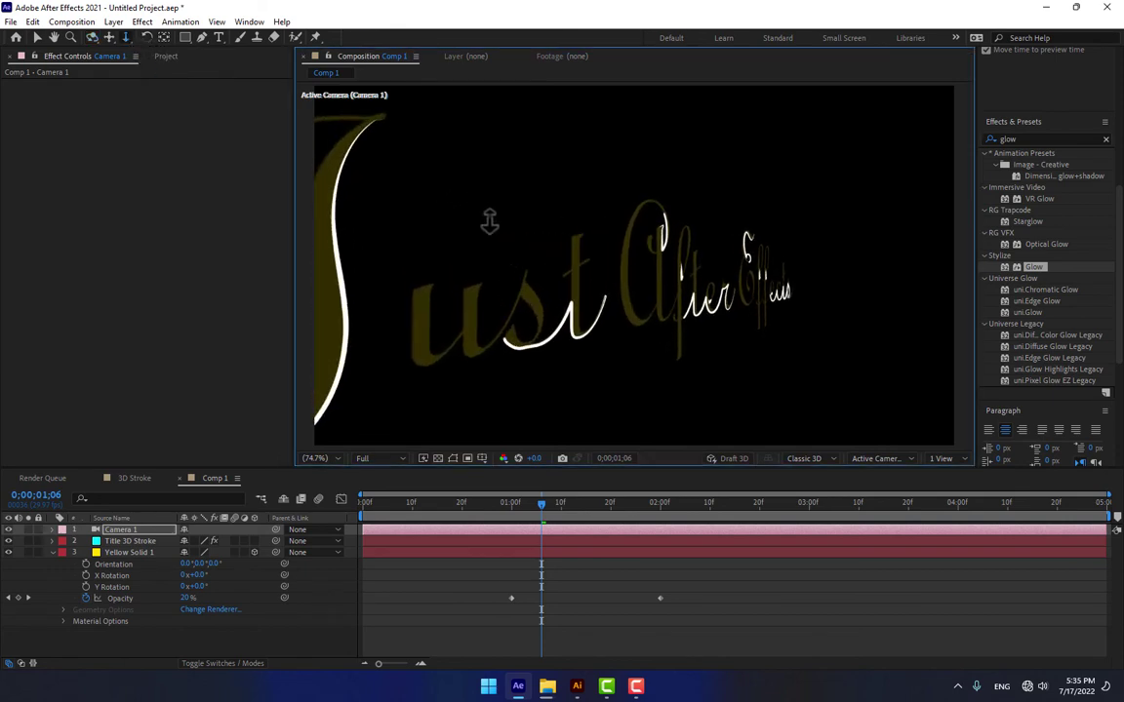
left_click(91, 37)
left_click_drag(483, 243, 413, 207)
left_click(109, 37)
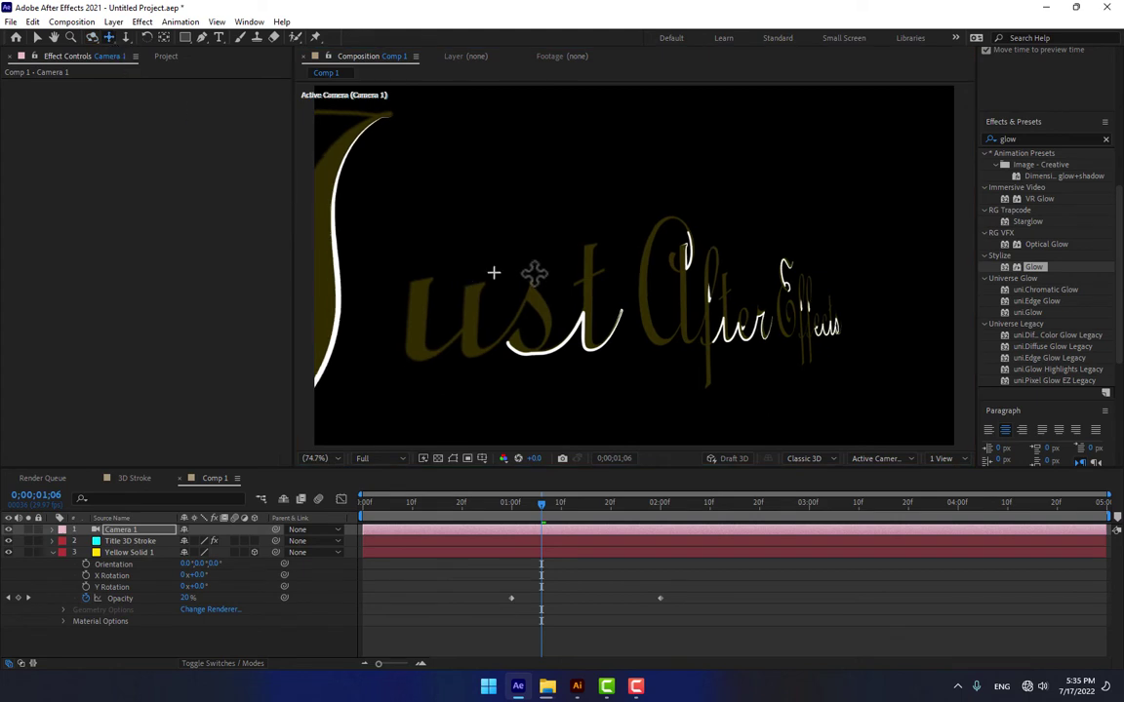
left_click_drag(495, 272, 594, 266)
mouse_move(414, 517)
left_mouse_down()
mouse_move(627, 501)
mouse_move(856, 462)
mouse_move(435, 561)
left_mouse_up()
left_click_drag(516, 548, 321, 557)
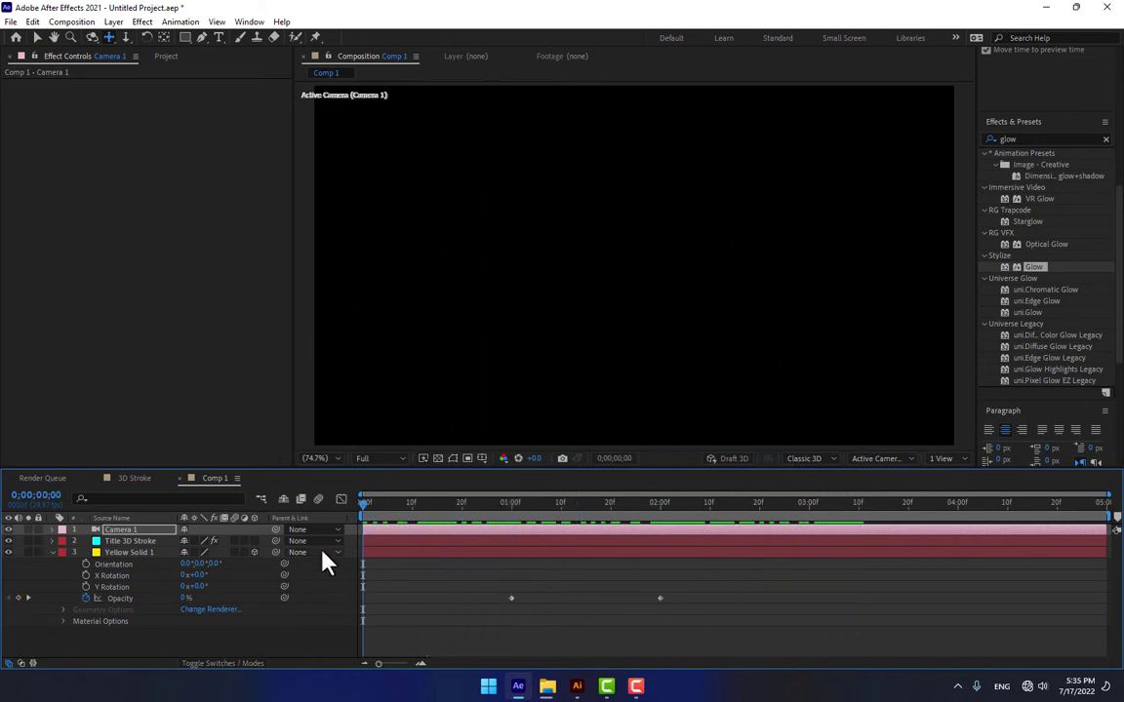
Reveal the title and yellow solid keyframes and stretch the stroke's Start and End keyframes proportionally so the last lands at 4 seconds.
left_click(127, 553)
left_click(124, 542, "shift")
key("u")
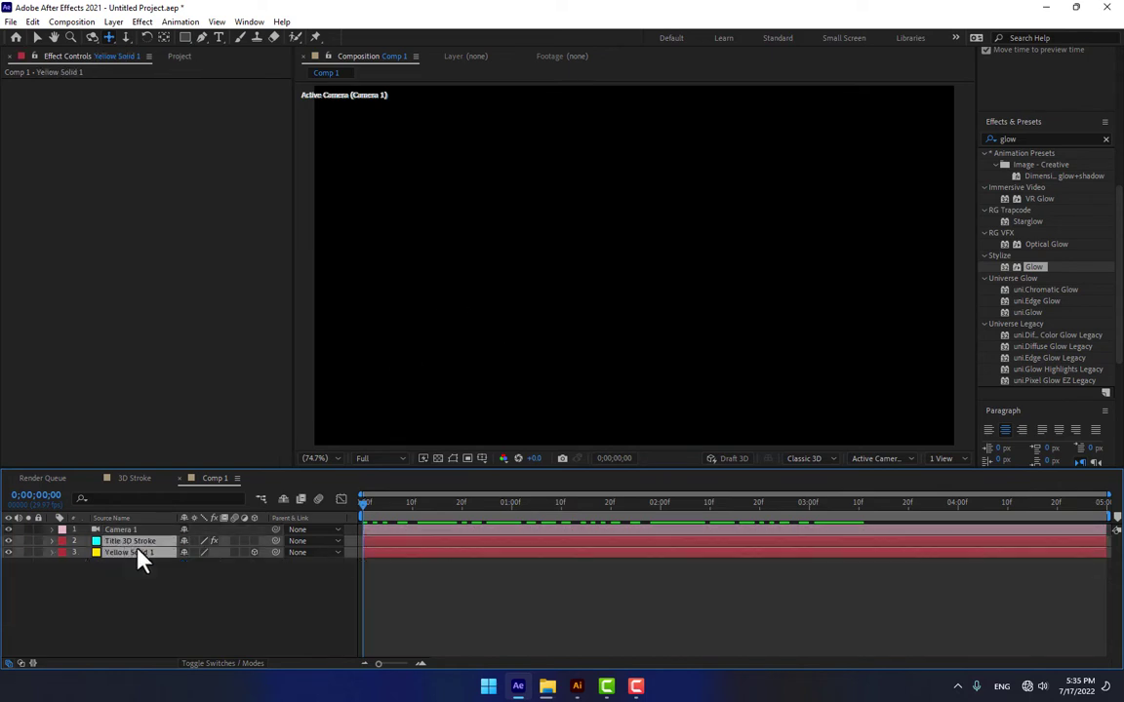
key("u")
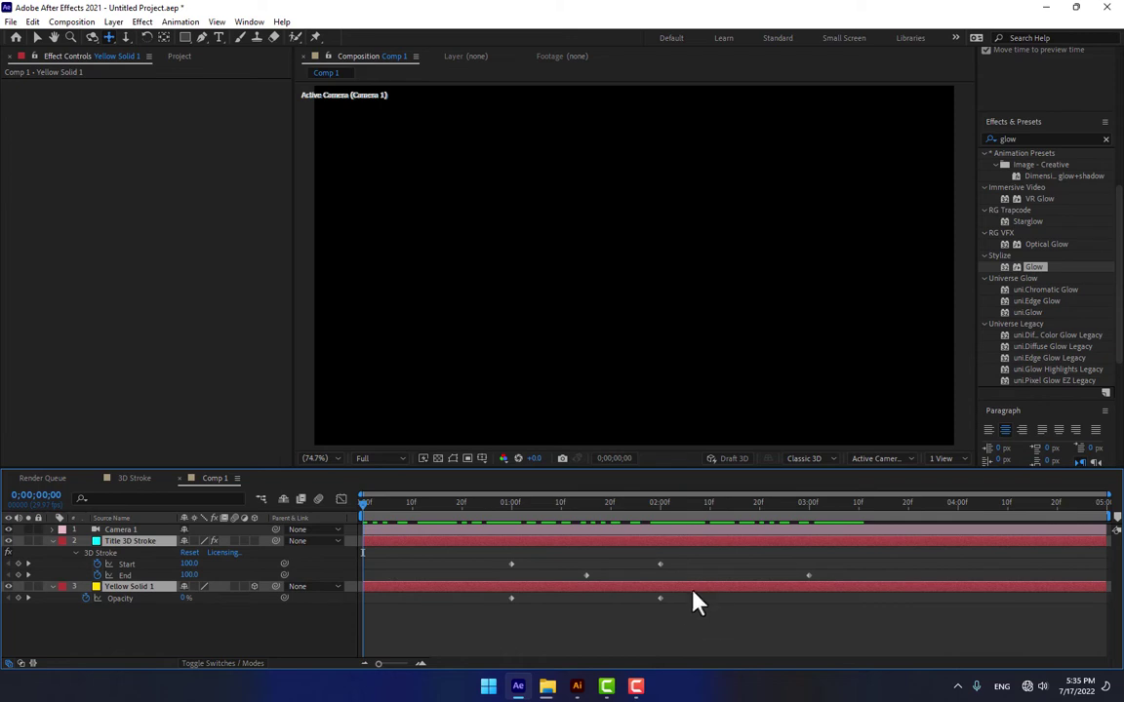
mouse_move(859, 554)
left_mouse_down()
mouse_move(509, 575)
mouse_move(503, 584)
left_mouse_up()
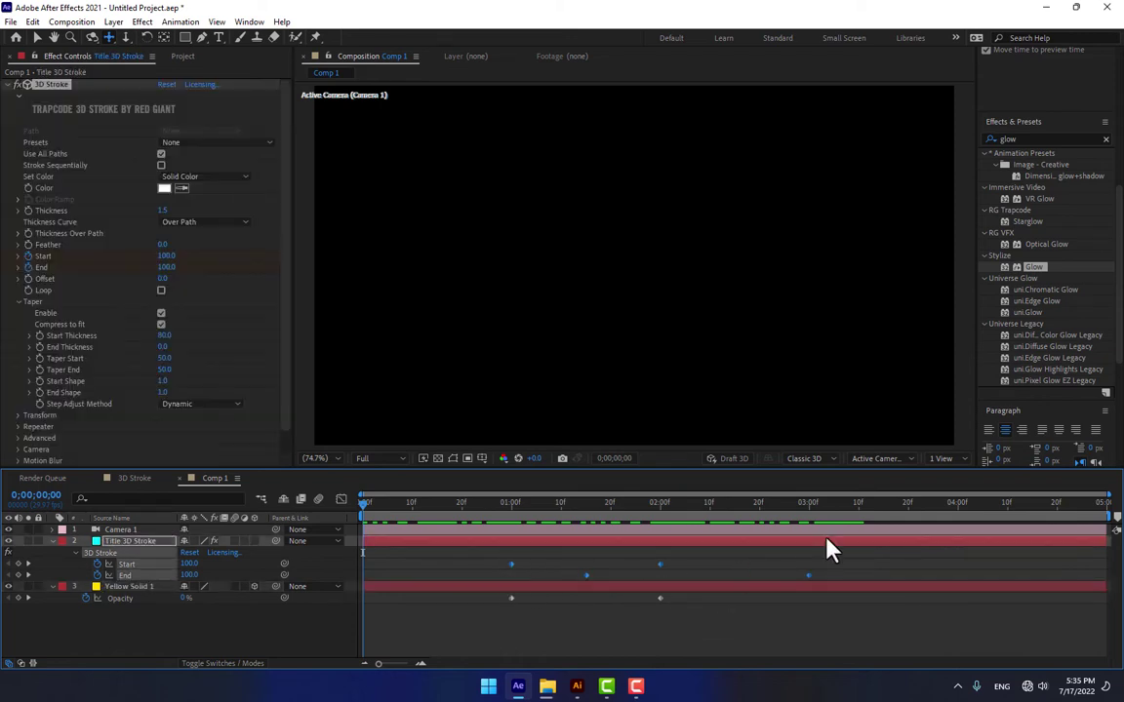
left_click(959, 502)
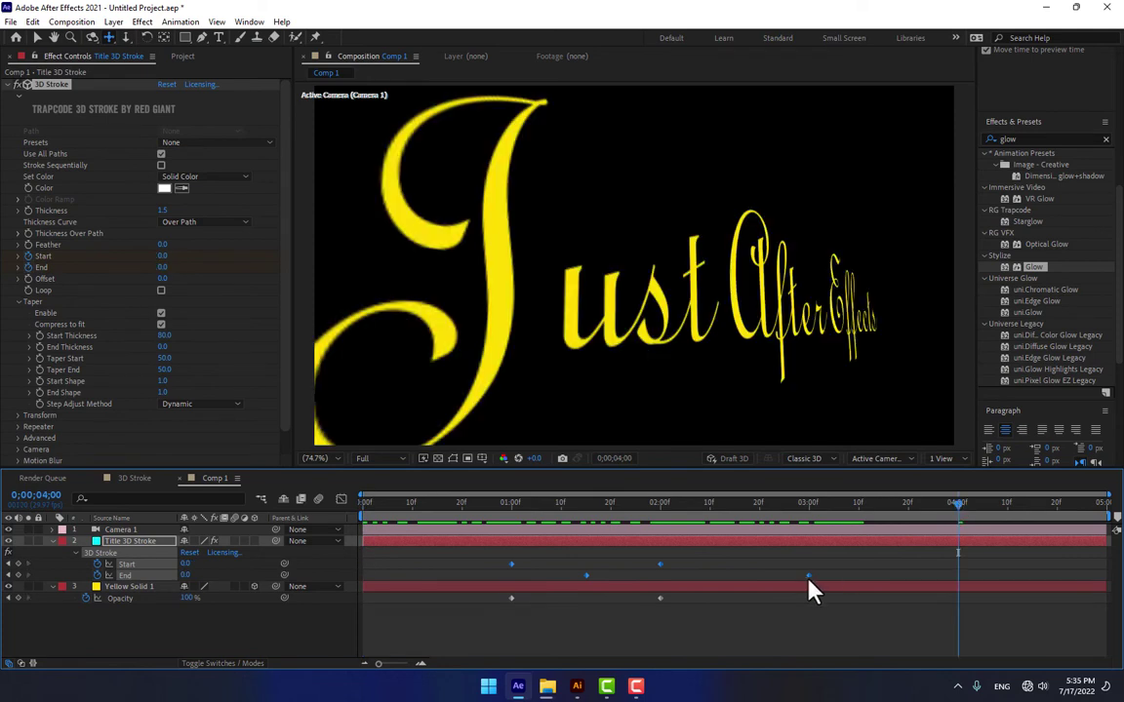
left_click_drag(922, 576, 957, 575)
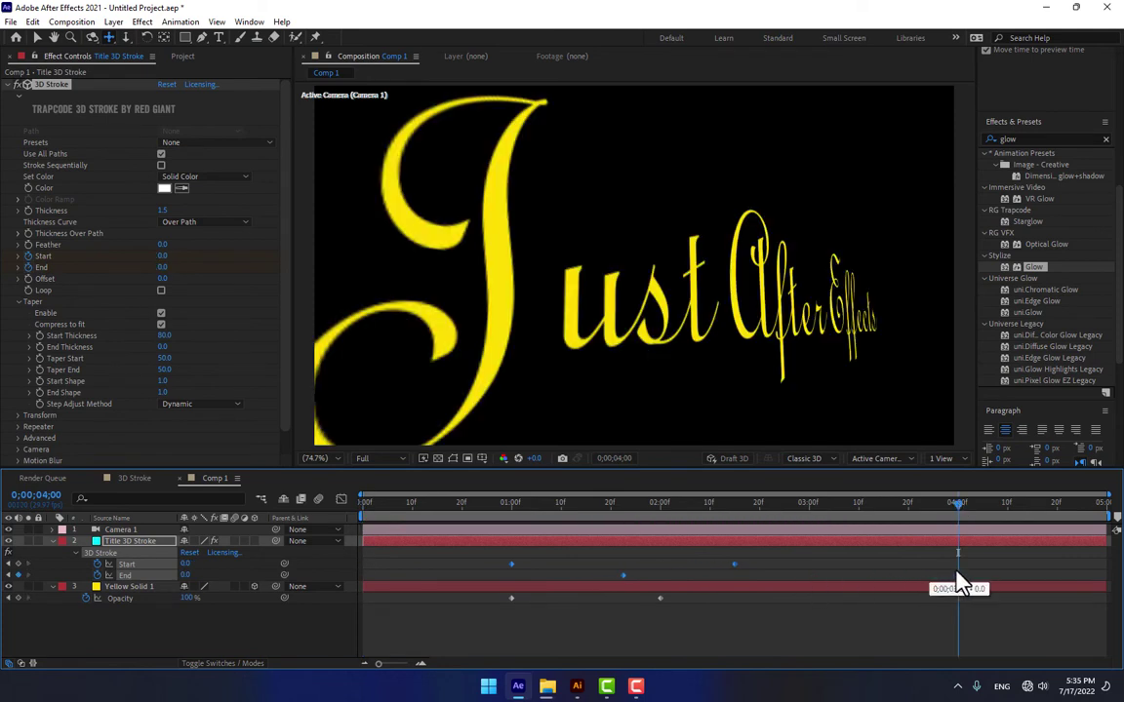
Move the yellow solid's last Opacity keyframe to about 2.5 seconds, near the stroke's last Start keyframe, and preview the timing.
left_click_drag(678, 629, 490, 597)
left_click_drag(663, 598, 740, 599)
left_click_drag(498, 516, 185, 597)
Set keyframes at 0 seconds for all of Camera 1's Transform properties.
left_click(118, 531)
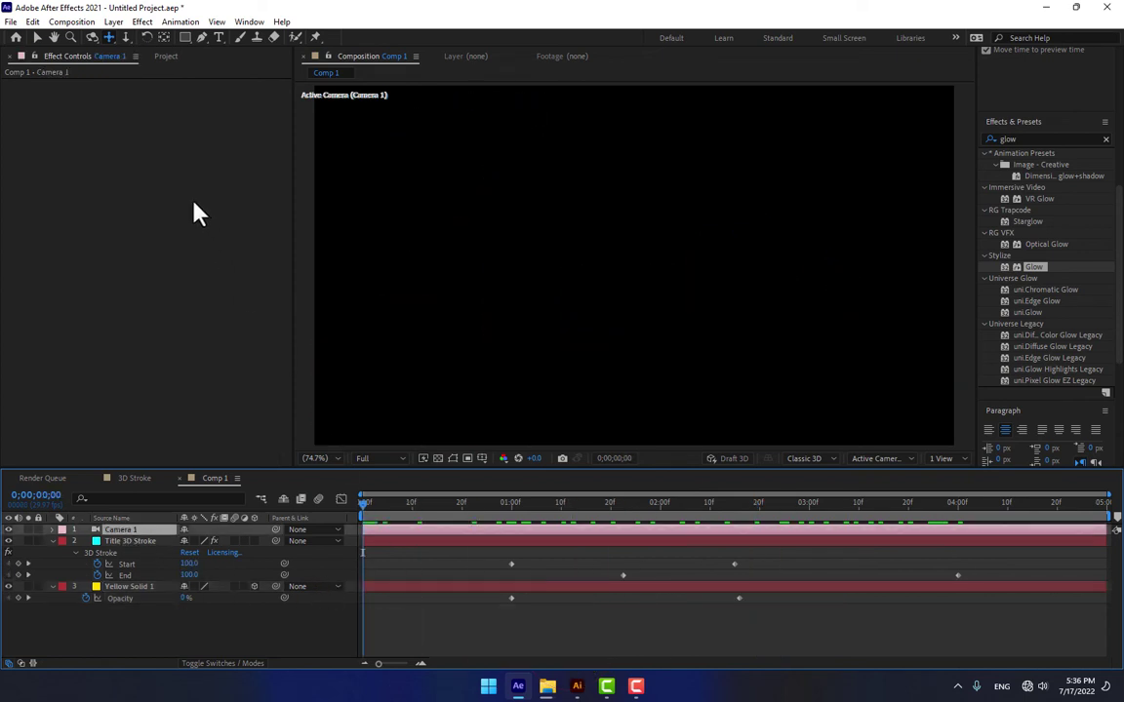
left_click(52, 530)
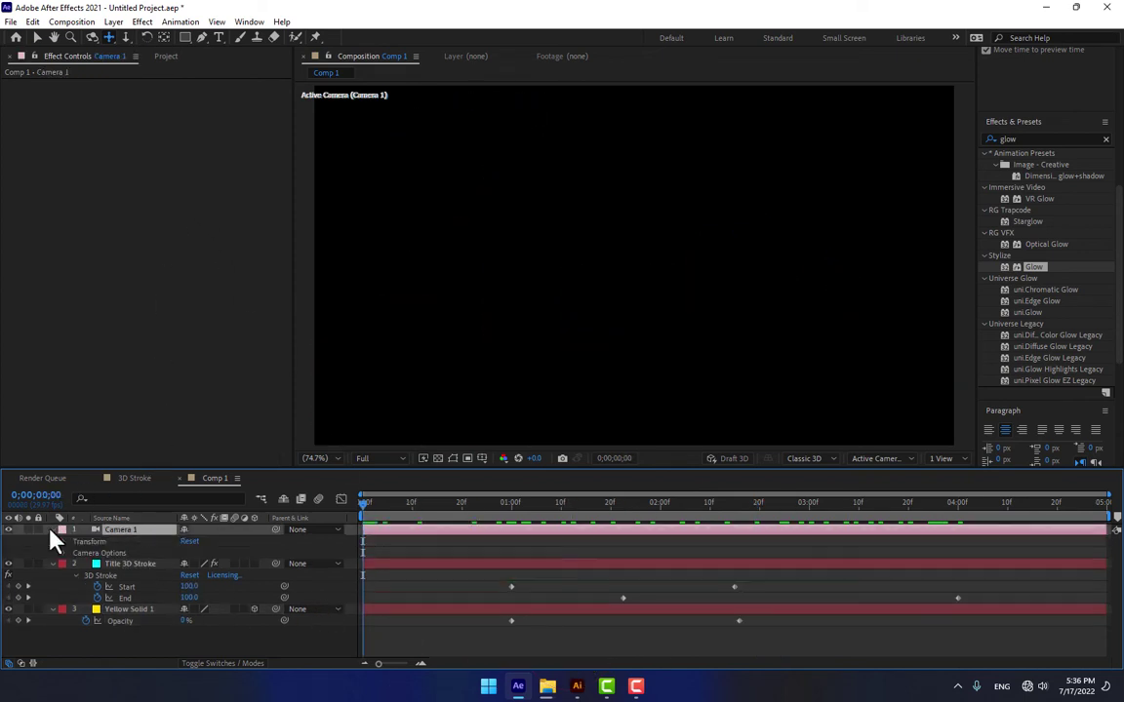
left_click(64, 541)
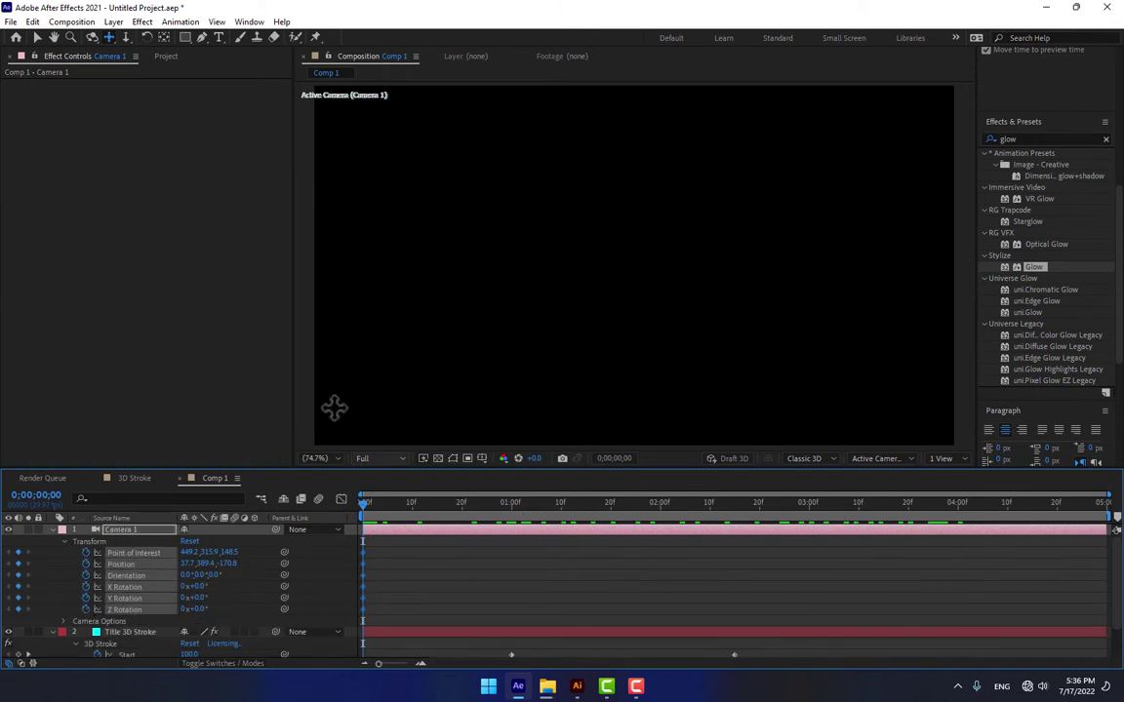
At 3 seconds, dolly Camera 1 back and orbit it to a more frontal view of the title.
left_click_drag(856, 507, 809, 521)
left_click(125, 36)
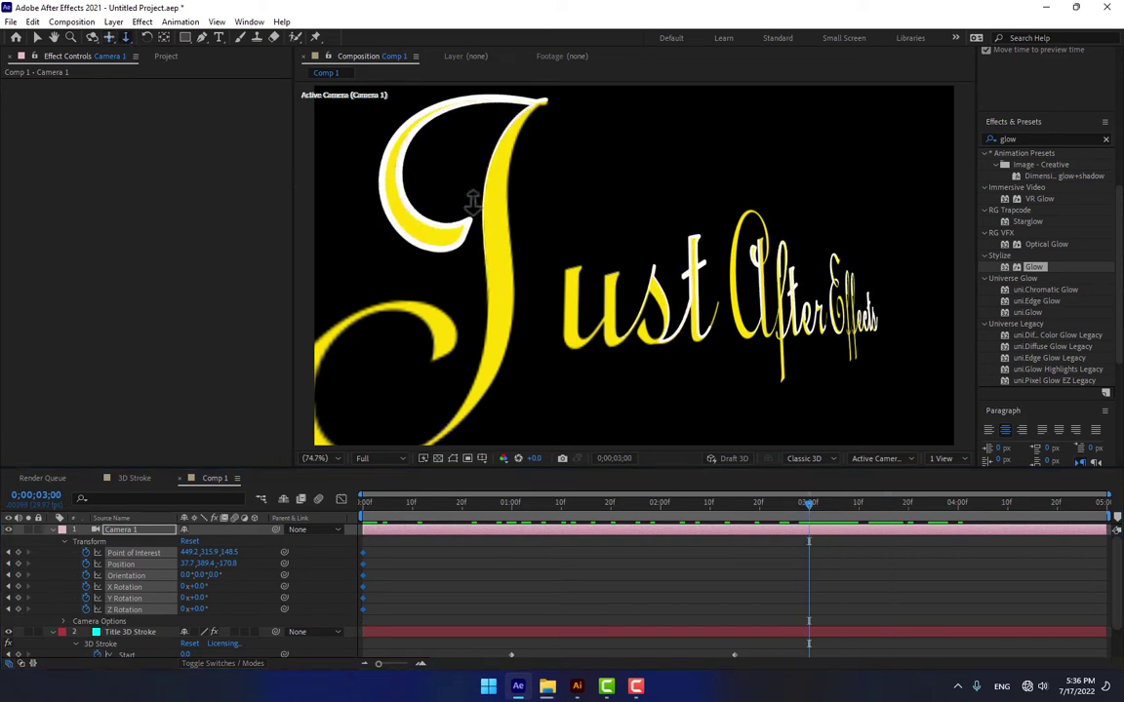
mouse_move(547, 283)
left_mouse_down()
mouse_move(561, 253)
mouse_move(552, 333)
mouse_move(553, 303)
left_mouse_up()
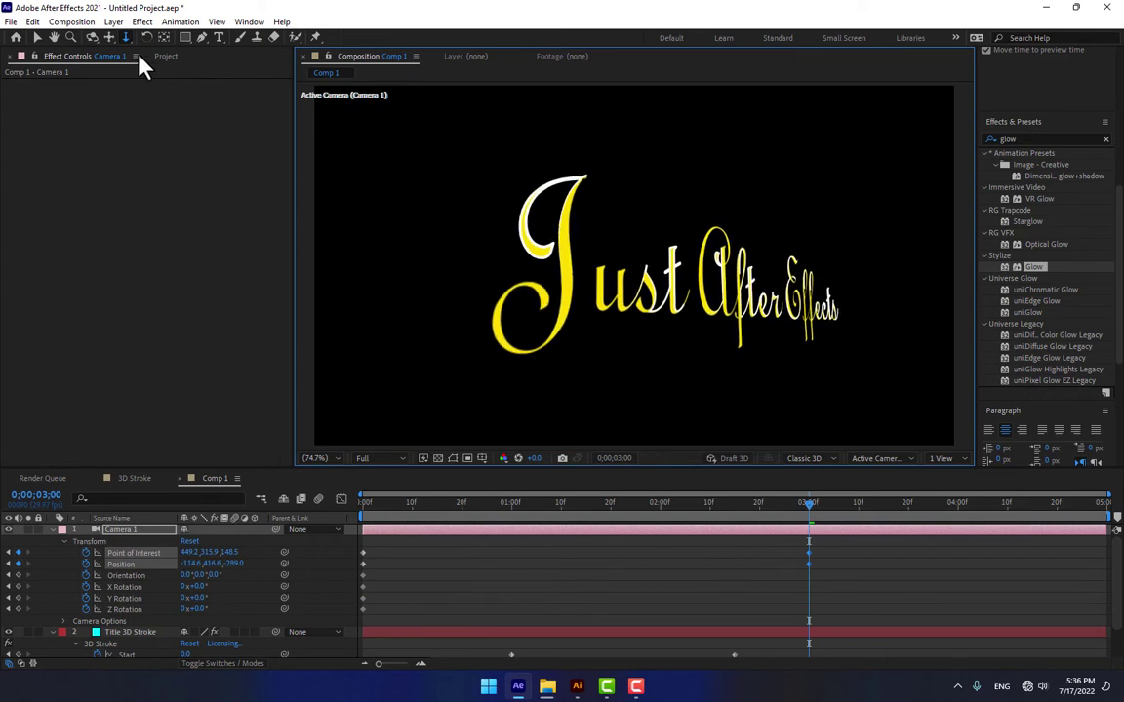
left_click(92, 37)
left_click_drag(577, 255, 585, 332)
Pan and dolly Camera 1 at 3 seconds until the whole Just After Effects title fits in the frame.
left_click(109, 36)
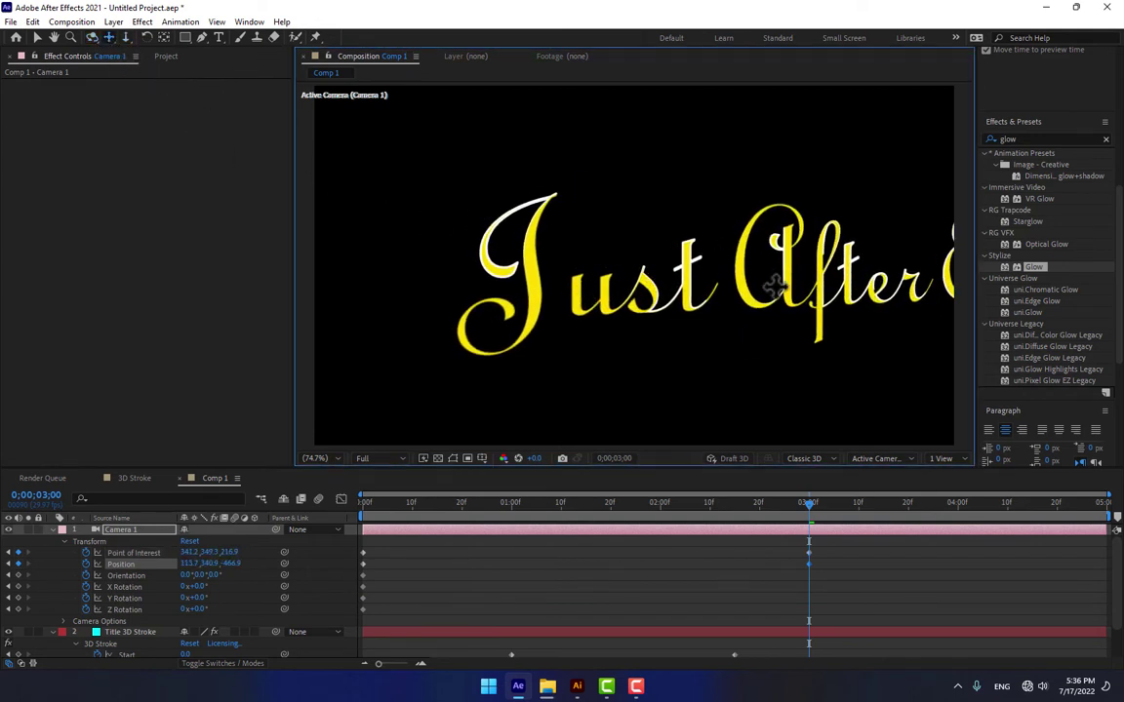
left_click_drag(698, 259, 614, 288)
left_click(125, 36)
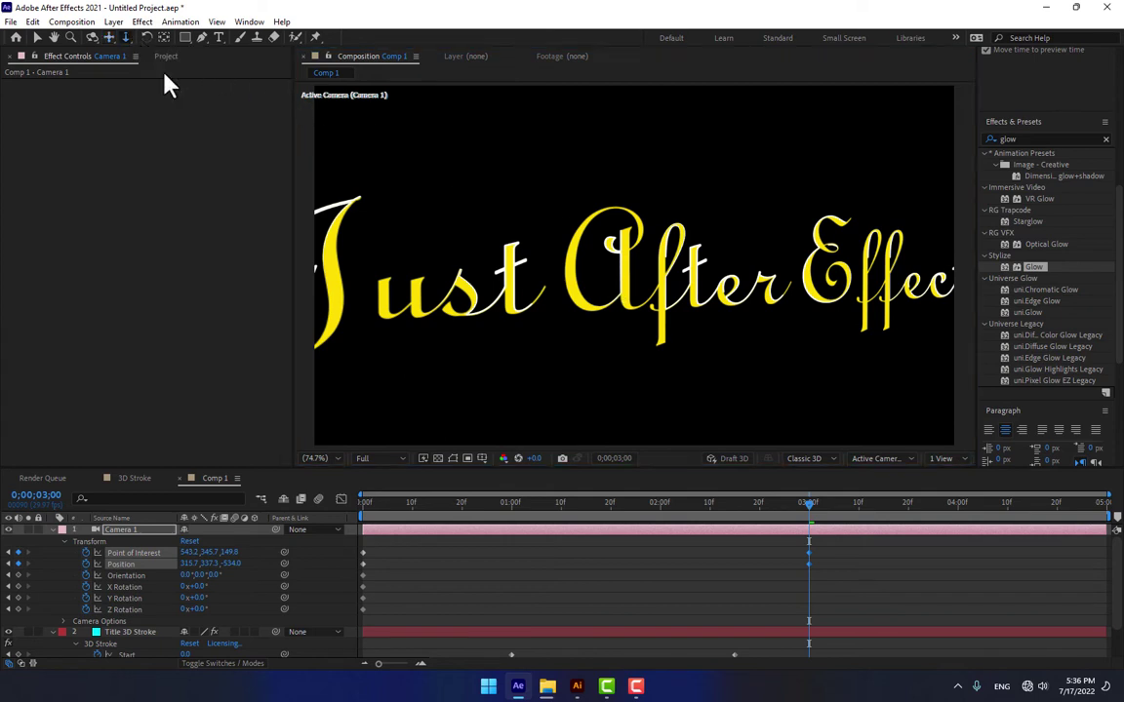
left_click_drag(541, 261, 603, 356)
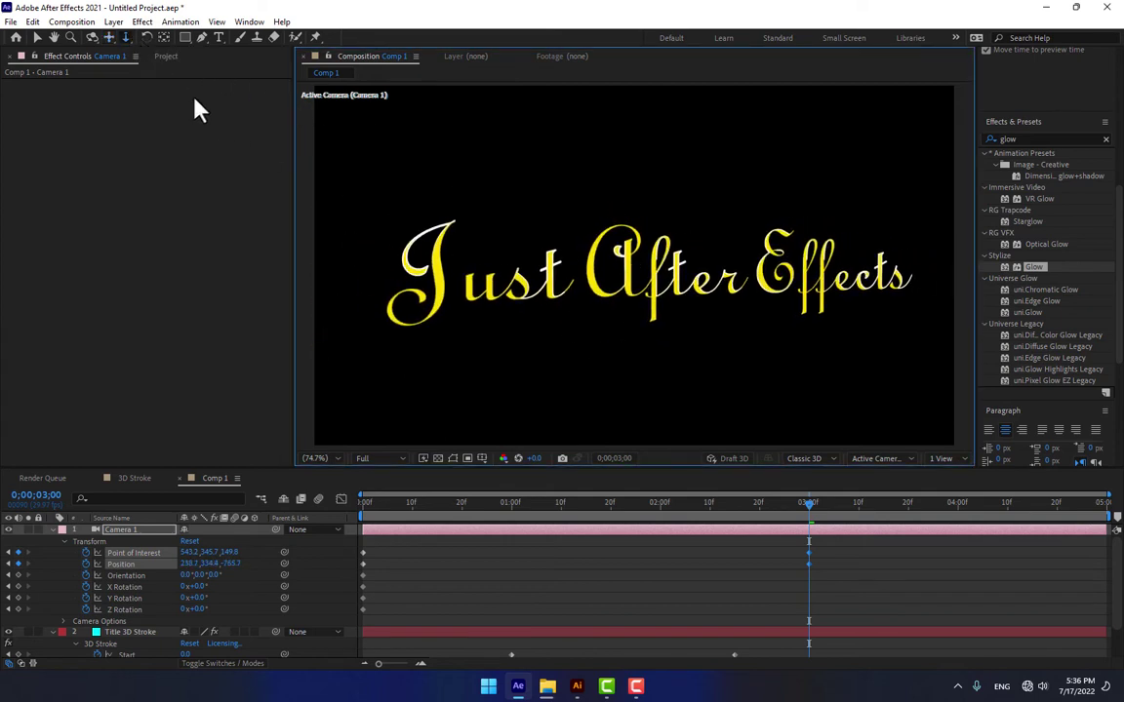
left_click(107, 36)
left_click_drag(605, 219, 656, 304)
Turn on the Title/Action Safe overlay and orbit the camera slightly to line the title up with it.
left_click(478, 461)
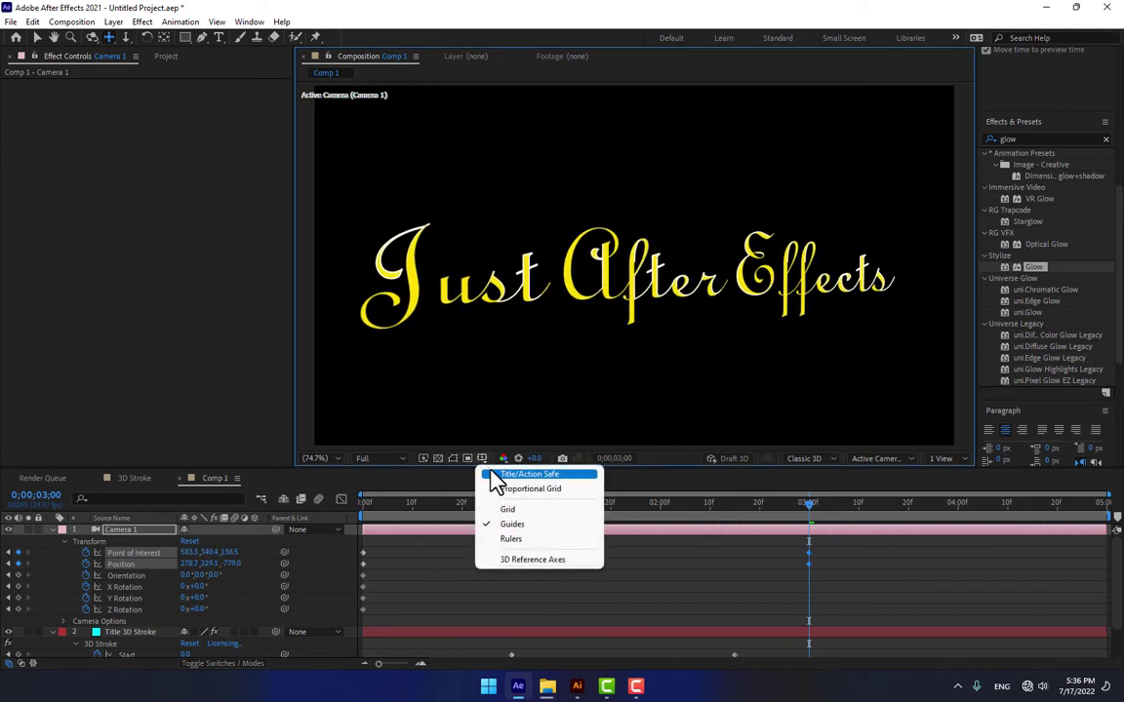
left_click(497, 469)
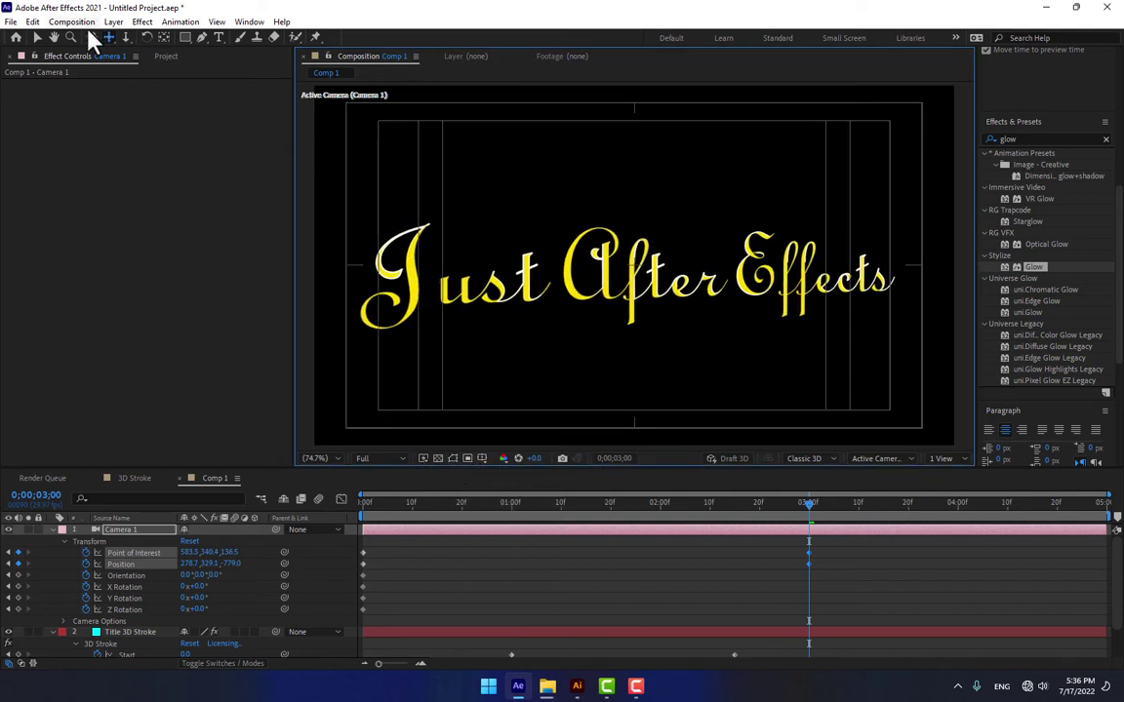
left_click(92, 36)
left_click_drag(730, 247, 761, 289)
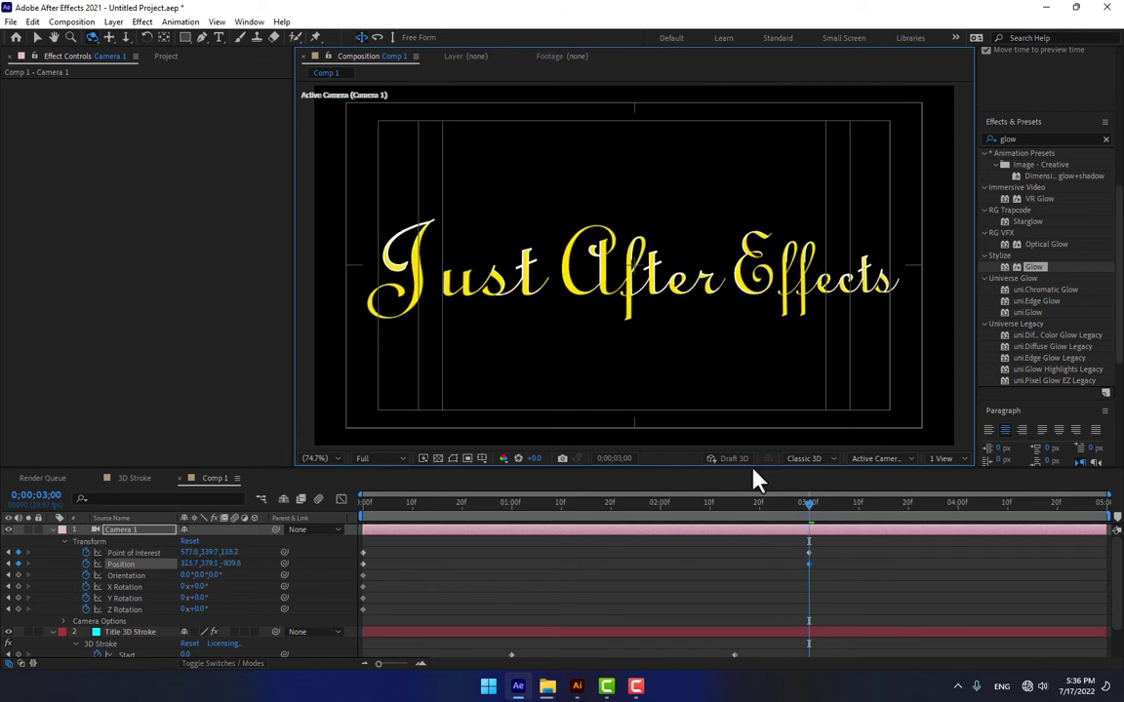
Preview the camera move and dolly the camera back at 3 seconds so the title fits inside the title-safe area.
left_click(663, 580)
left_click_drag(414, 517, 809, 495)
left_click(127, 37)
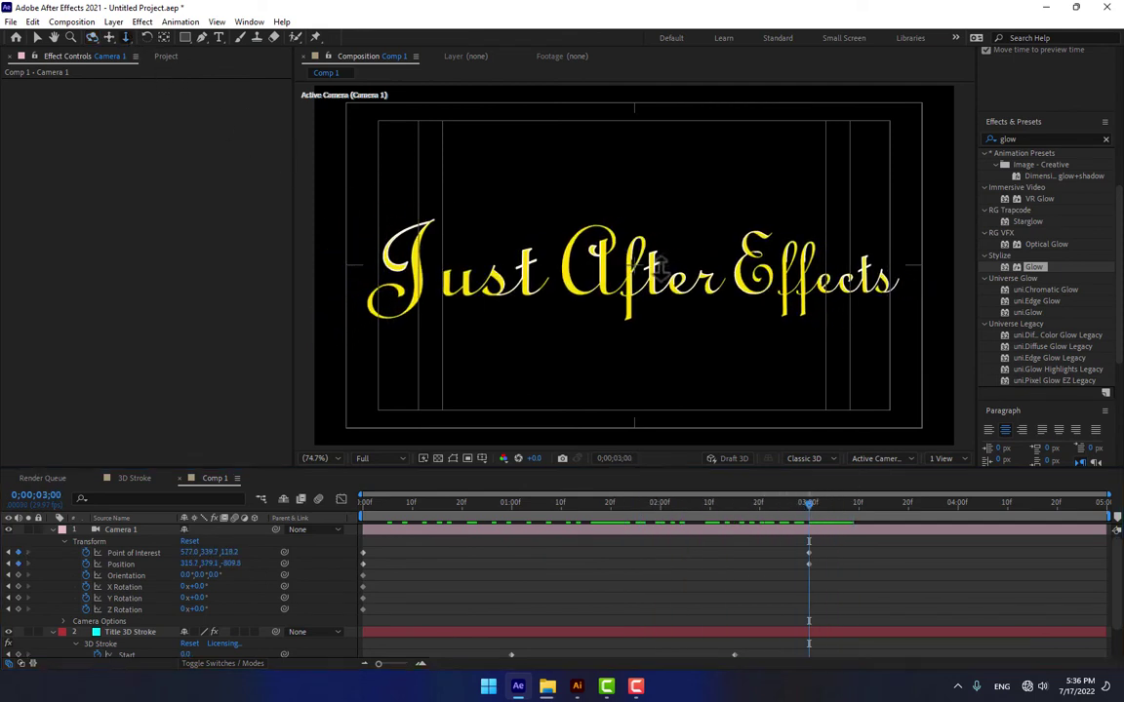
mouse_move(675, 287)
left_mouse_down()
mouse_move(664, 313)
mouse_move(672, 302)
left_mouse_up()
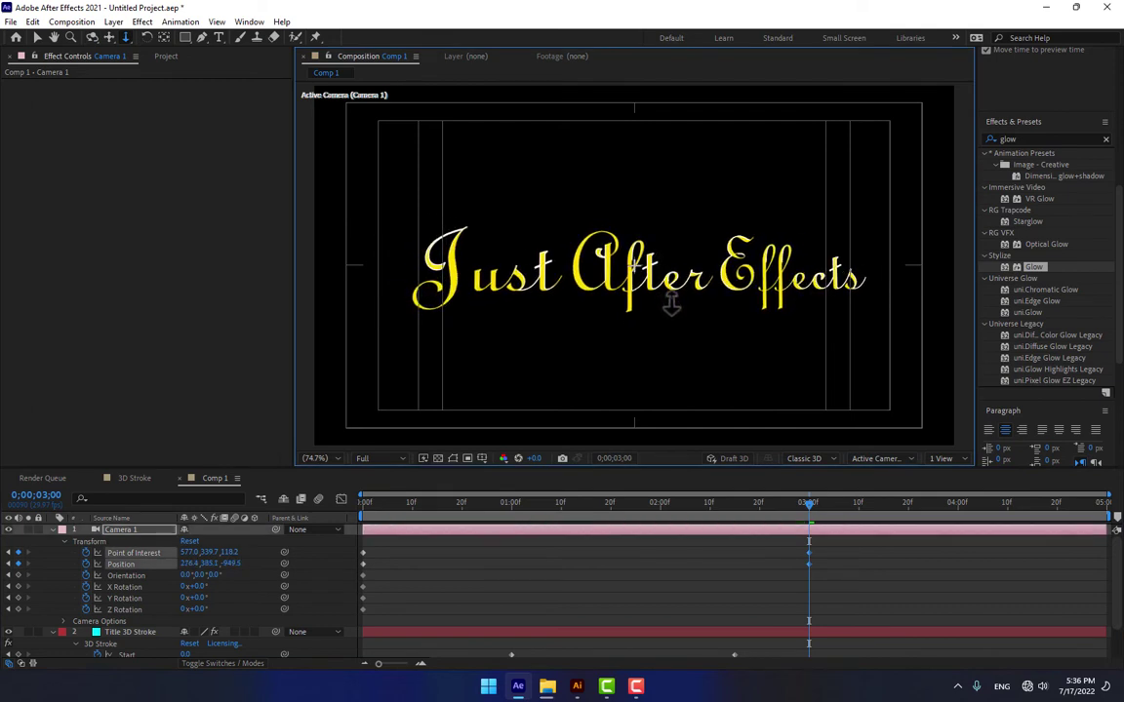
Apply Easy Ease to the camera's Point of Interest and Position keyframes at 3 seconds.
left_click_drag(826, 546, 807, 571)
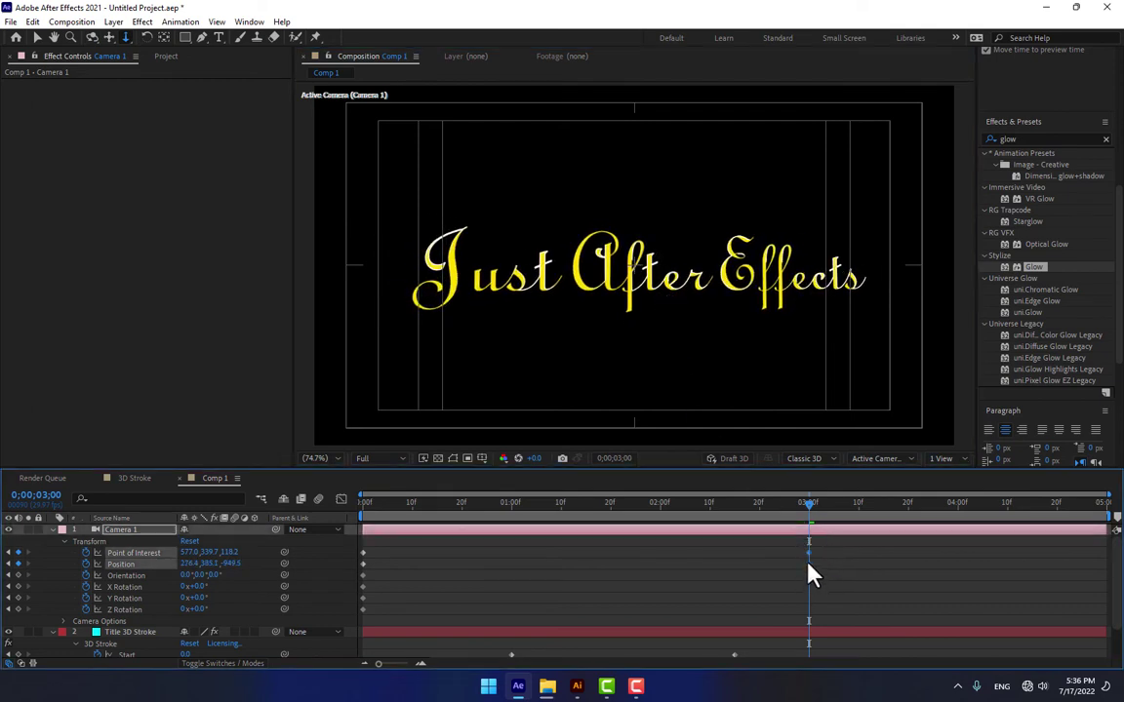
right_click(809, 563)
mouse_move(839, 551)
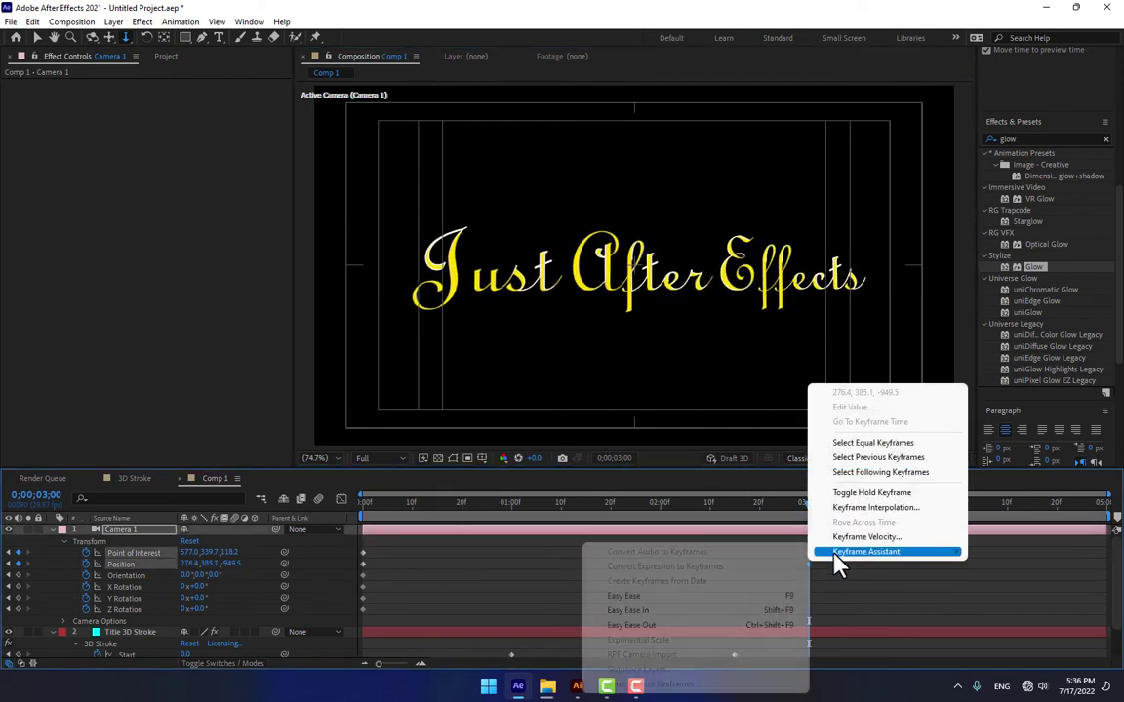
left_click(657, 599)
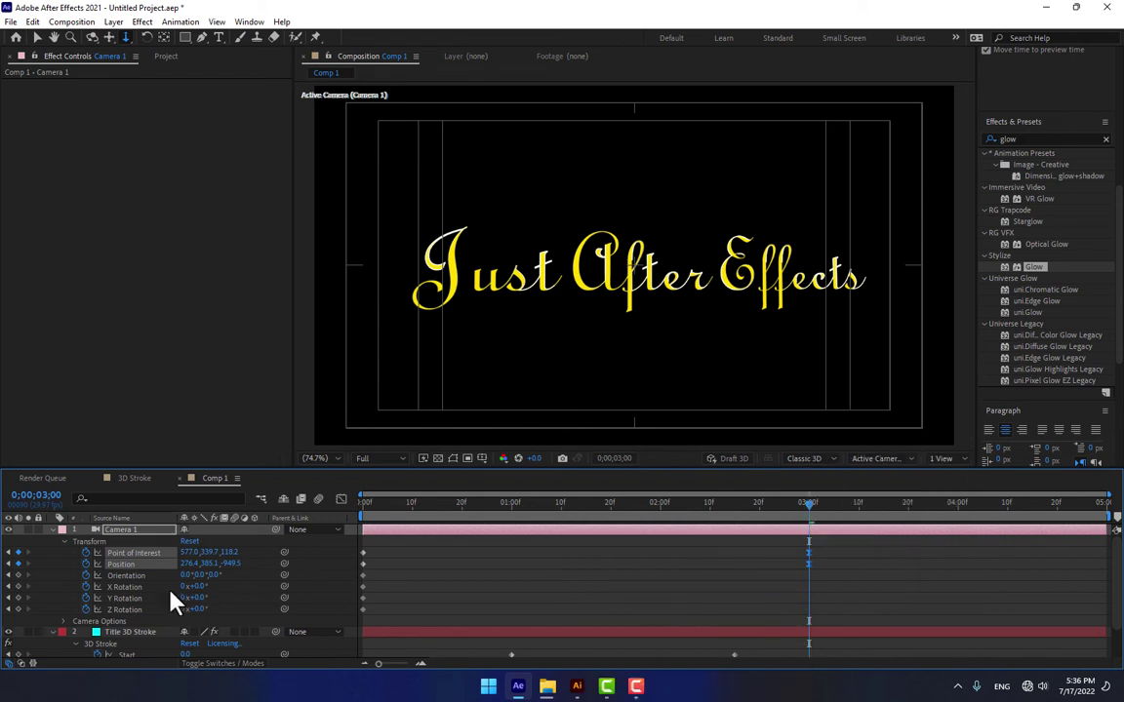
Pre-compose the camera, Title 3D Stroke and yellow solid layers into a new composition named Title.
left_click(52, 530)
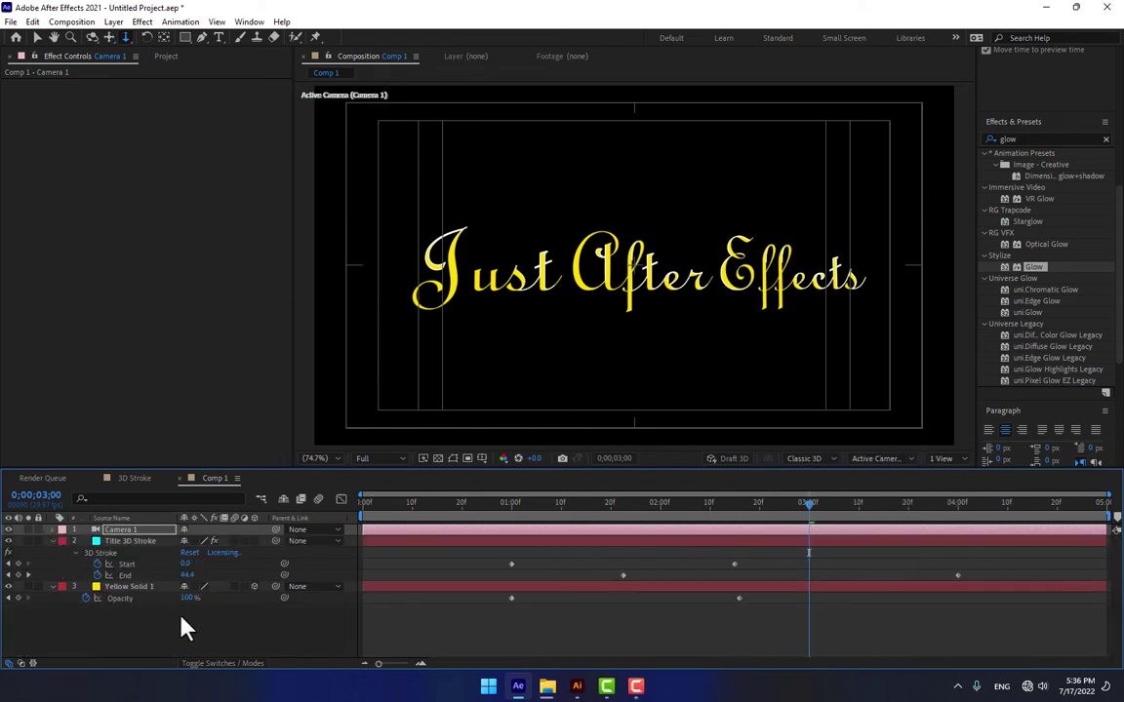
left_click(52, 541)
left_click_drag(174, 603, 118, 544)
right_click(119, 543)
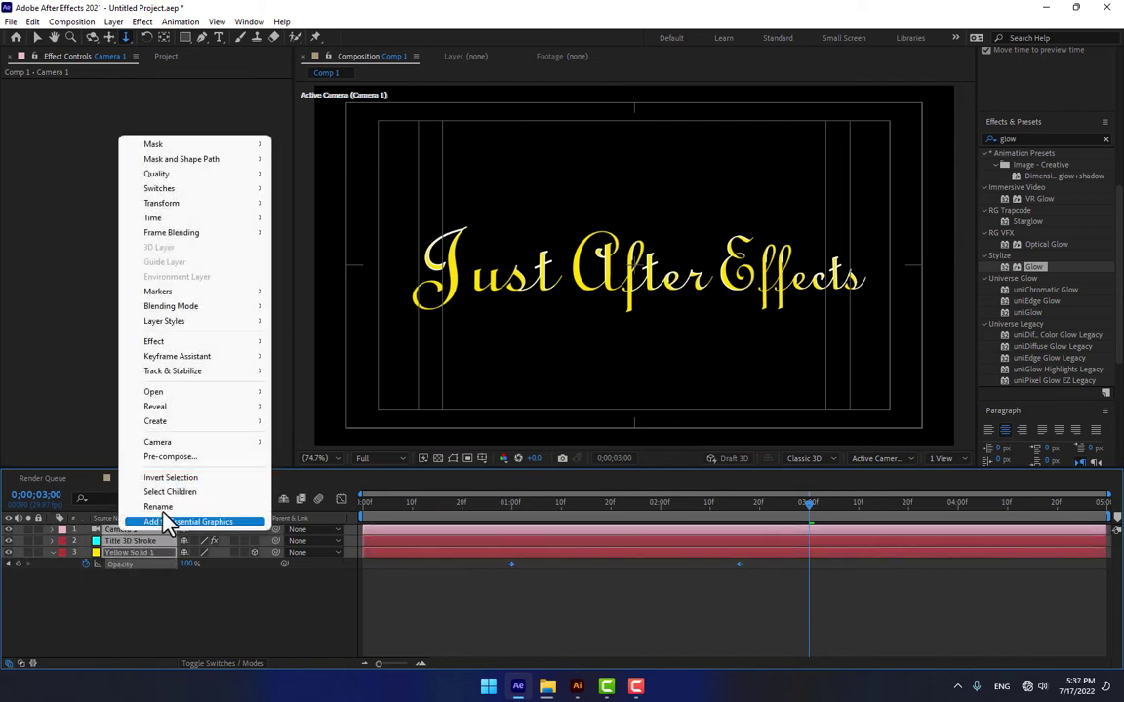
left_click(171, 457)
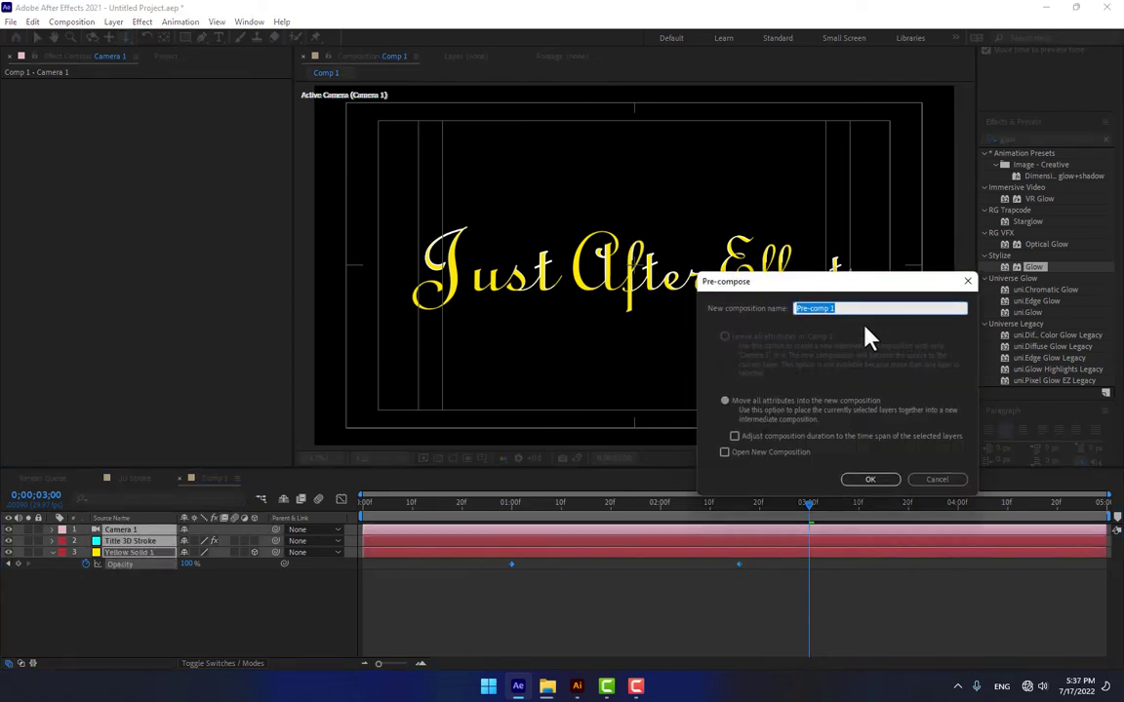
type("Title")
key("Return")
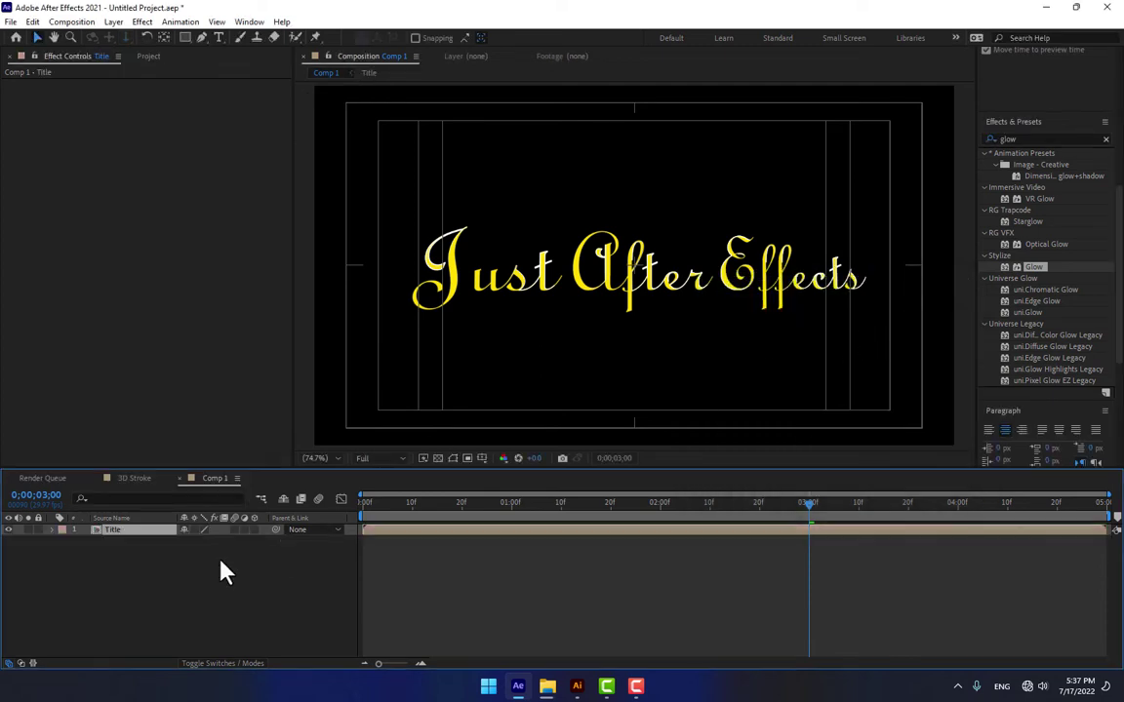
Find the CC Light Sweep effect and apply it to the Title layer.
left_click(1036, 140)
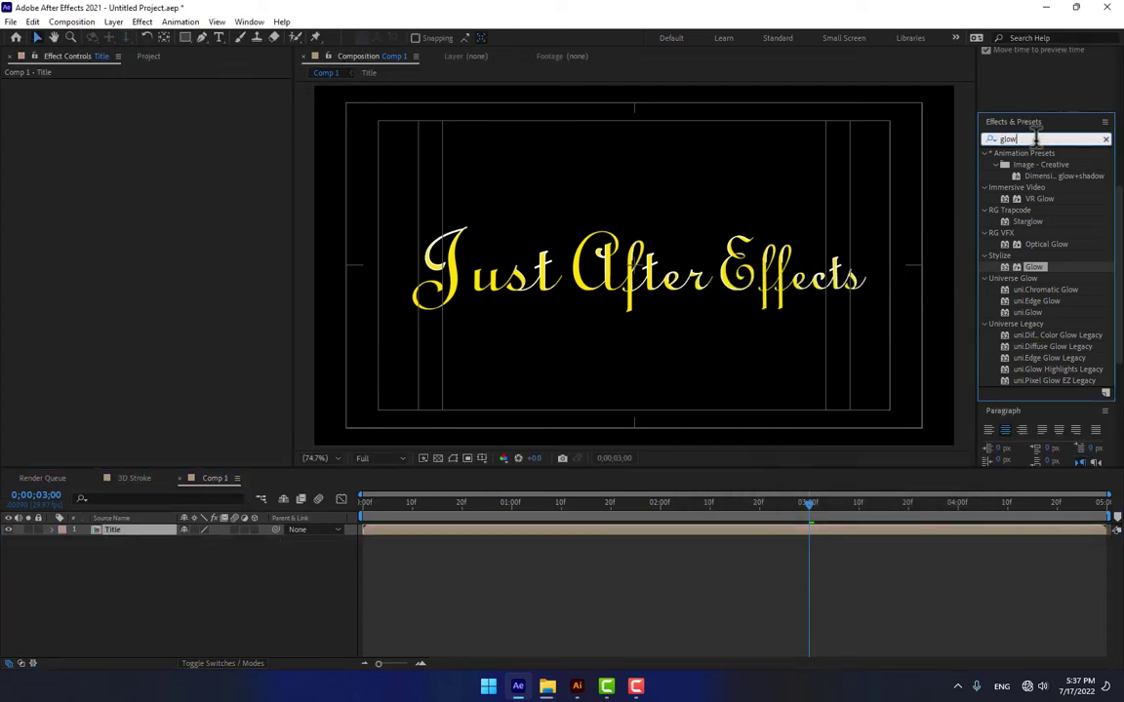
type("cc")
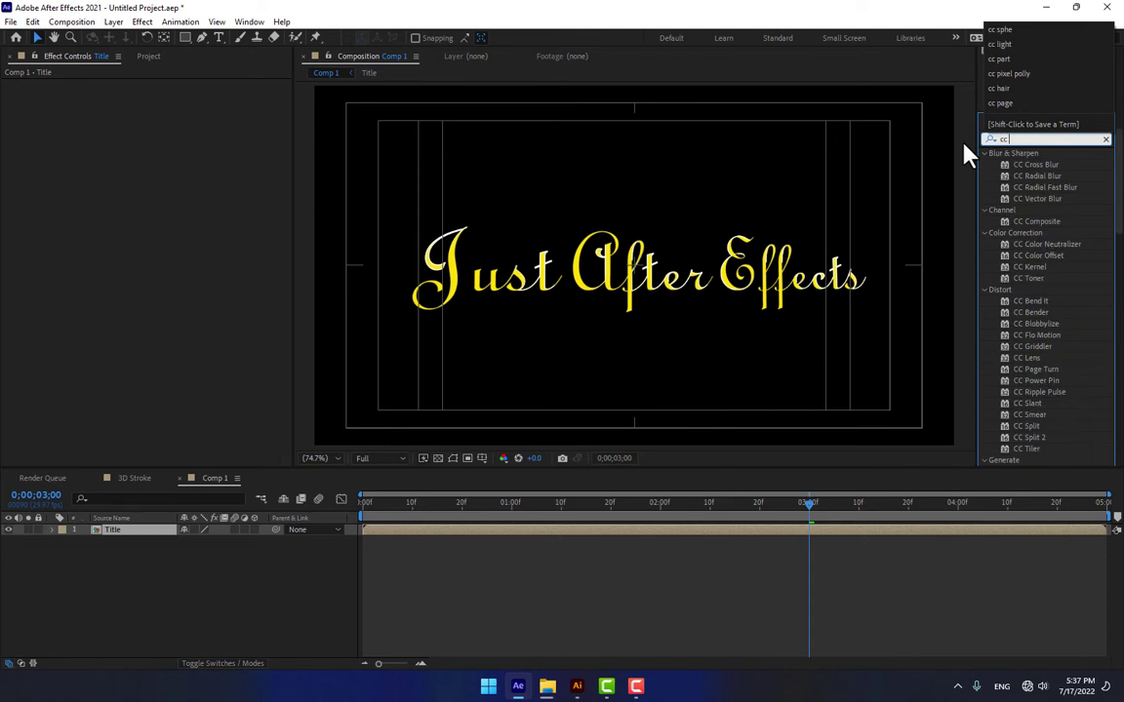
type(" light s")
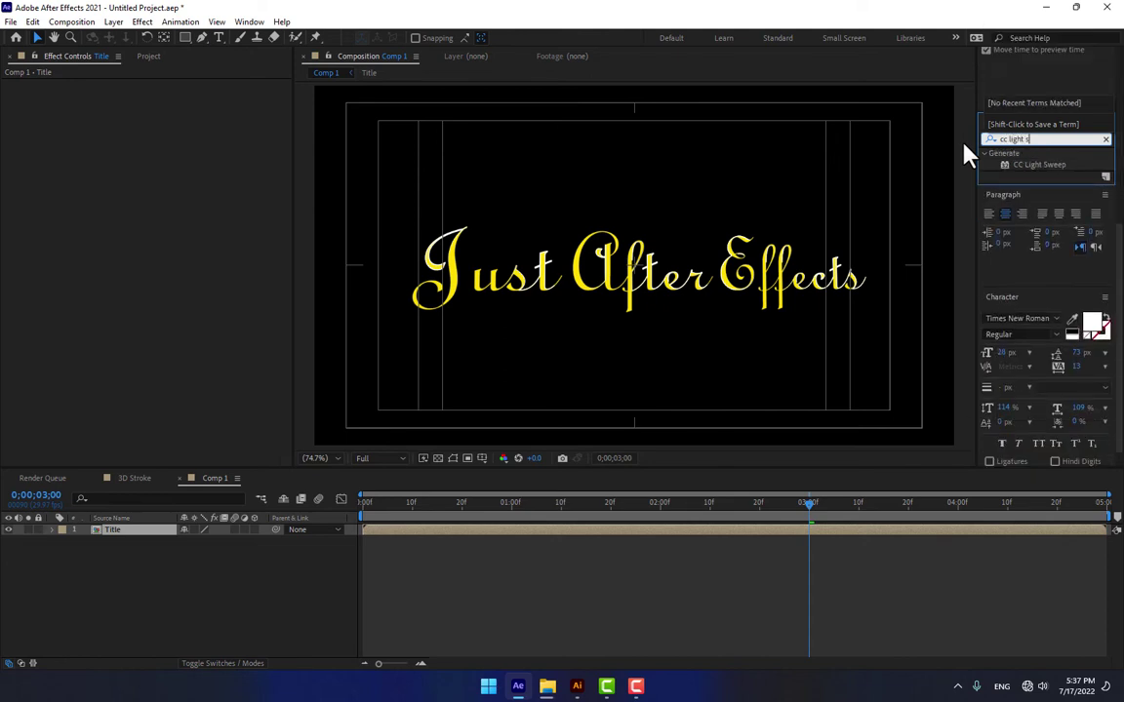
left_click_drag(1014, 166, 562, 351)
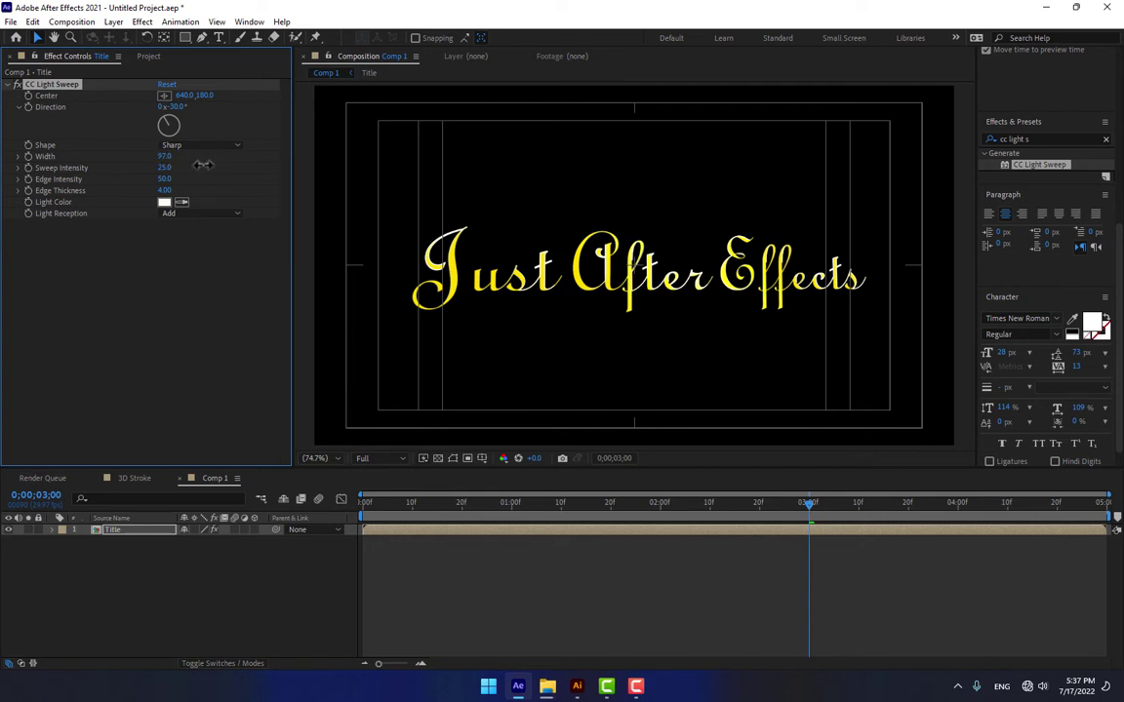
Set the light sweep's Shape to Linear and its Edge Thickness to 6.20.
left_click(203, 147)
left_click(205, 159)
left_click_drag(162, 168, 126, 214)
left_click_drag(172, 118, 175, 102)
Try out light sweep Center positions over the title, from the J to the middle of the lettering.
left_click(164, 95)
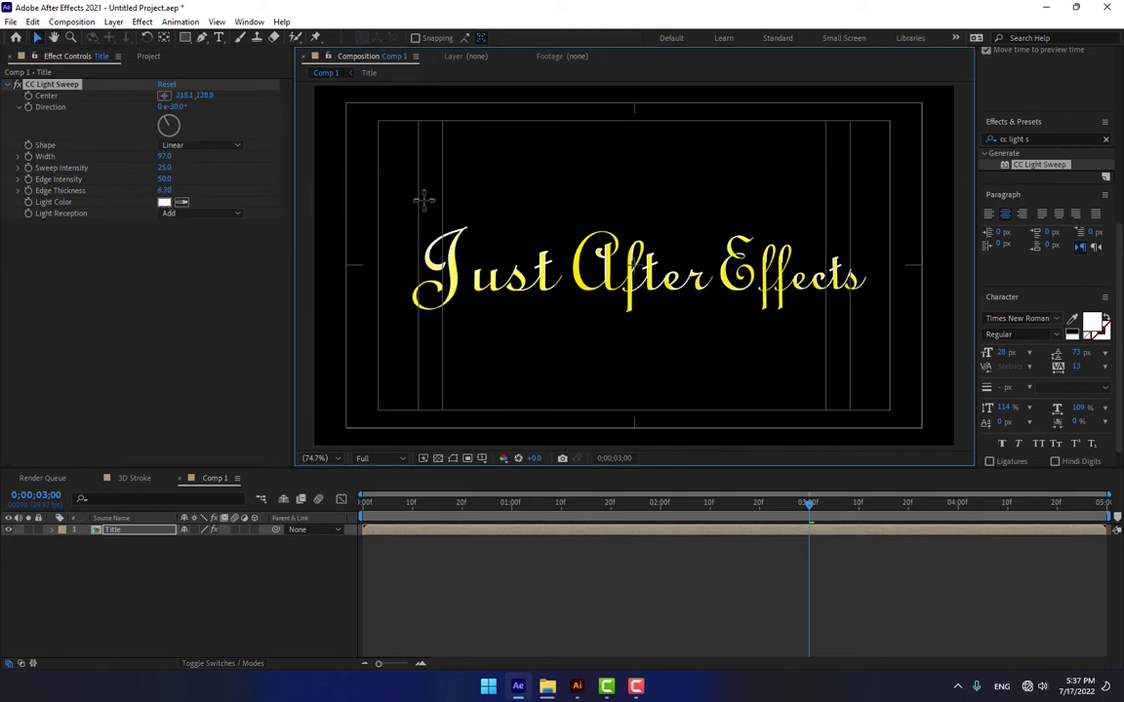
left_click(434, 200)
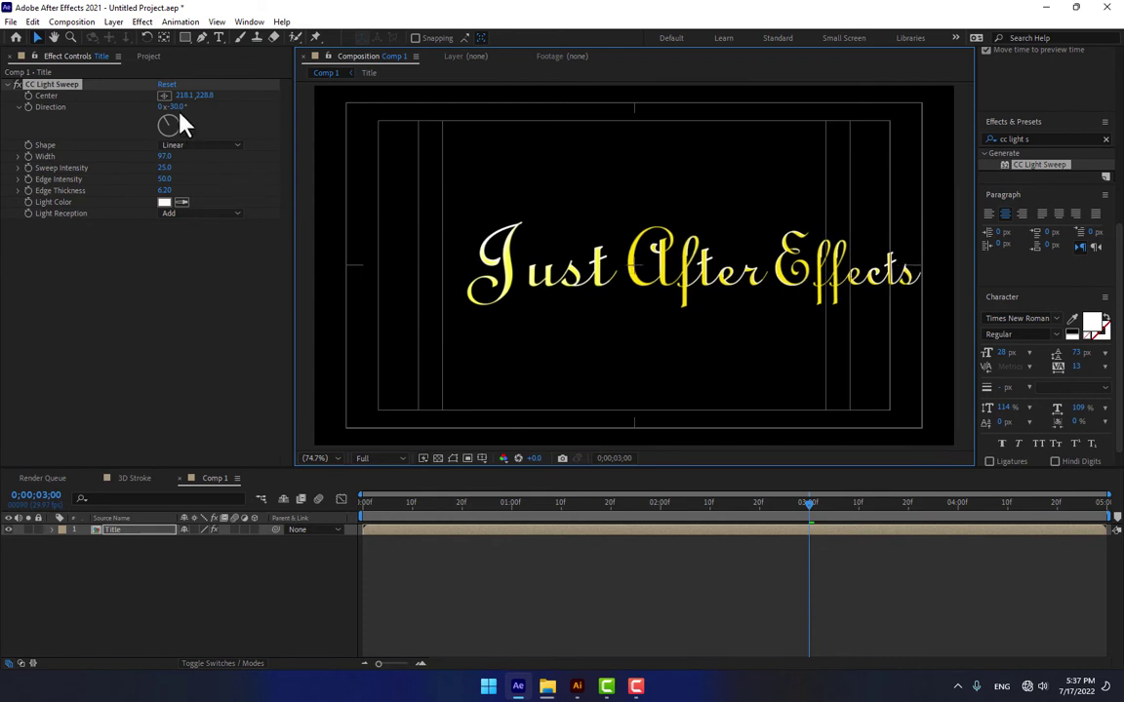
left_click(164, 96)
left_click(543, 202)
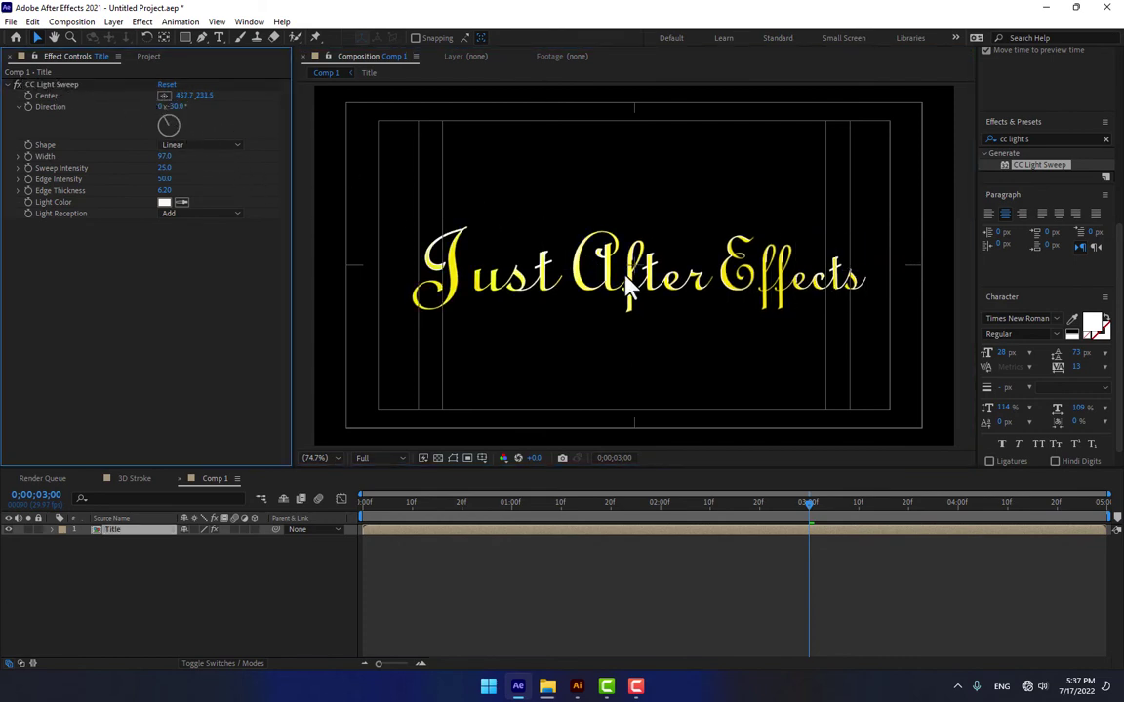
scroll(563, 249, "down", 2)
scroll(560, 242, "up", 2)
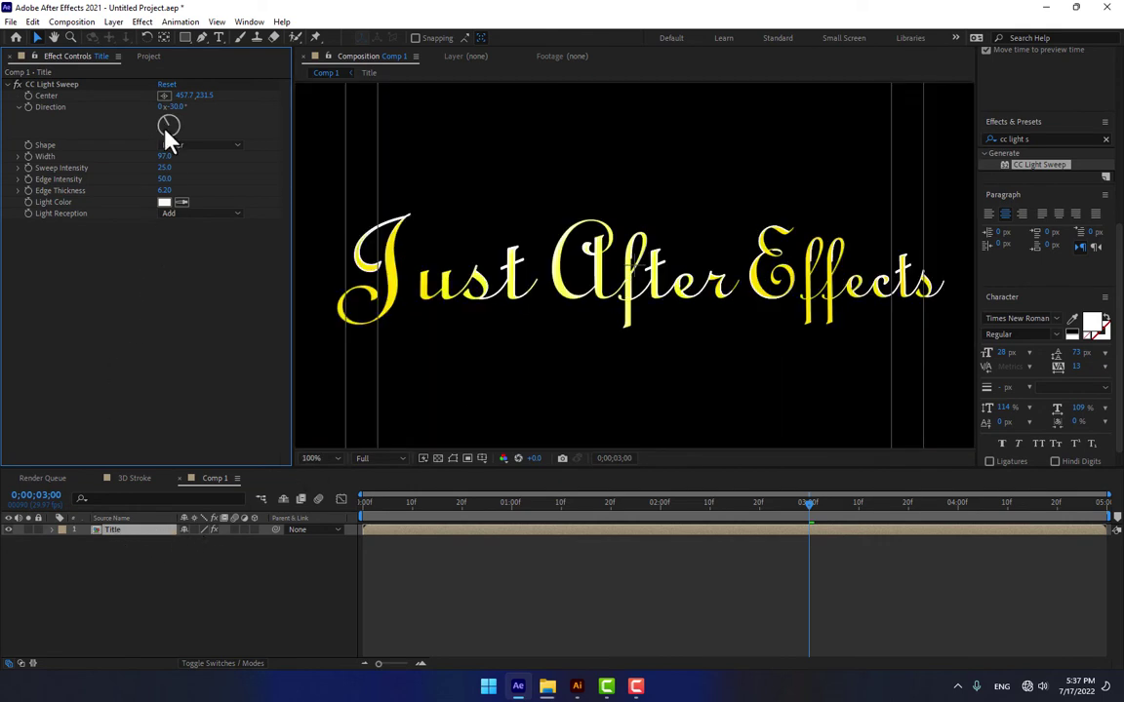
Show the layer controls and move the light sweep's Center outside the frame before the J, at -242, 162.
left_click(216, 21)
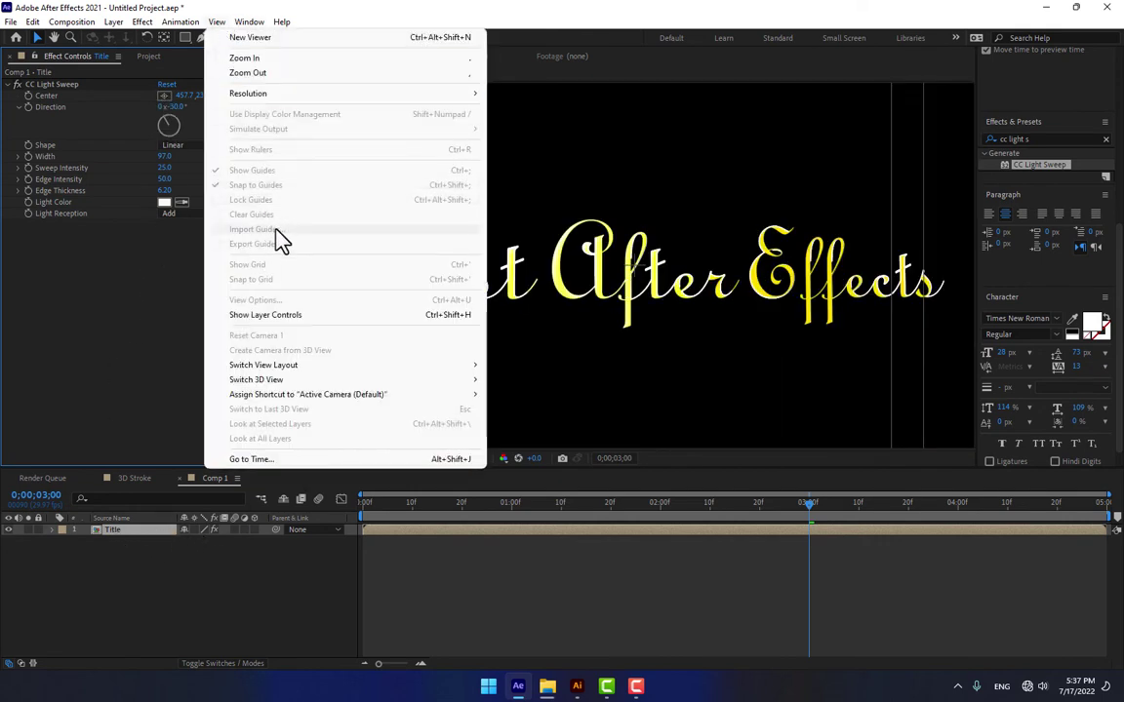
left_click(254, 319)
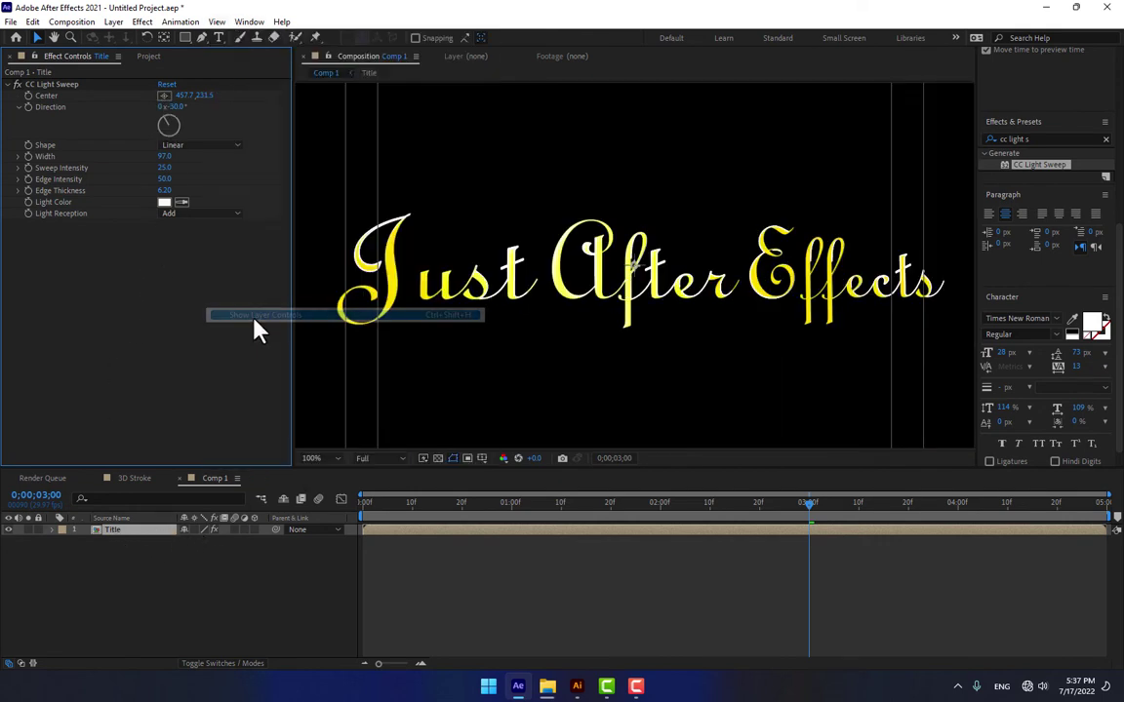
scroll(499, 269, "down", 2)
left_click(164, 94)
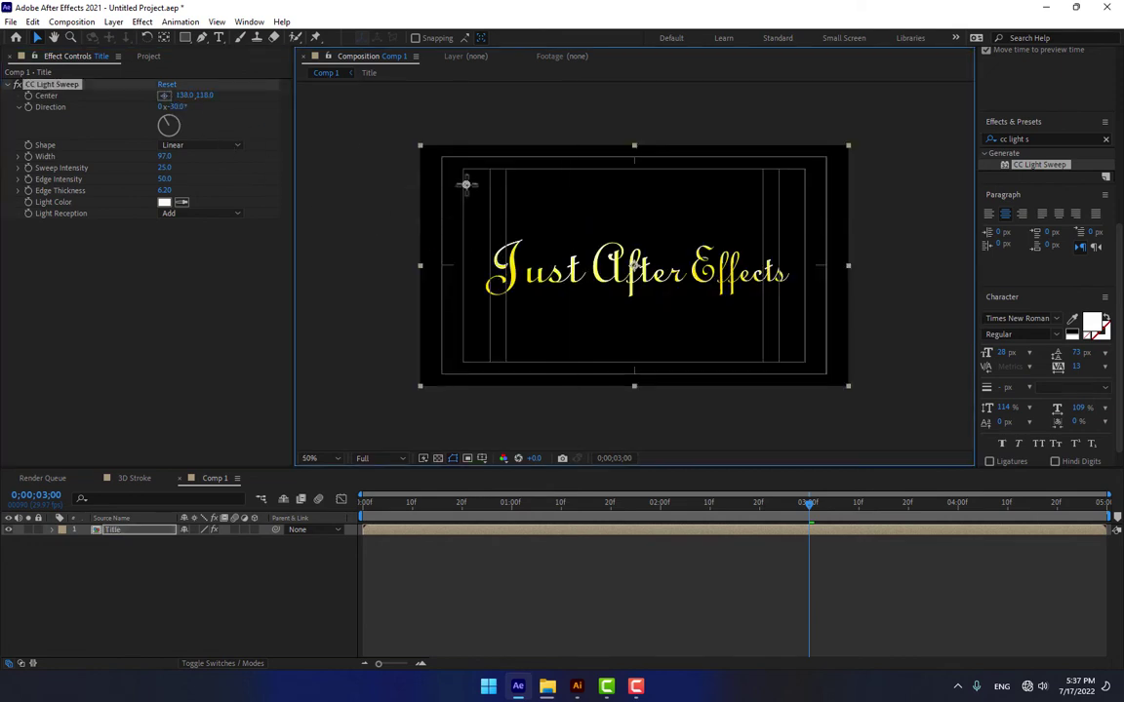
left_click(465, 186)
left_click_drag(467, 187, 403, 206)
Keyframe the light sweep's Center and Direction at 0;00;01;21, move Center to 1434, 162 at 3 seconds, and preview the sweep.
left_click_drag(592, 509, 614, 507)
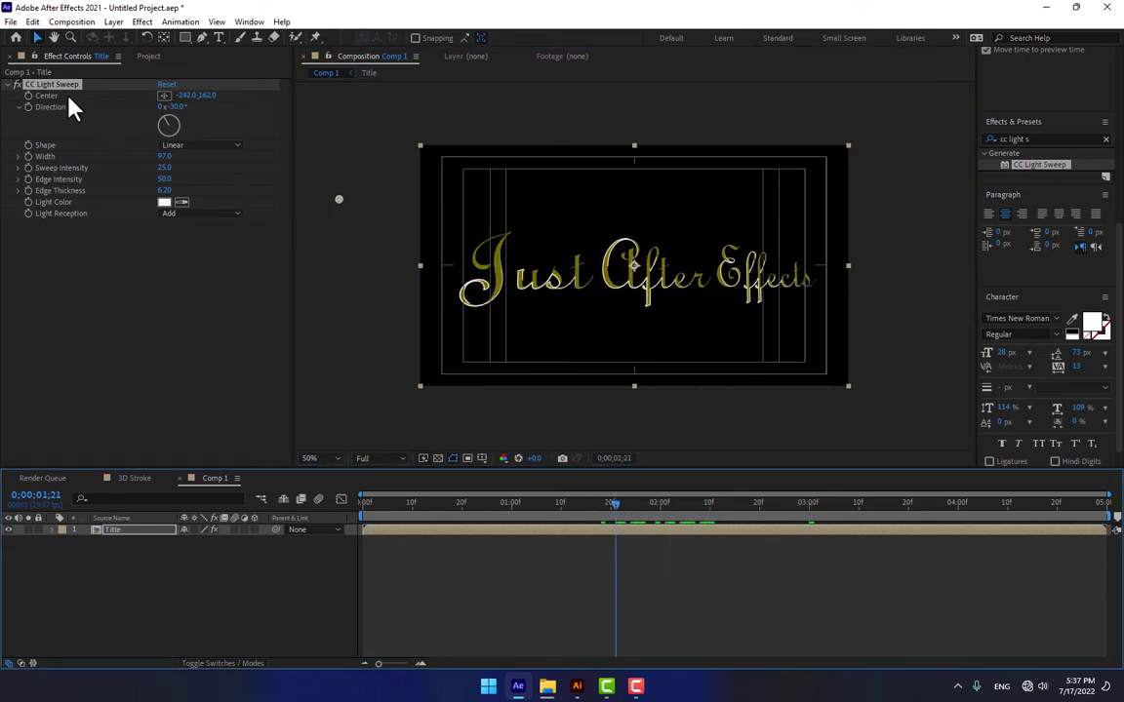
left_click(34, 105)
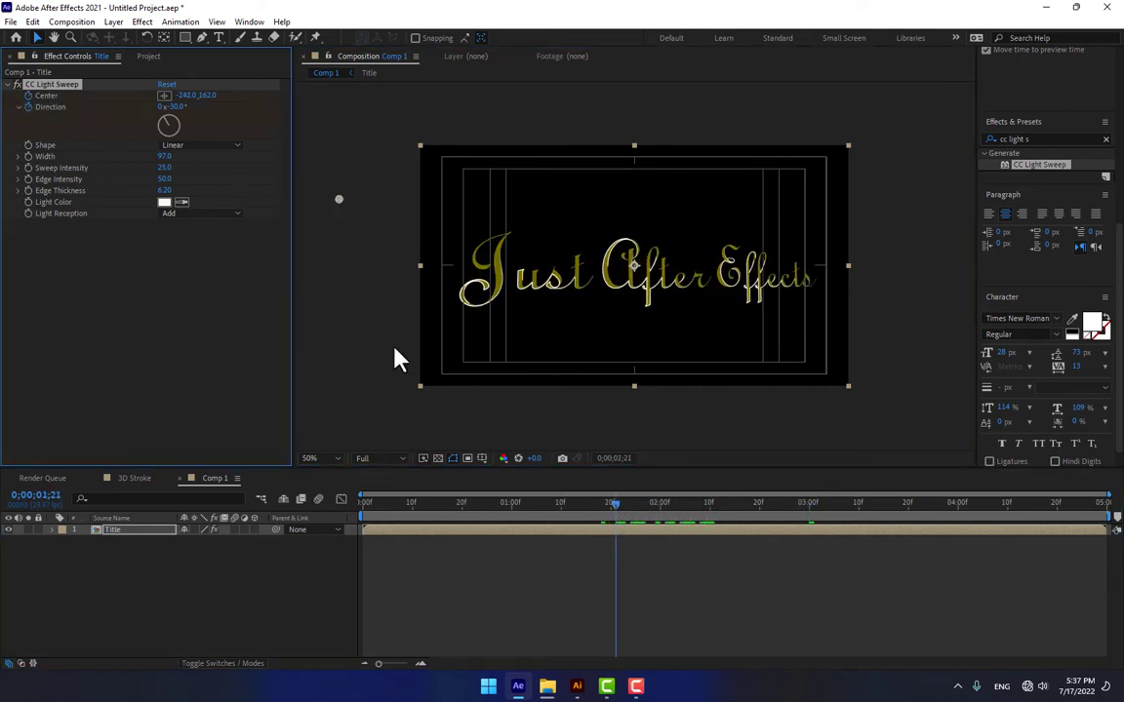
left_click(809, 504)
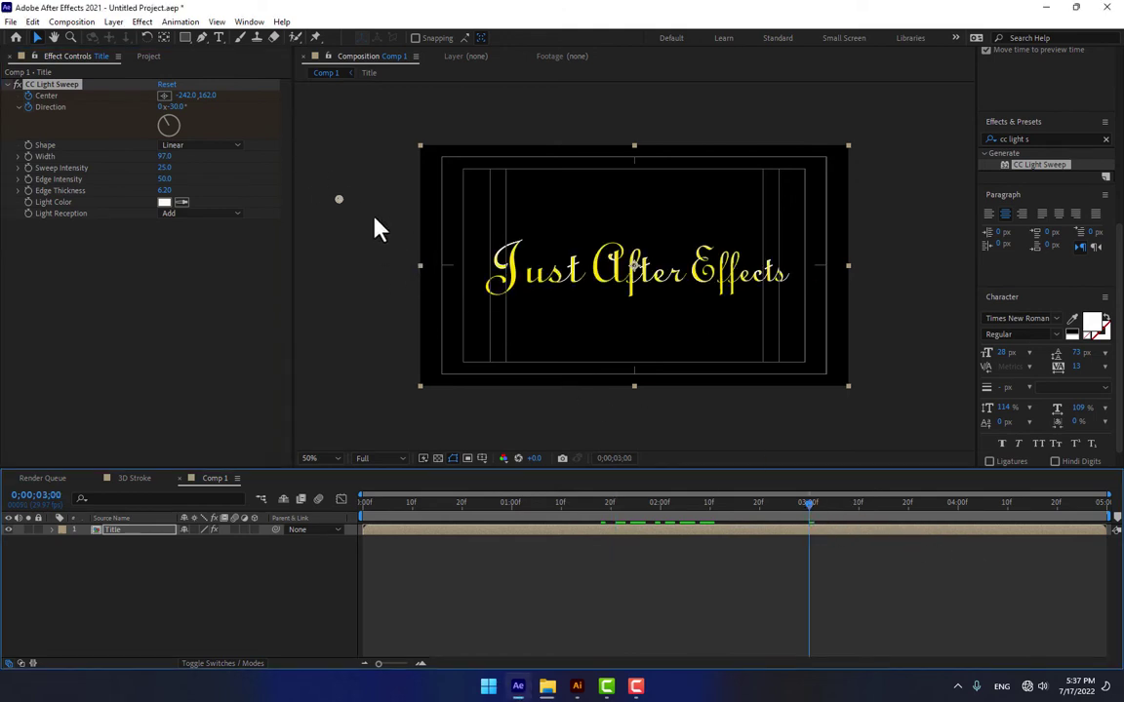
left_click_drag(339, 202, 503, 200)
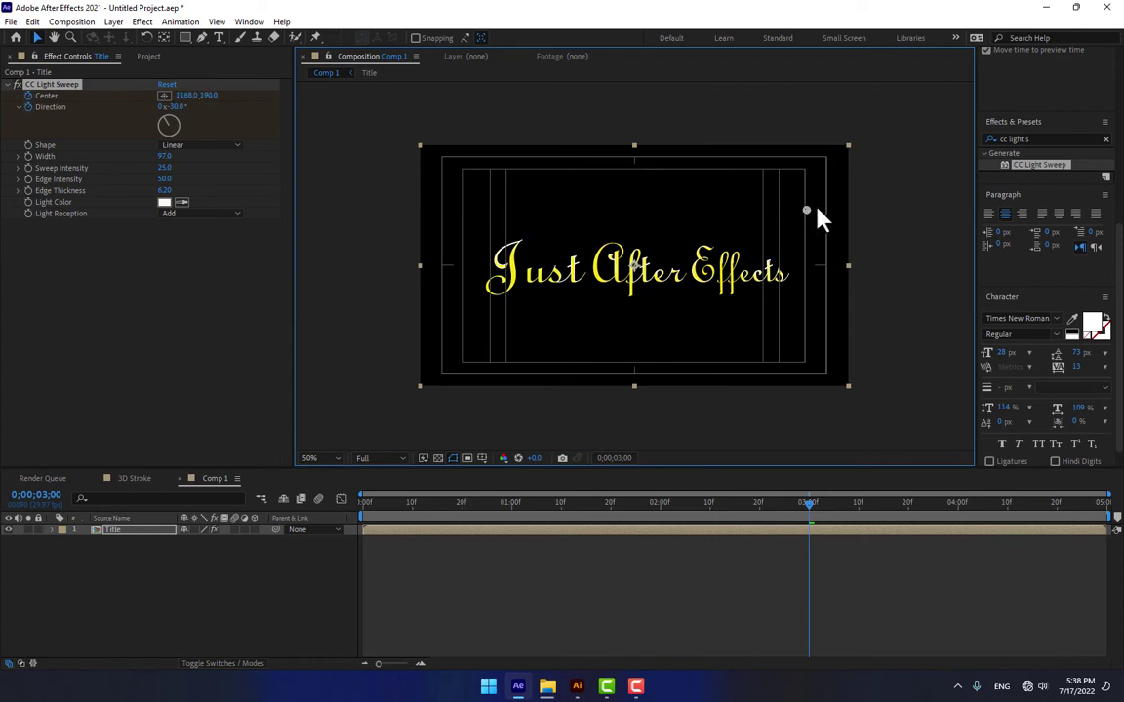
left_click(672, 594)
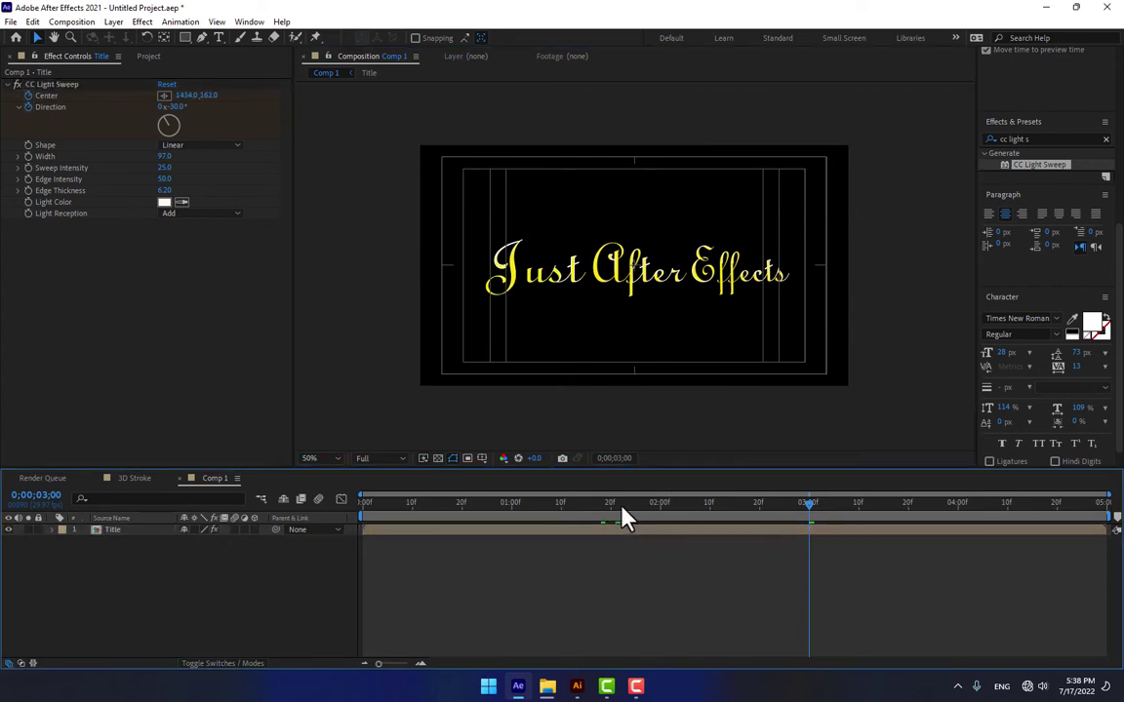
left_click_drag(602, 504, 839, 503)
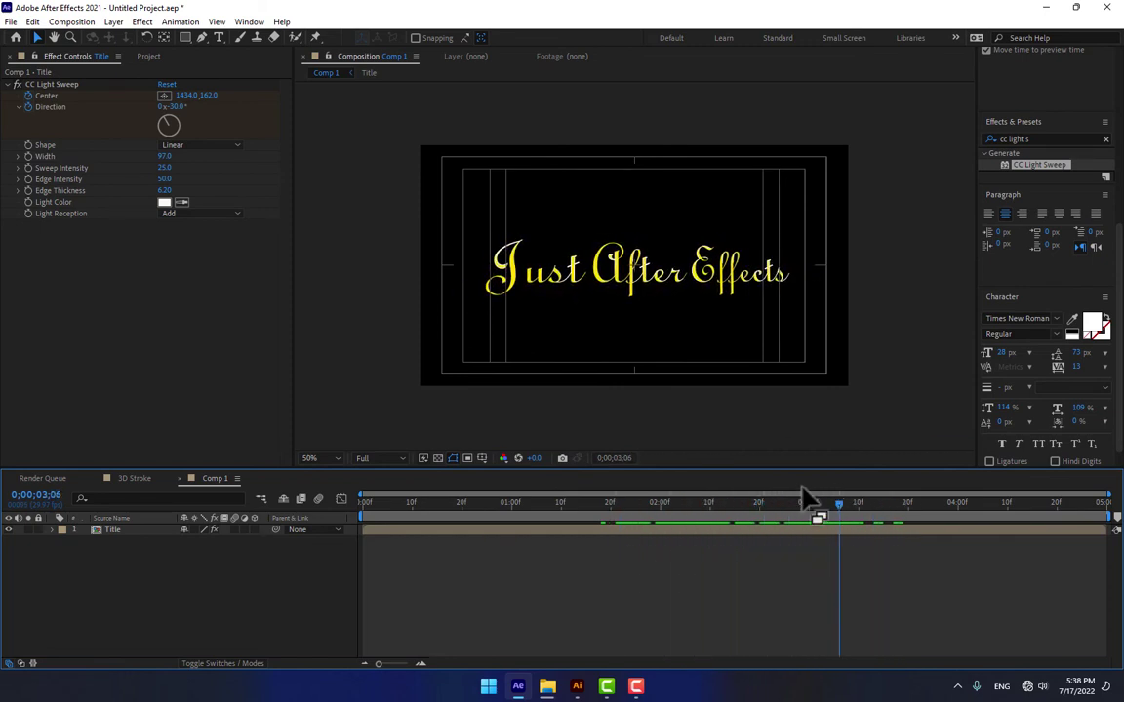
Find the Trapcode Starglow effect, apply it to the Title layer and choose its Warm Star 2 preset.
left_click(126, 536)
left_click(1044, 139)
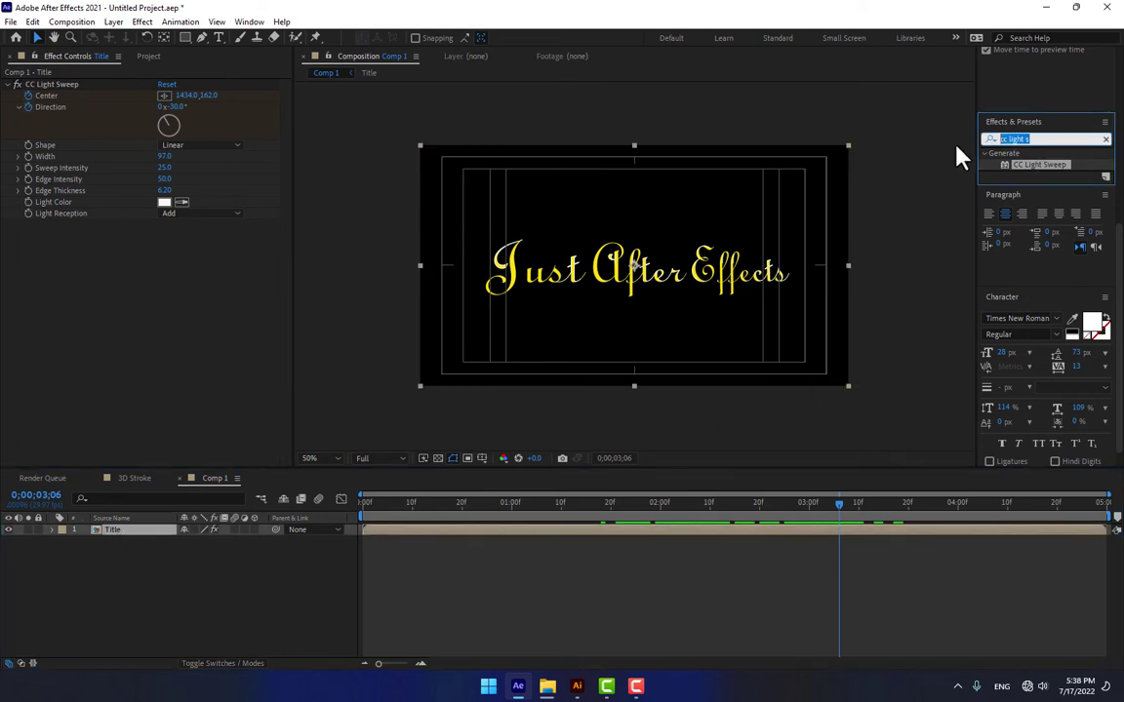
type("glow")
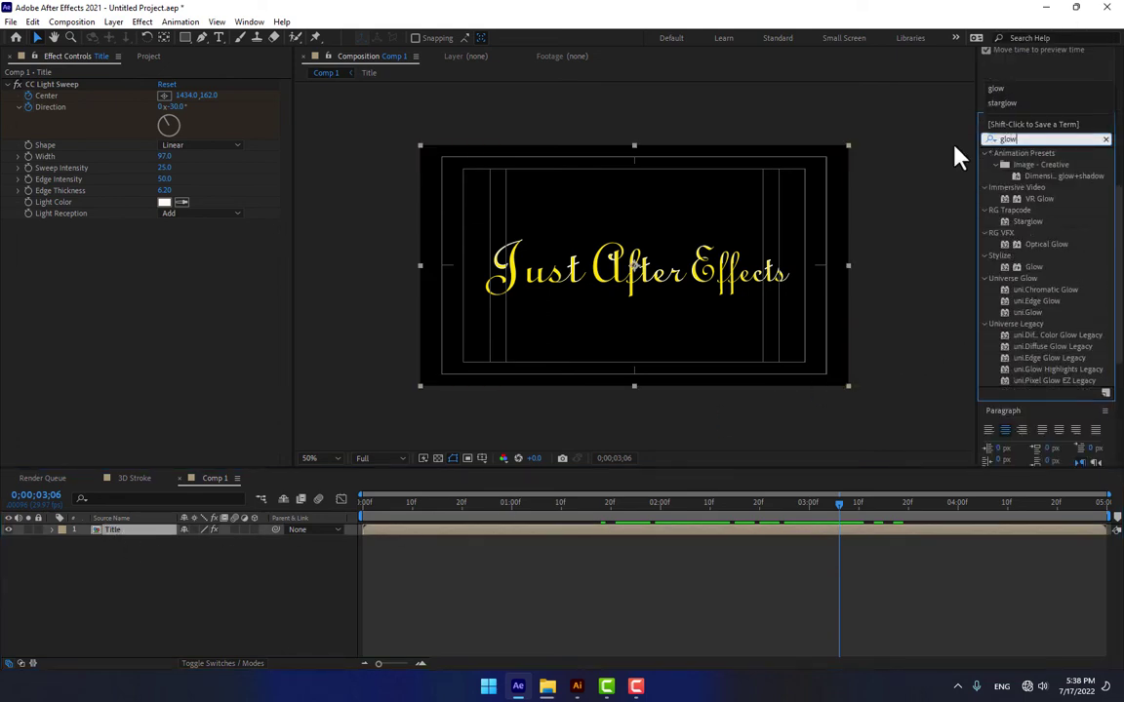
left_click(1029, 221)
left_click_drag(1029, 221, 760, 272)
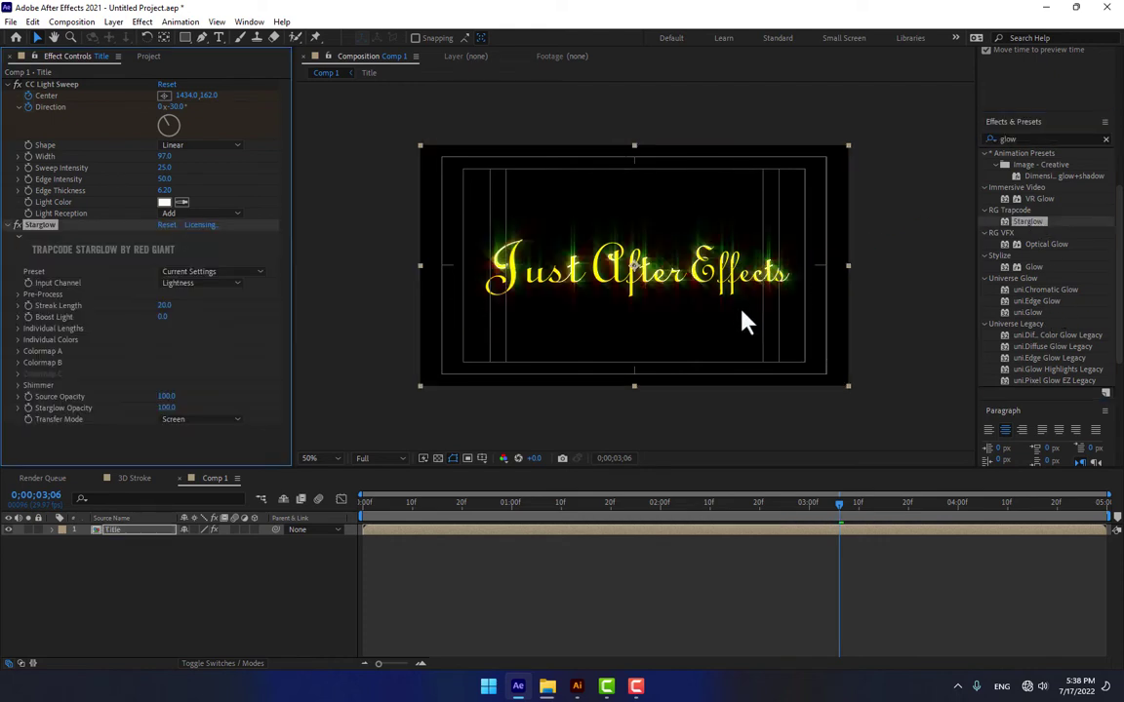
left_click(200, 272)
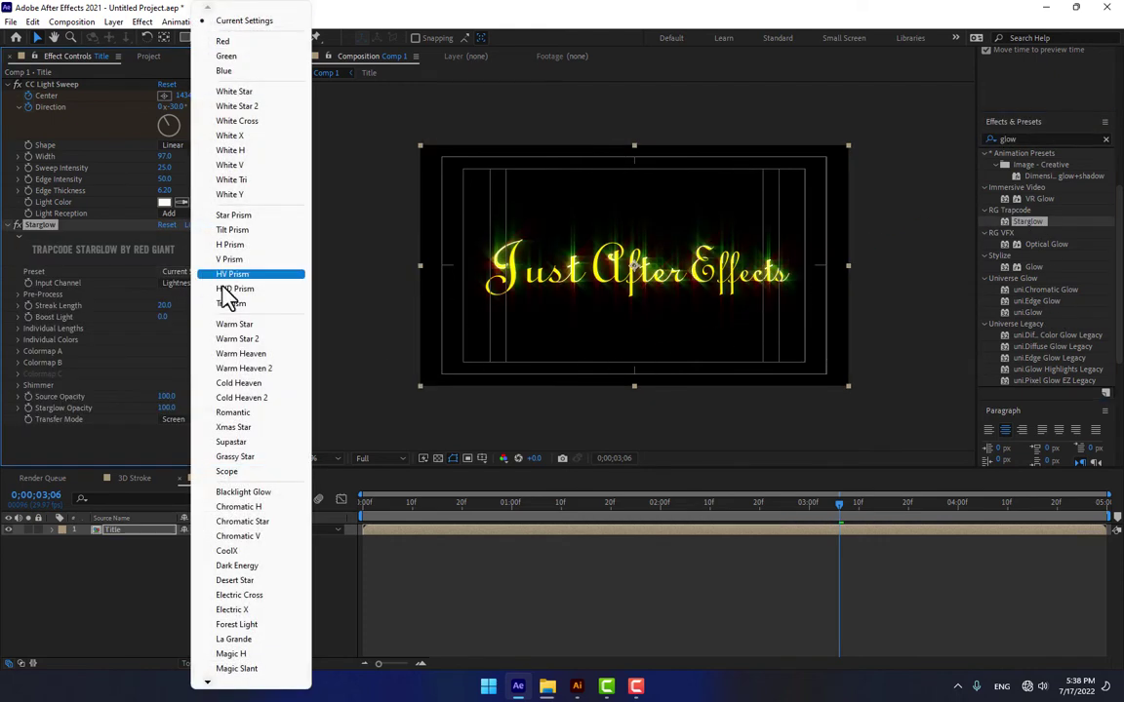
left_click(237, 339)
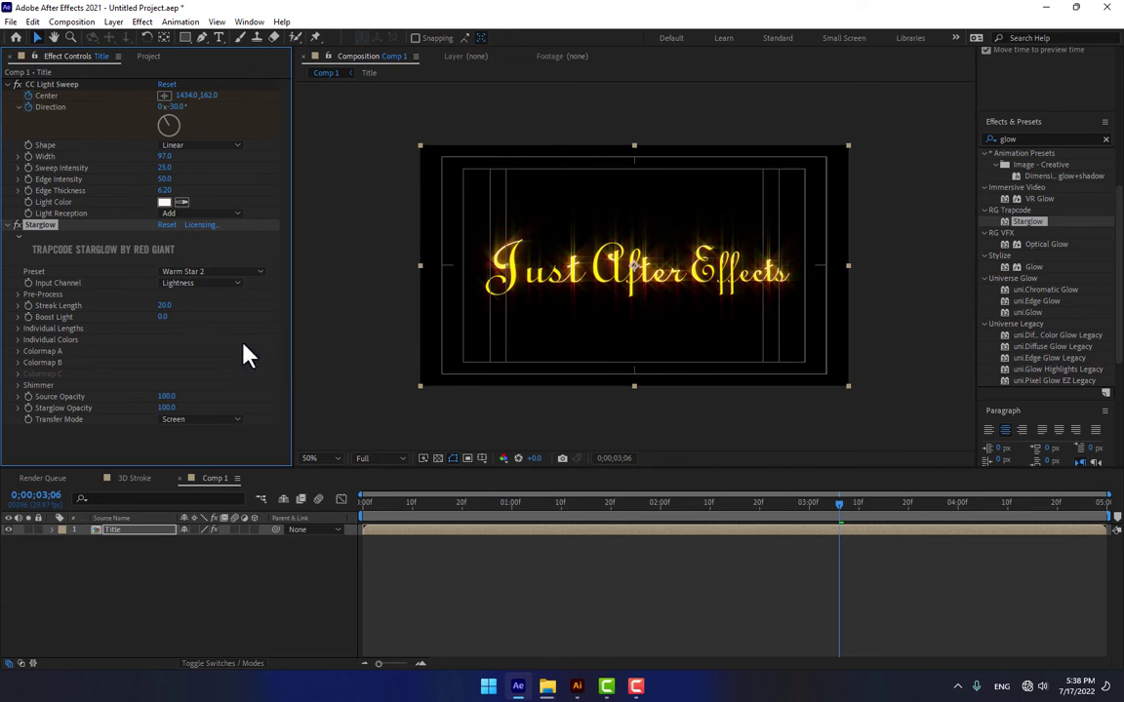
Set Starglow's Streak Length to 152 and keyframe it at 2 seconds.
left_click_drag(163, 313, 252, 304)
left_click_drag(415, 512, 662, 538)
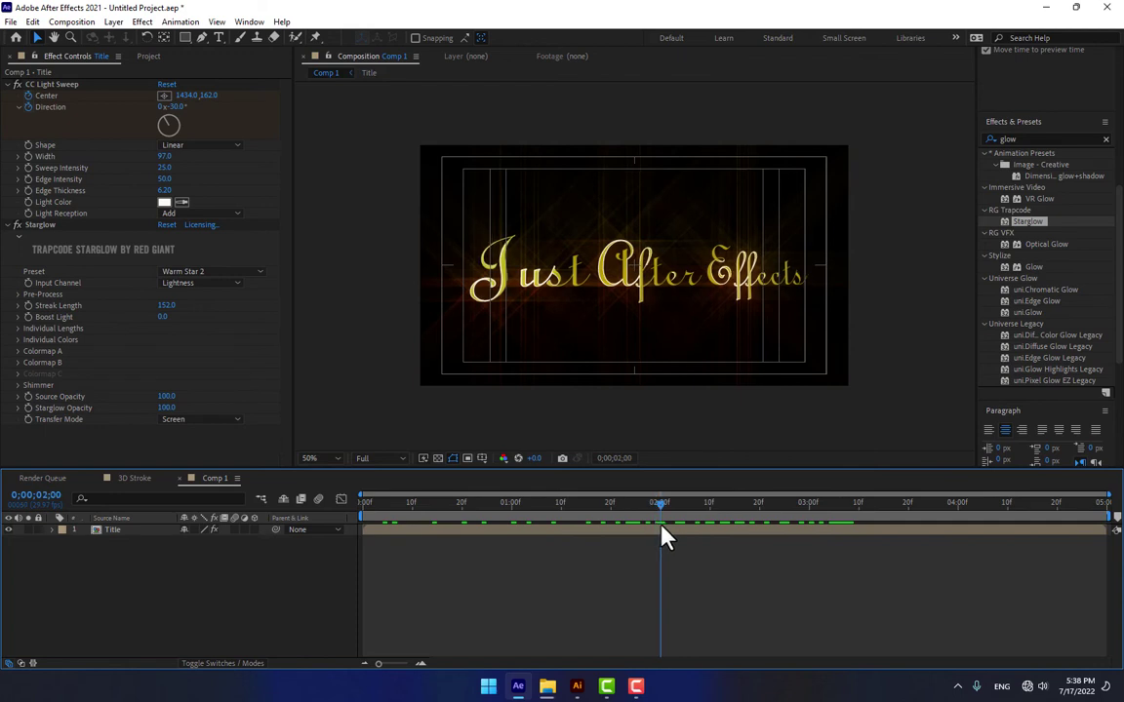
left_click(27, 313)
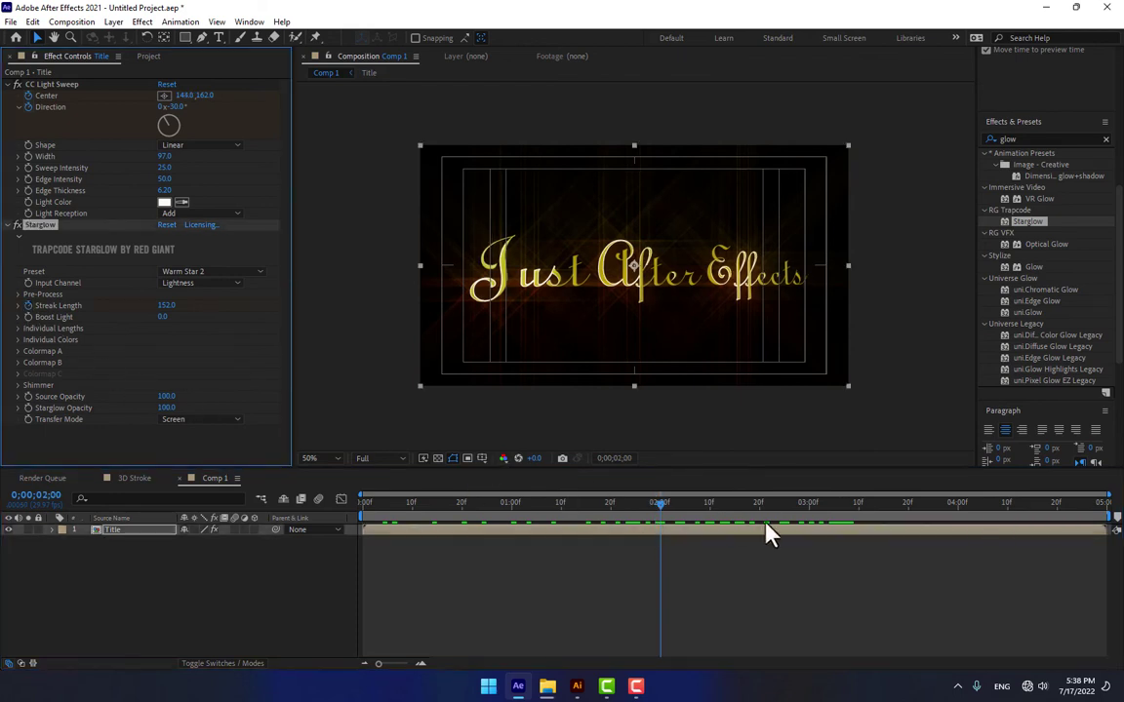
Keyframe a much longer Starglow Streak Length at 4 seconds and scrub through the title animation.
left_click(959, 511)
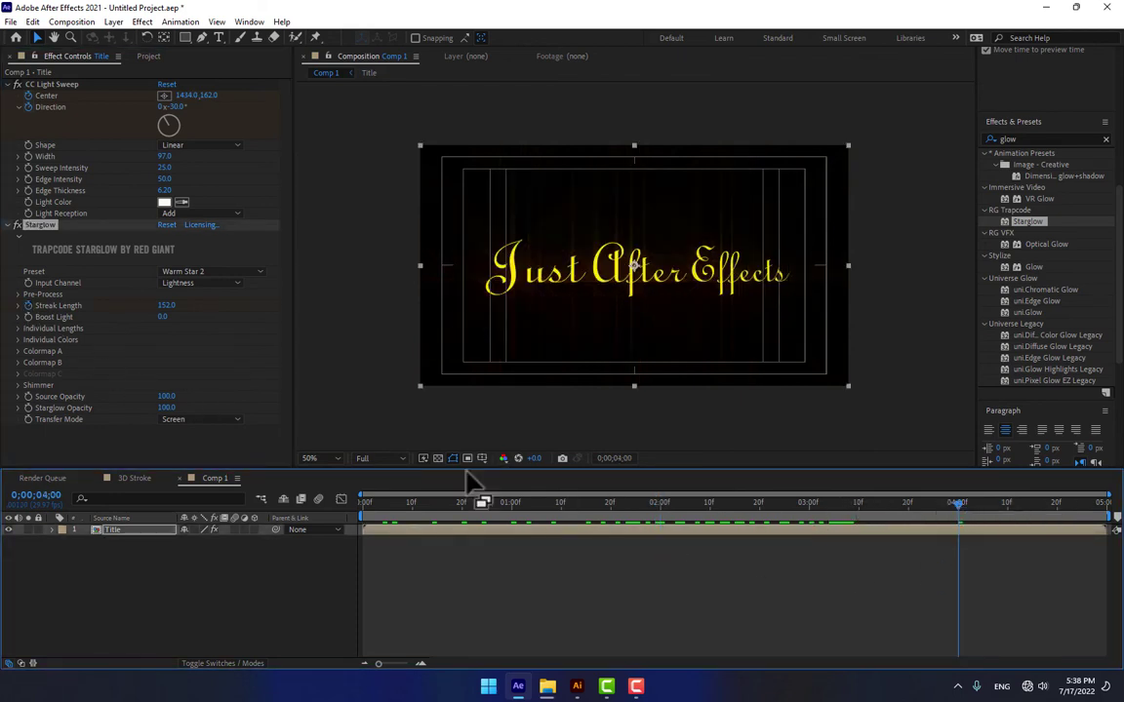
left_click_drag(181, 306, 367, 312)
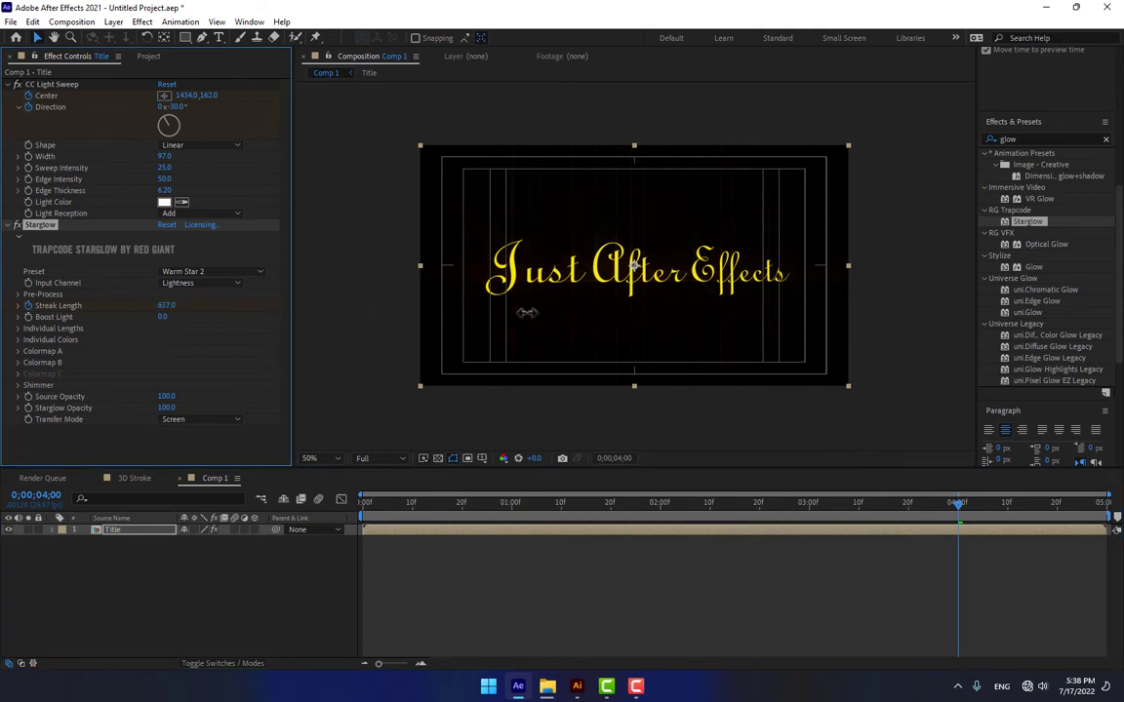
left_click(644, 607)
left_click_drag(556, 508, 432, 571)
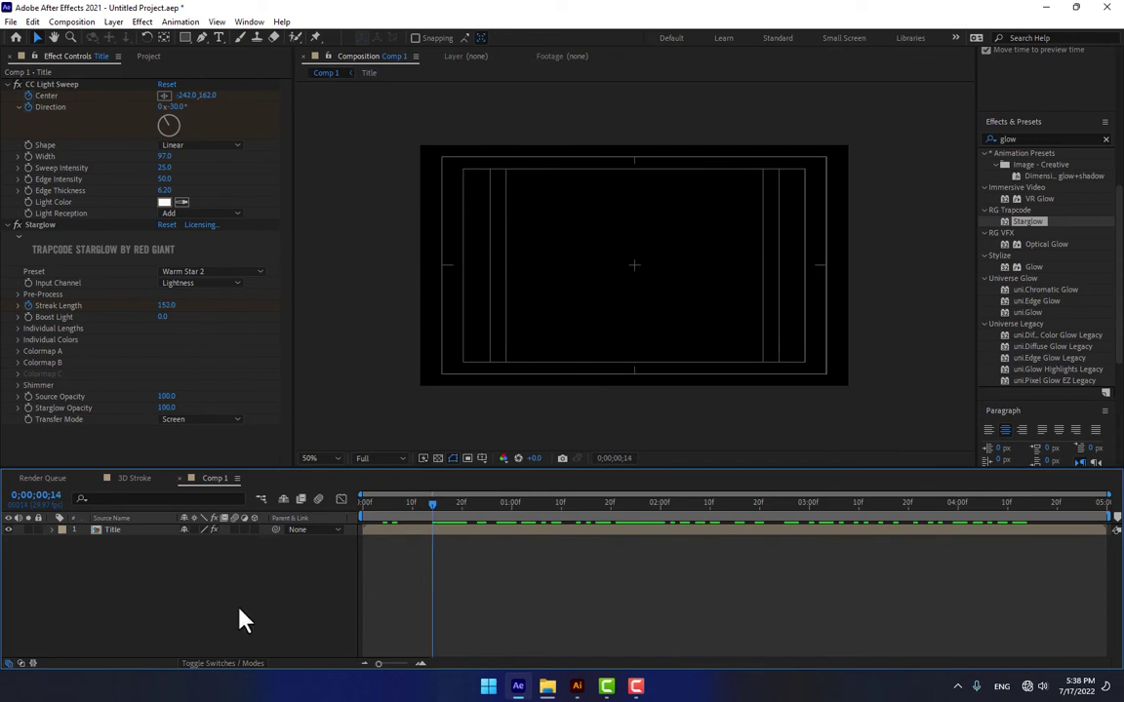
Create a new 1280 x 720 solid layer named Particle above the Title layer.
right_click(209, 610)
mouse_move(259, 450)
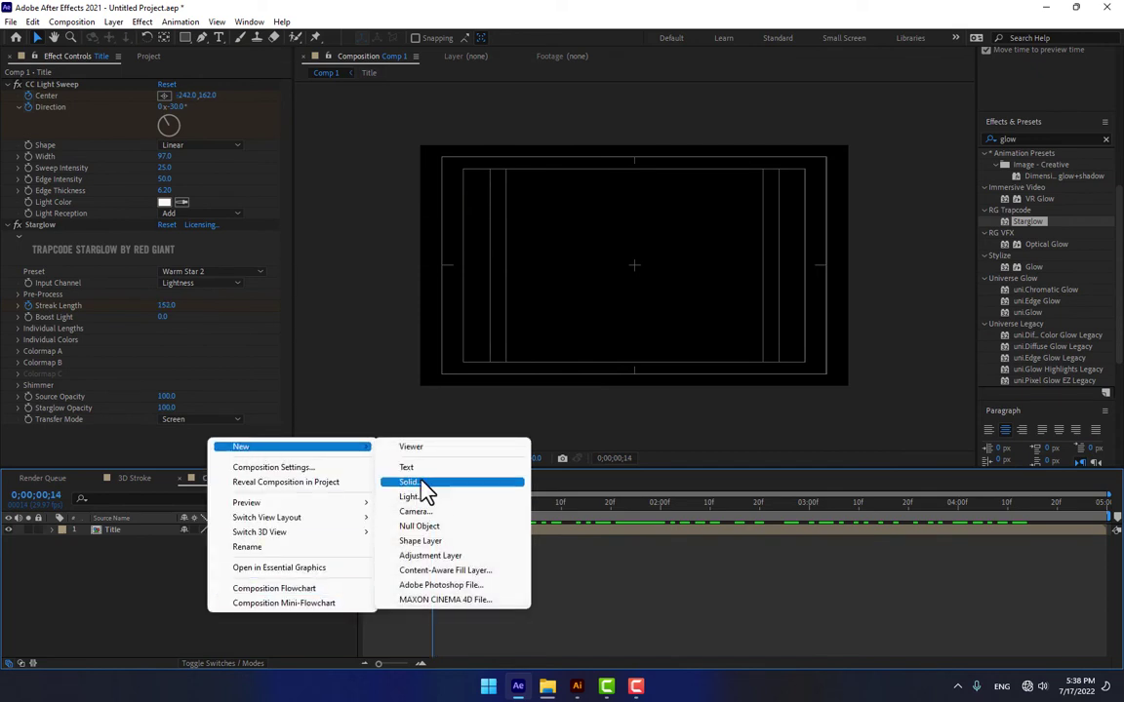
left_click(413, 482)
type("Pa")
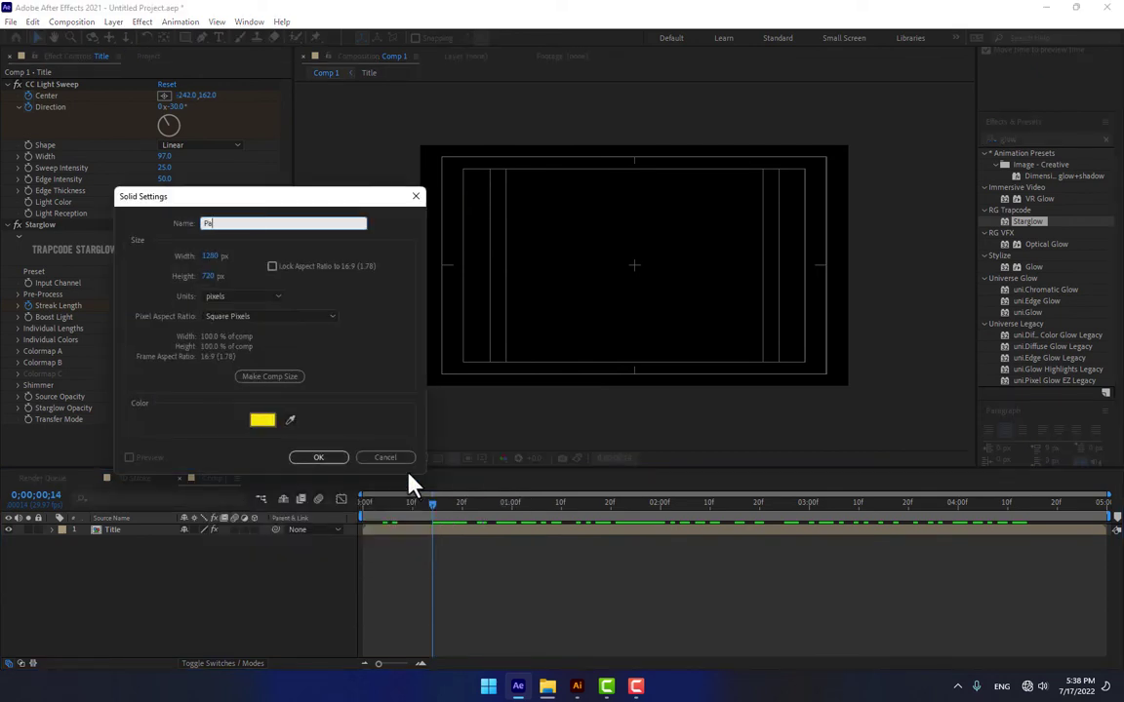
type("rticle")
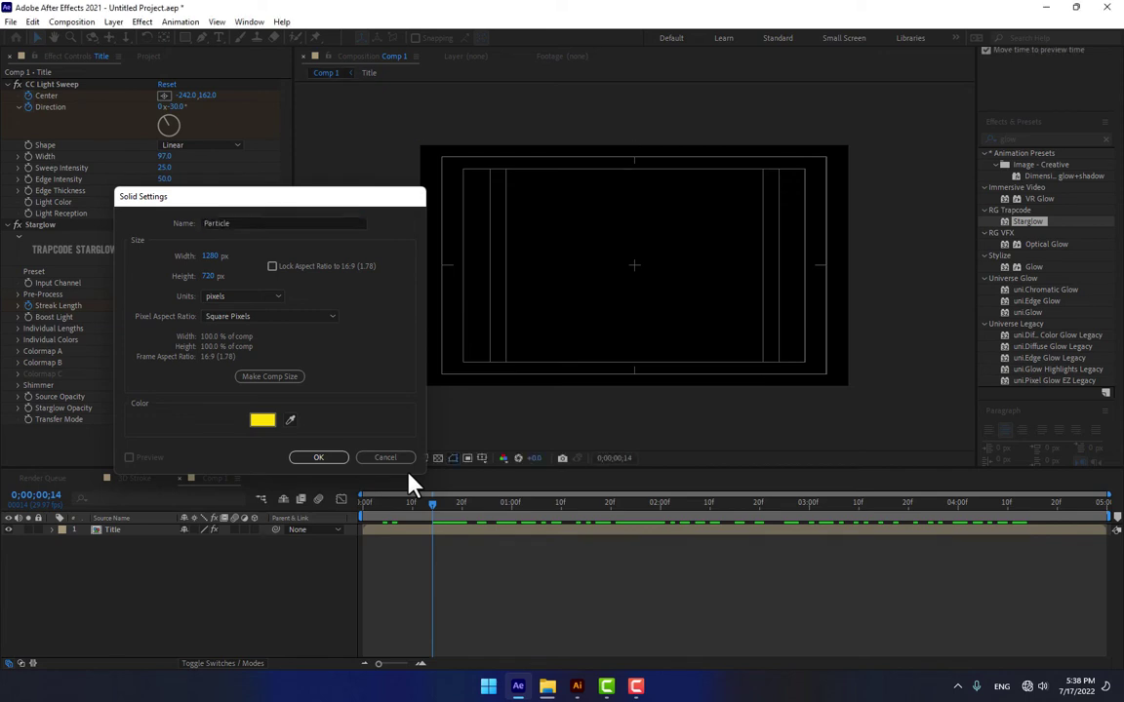
key("Return")
Apply Trapcode Particular to the Particle solid and preview the particles up to 0;00;01;12.
left_click(144, 21)
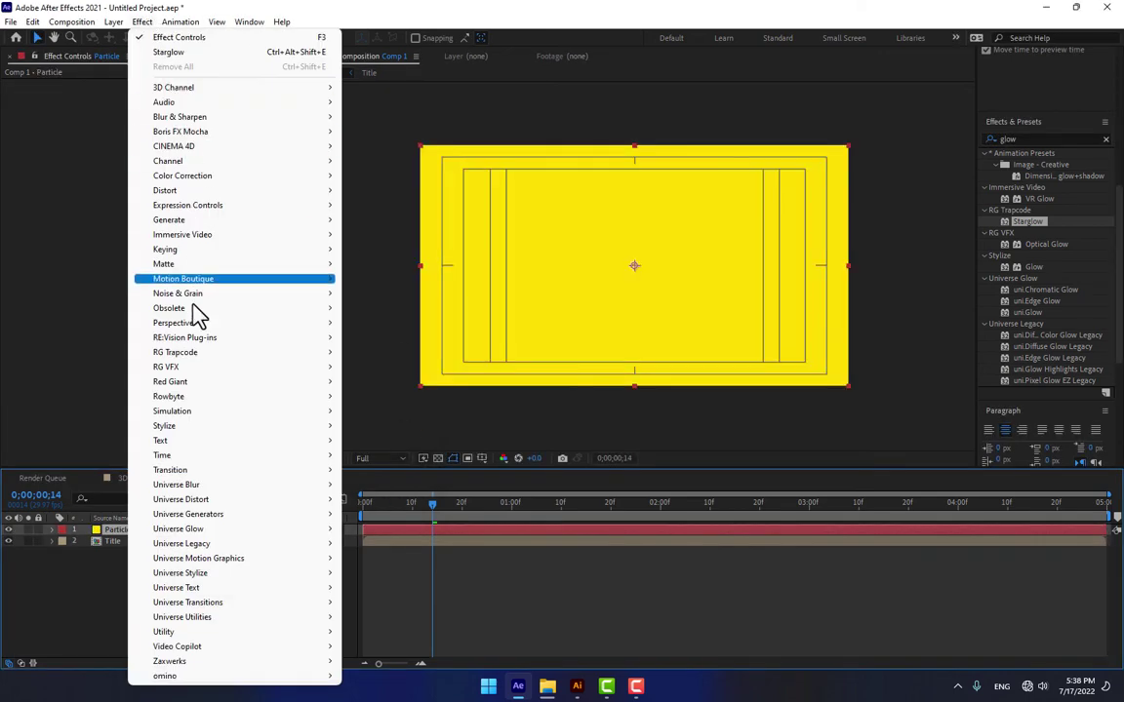
mouse_move(318, 355)
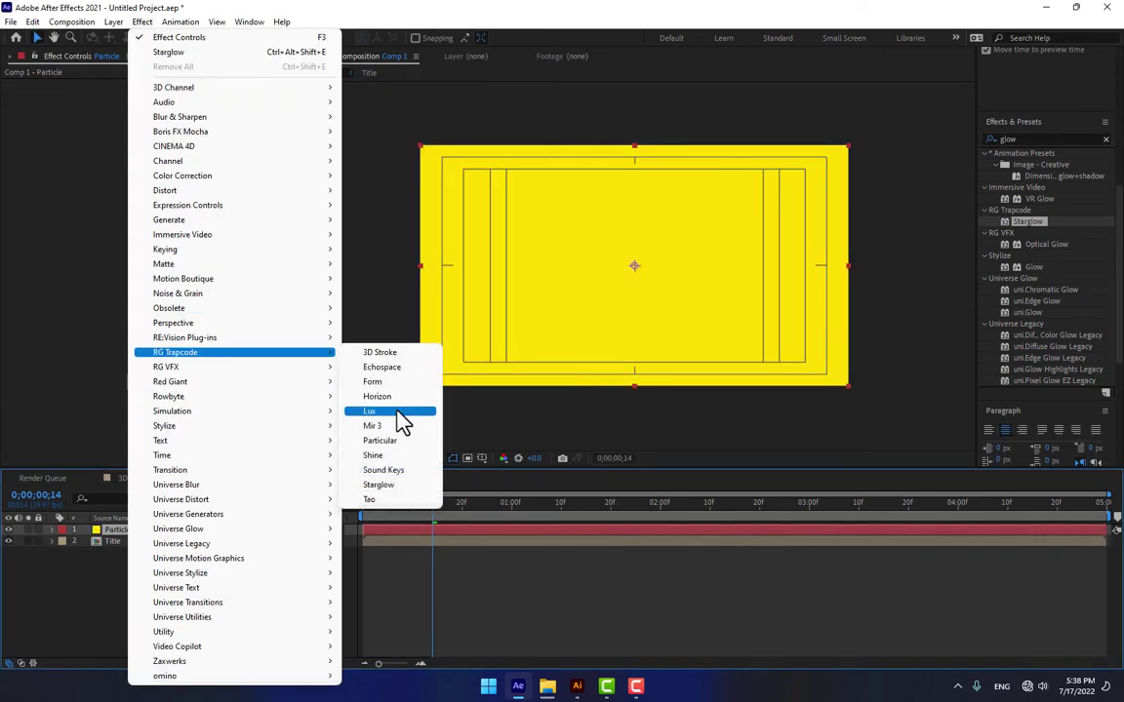
left_click(394, 443)
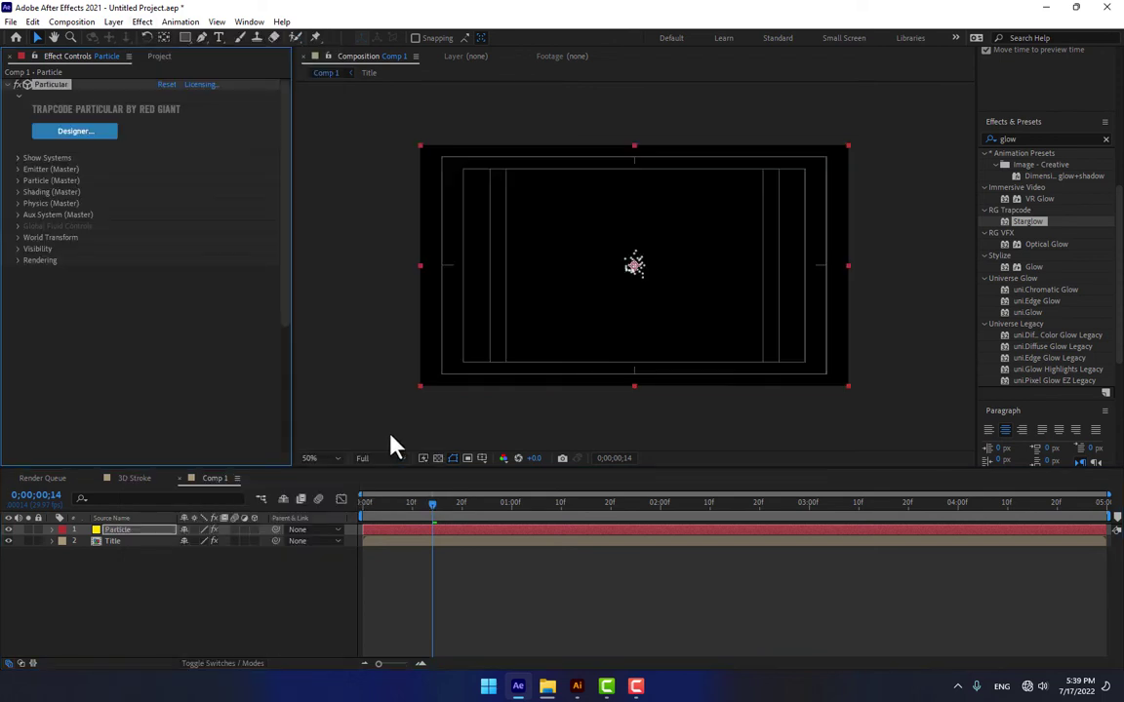
key("space")
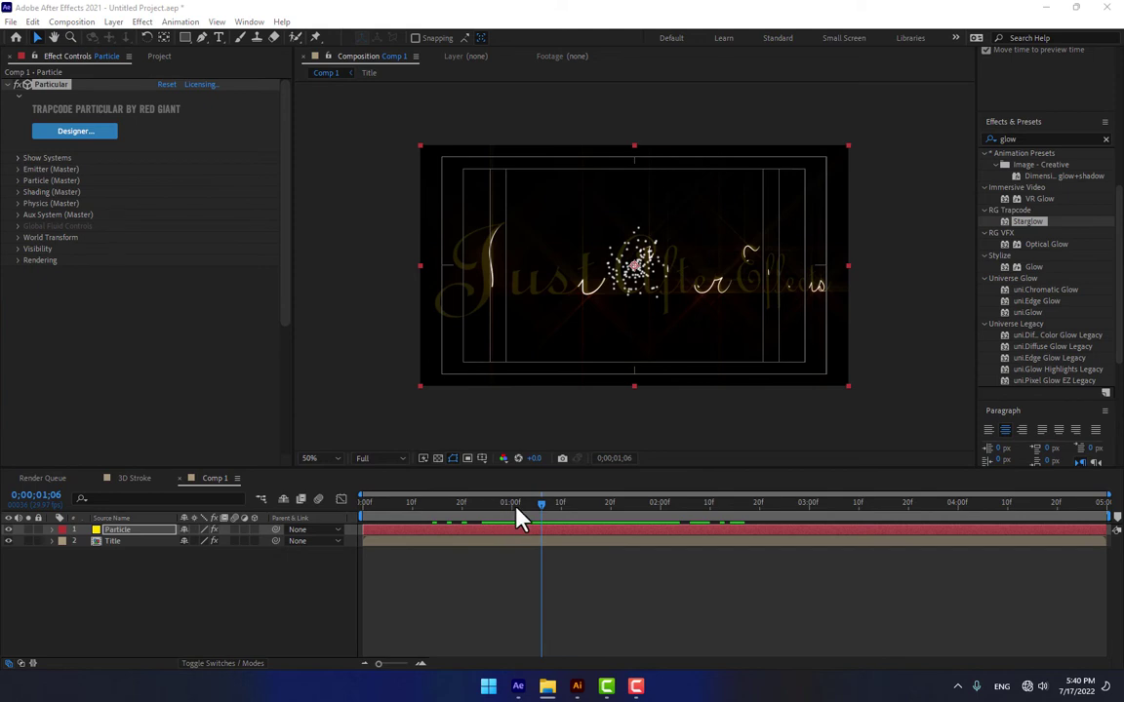
left_click_drag(516, 517, 571, 521)
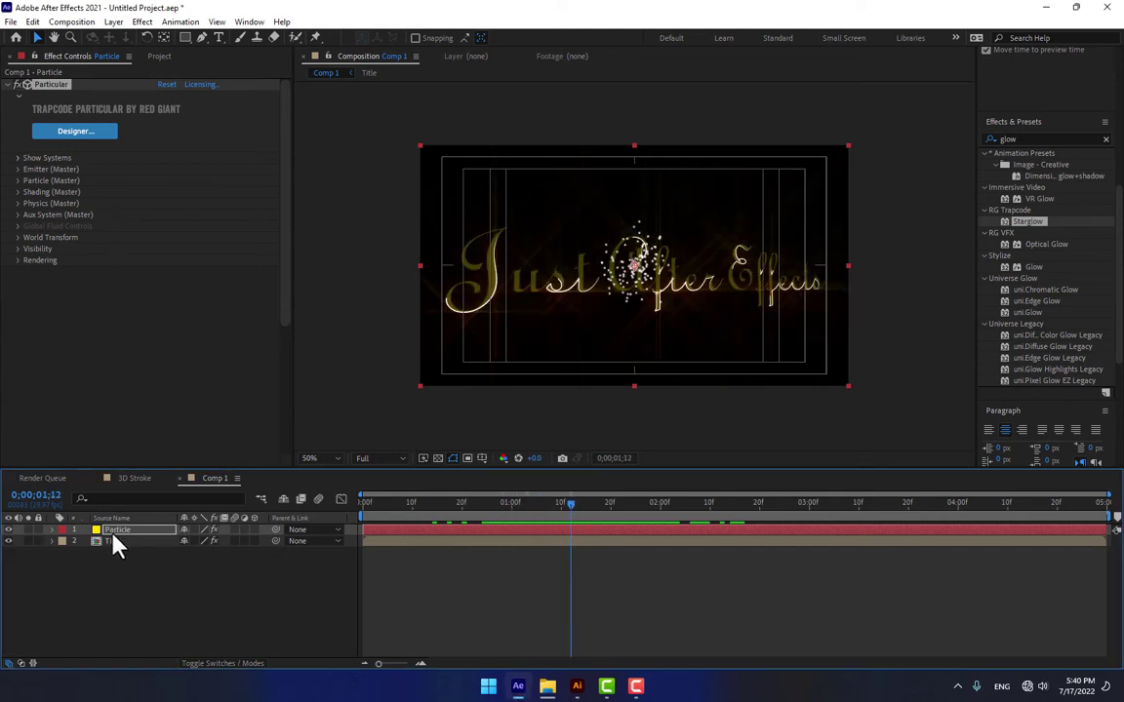
Make Particular's emitter a Box with XYZ Individual sizes 1899, 0 and 1277, positioned below the frame at 640, 770.
left_click(110, 363)
left_click(17, 170)
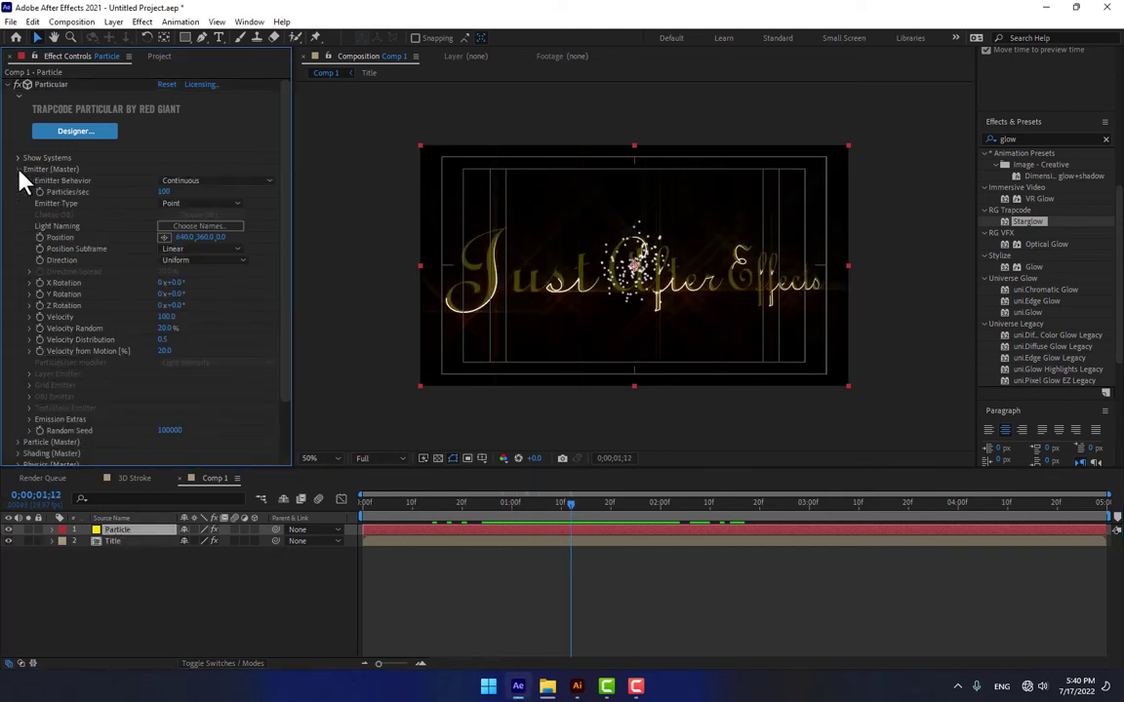
left_click(190, 207)
left_click(206, 232)
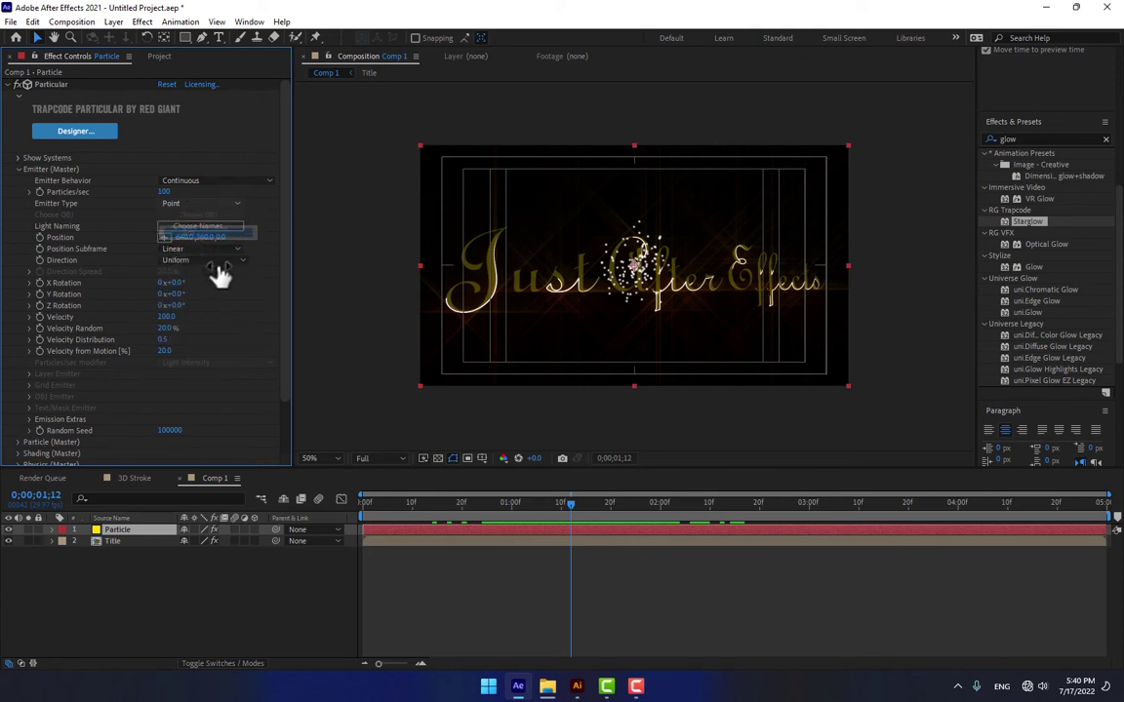
left_click(207, 363)
left_click(220, 391)
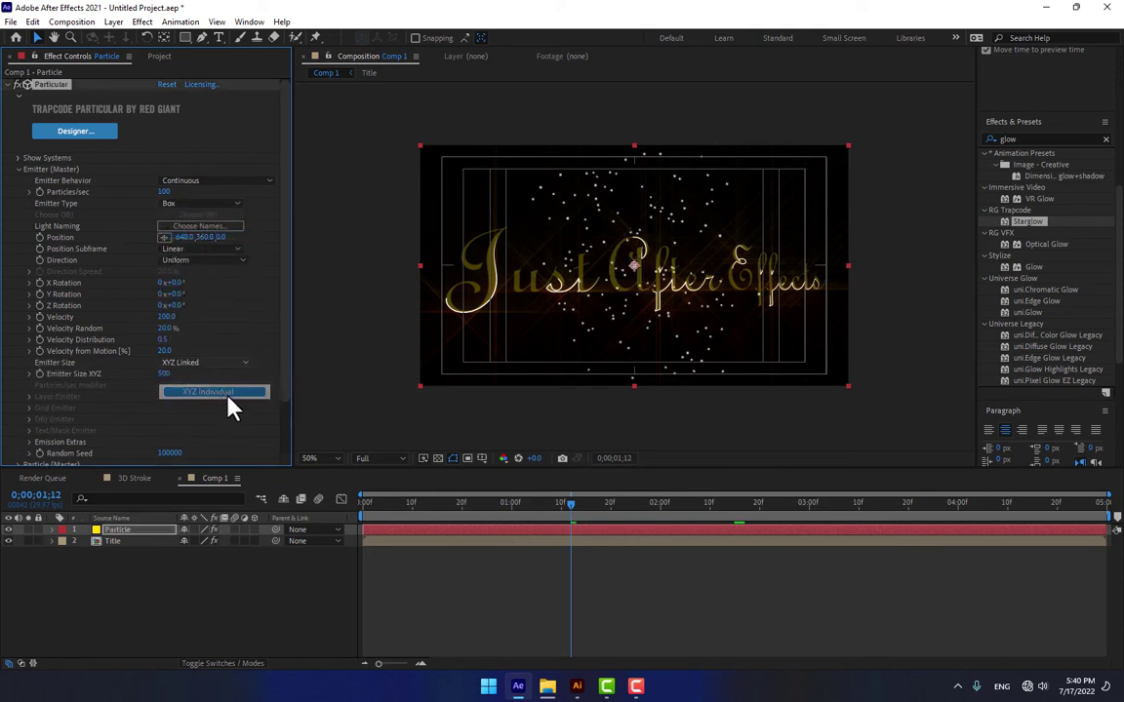
left_click_drag(174, 376, 1107, 343)
left_click_drag(163, 385, 634, 402)
In Particular's Air physics, set Wind X to 258 and Wind Y to -502.
scroll(112, 447, "down", 2)
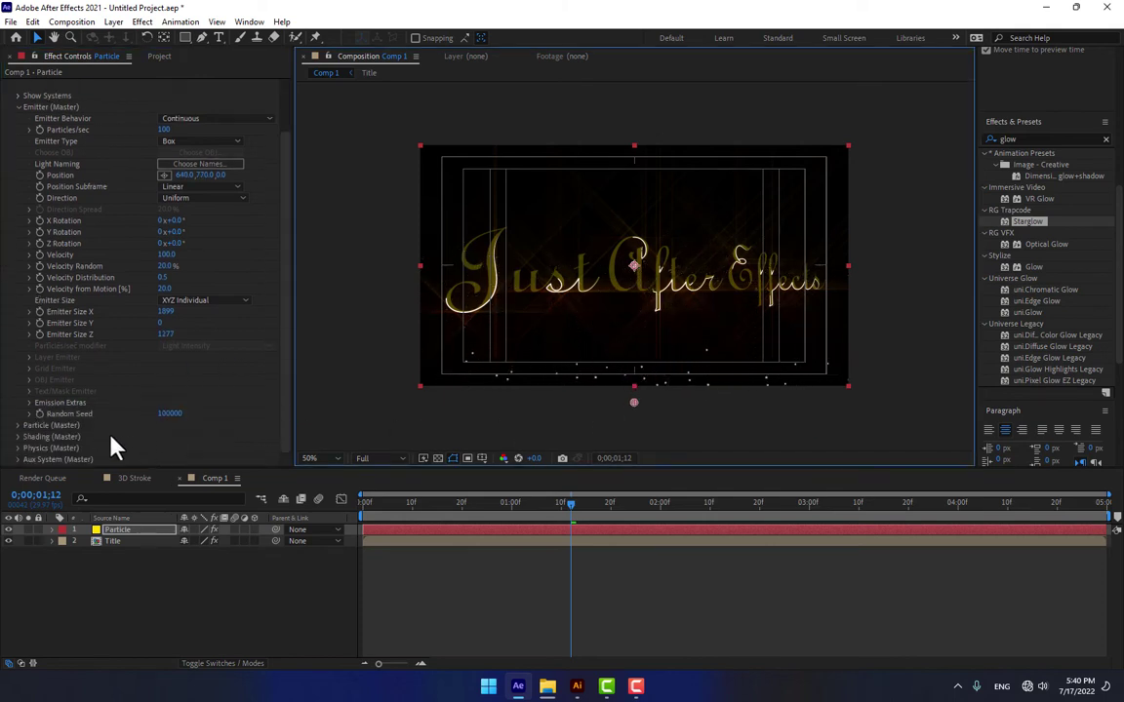
left_click(19, 448)
scroll(56, 453, "down", 2)
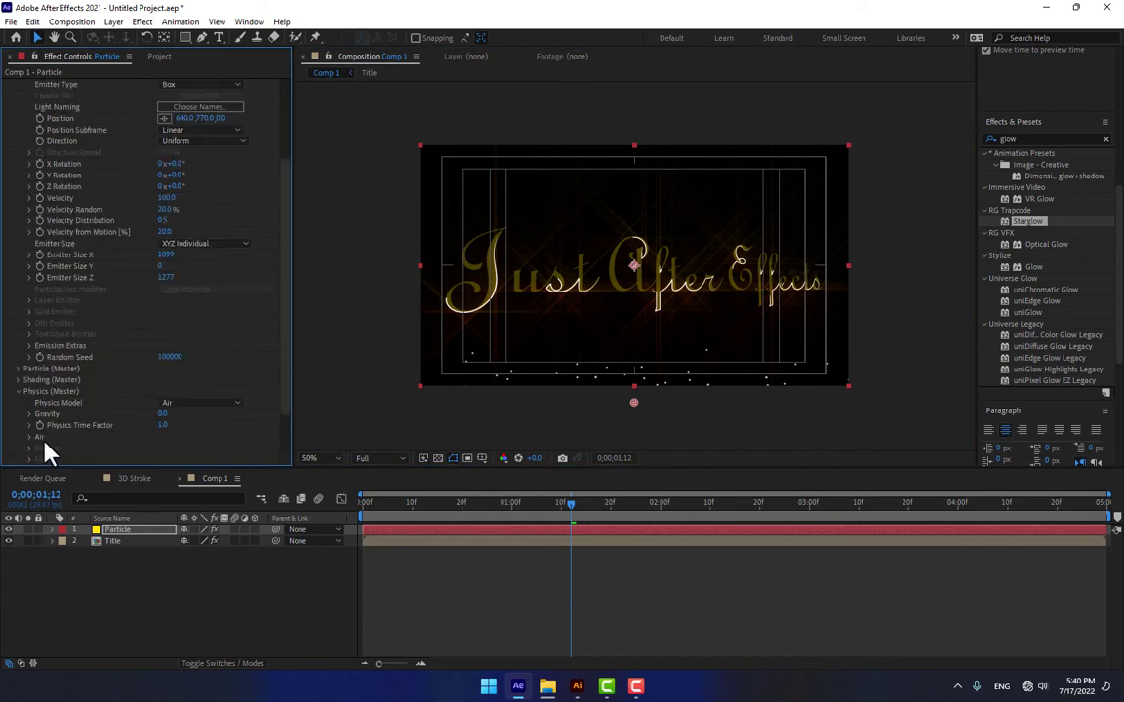
left_click(29, 439)
scroll(154, 419, "down", 6)
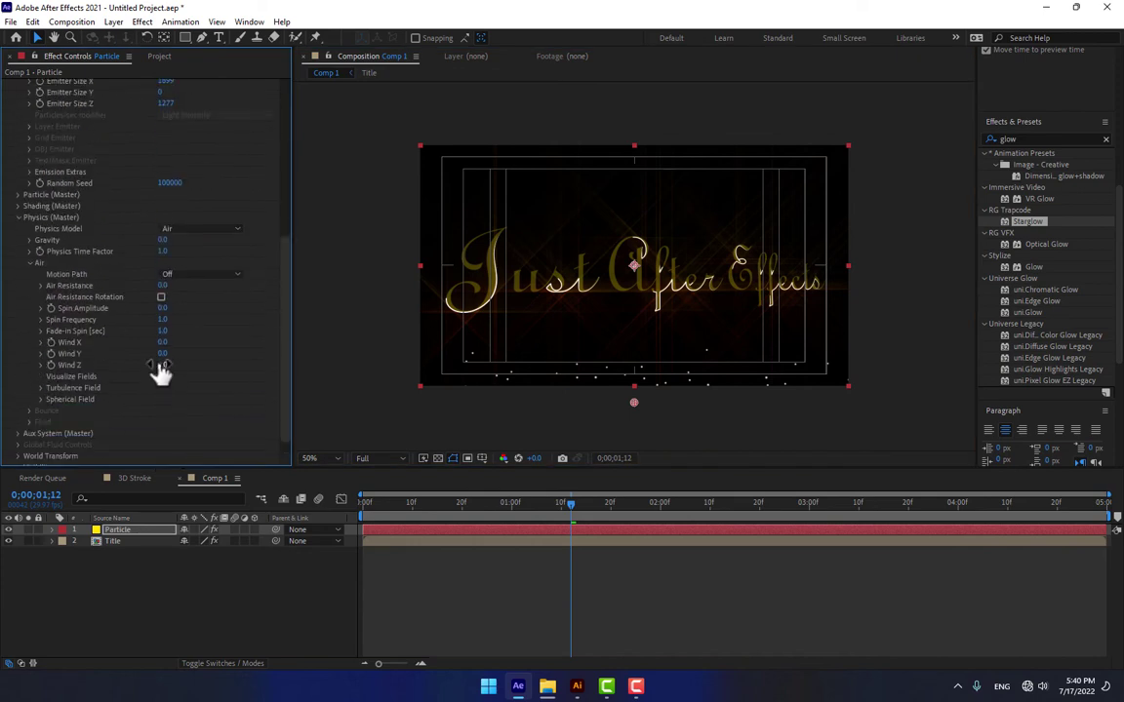
left_click_drag(162, 353, 5, 440)
left_click_drag(3, 497, 285, 230)
Change Particular's Particle Type to Glow Sphere (No DOF).
left_click(17, 380)
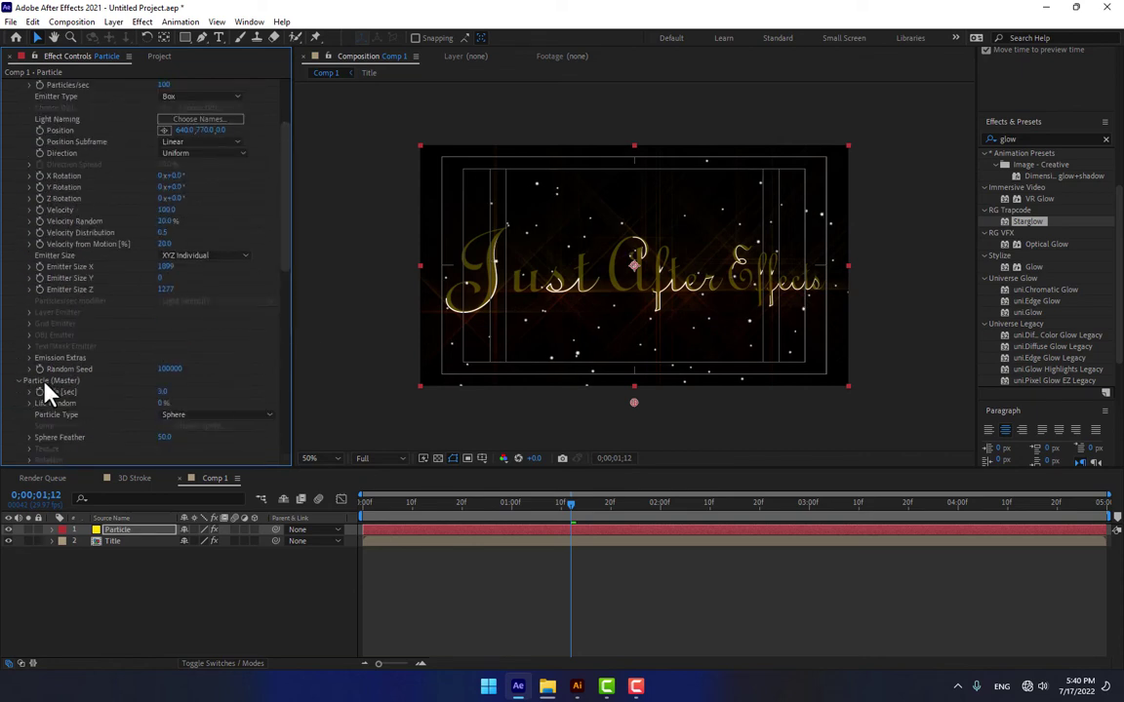
scroll(271, 246, "down", 5)
left_click(210, 232)
left_click(207, 264)
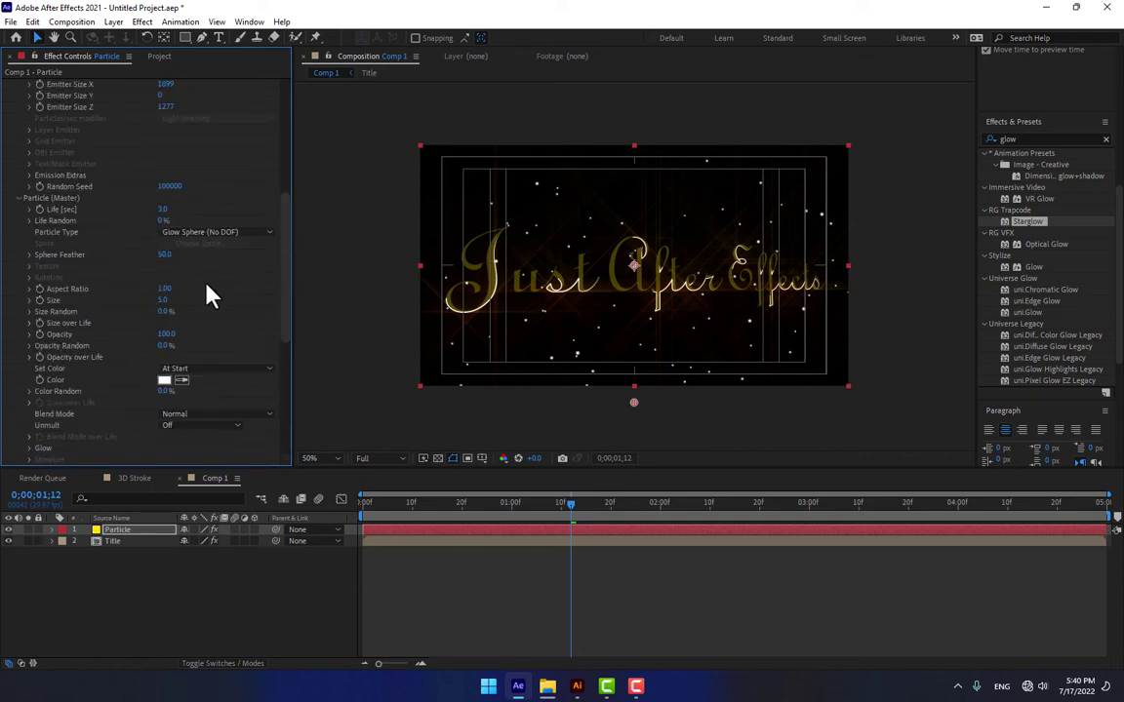
Set the particles' Size to 2 and their Size Random to 51%.
left_click(163, 300)
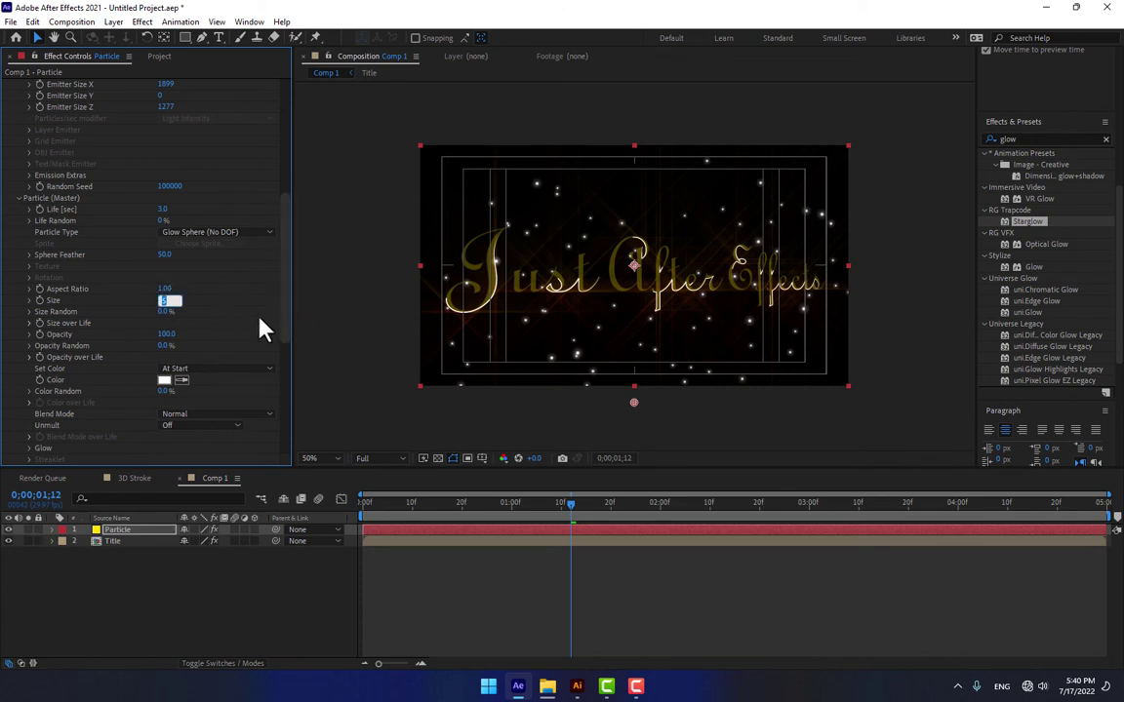
type("2")
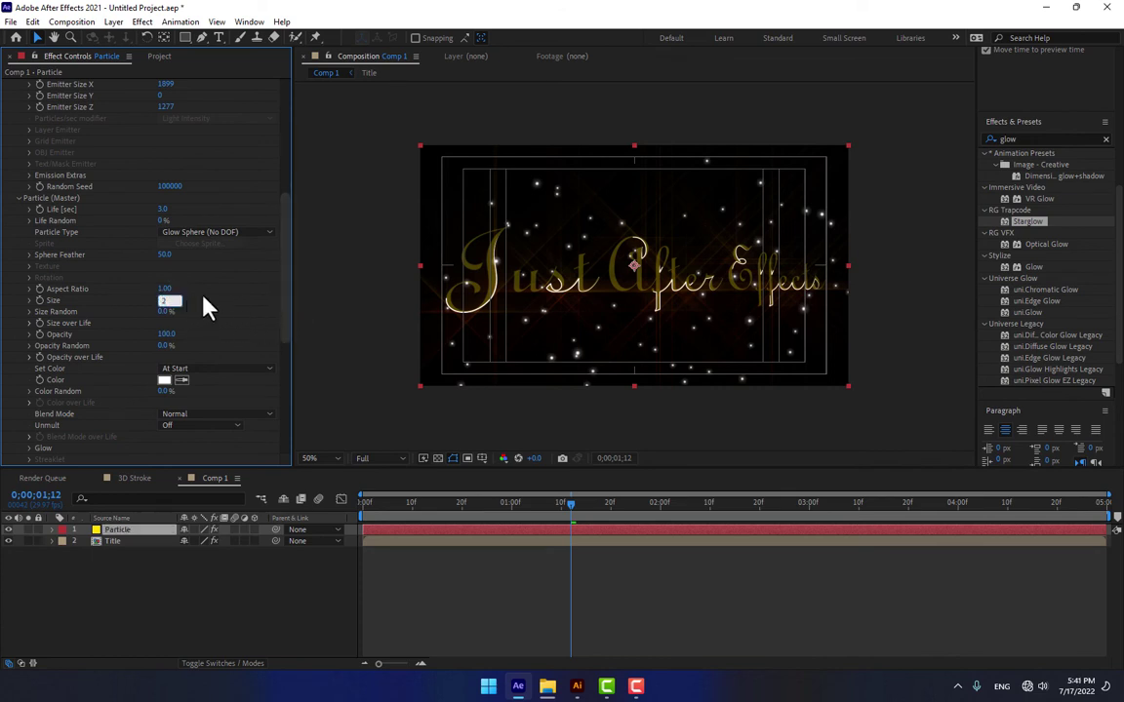
key("Return")
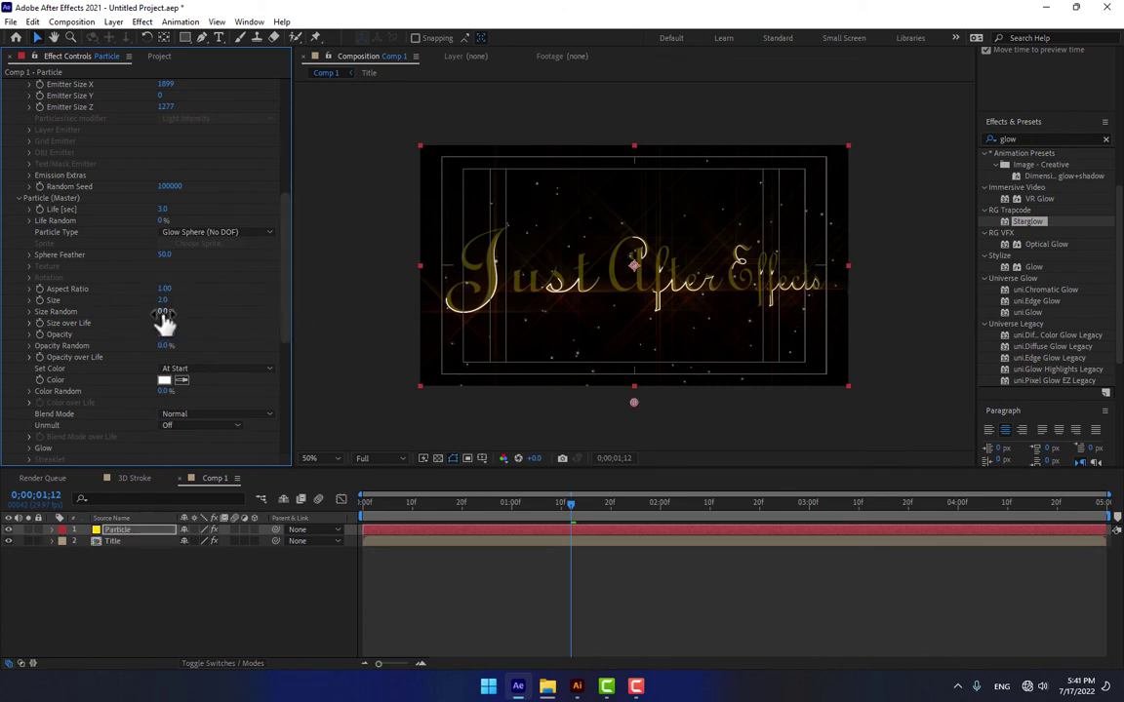
left_click_drag(164, 312, 200, 310)
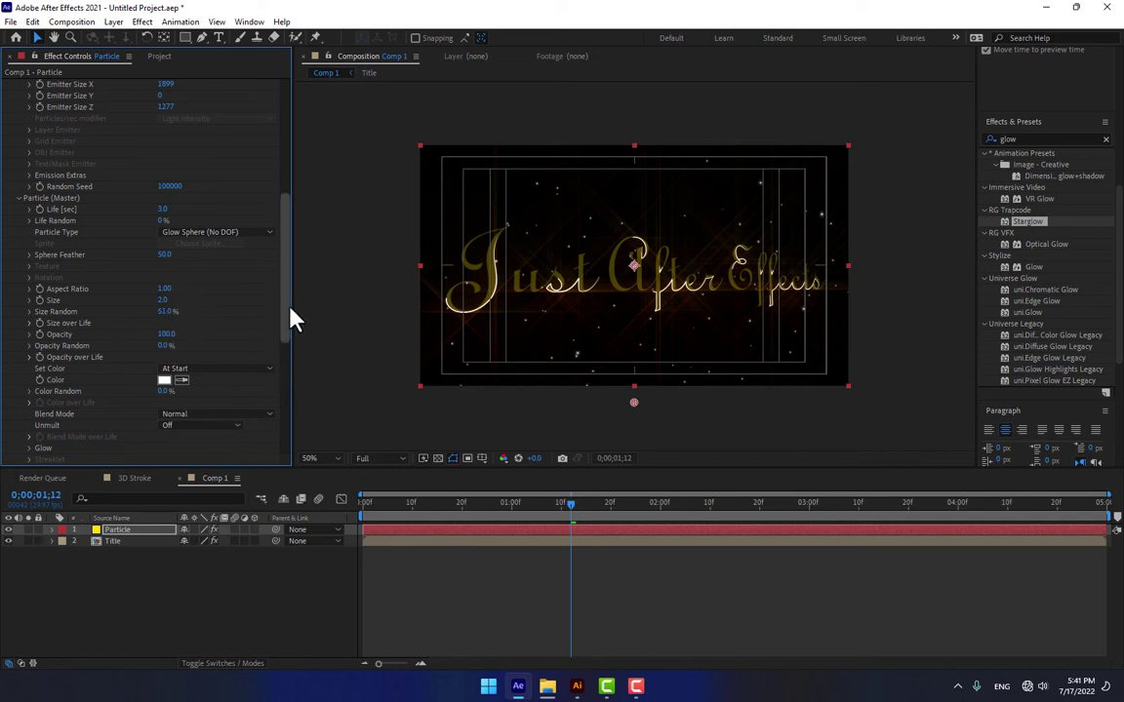
Change the particle color from white to a golden orange.
left_click_drag(291, 316, 186, 296)
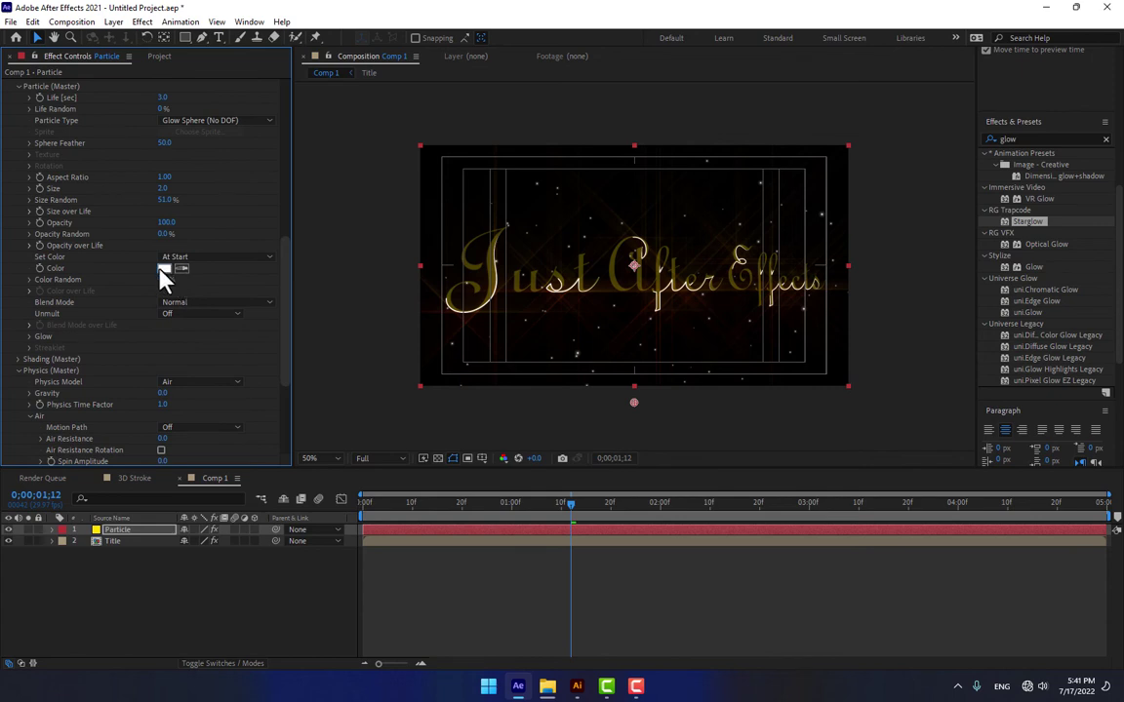
left_click(164, 269)
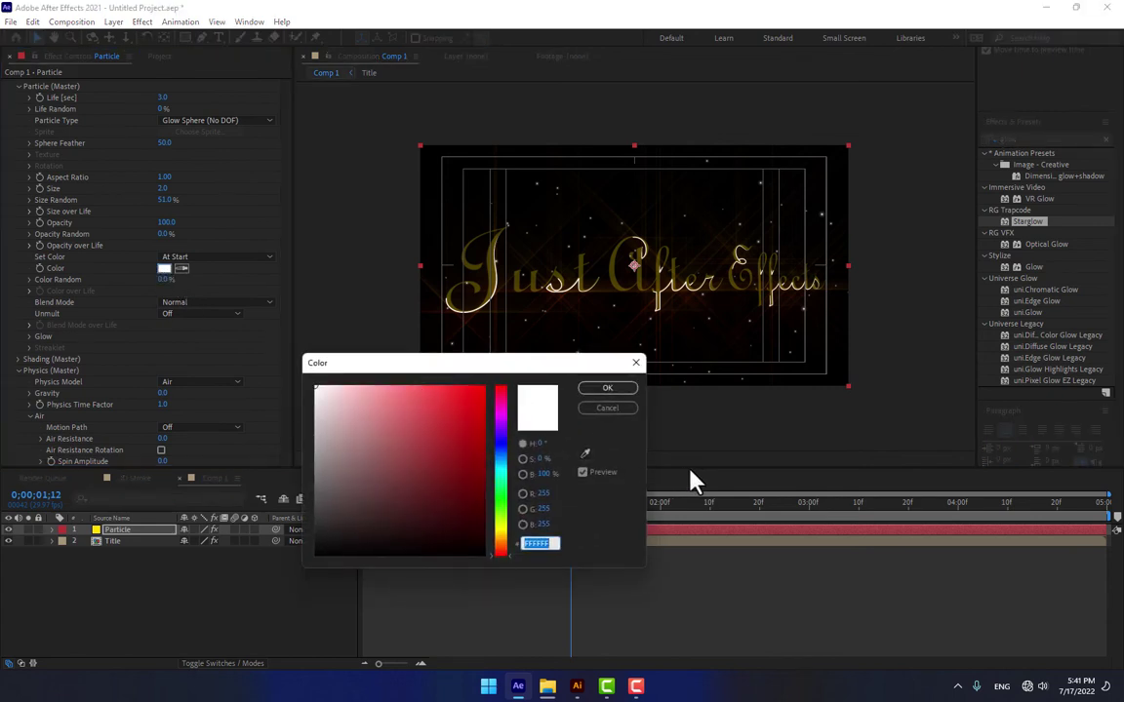
type("FFAE00")
key("Tab")
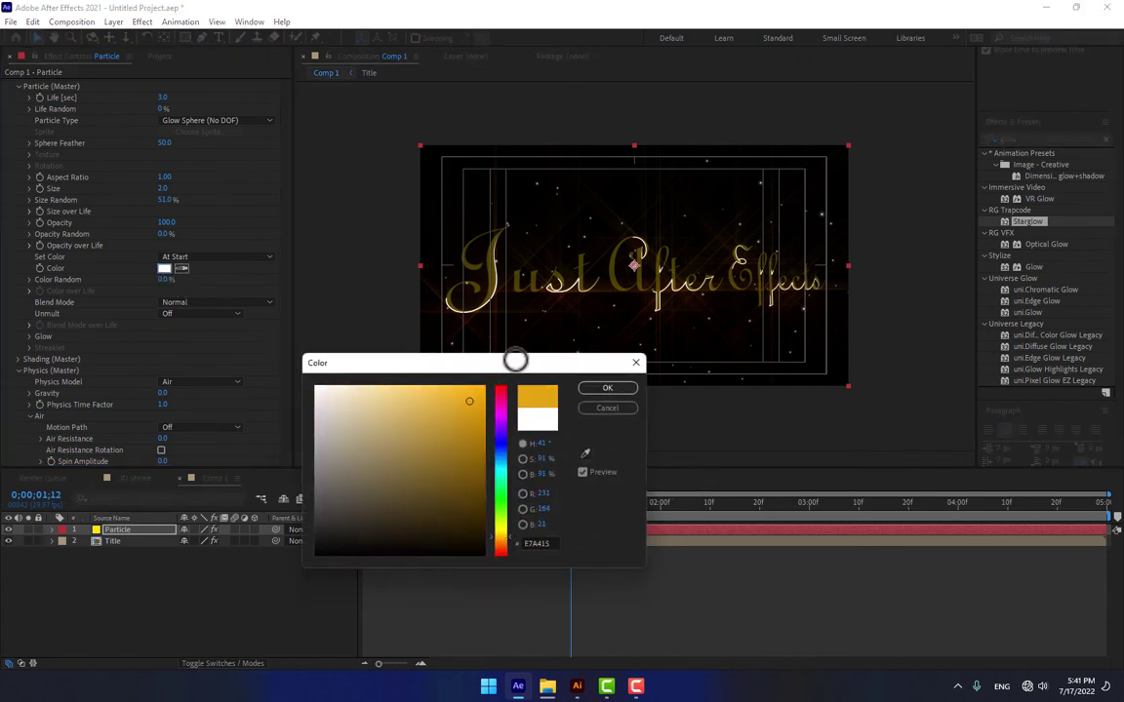
left_click(606, 389)
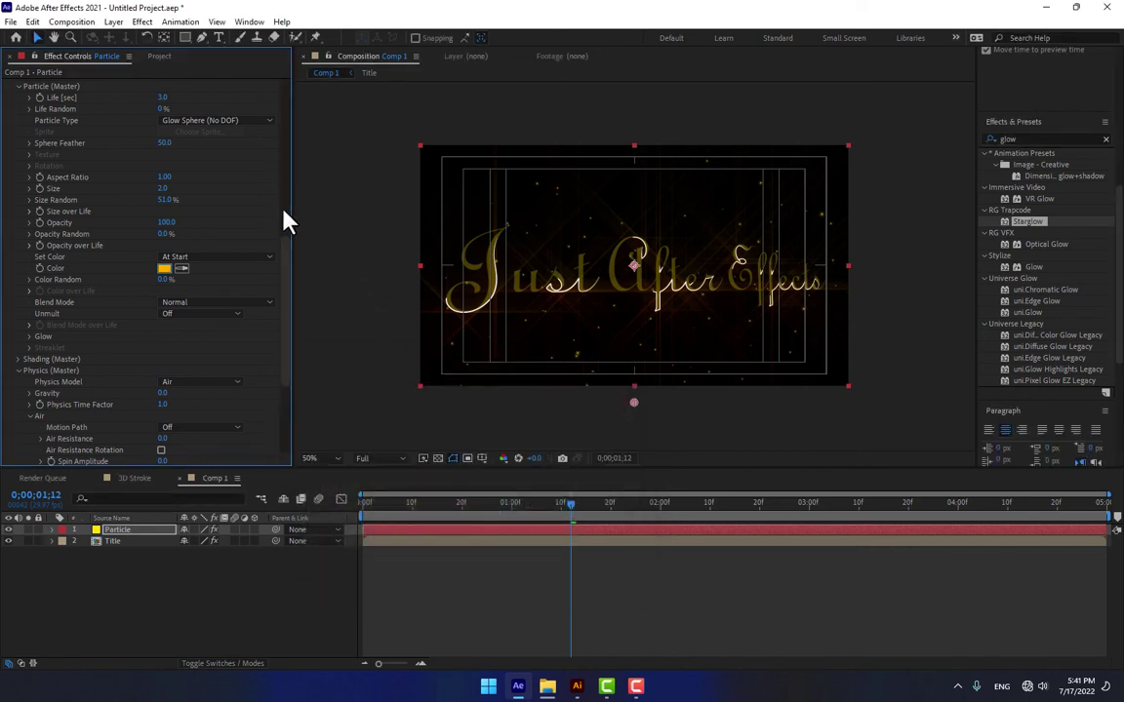
Turn on Motion Blur in Particular's Rendering settings and set the Shutter Angle to 732.
left_click_drag(283, 220, 283, 359)
left_click(16, 459)
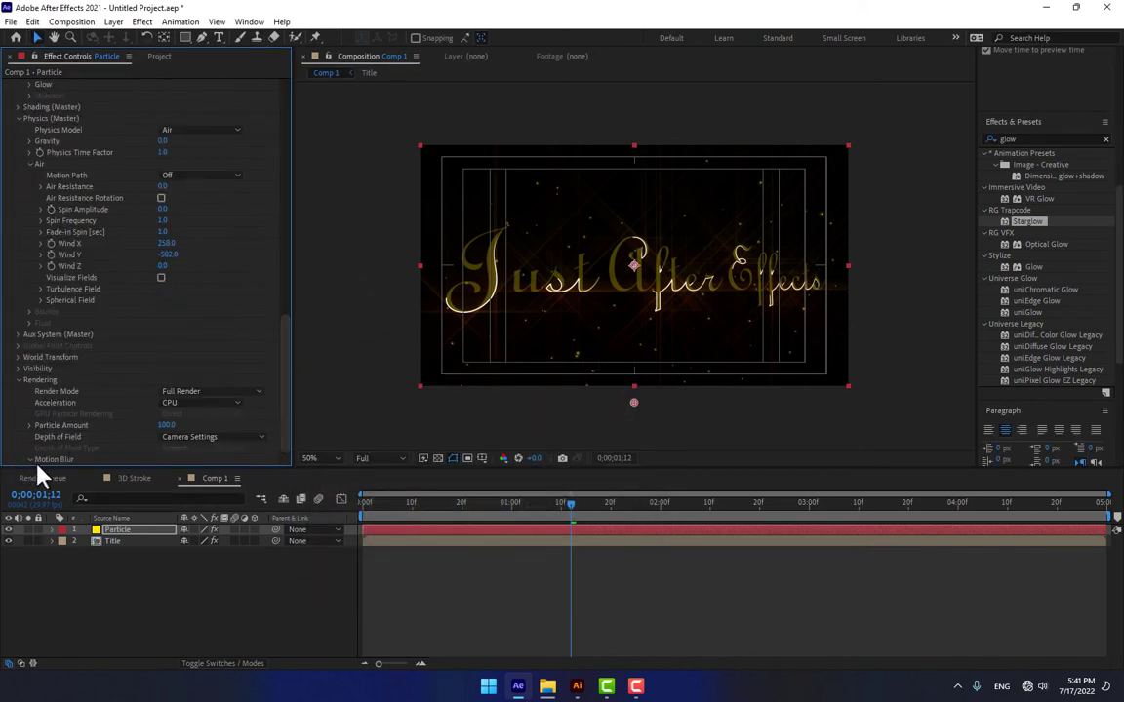
left_click(30, 459)
left_click(181, 380)
left_click(205, 425)
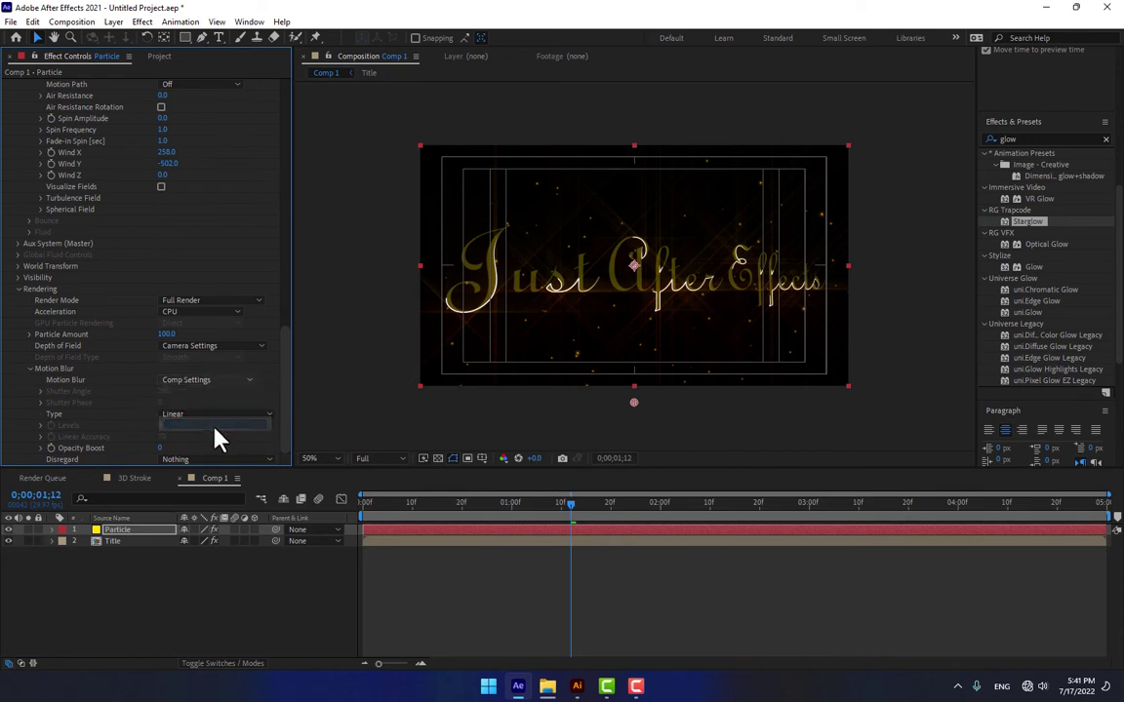
left_click_drag(164, 391, 409, 426)
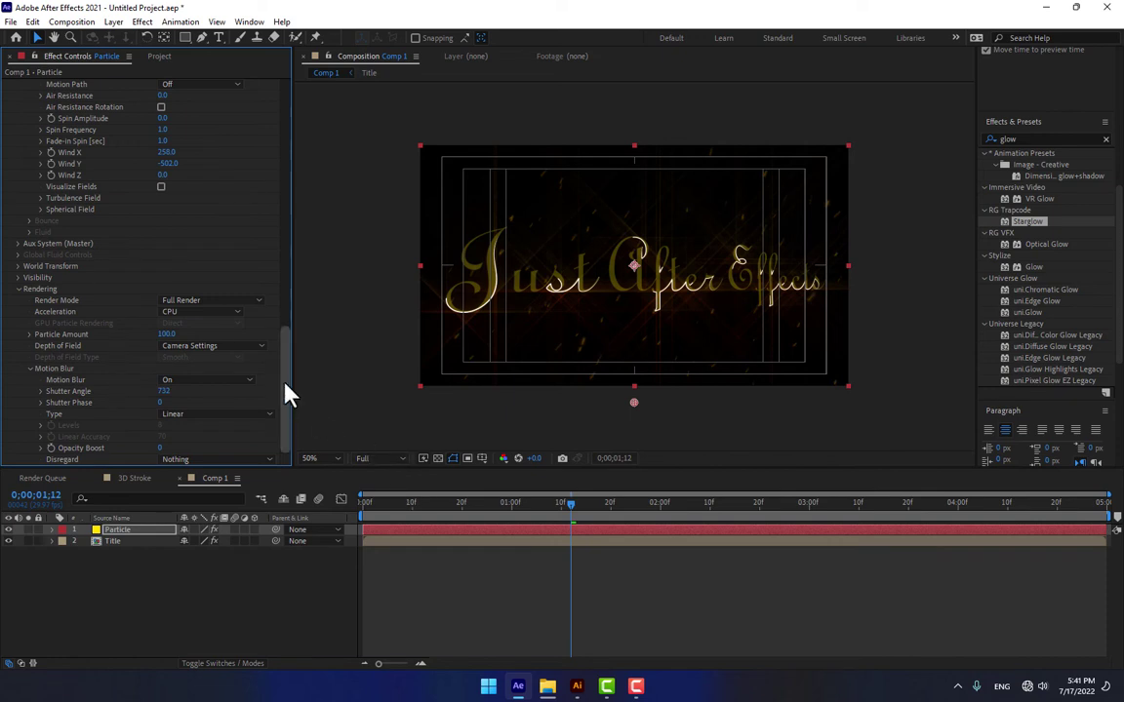
Set Particular's emission rate to 500 particles per second.
left_click_drag(288, 379, 318, 96)
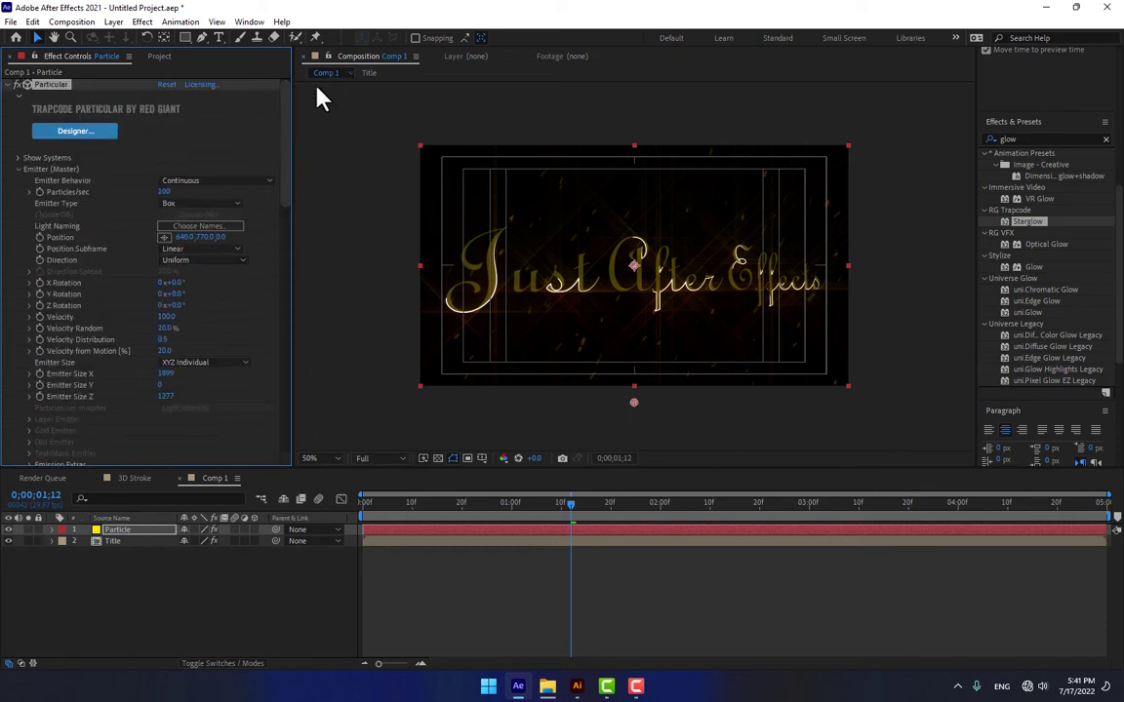
left_click(168, 193)
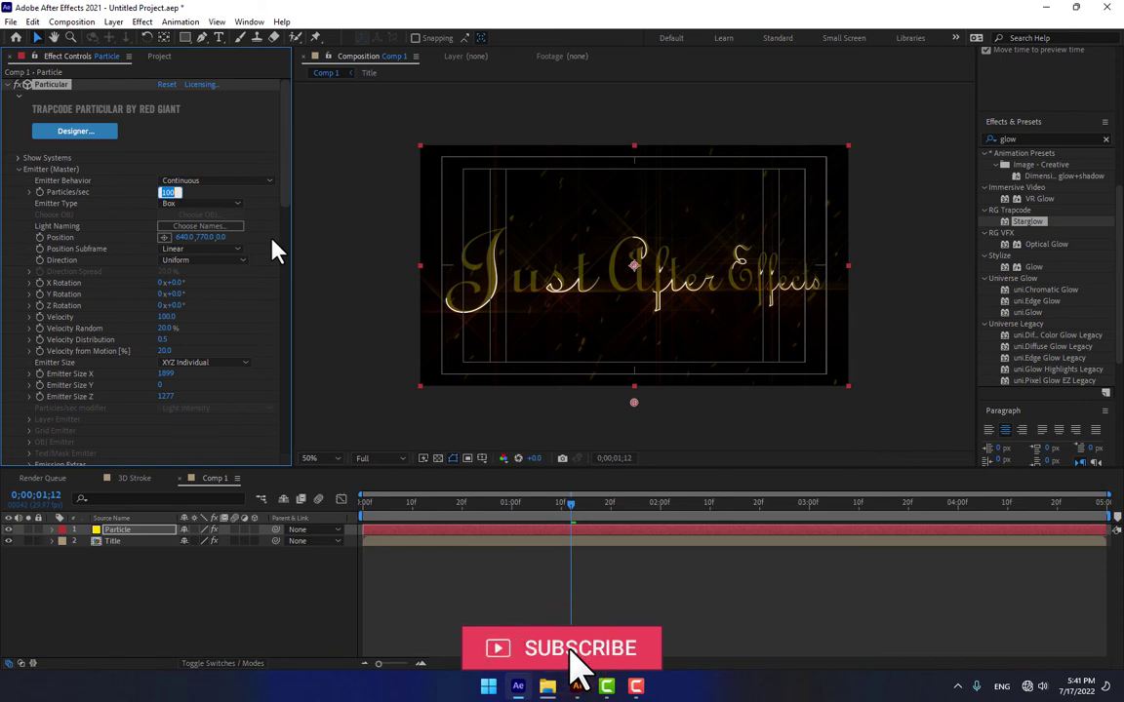
type("500")
key("Return")
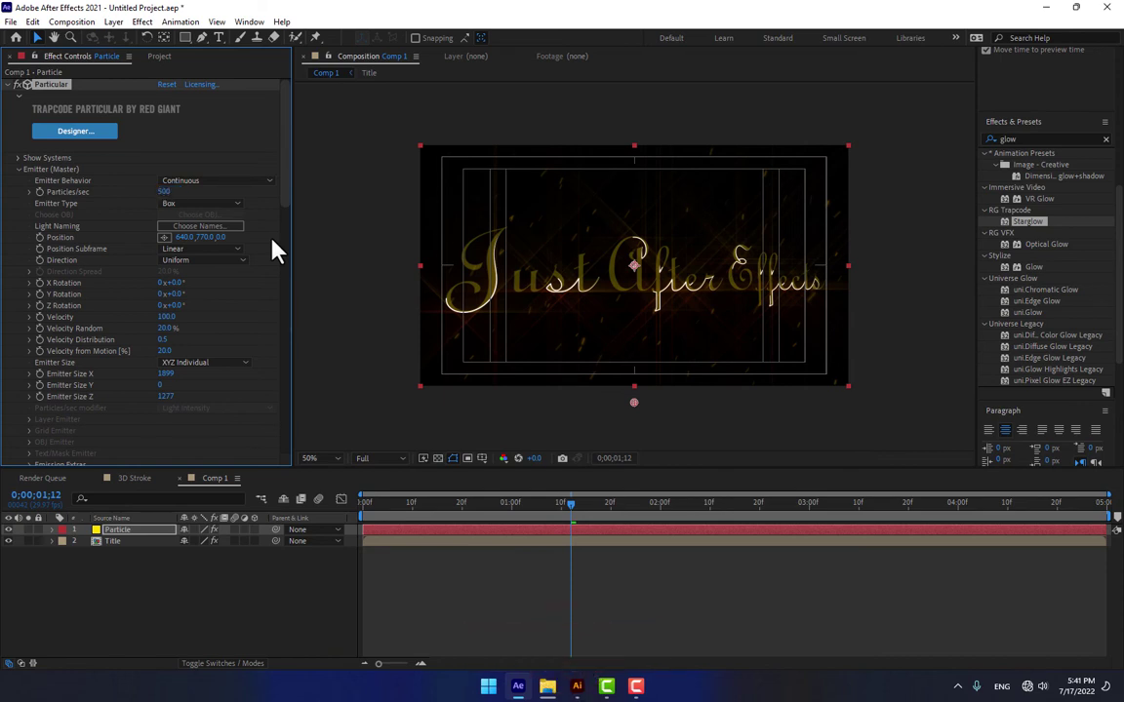
Change the particle color from golden orange to bright yellow.
left_click_drag(284, 206, 302, 322)
scroll(299, 324, "down", 2)
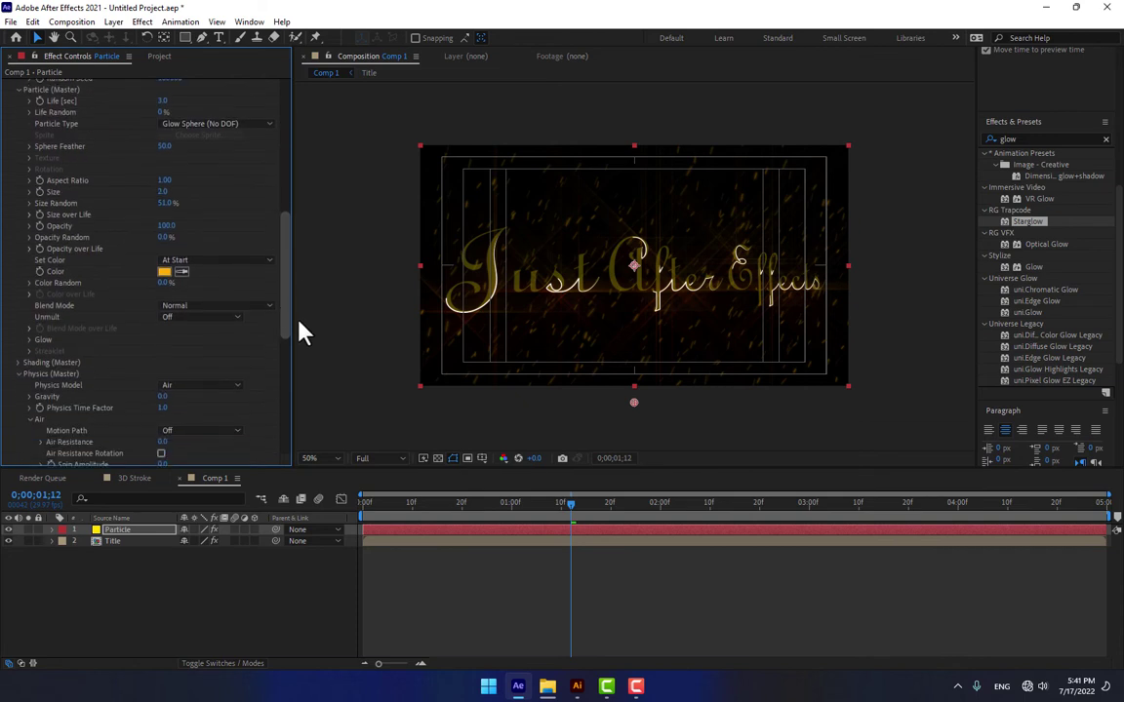
left_click(167, 264)
left_click(500, 527)
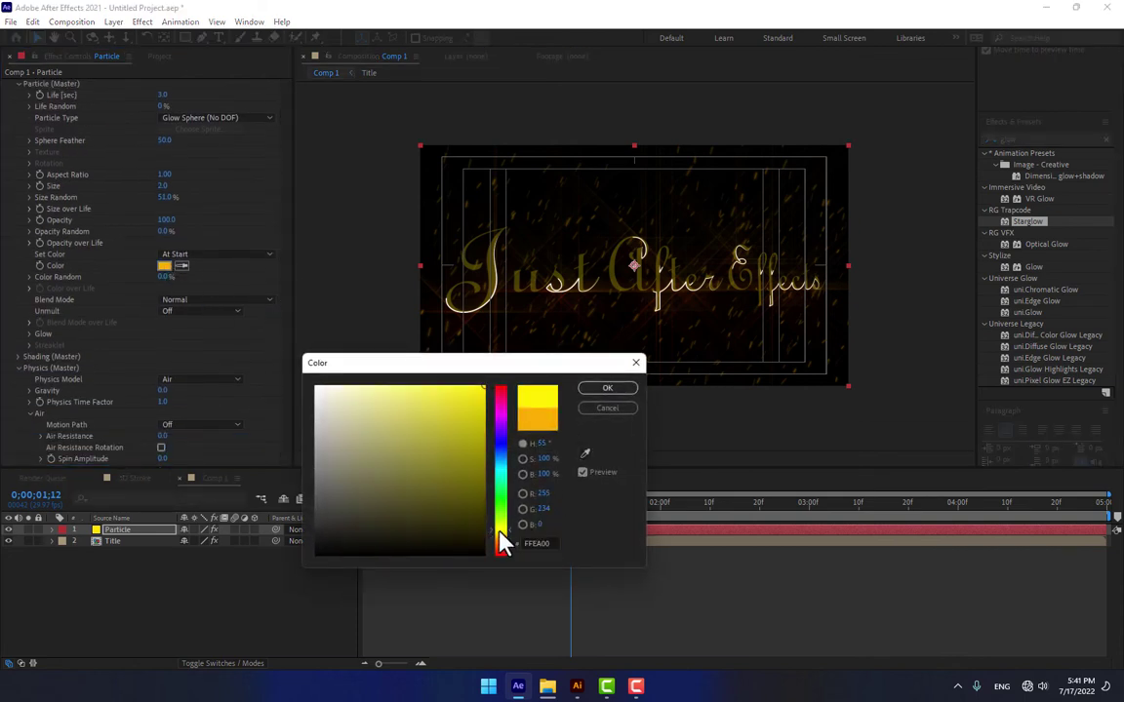
left_click(594, 389)
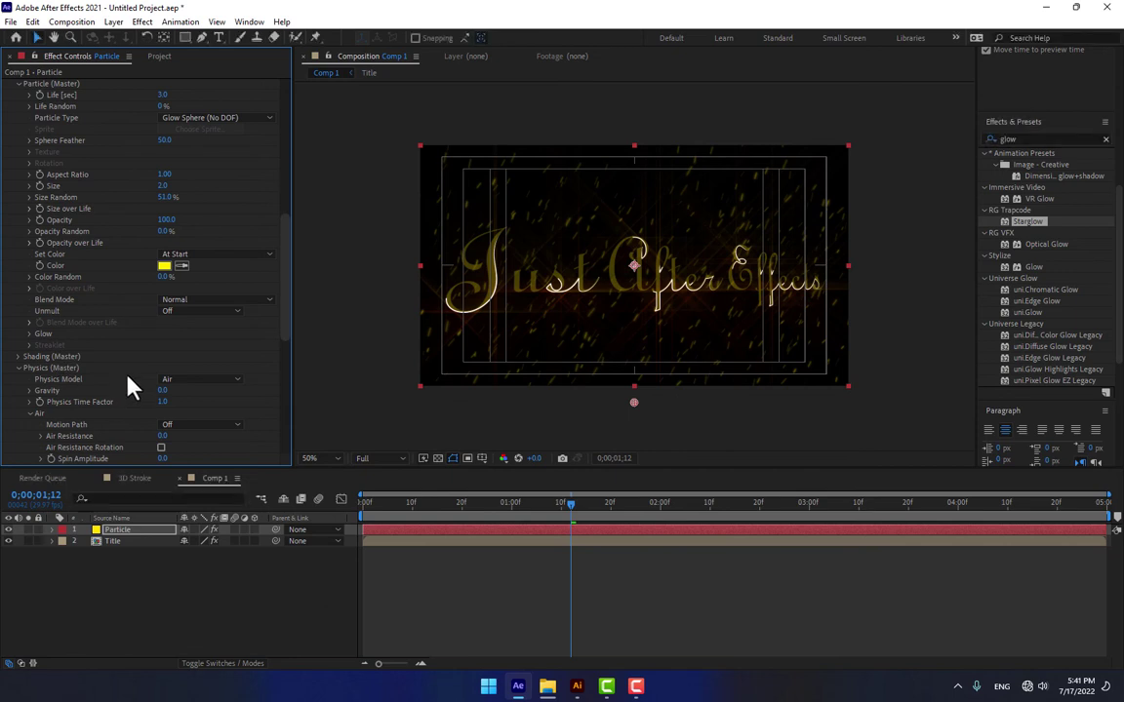
Set the particles' Life to 0.5 seconds and their Life Random to 79%.
scroll(115, 313, "up", 6)
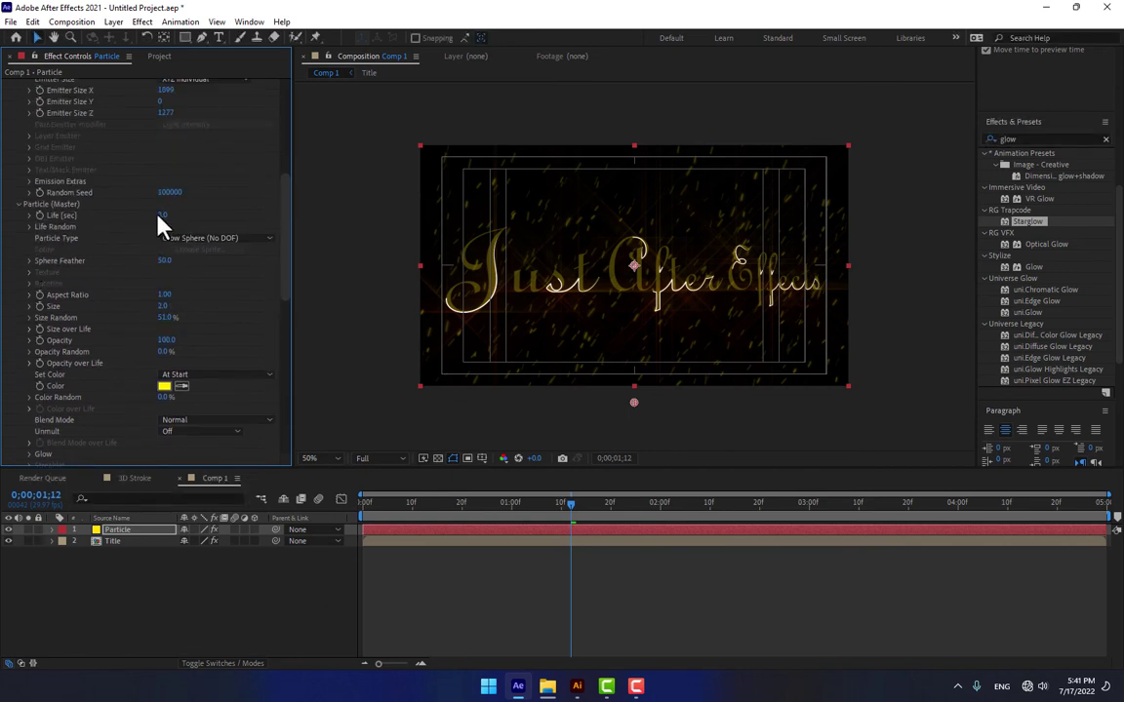
left_click_drag(159, 218, 156, 281)
left_click_drag(159, 340, 166, 386)
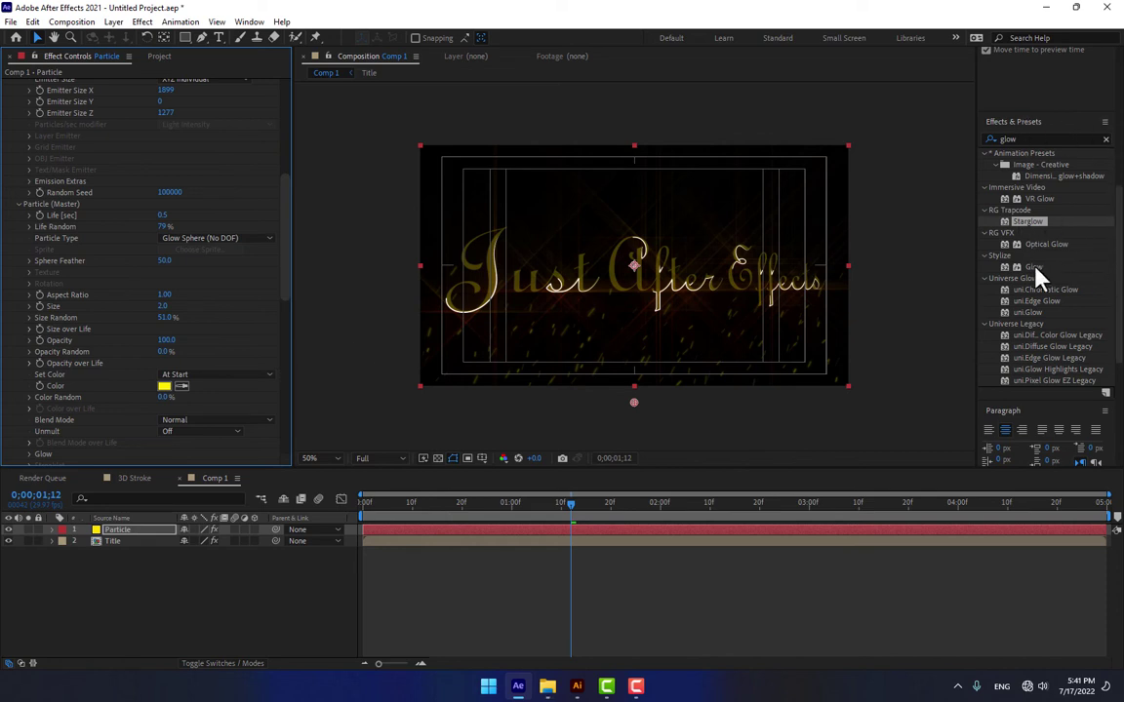
Apply the Stylize Glow effect to the Particle layer, set its Glow Threshold to 74.9% and increase its Glow Radius.
left_click_drag(1034, 267, 127, 531)
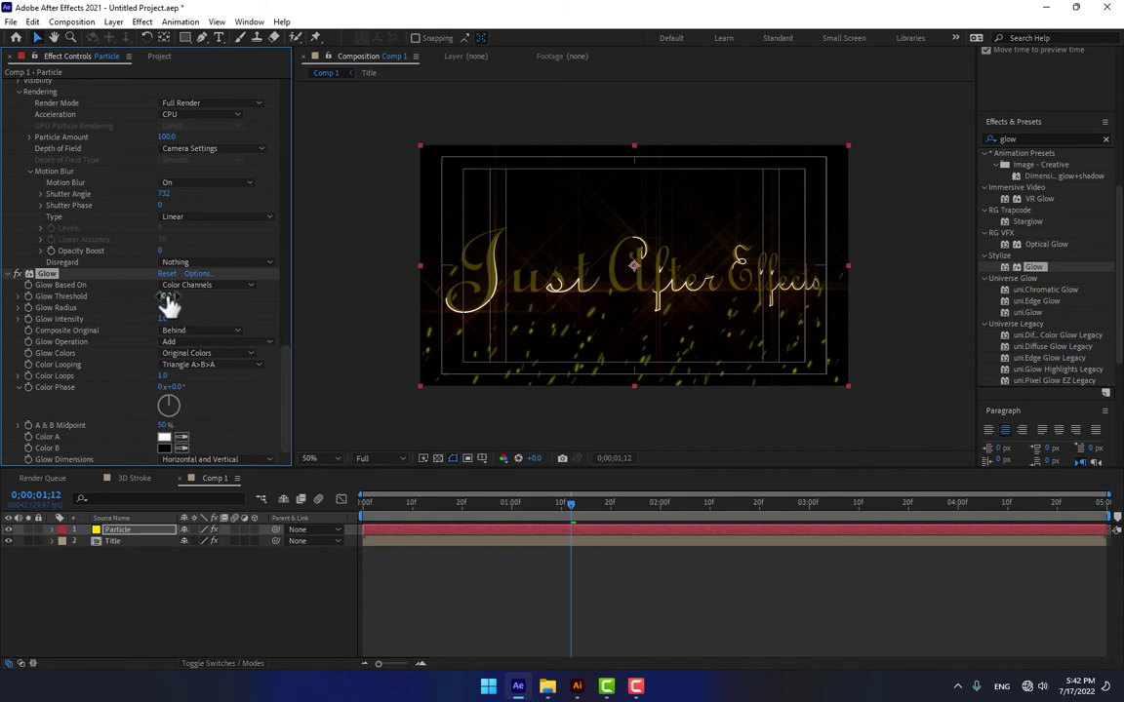
left_click_drag(166, 296, 185, 296)
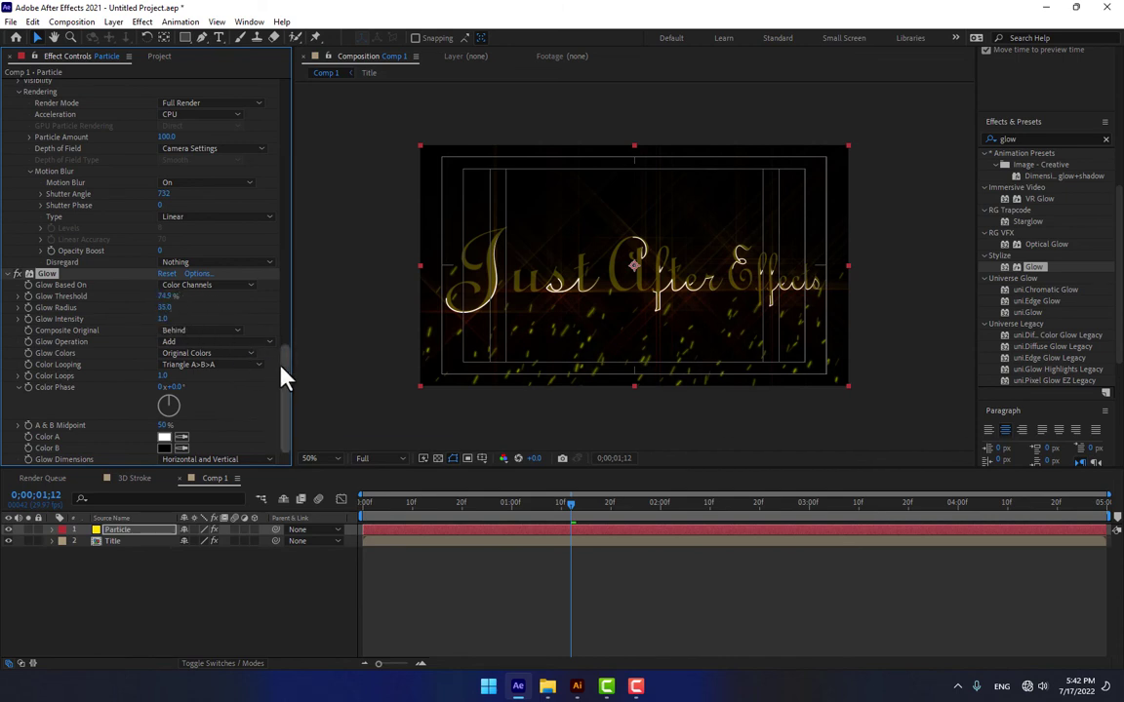
Shift the particle color from bright yellow to a warmer golden yellow.
left_click_drag(283, 377, 291, 235)
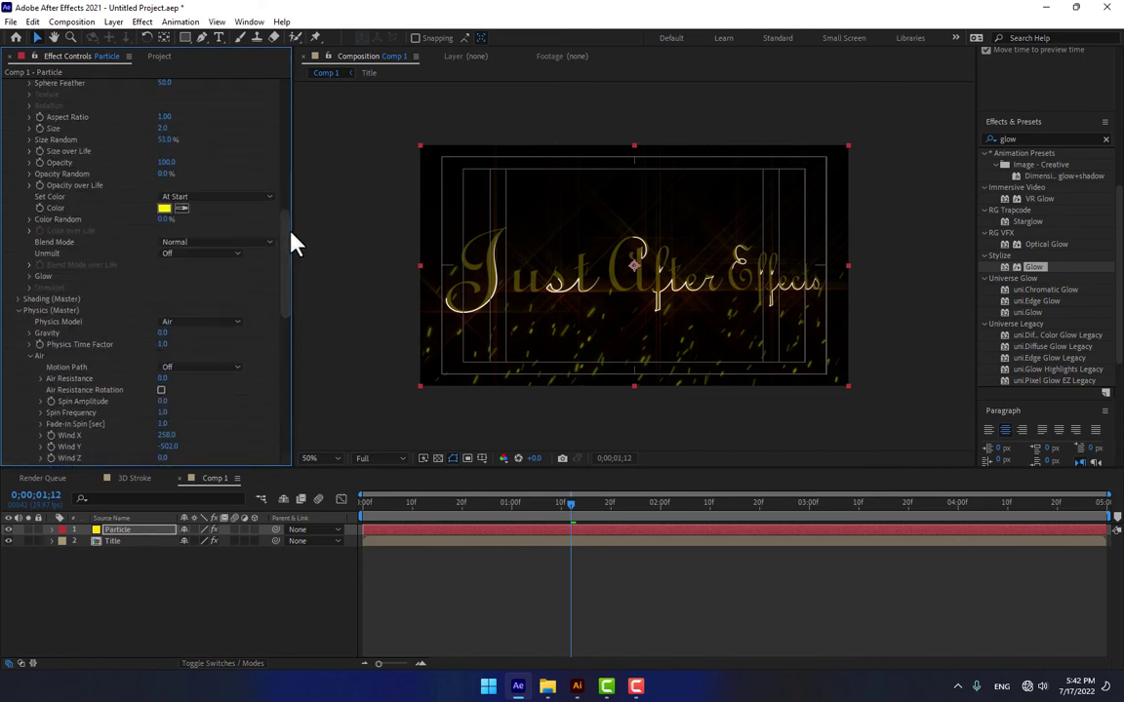
left_click(166, 208)
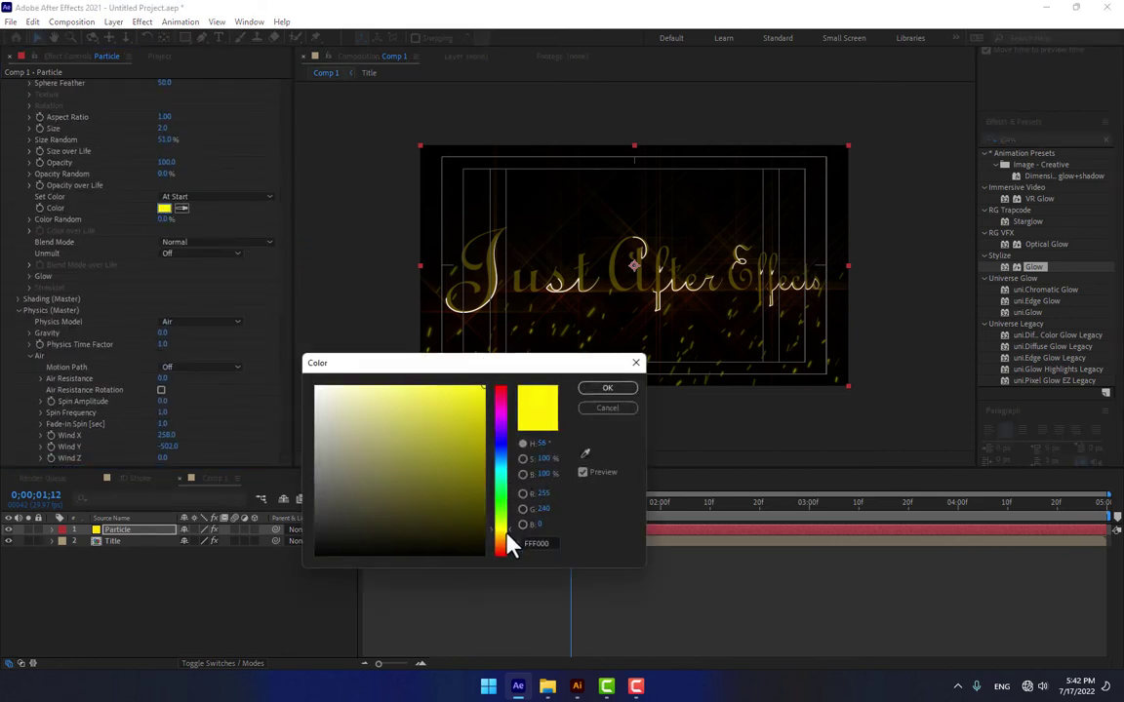
left_click(607, 388)
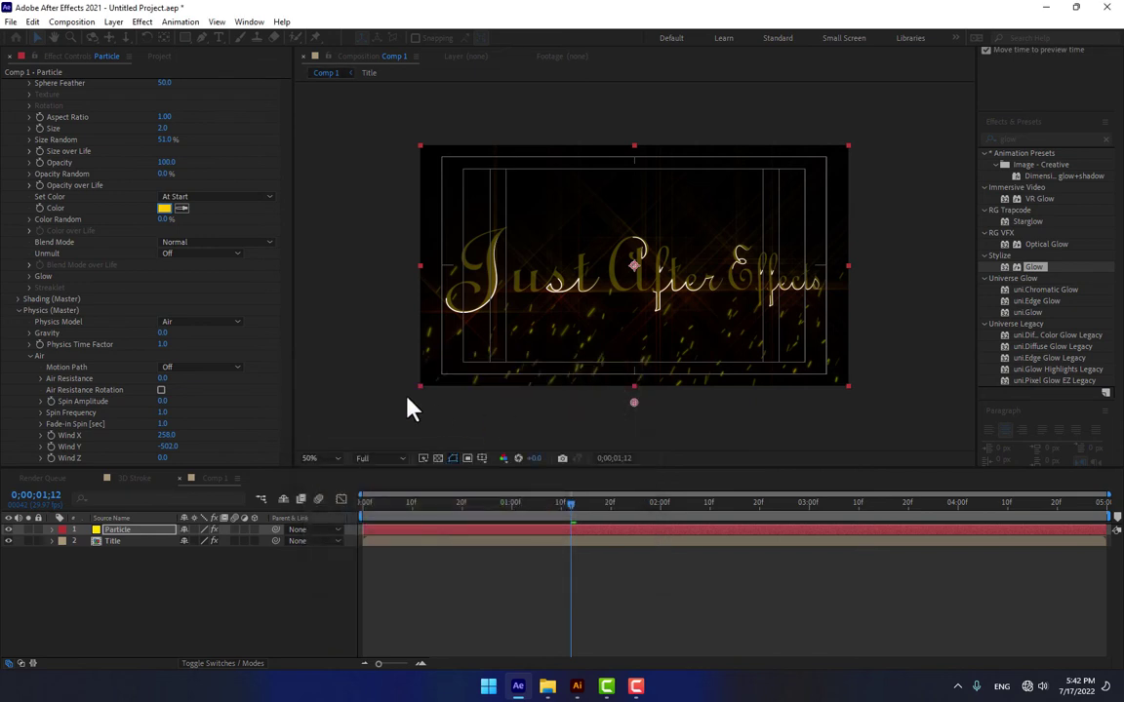
Set the particles' Size to 1 and preview the animation up to 0;00;03;03.
scroll(285, 229, "up", 4)
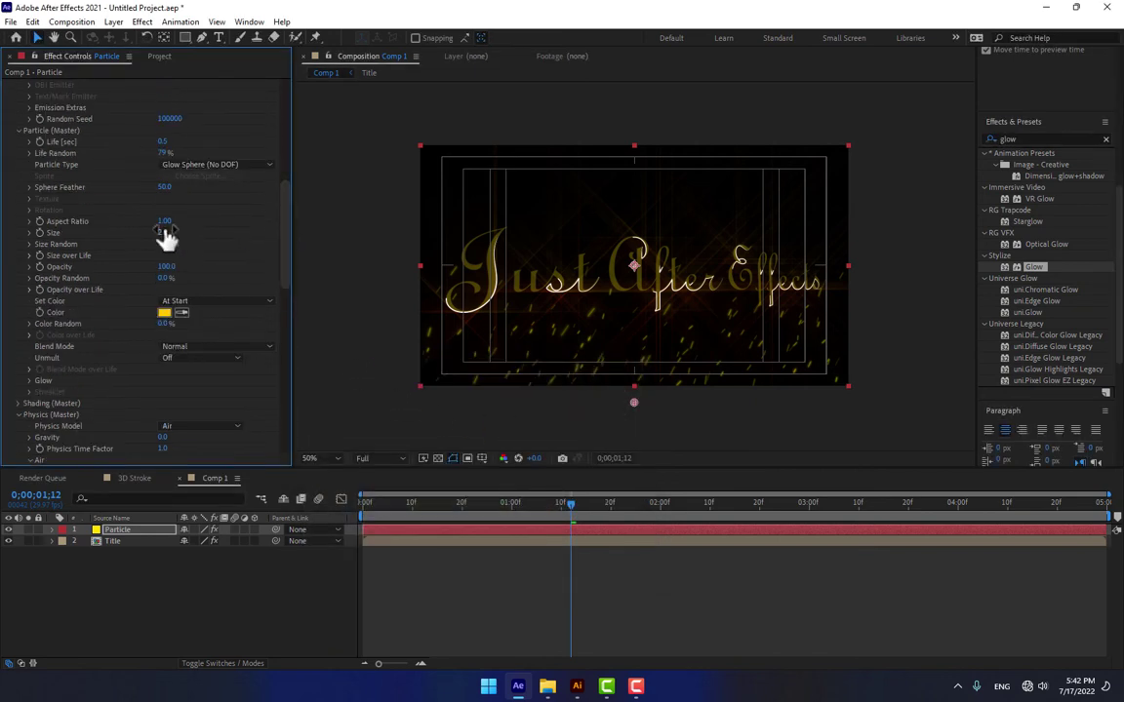
left_click(166, 233)
type("1")
key("Return")
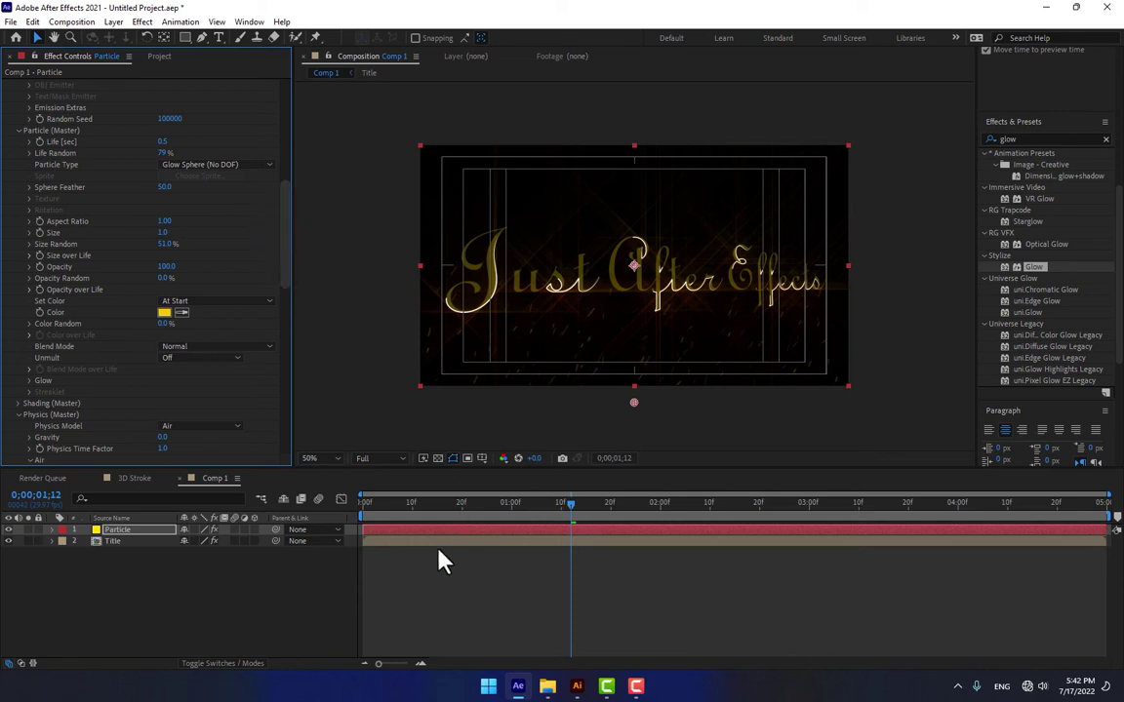
left_click_drag(404, 511, 824, 464)
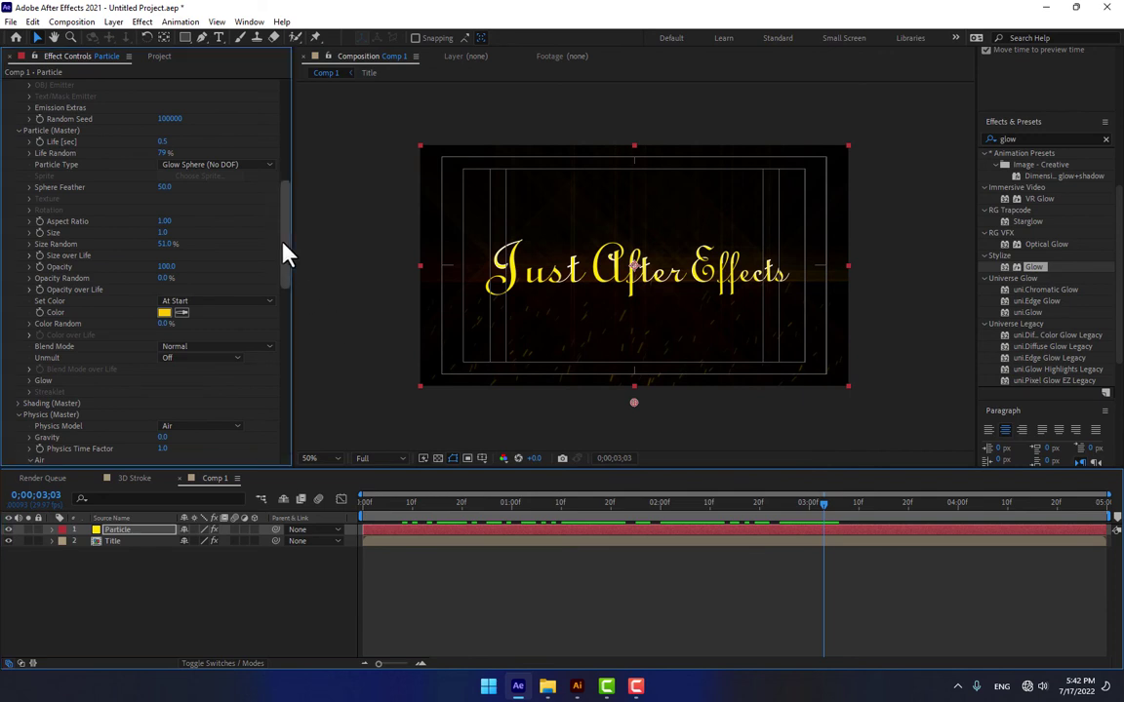
Set Affect Position to 120 in the Turbulence Field of Particular's Air physics.
scroll(283, 293, "down", 8)
scroll(234, 351, "up", 3)
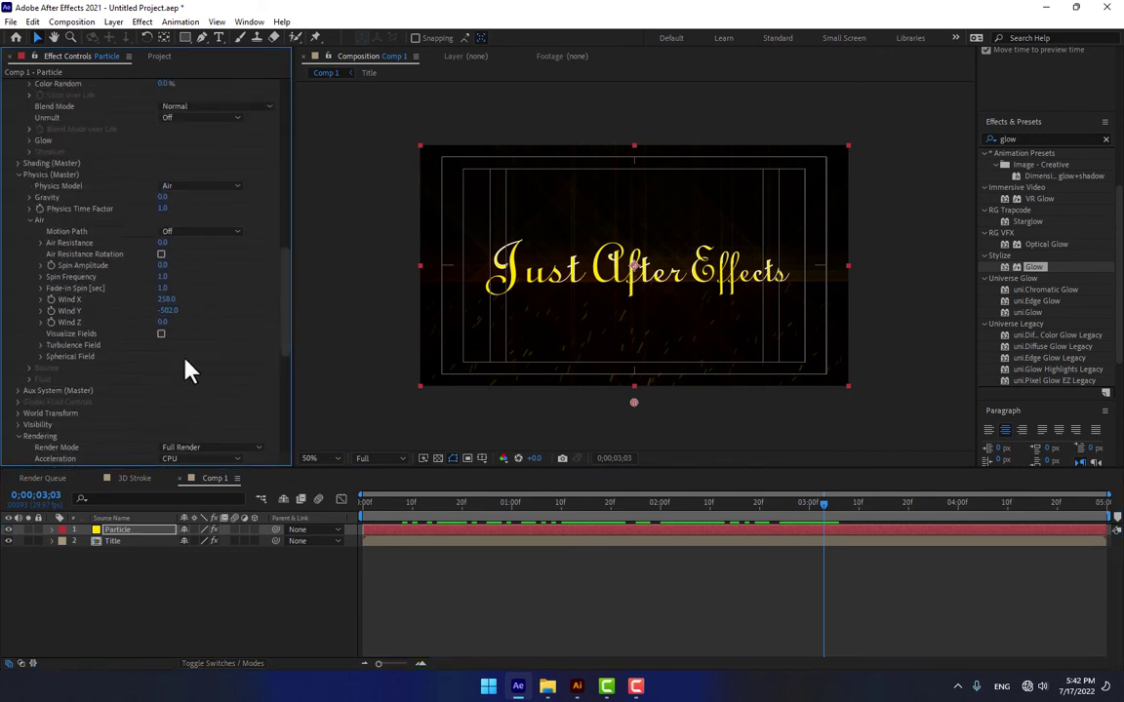
left_click(42, 347)
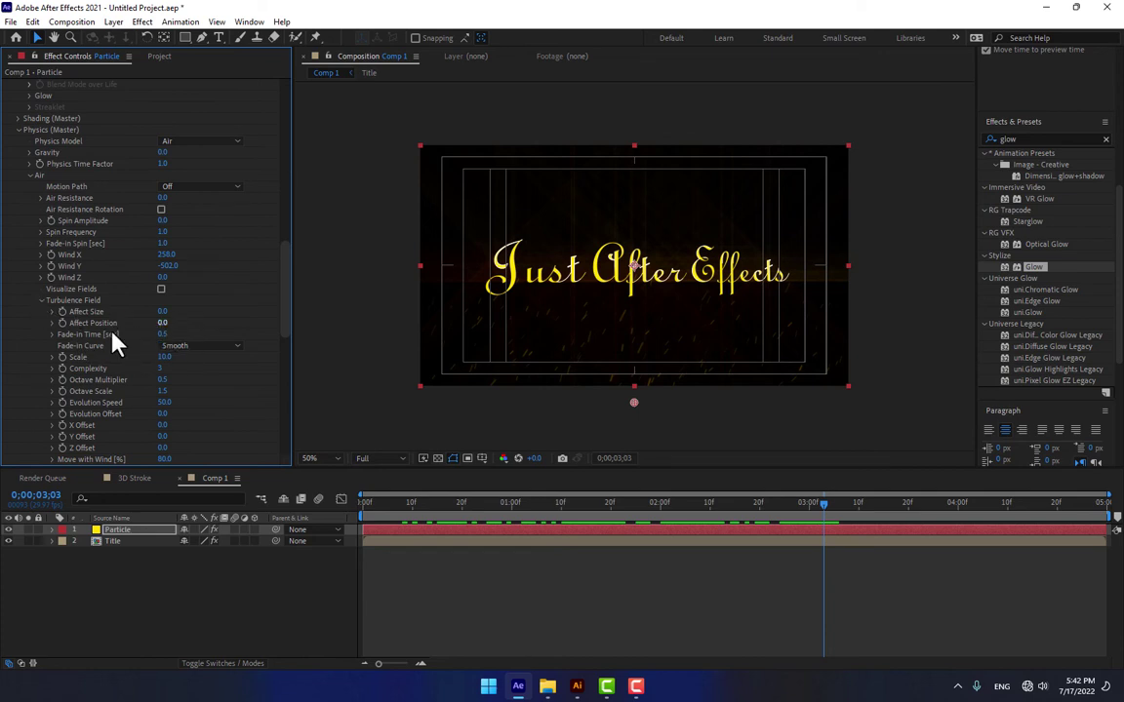
left_click_drag(162, 325, 240, 322)
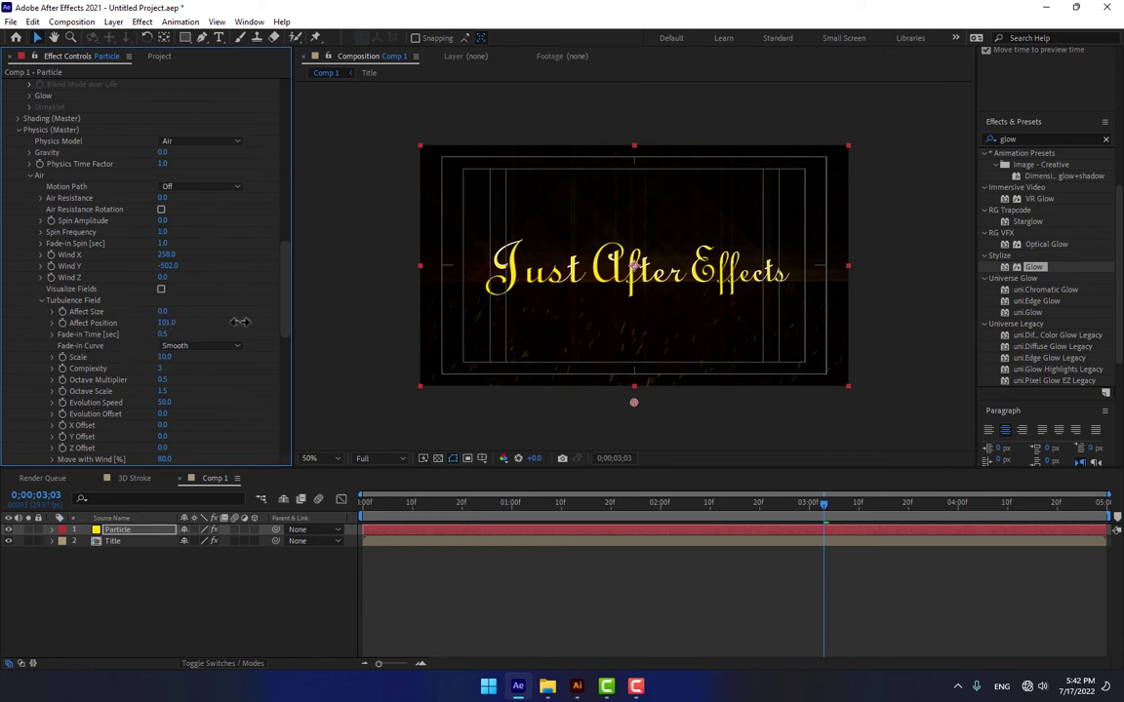
Create a new black solid layer named BG at the 1280 × 720 composition size.
right_click(172, 603)
mouse_move(252, 441)
left_click(395, 472)
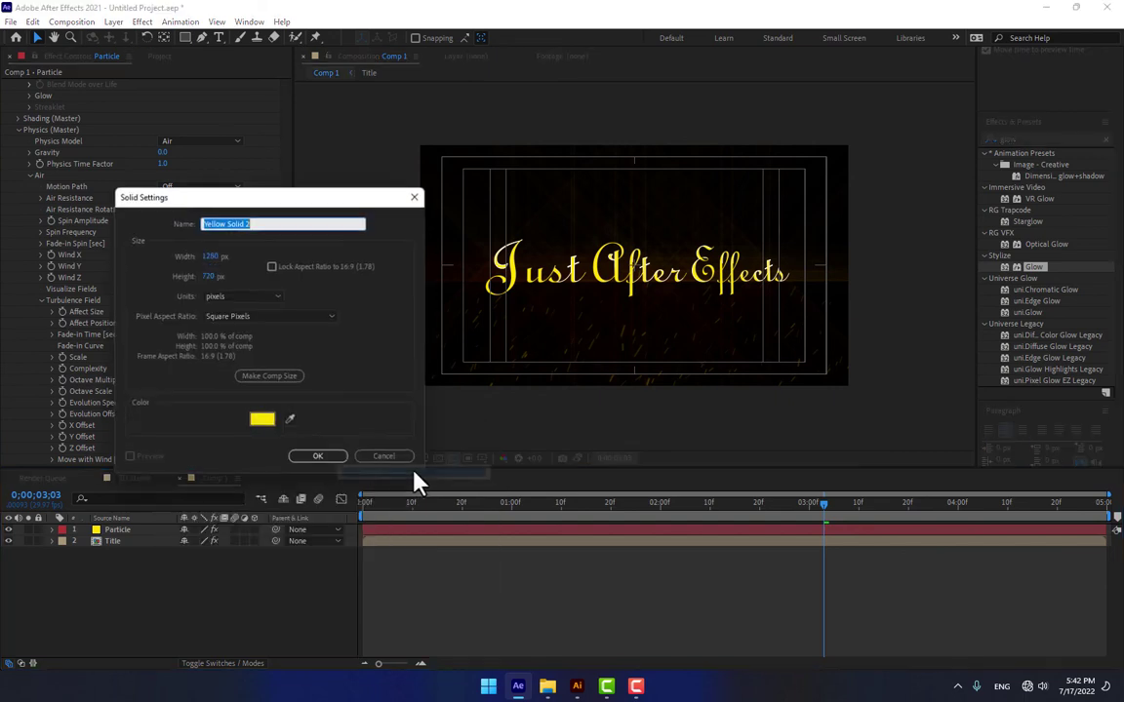
type("BG")
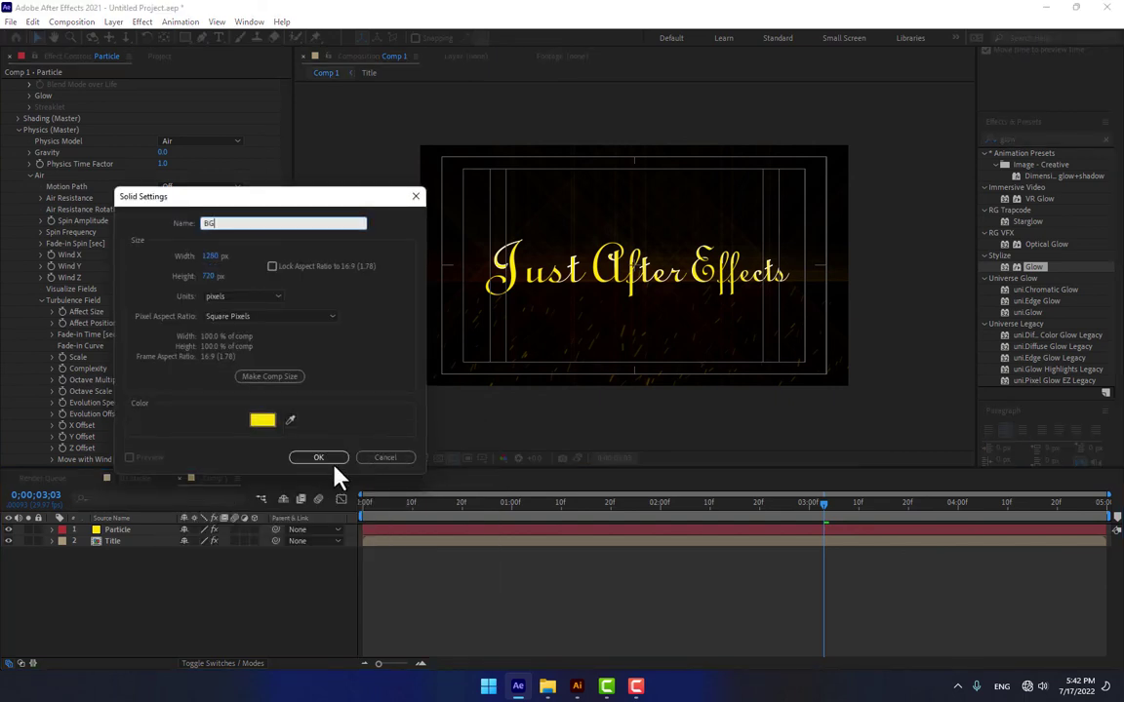
left_click(259, 421)
left_click_drag(321, 434, 463, 554)
left_click(605, 390)
left_click(322, 456)
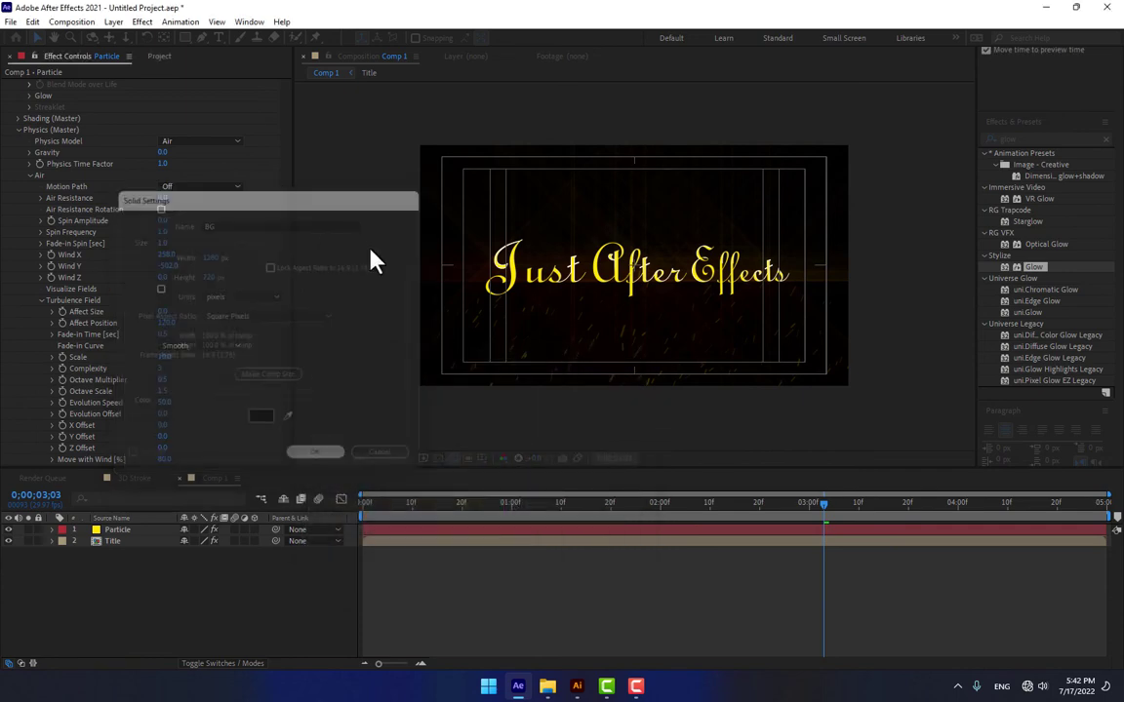
Apply uni.Knoll Light Factory EZ to the BG layer and choose the Digicam Sun flare from the Natural Light presets.
left_click(142, 21)
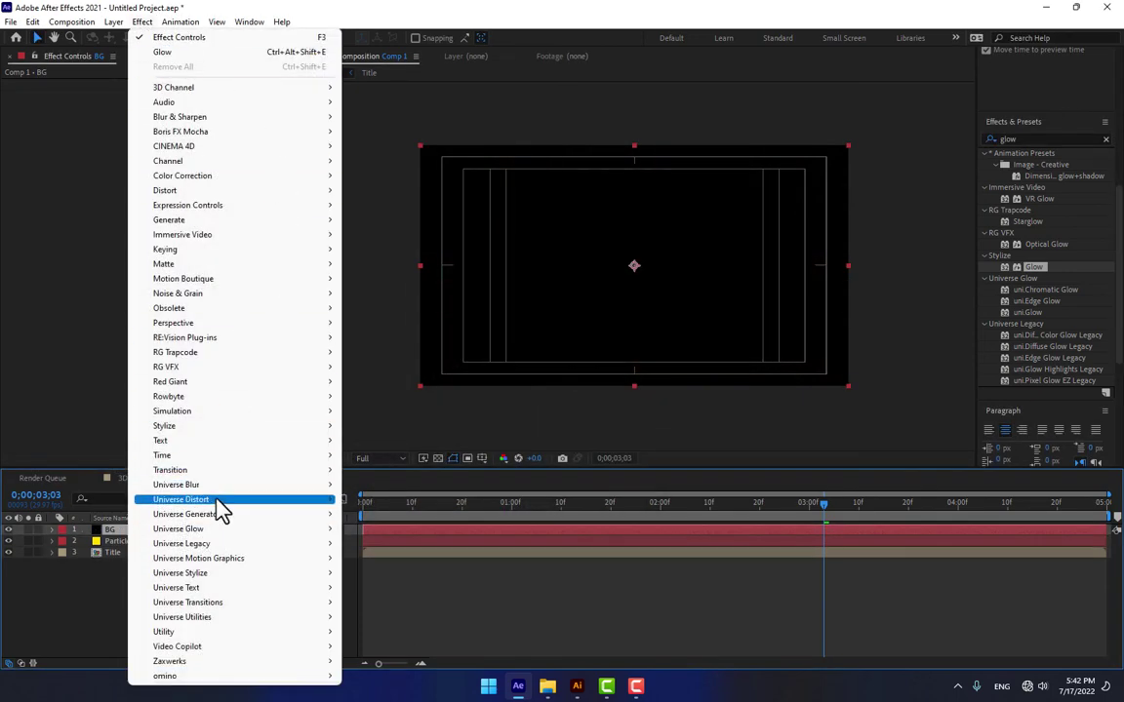
mouse_move(300, 582)
left_click(410, 456)
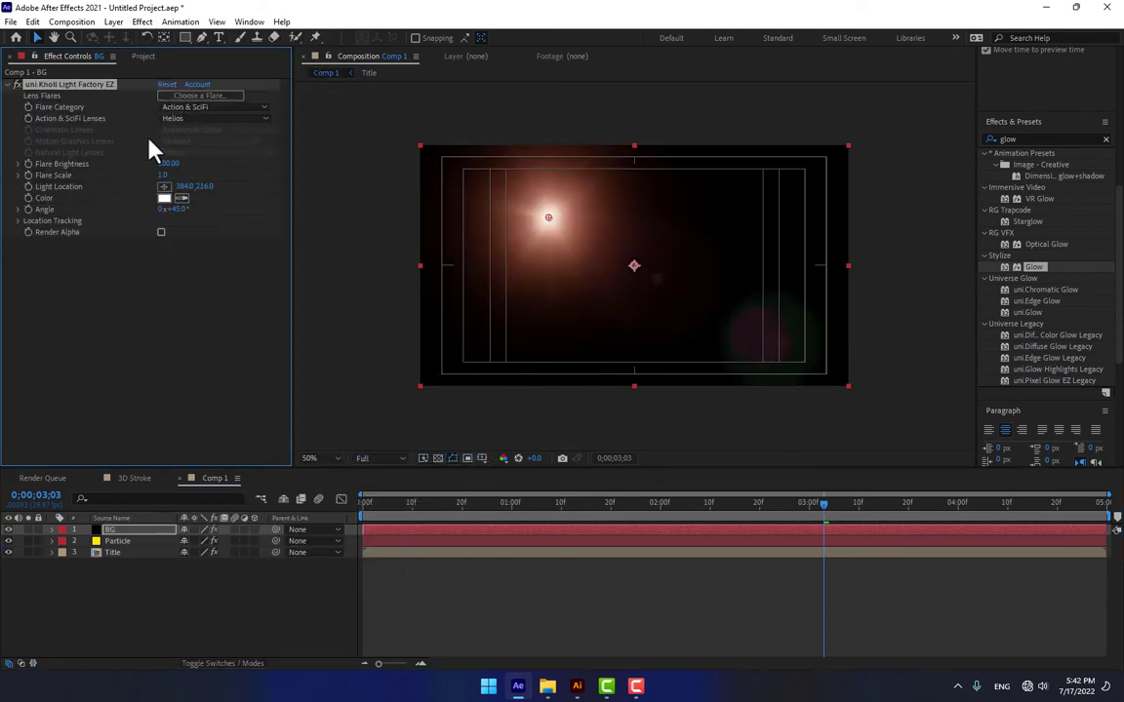
left_click(186, 96)
scroll(531, 509, "down", 2)
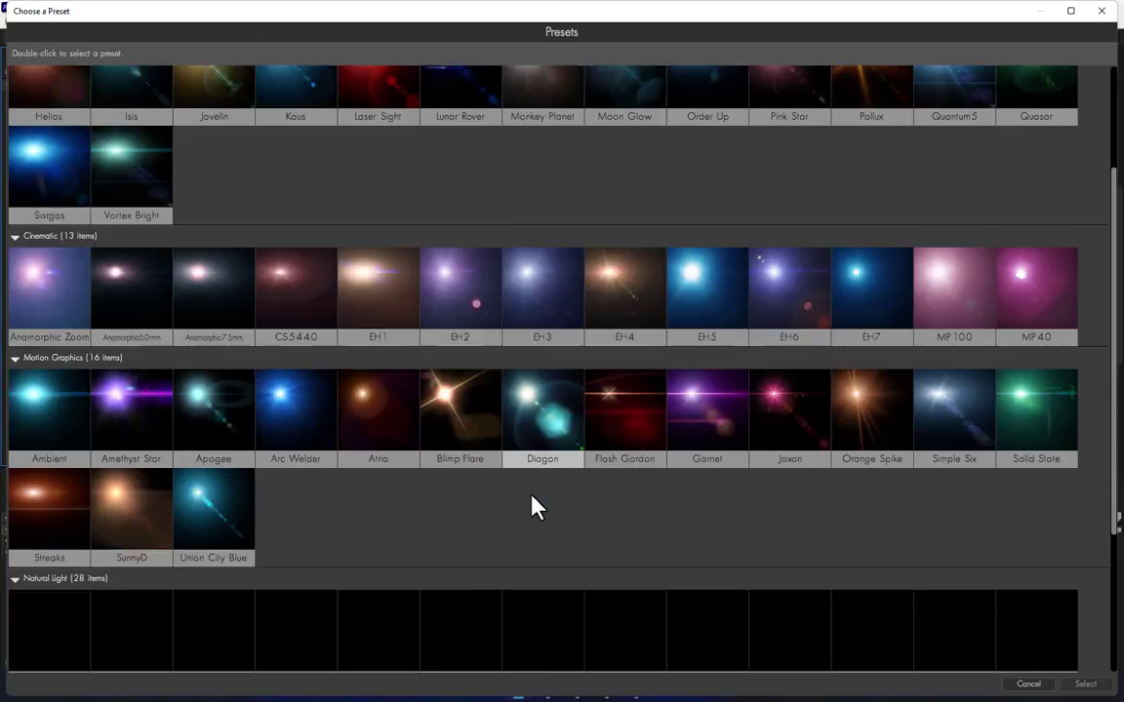
scroll(511, 478, "down", 1)
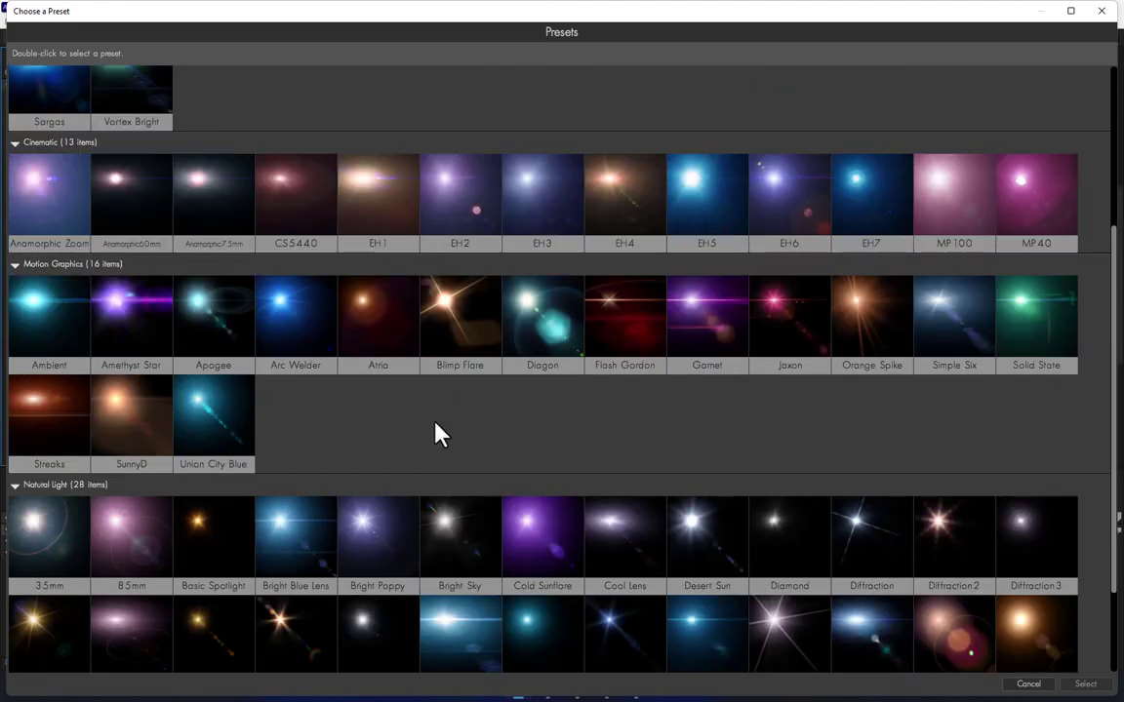
double_click(56, 629)
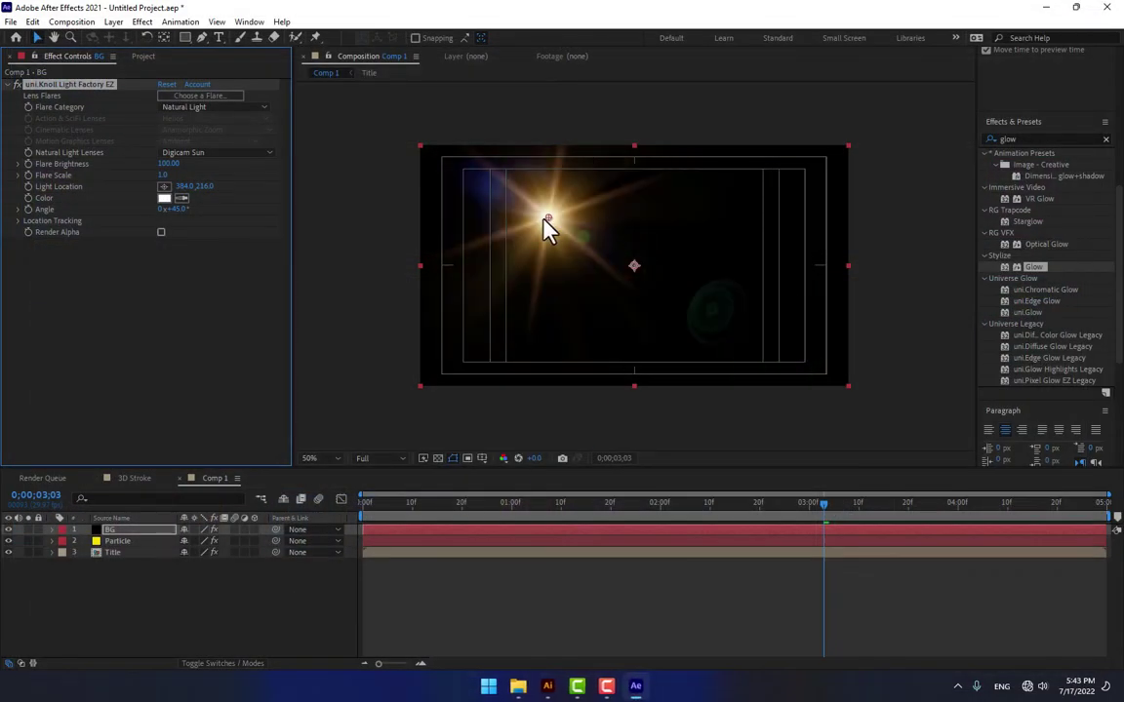
Set the Flare Brightness to 153 and place the light just outside the frame's lower-left corner at about -8, 834.
left_click_drag(544, 219, 429, 391)
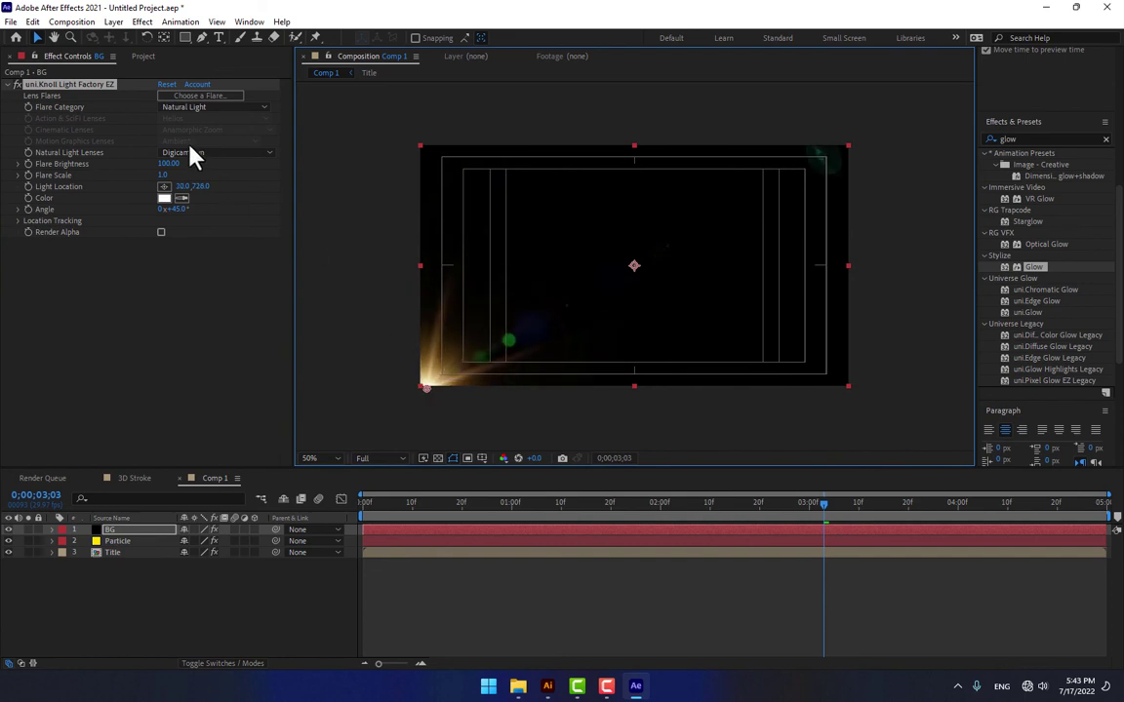
left_click_drag(169, 164, 210, 164)
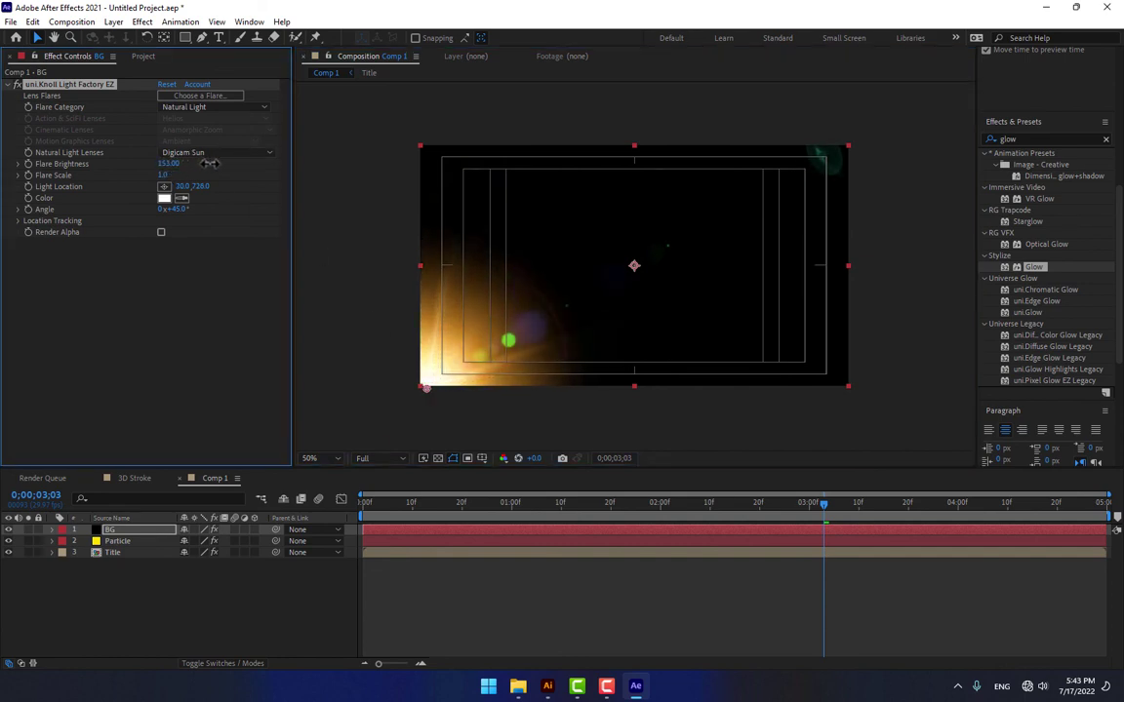
left_click_drag(427, 389, 418, 423)
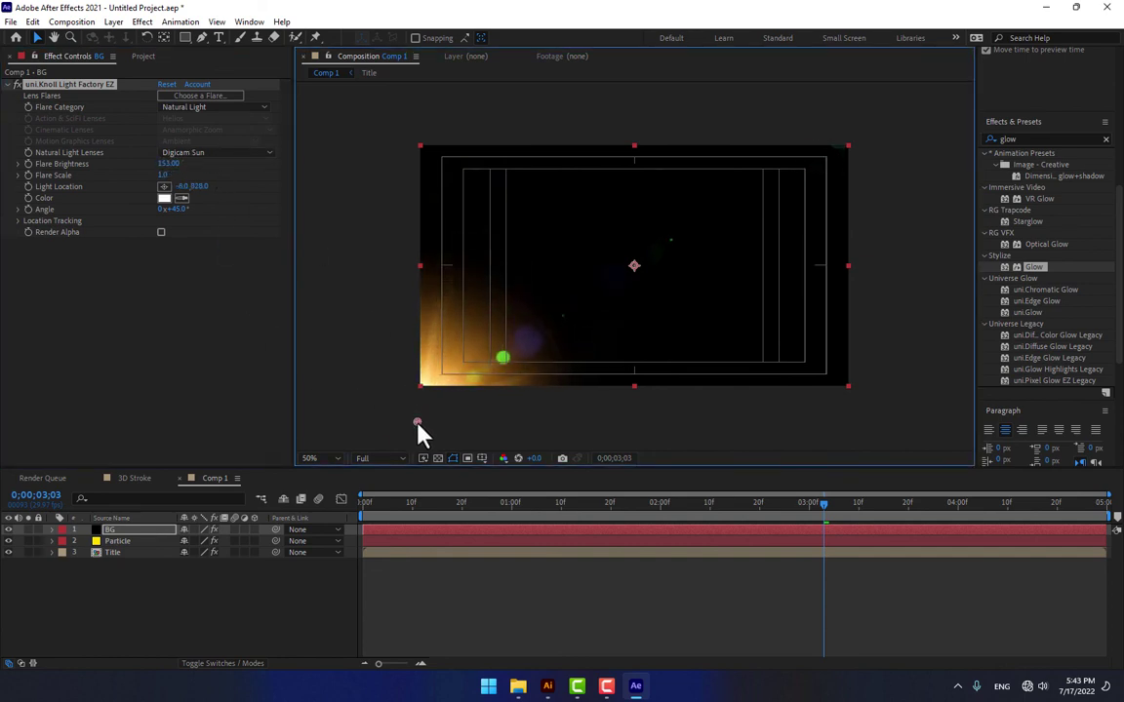
Set the BG layer's blending mode to Add.
key("F4")
left_click(202, 530)
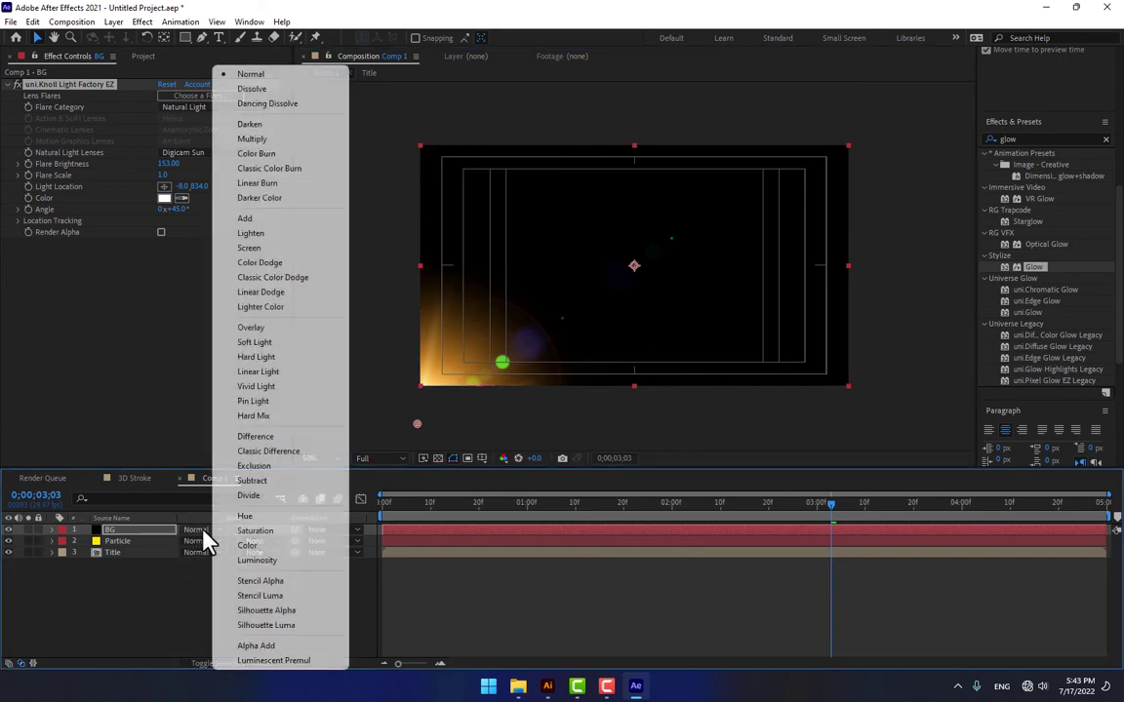
left_click(249, 219)
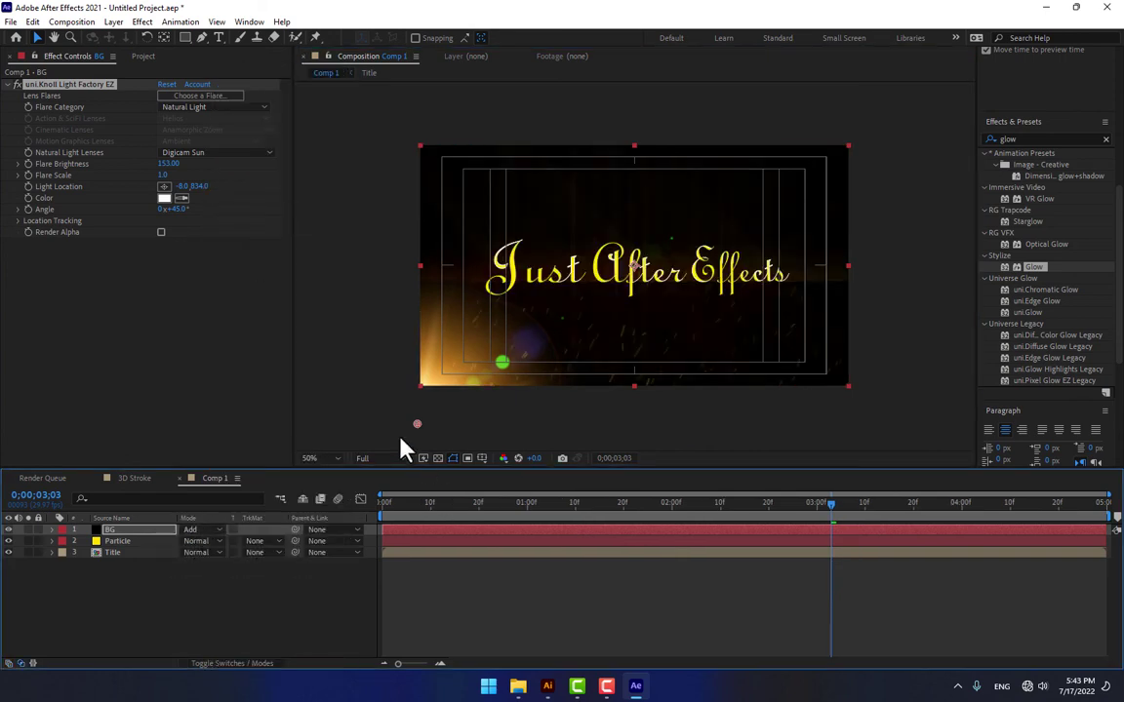
Replace the BG layer's flare with the Streaks preset from the Motion Graphics category and set Flare Brightness to 130.
left_click(179, 98)
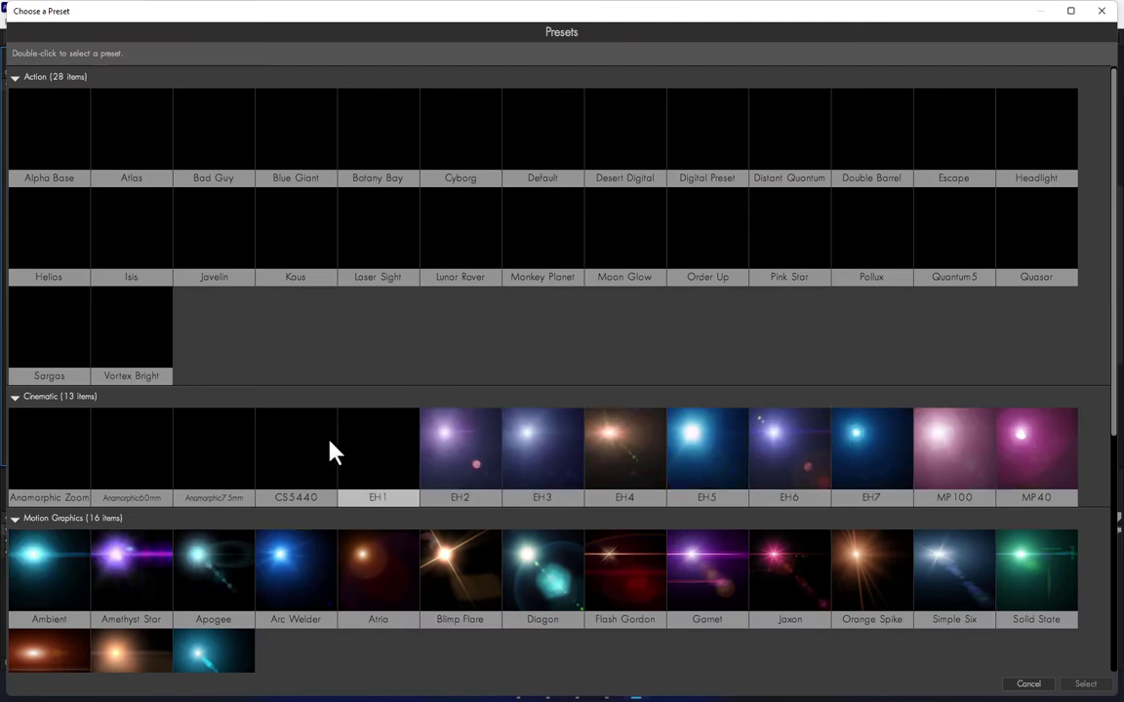
scroll(322, 444, "down", 1)
double_click(48, 605)
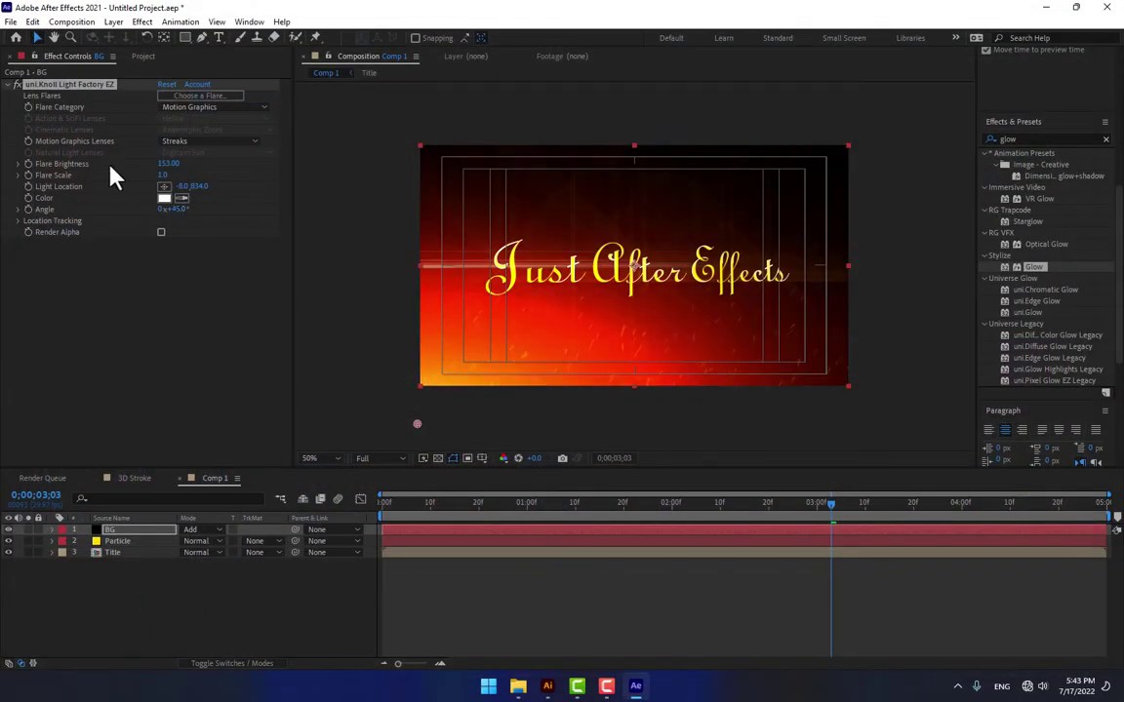
left_click_drag(180, 164, 176, 174)
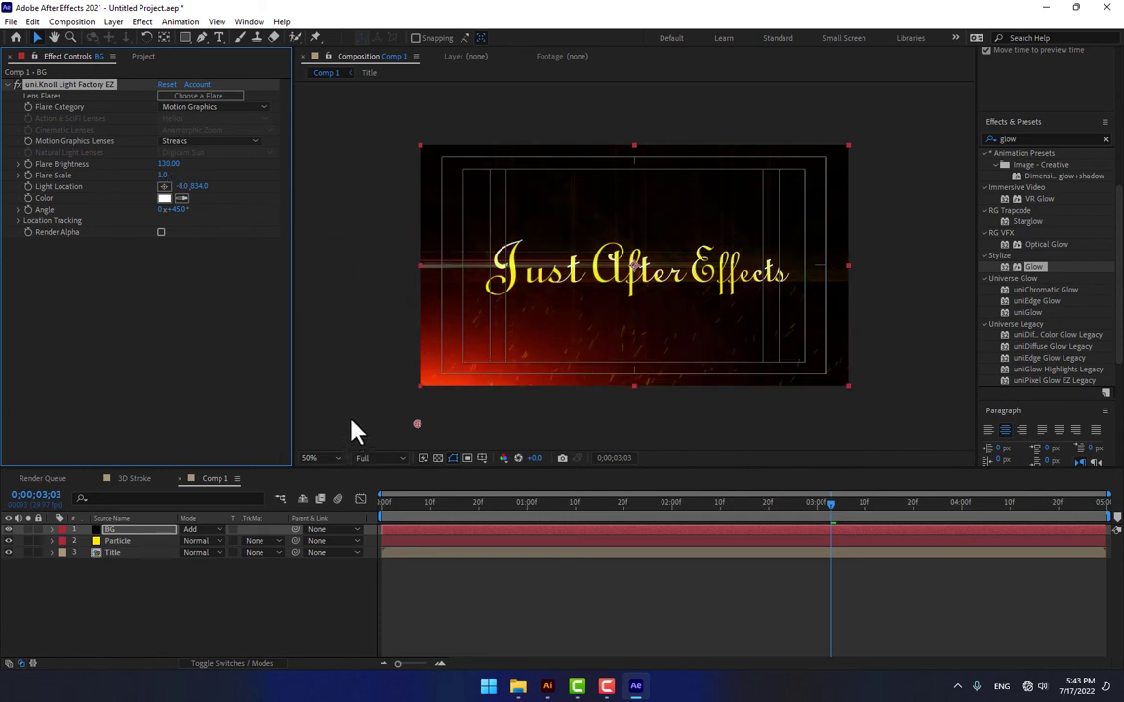
Set the Particle layer's Particular emitter to 5000 particles per second.
left_click(117, 541)
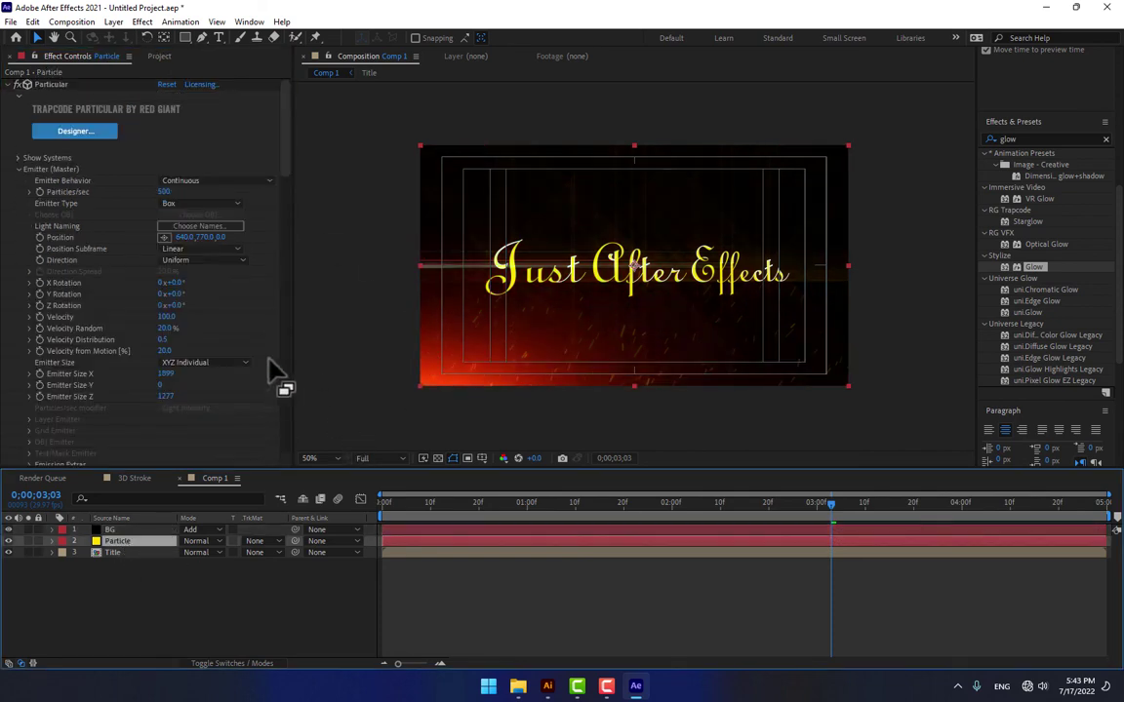
left_click(164, 191)
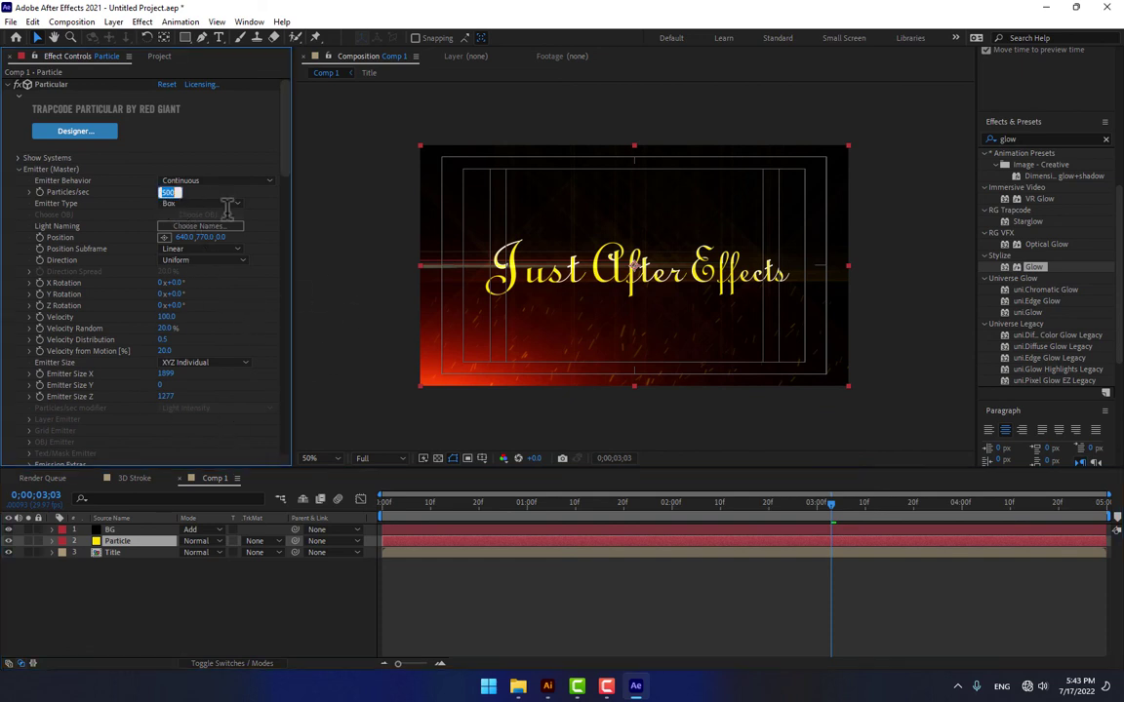
type("5000")
key("Return")
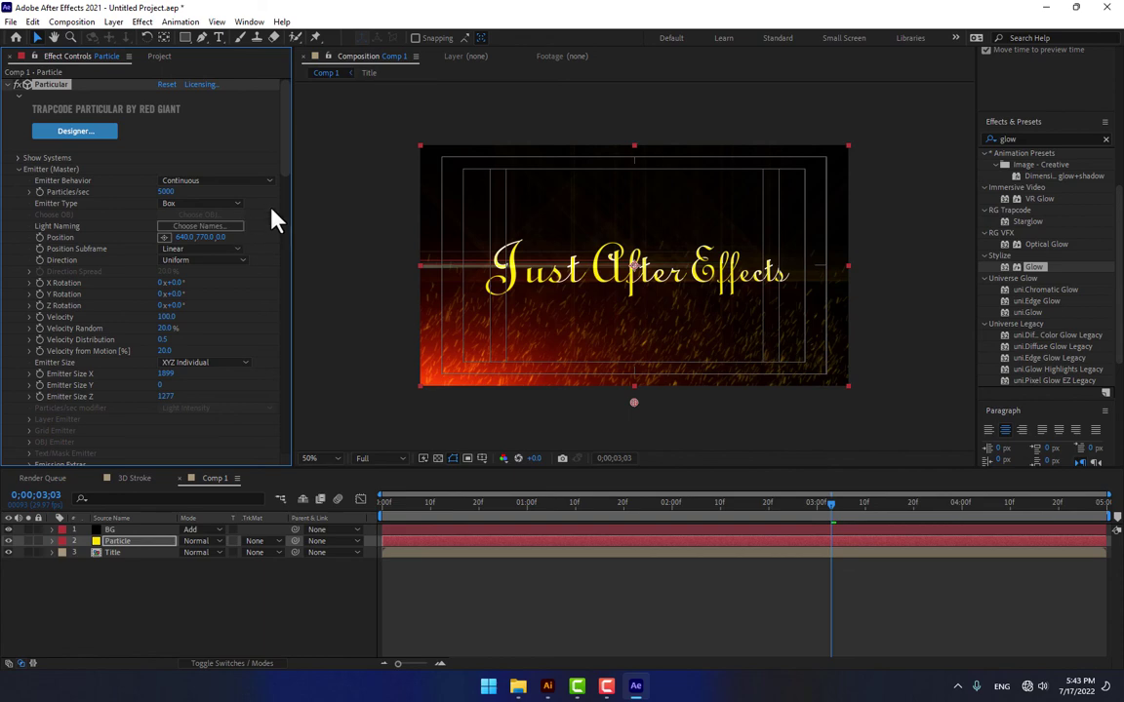
Set the Turbulence Field's Affect Position to 442 in the Air physics settings of the Particle layer.
scroll(289, 176, "down", 5)
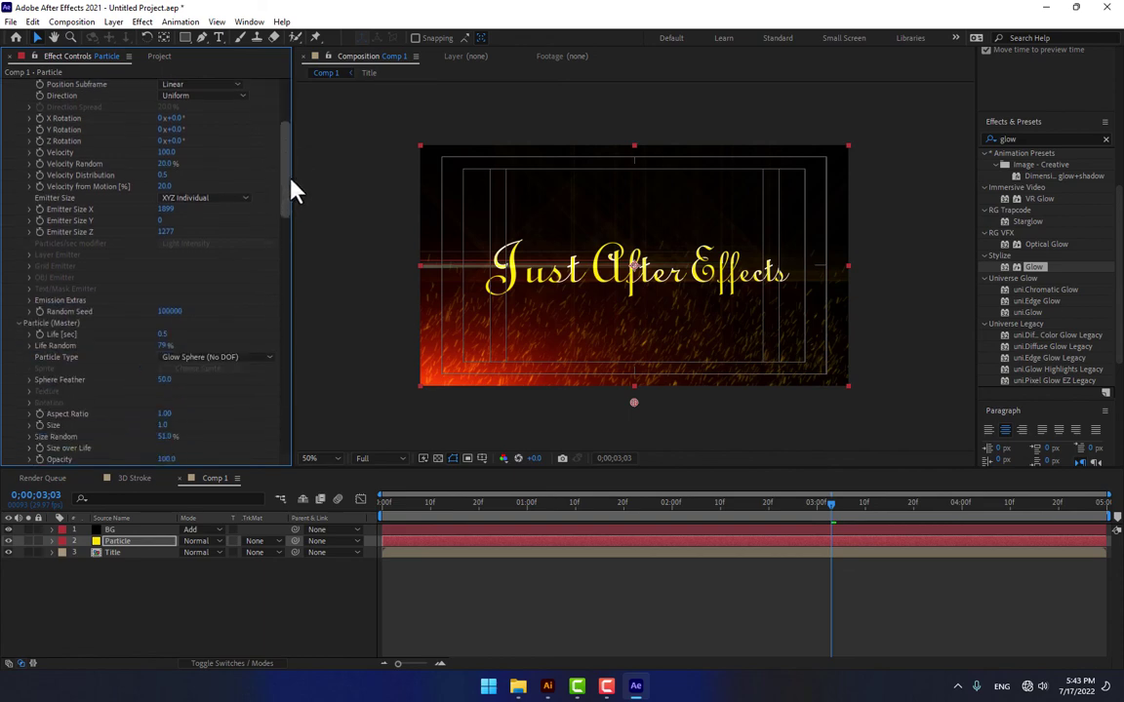
left_click_drag(290, 201, 289, 326)
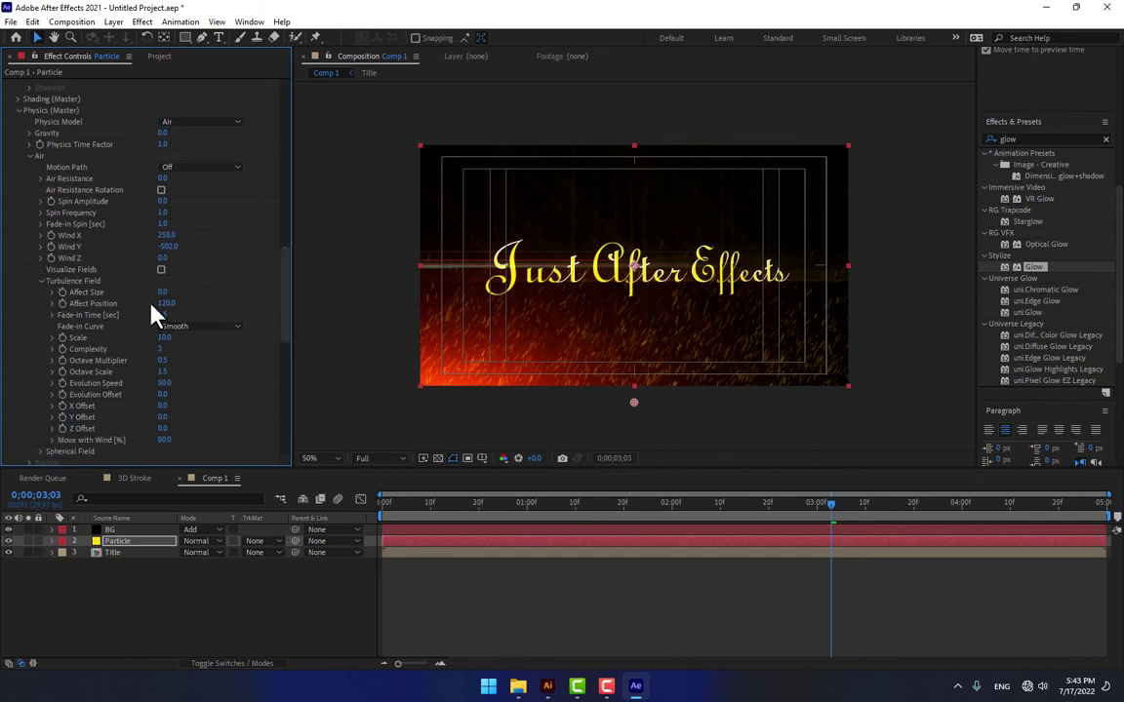
left_click_drag(166, 304, 365, 289)
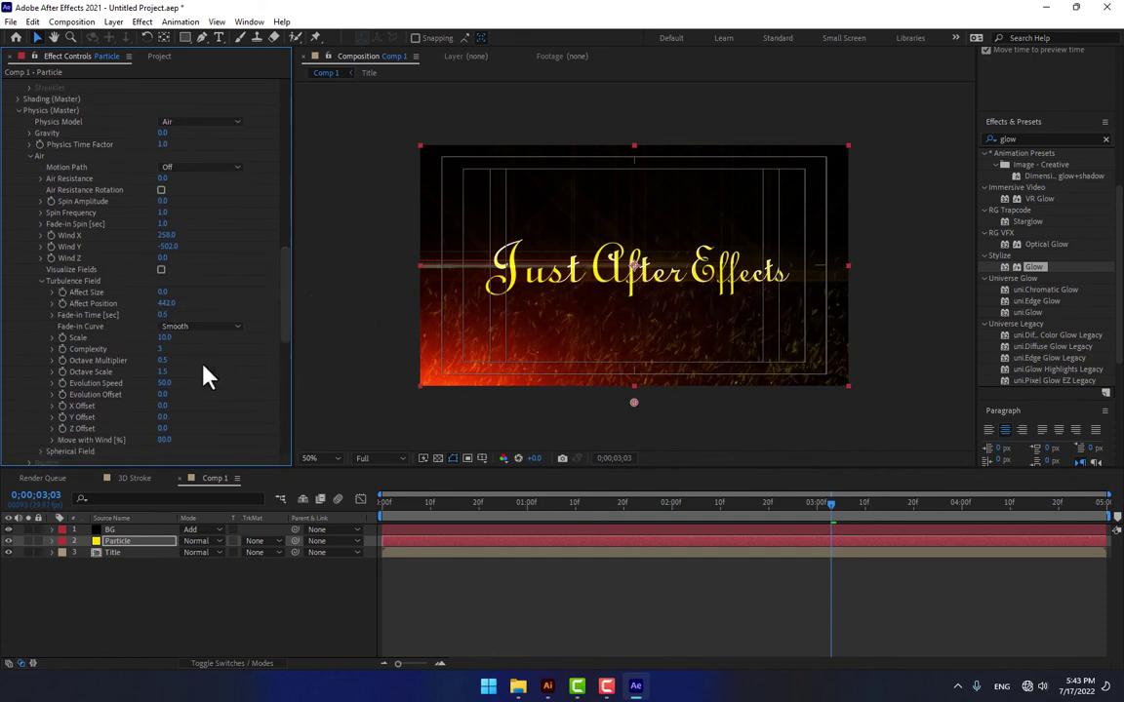
Pre-compose the Particle layer into a new composition named PArtifles.
left_click(142, 553)
right_click(126, 543)
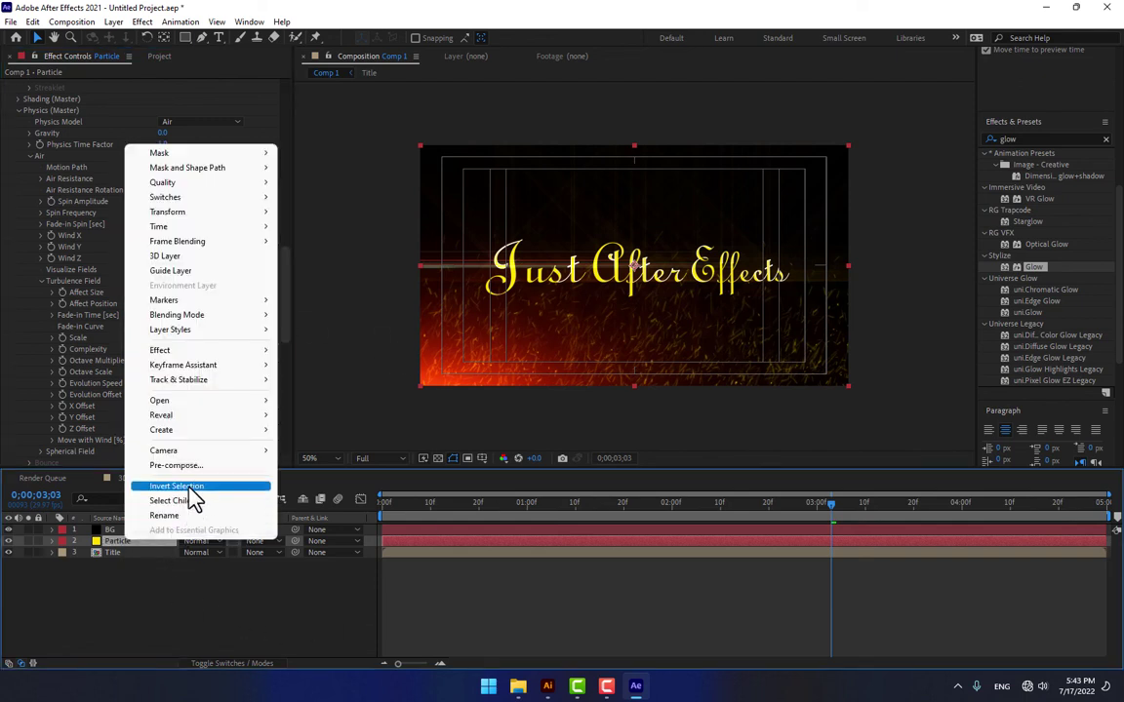
left_click(187, 464)
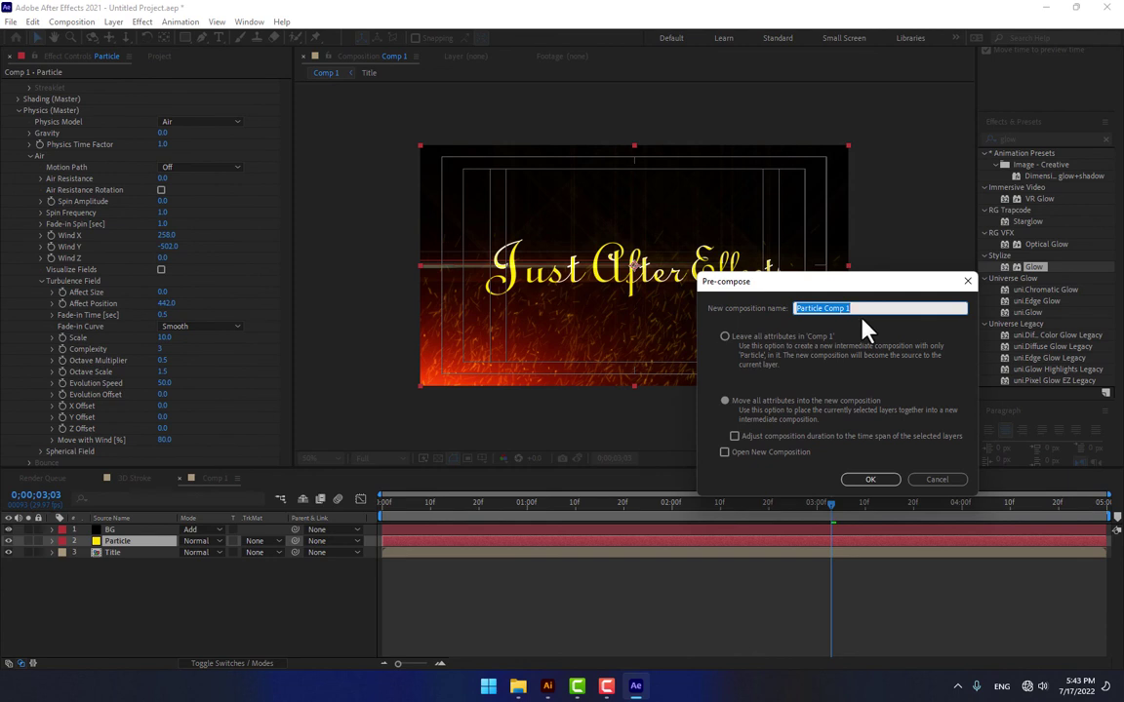
type("Particles")
key("Return")
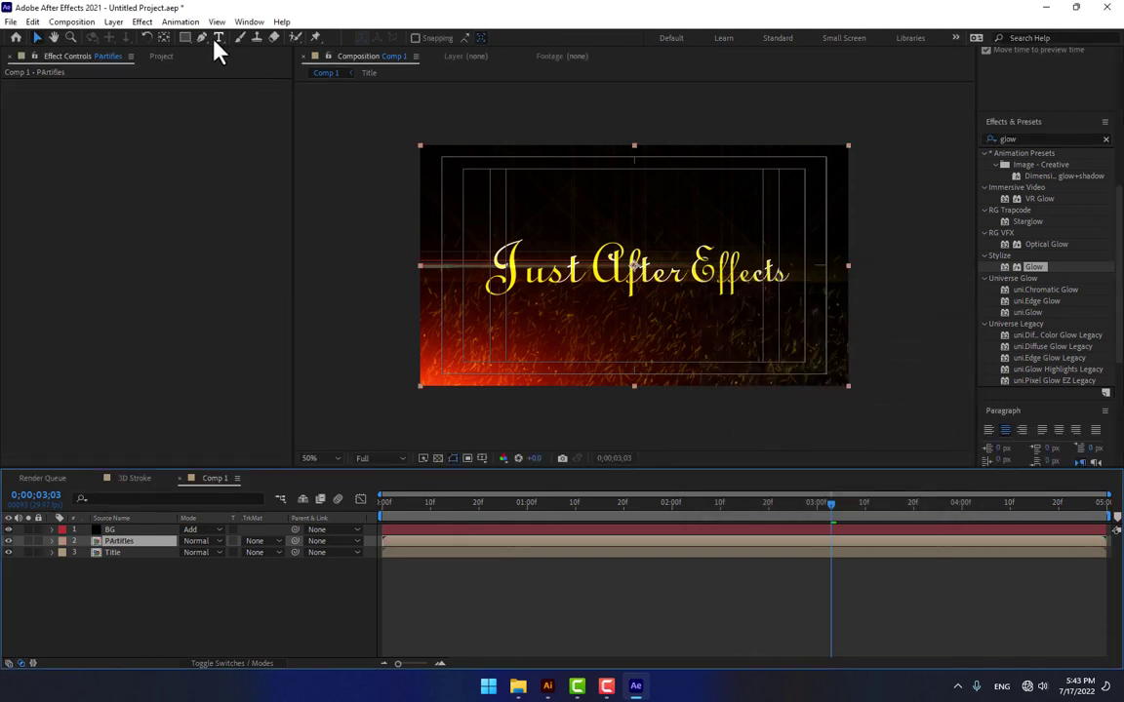
Draw a large elliptical mask around the lower-left area of the PArtifles layer and set its Mask Feather to 482 pixels.
left_click_drag(186, 39, 244, 62)
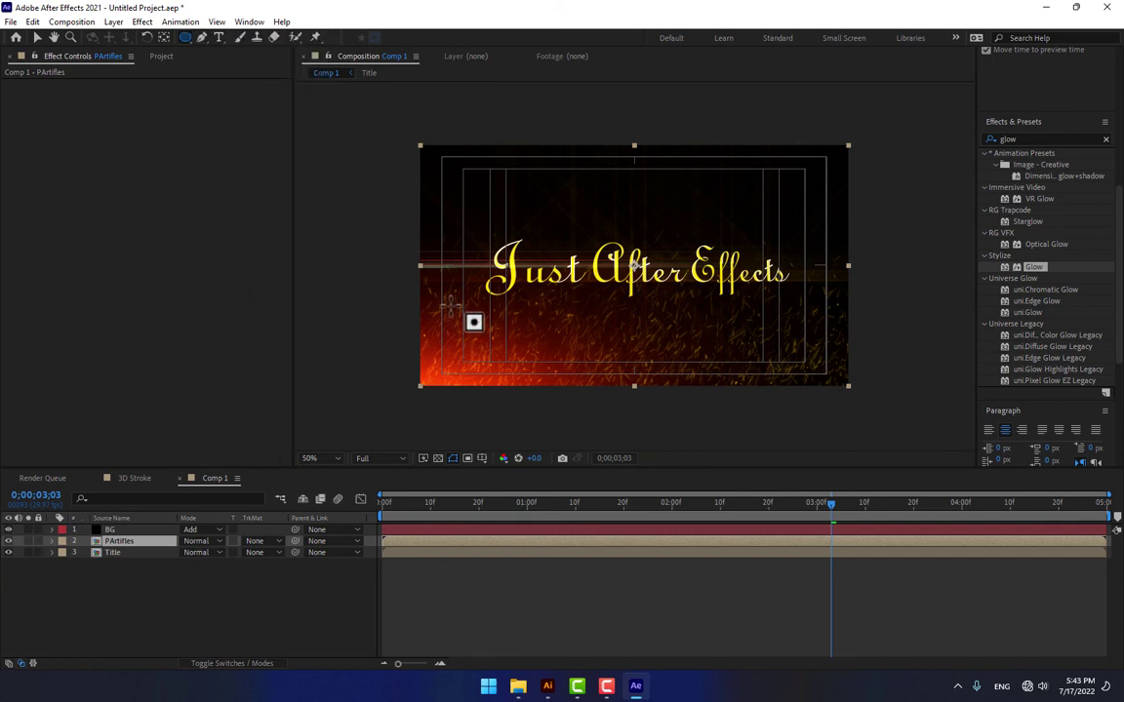
left_click_drag(395, 230, 738, 502)
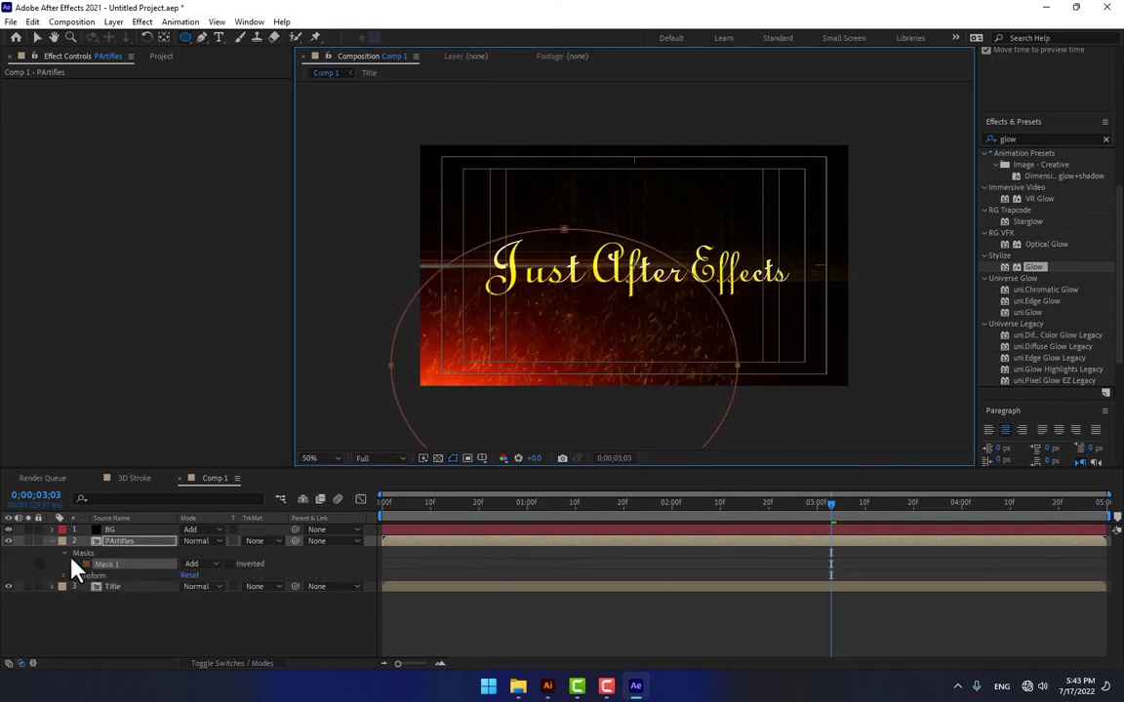
key("m")
key("m")
left_click_drag(206, 575, 522, 564)
left_click(646, 651)
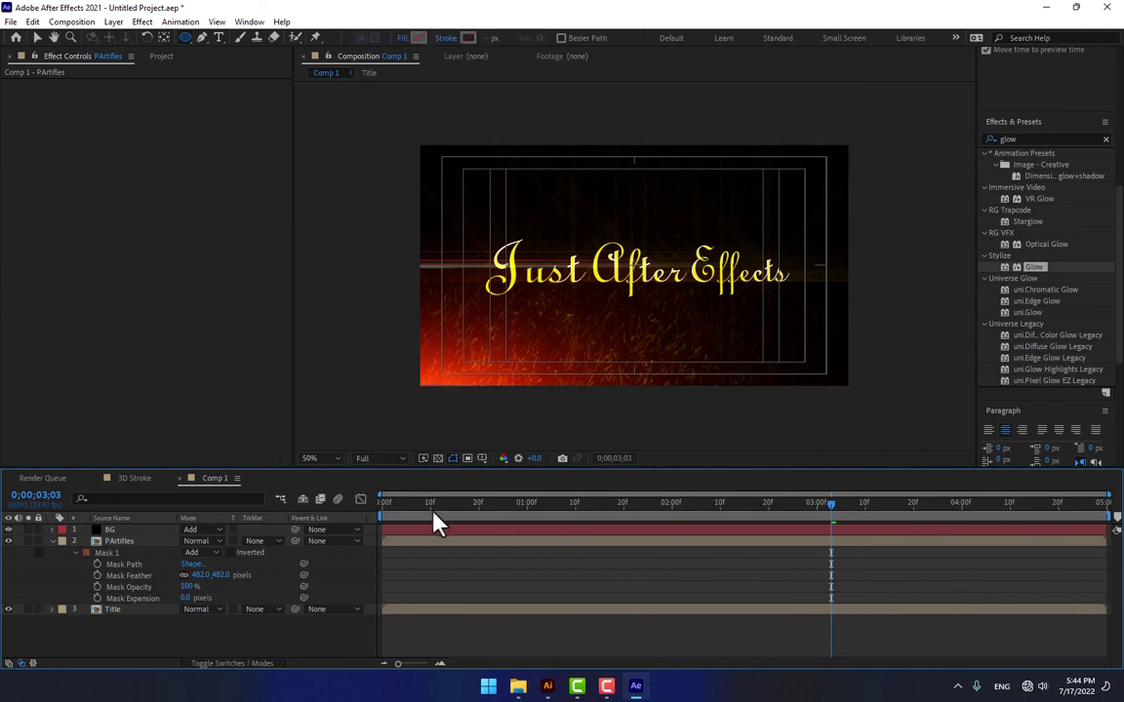
Fit the composition view to the available space and scrub through Comp 1 to check the title and masked particles.
mouse_move(390, 506)
left_mouse_down()
mouse_move(522, 509)
mouse_move(693, 484)
mouse_move(868, 485)
mouse_move(883, 472)
mouse_move(746, 524)
mouse_move(552, 558)
left_mouse_up()
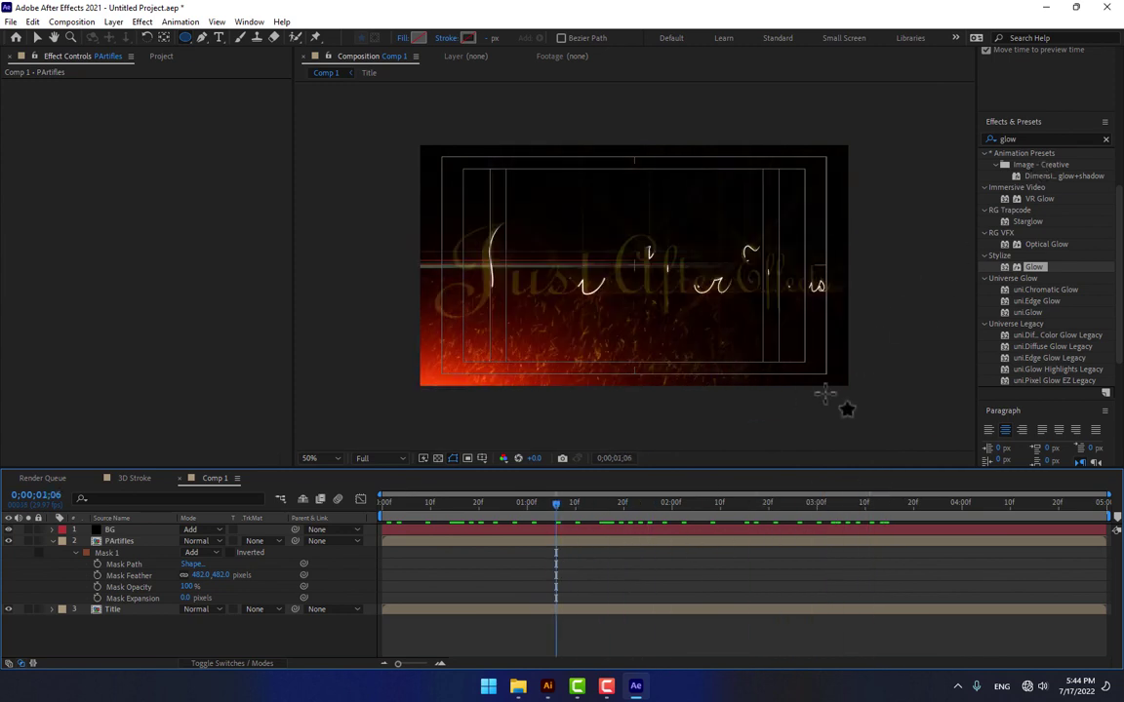
left_click_drag(555, 507, 614, 504)
left_click(324, 458)
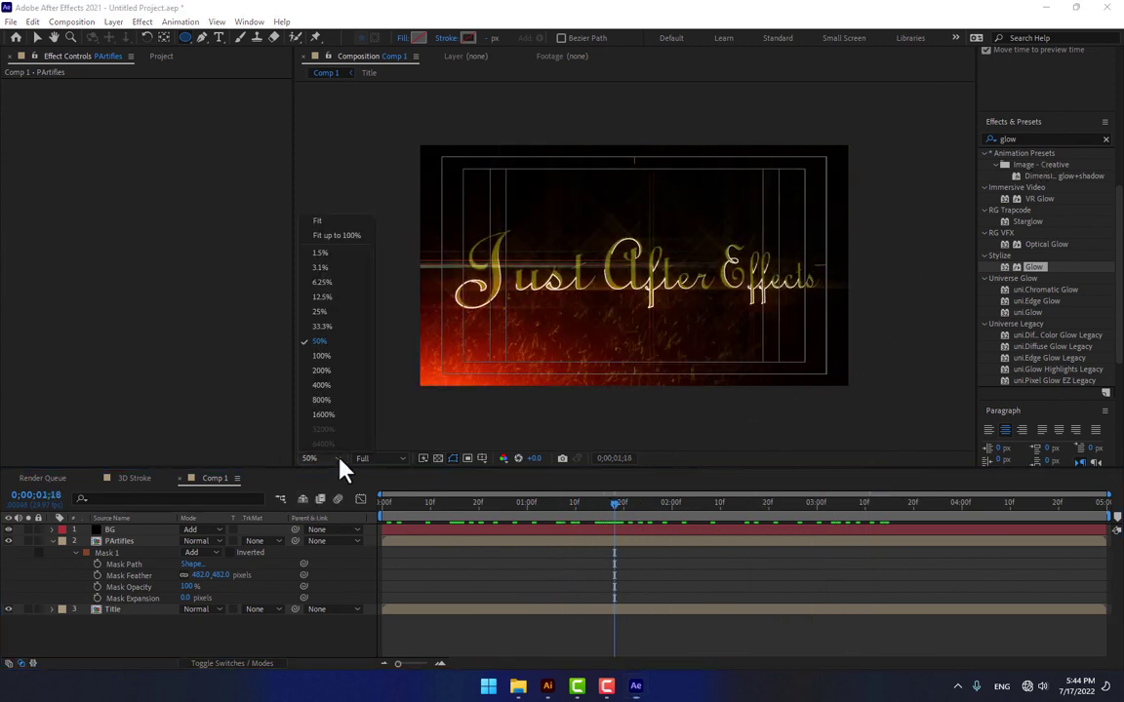
left_click(342, 223)
left_click_drag(436, 505, 627, 517)
left_click(108, 555)
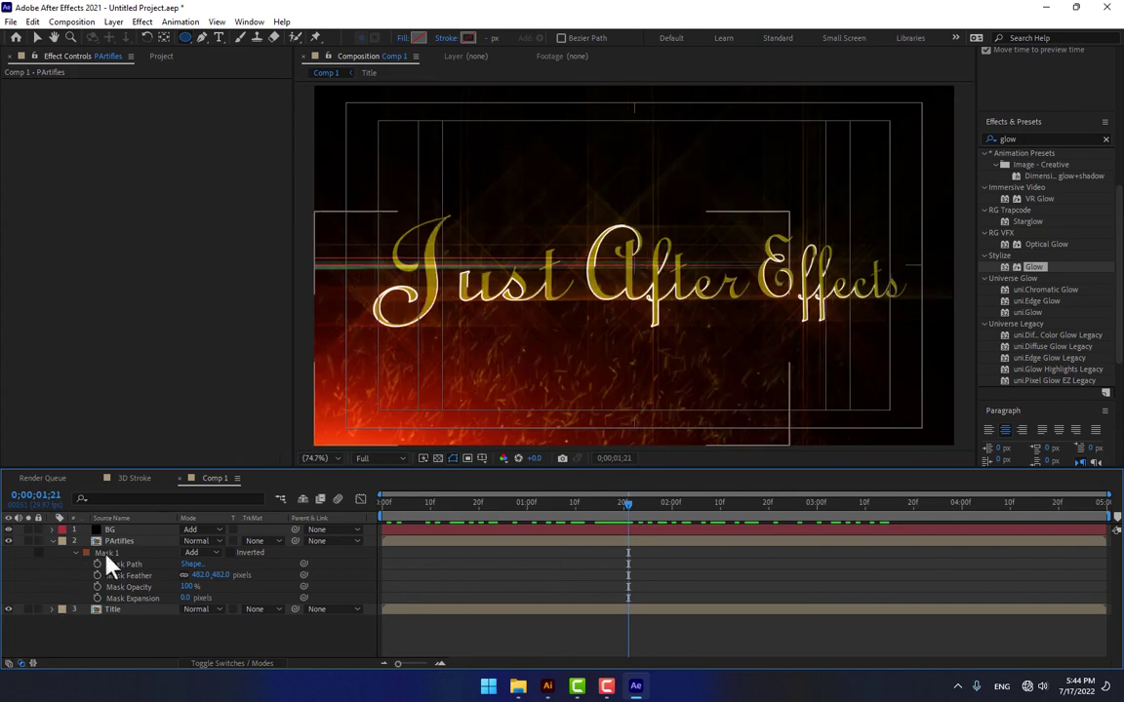
Apply two Glow effects to the Title 3D Stroke layer in the Title composition, giving the second a 74.9% threshold and 134 radius.
double_click(110, 610)
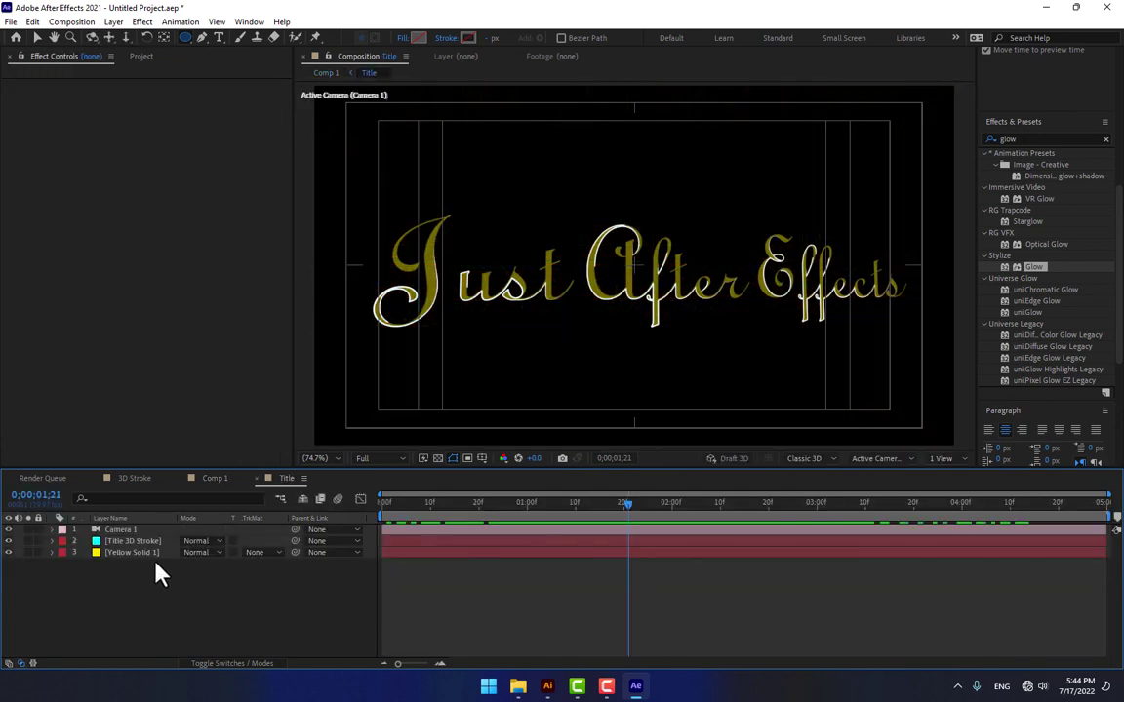
left_click(119, 542)
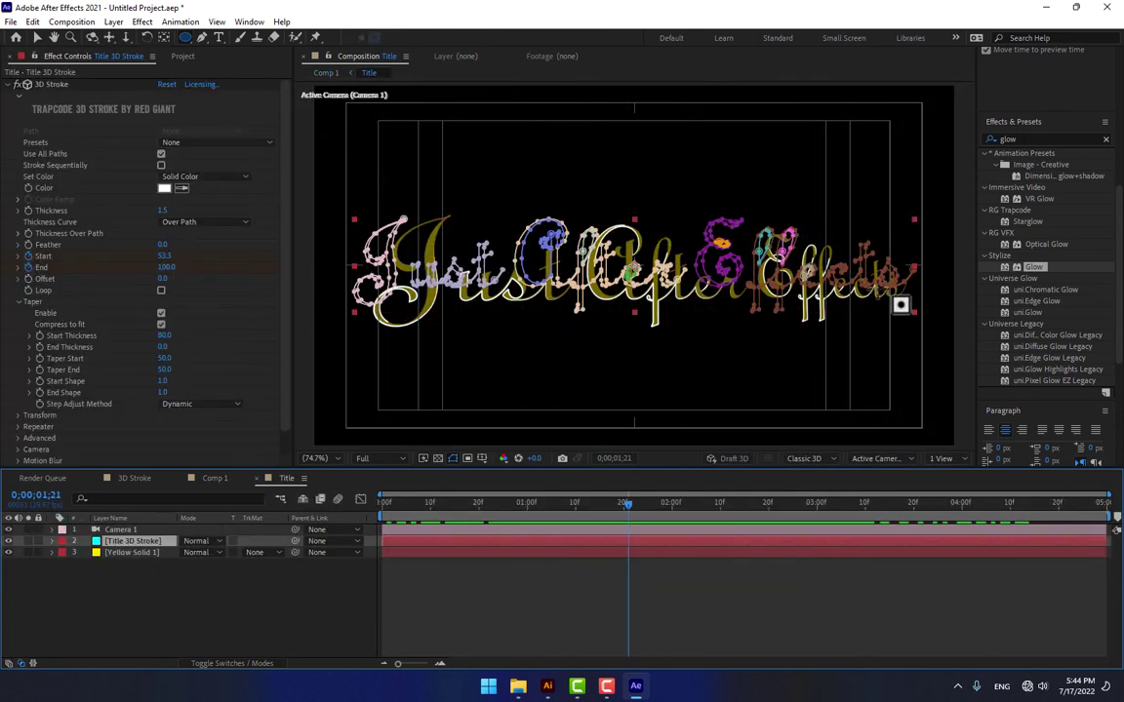
left_click_drag(976, 233, 1029, 222)
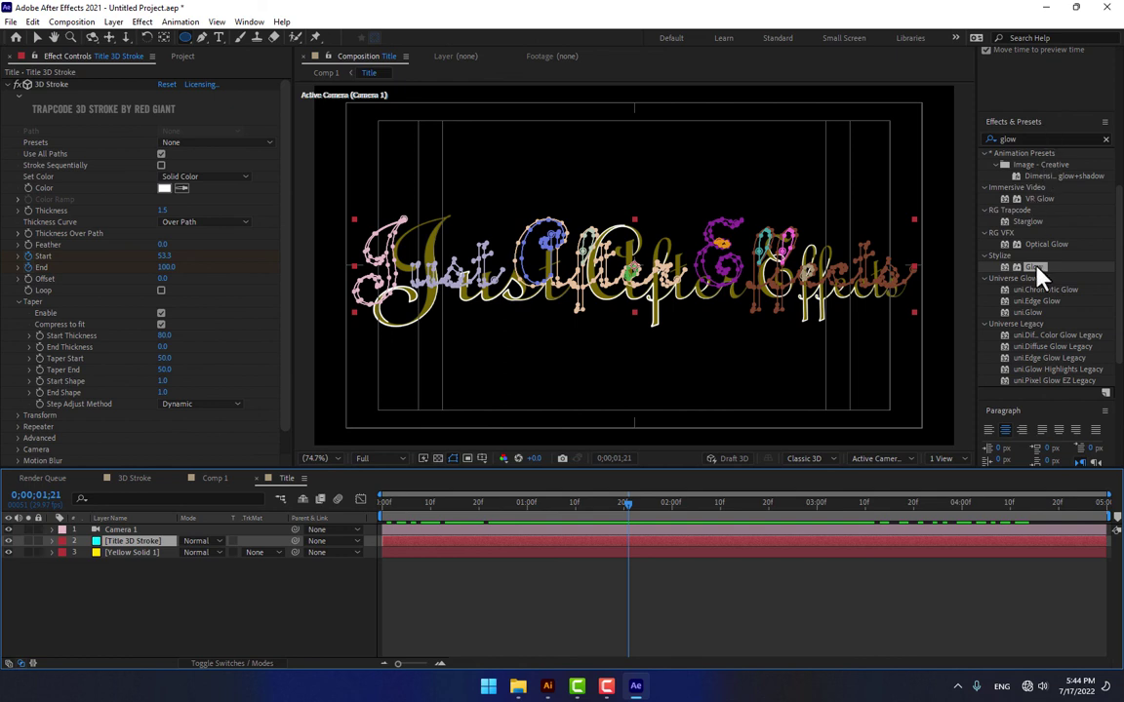
mouse_move(1041, 276)
left_mouse_down()
mouse_move(92, 572)
mouse_move(144, 548)
left_mouse_up()
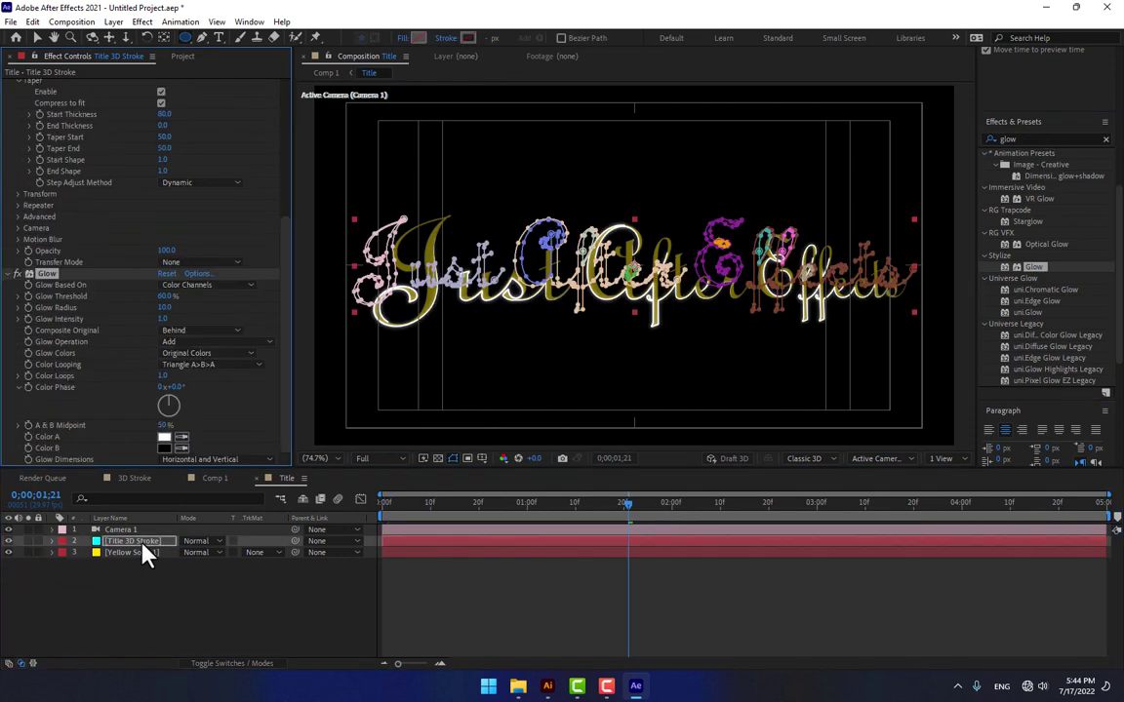
key("v")
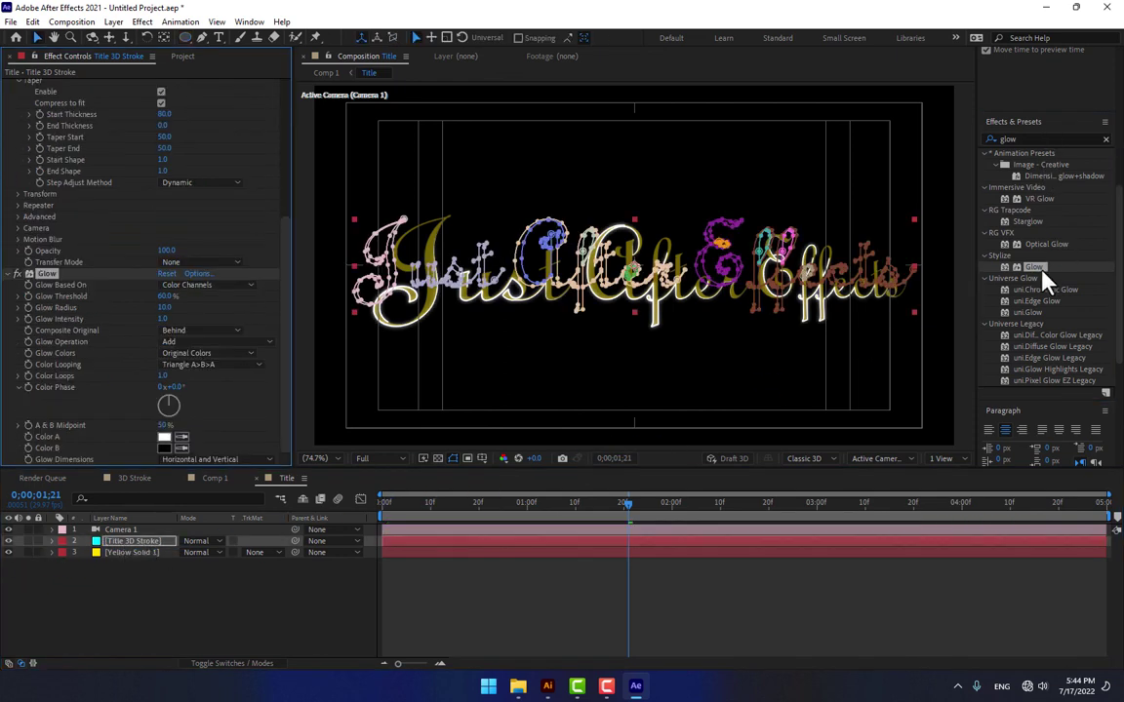
left_click_drag(1044, 279, 132, 547)
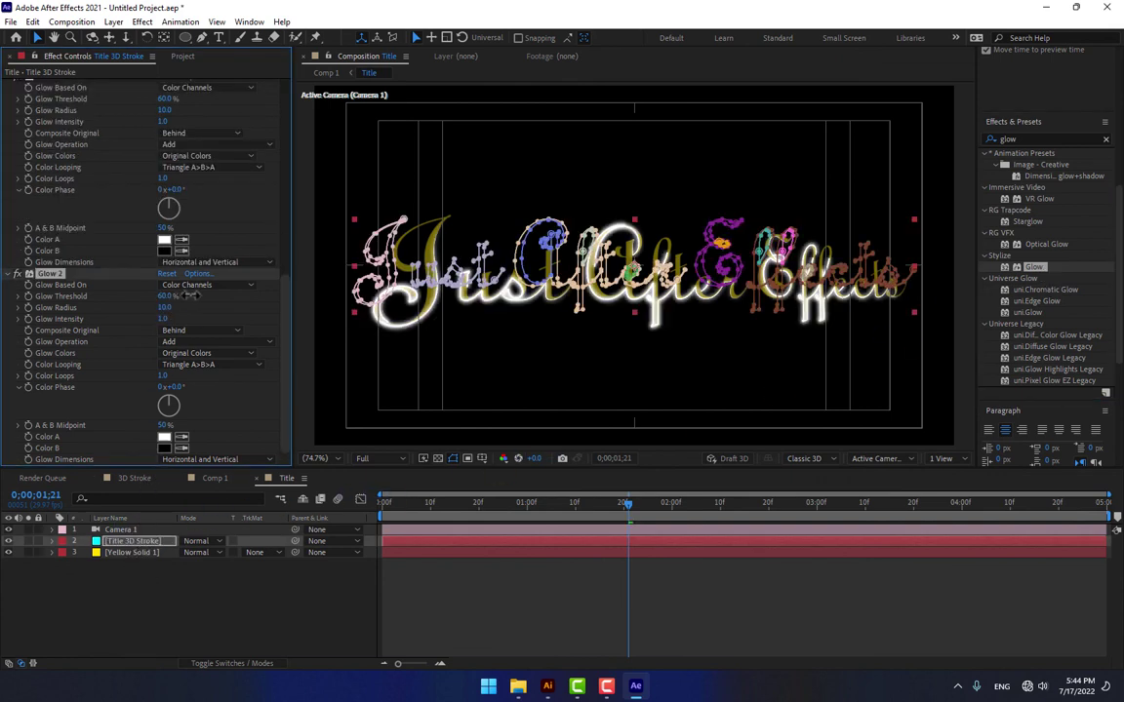
left_click_drag(163, 310, 225, 310)
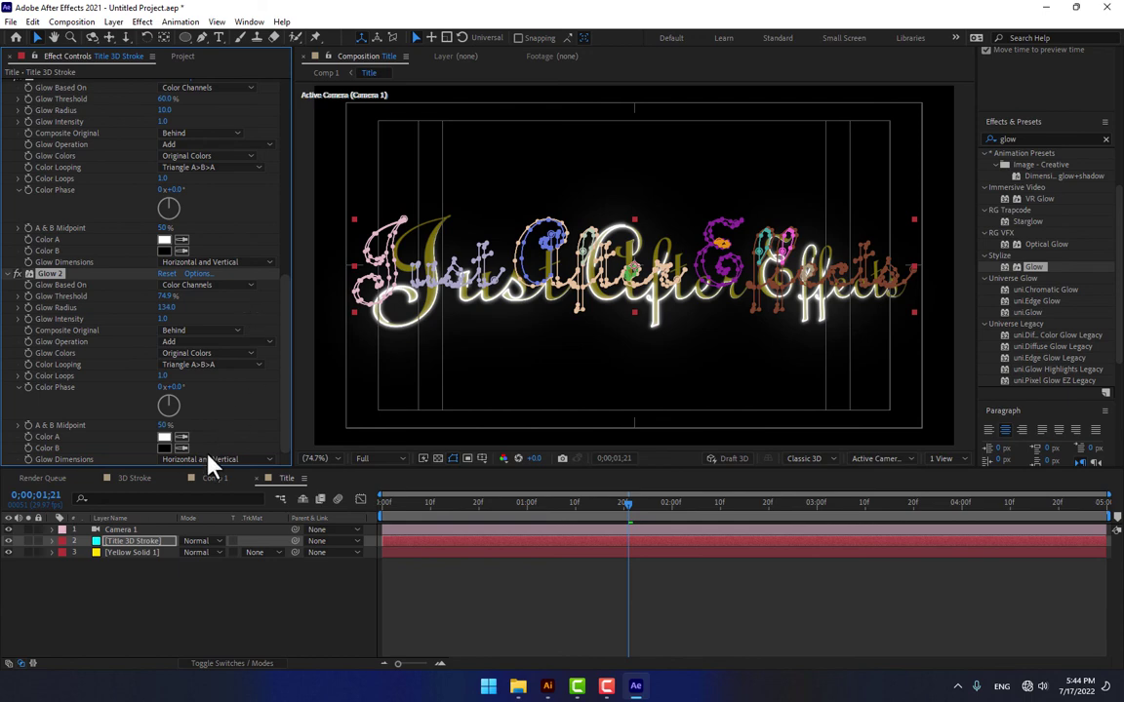
Return to Comp 1 and scrub through its first two seconds to check the glowing title strokes.
left_click(133, 479)
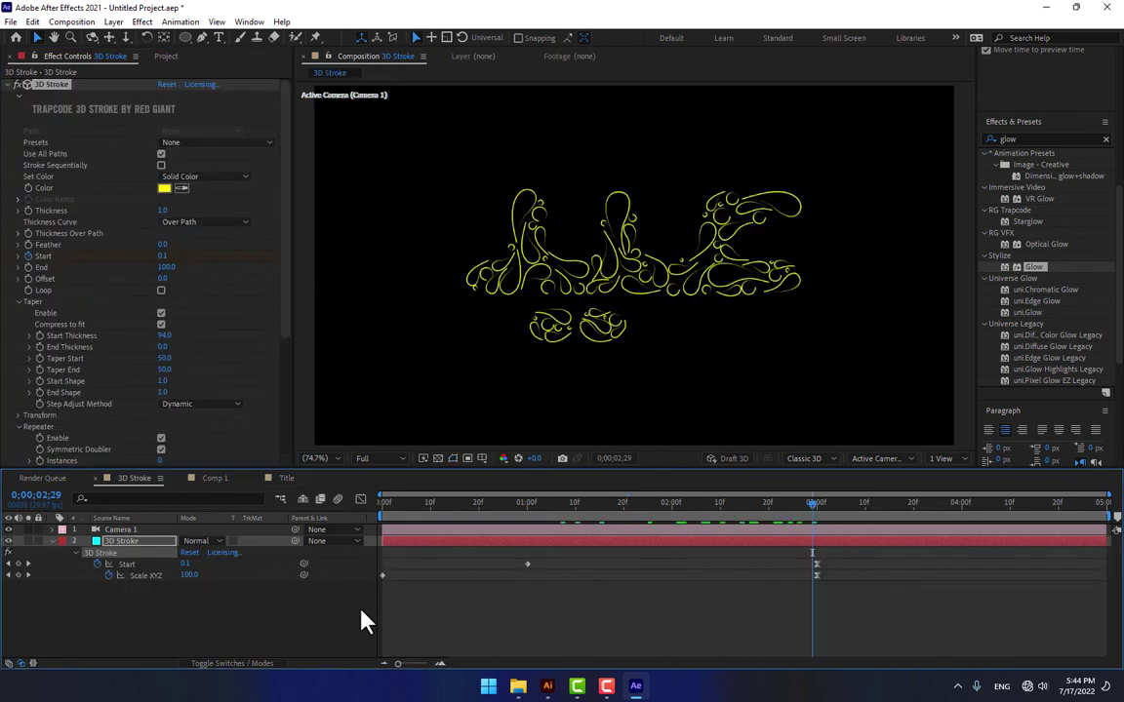
left_click(210, 479)
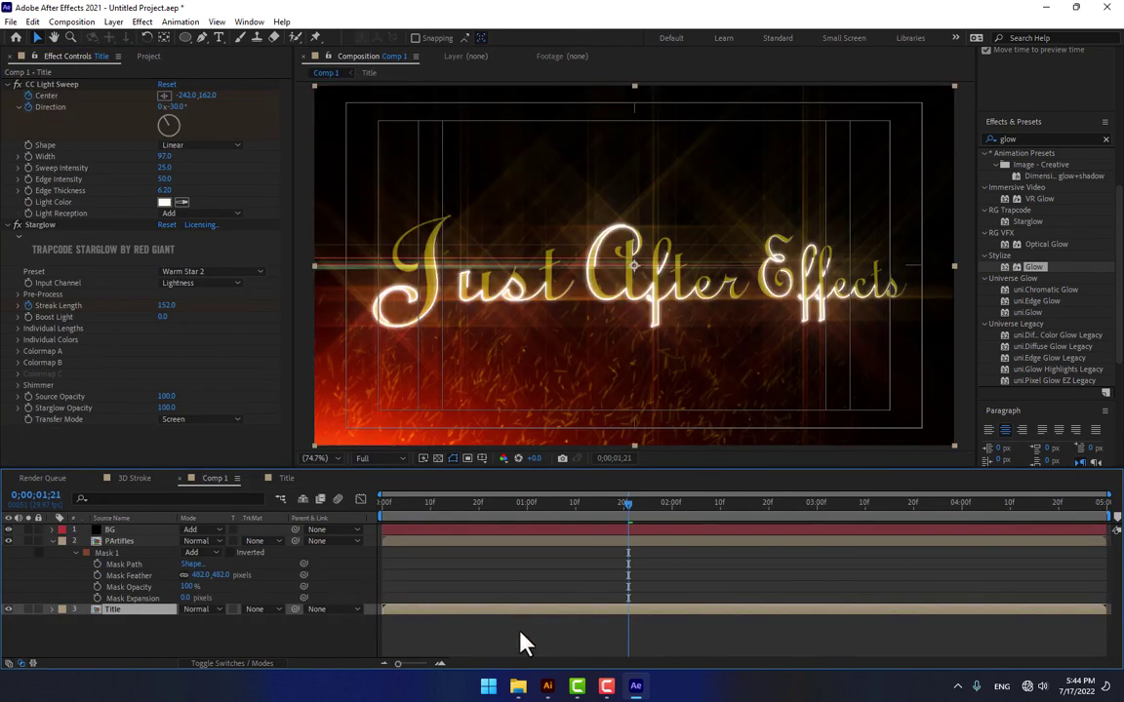
left_click_drag(419, 516, 695, 515)
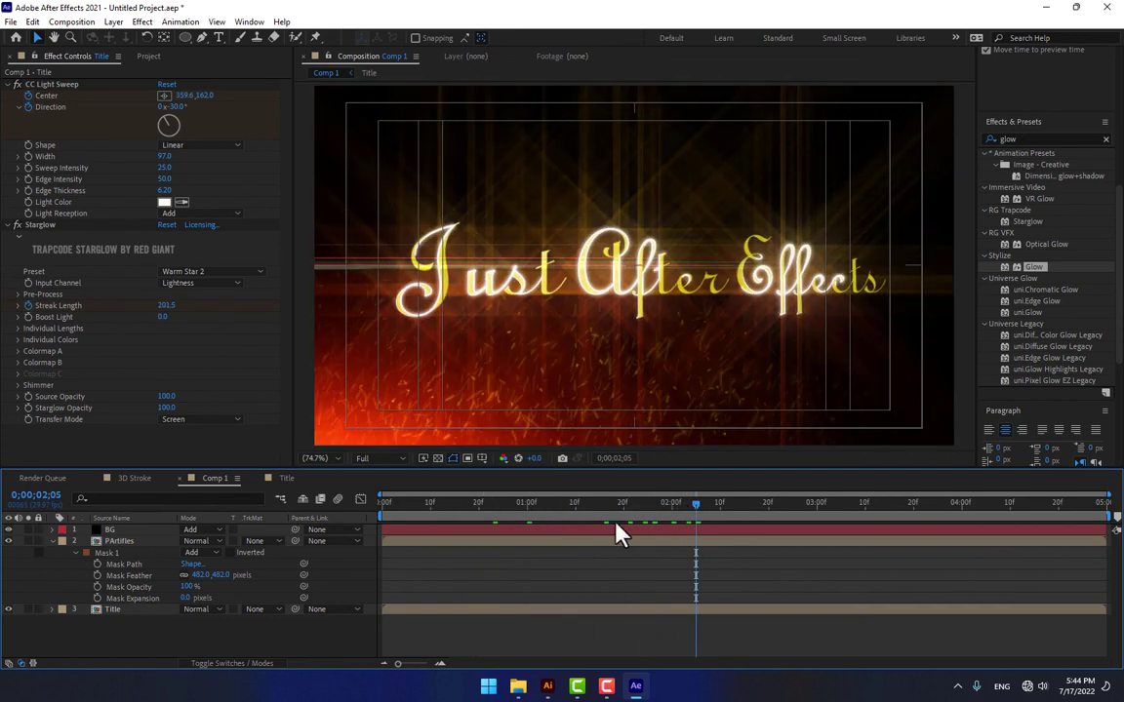
Set the 3D Stroke color of the Title 3D Stroke layer in the Title composition to orange FFA200.
left_click(278, 479)
left_click(164, 187)
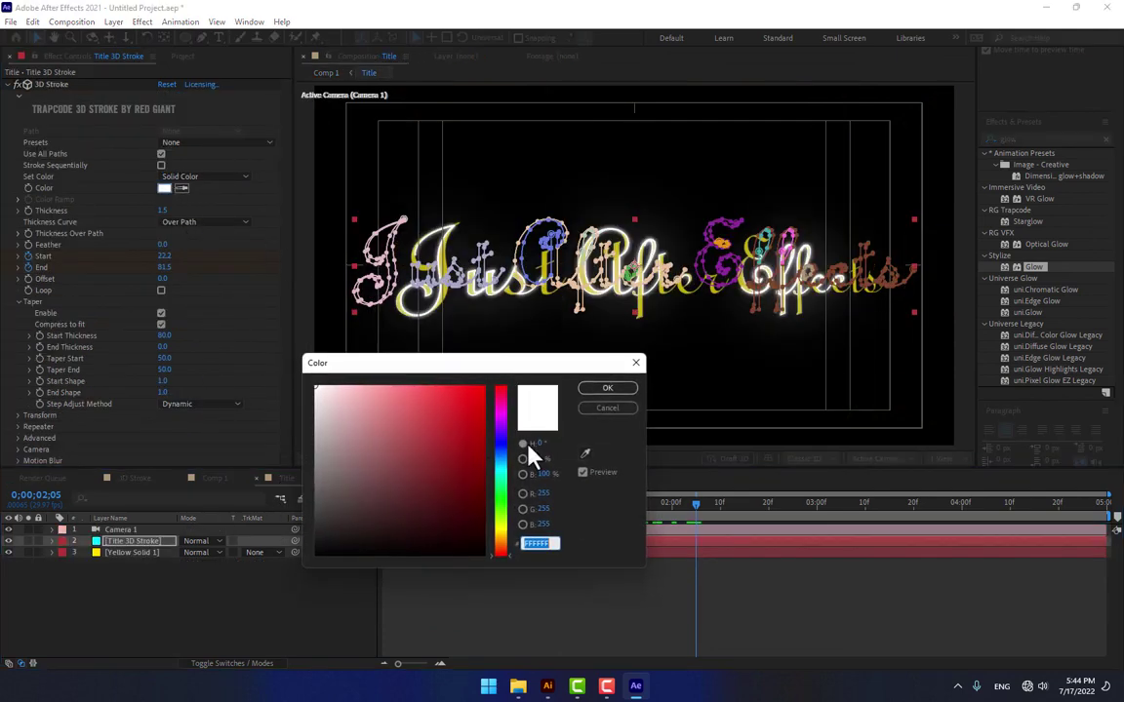
left_click(500, 535)
left_click_drag(479, 392, 491, 351)
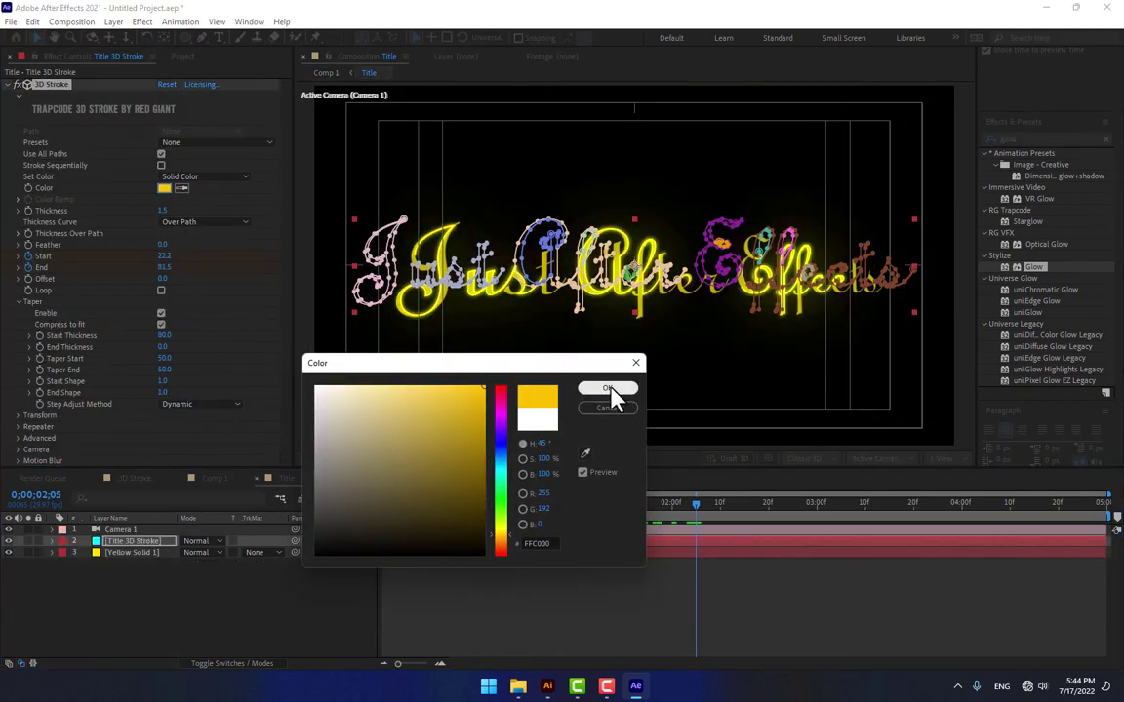
left_click(504, 545)
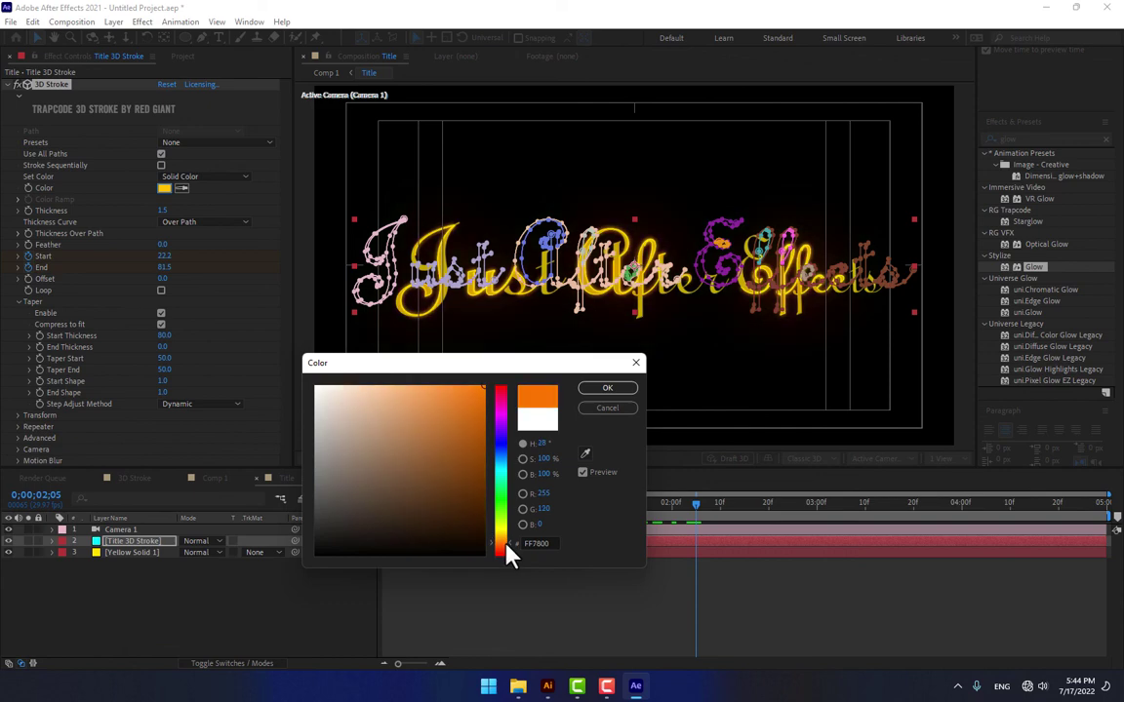
left_click_drag(509, 554, 509, 551)
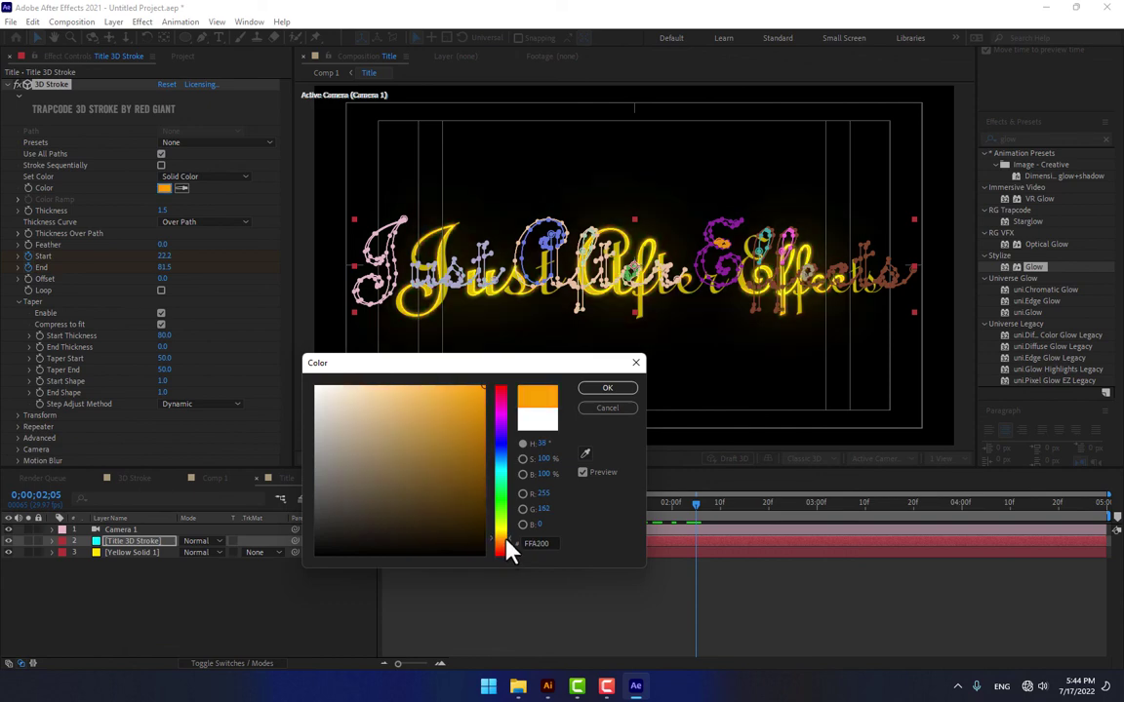
left_click(614, 390)
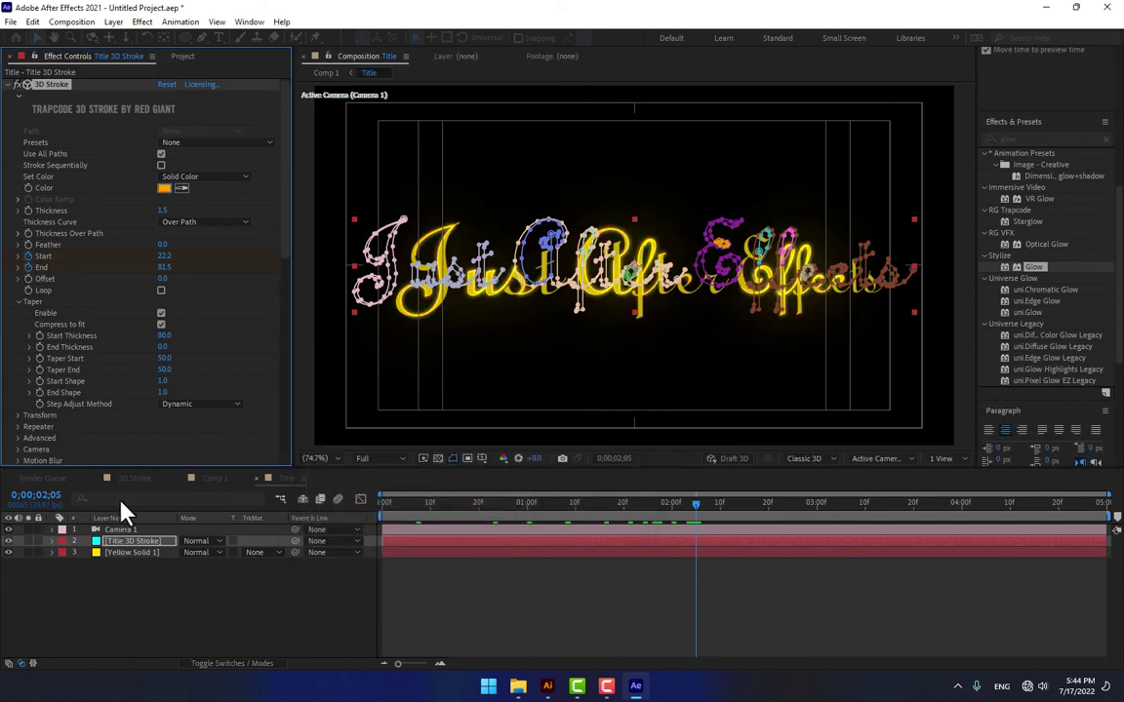
Close the 3D Stroke composition and return to Comp 1.
left_click(134, 480)
left_click(207, 479)
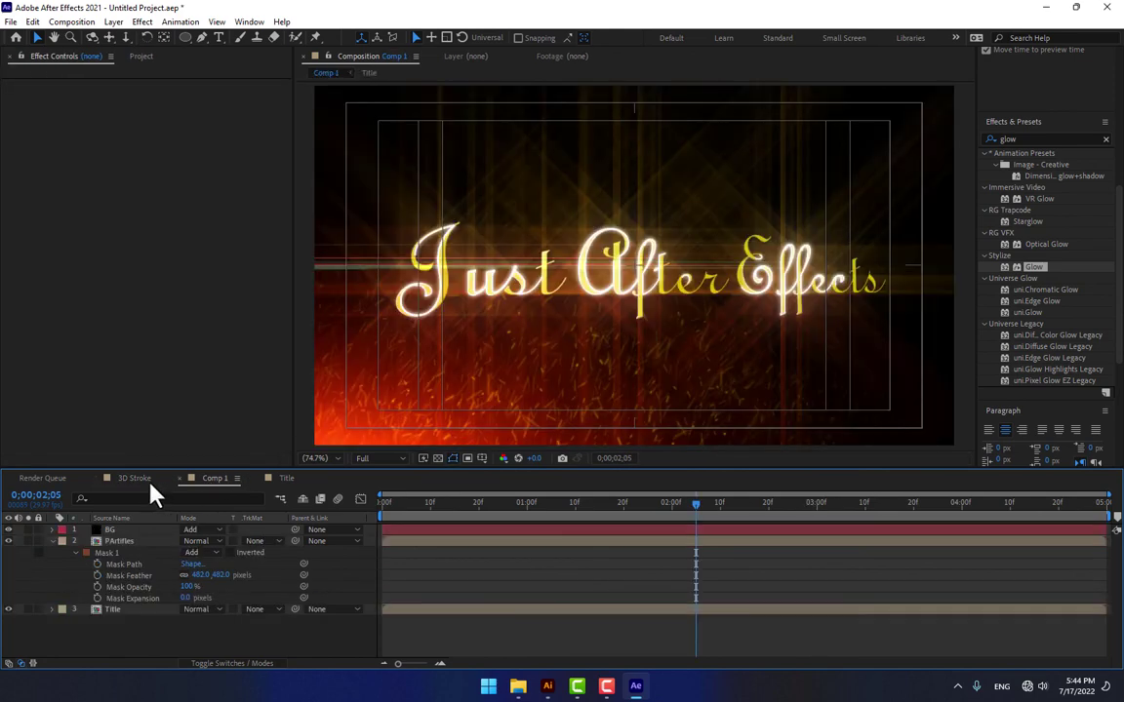
left_click(95, 478)
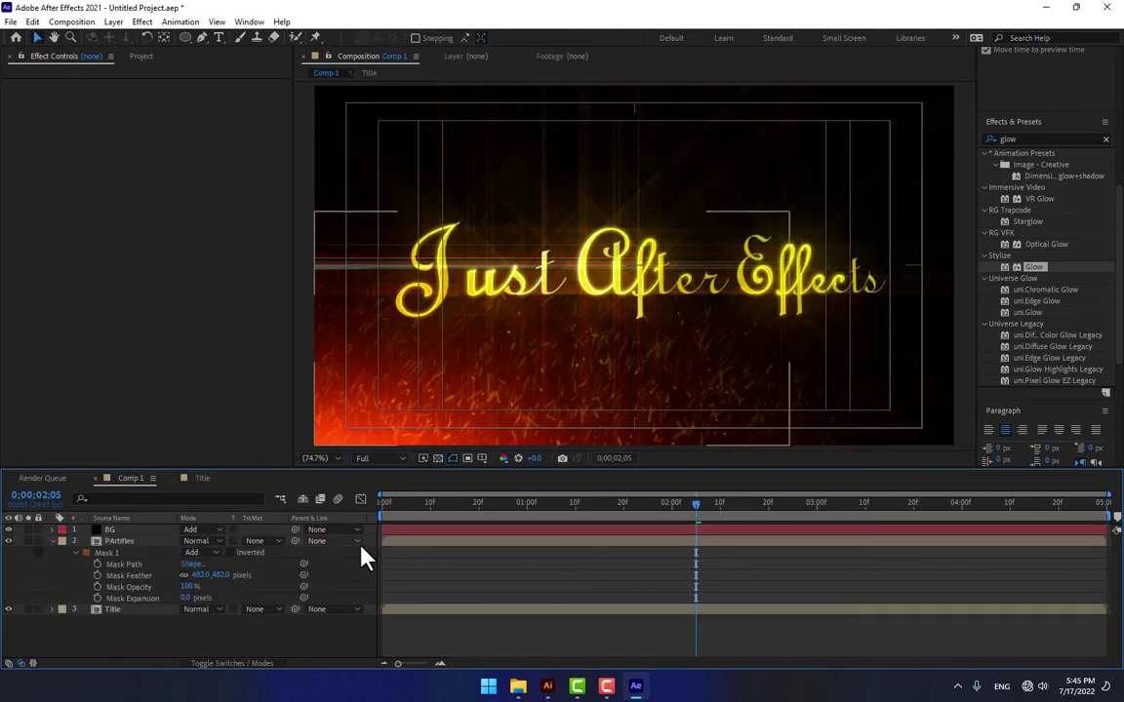
Scrub Comp 1 from a little after one second to 0;00;02;05 to check the title stroke color.
left_click(557, 503)
left_click_drag(576, 506, 698, 505)
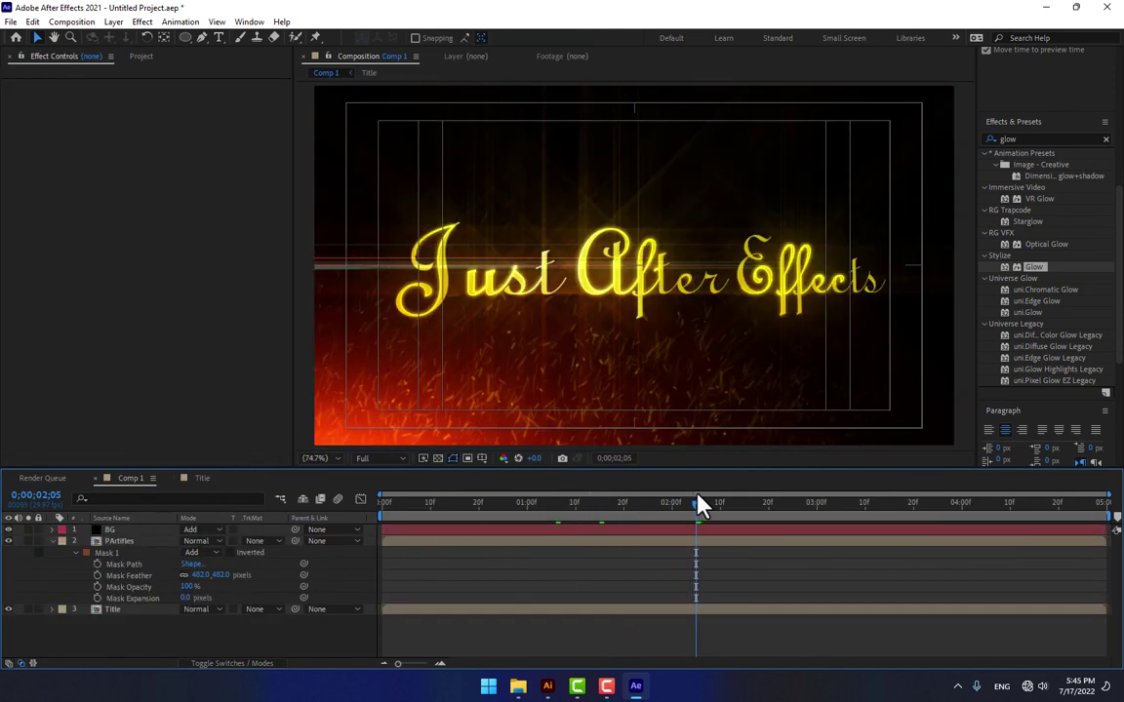
Shift the 3D Stroke color of the Title 3D Stroke layer to a deeper orange and preview Comp 1 at 0;00;00;10.
left_click(202, 478)
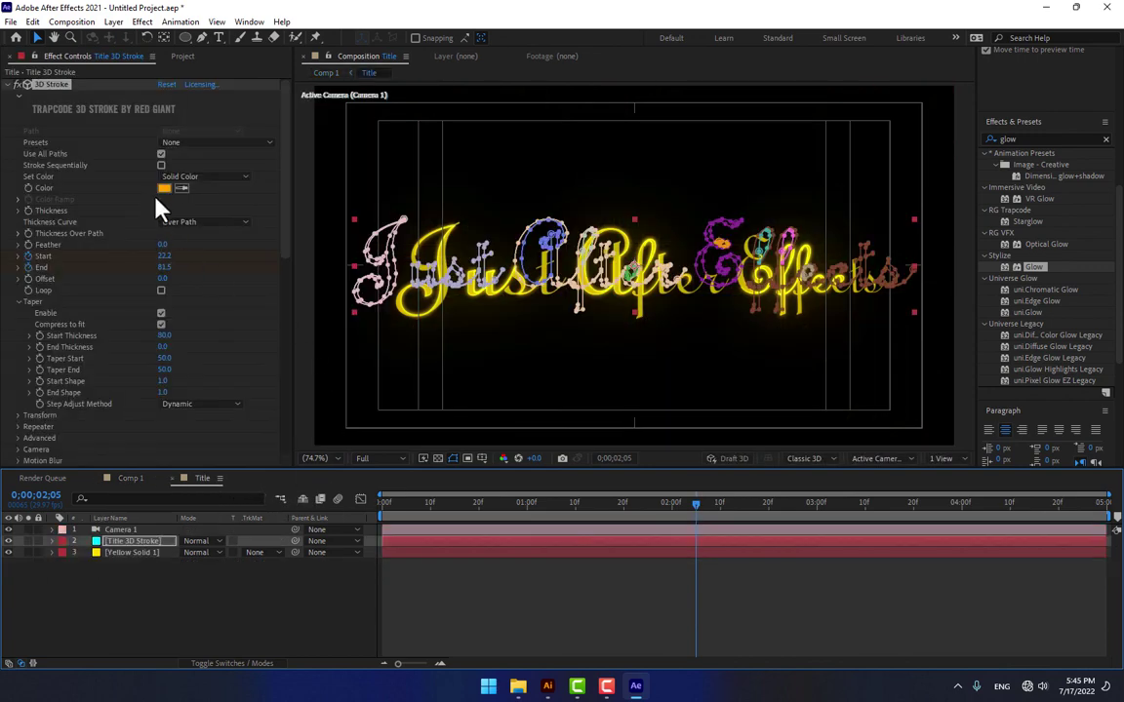
left_click(166, 188)
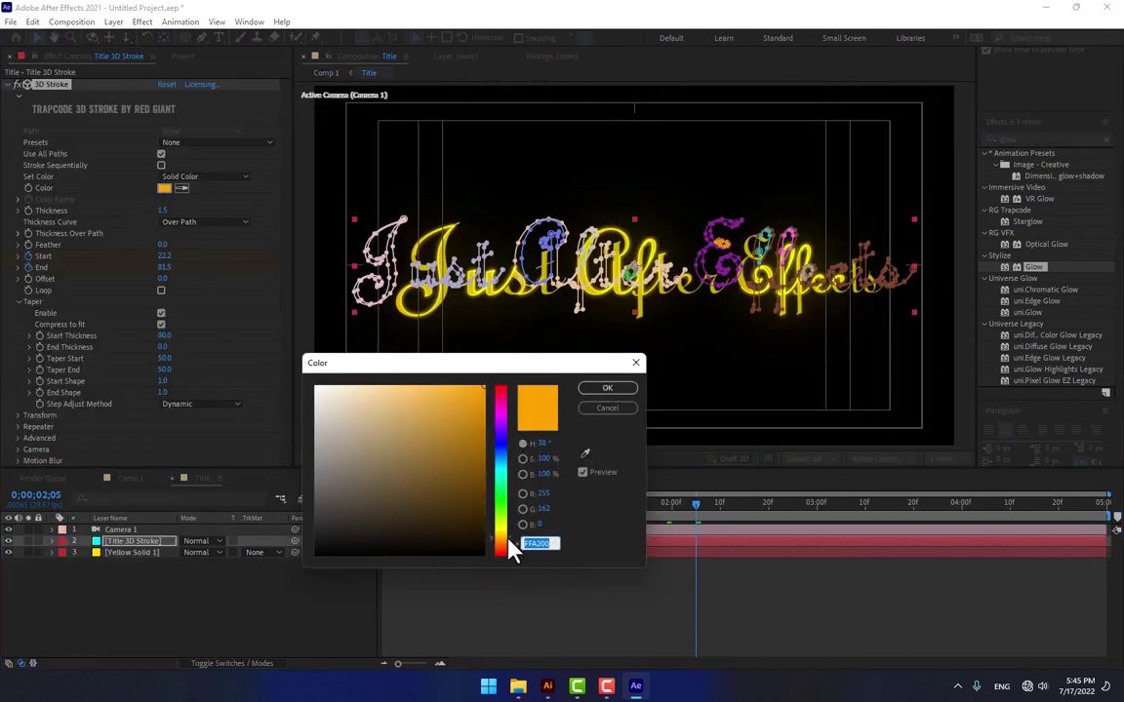
left_click(514, 552)
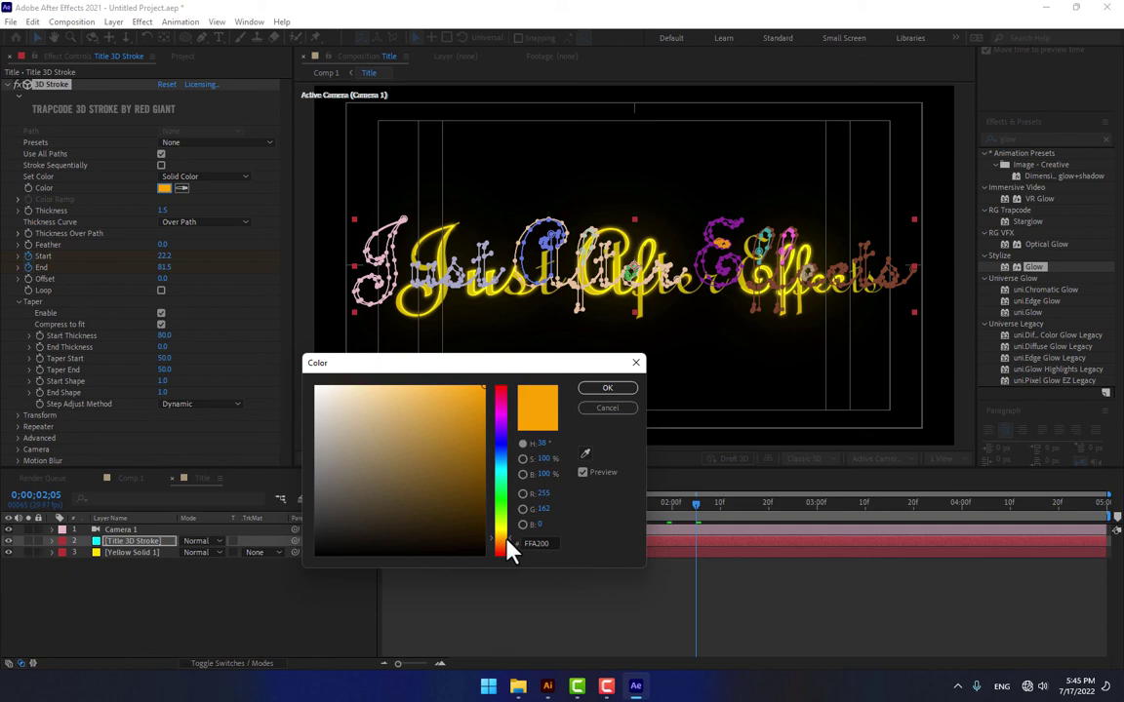
left_click(507, 543)
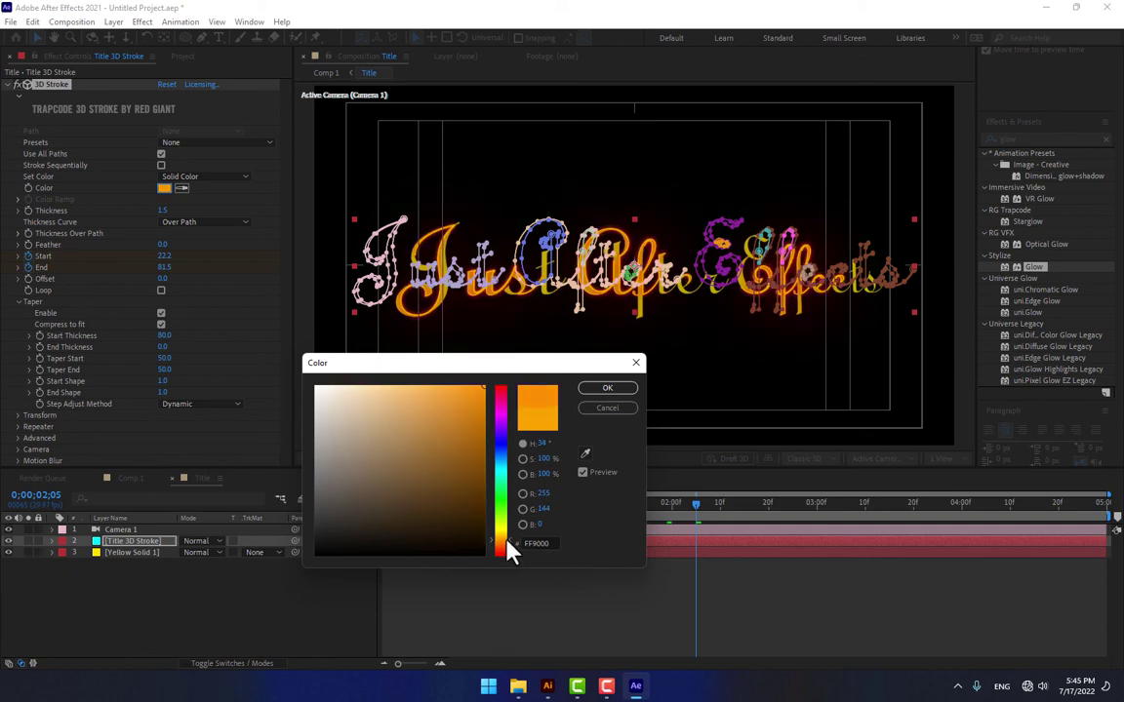
left_click(507, 542)
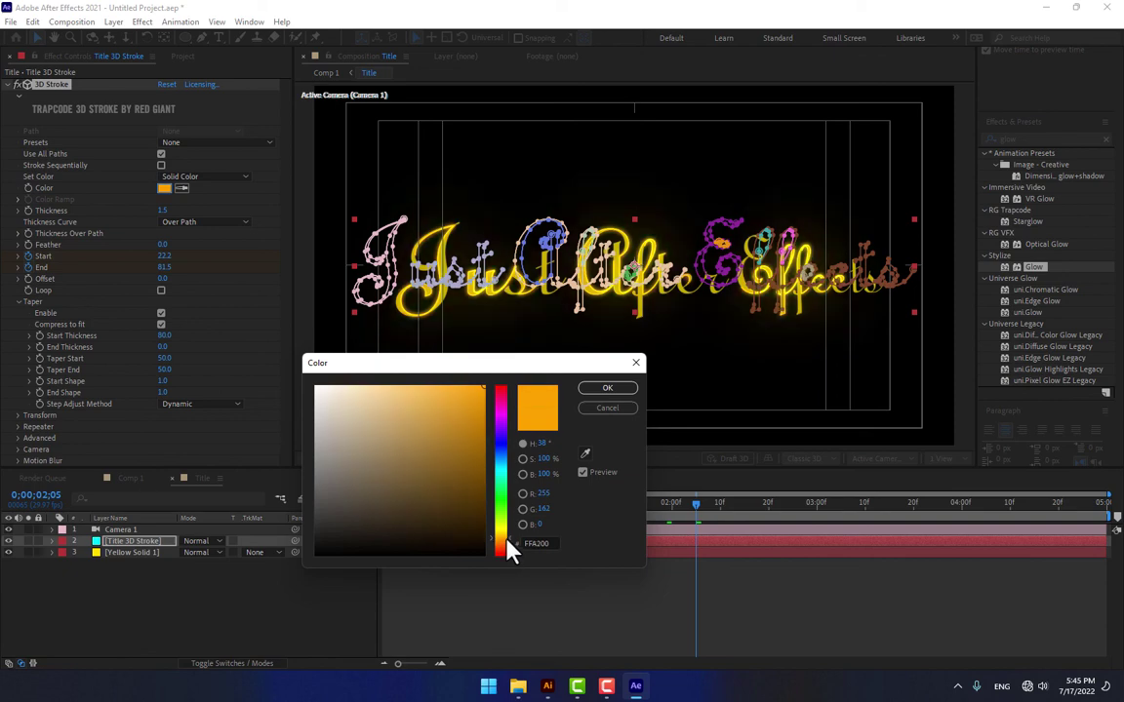
left_click(507, 543)
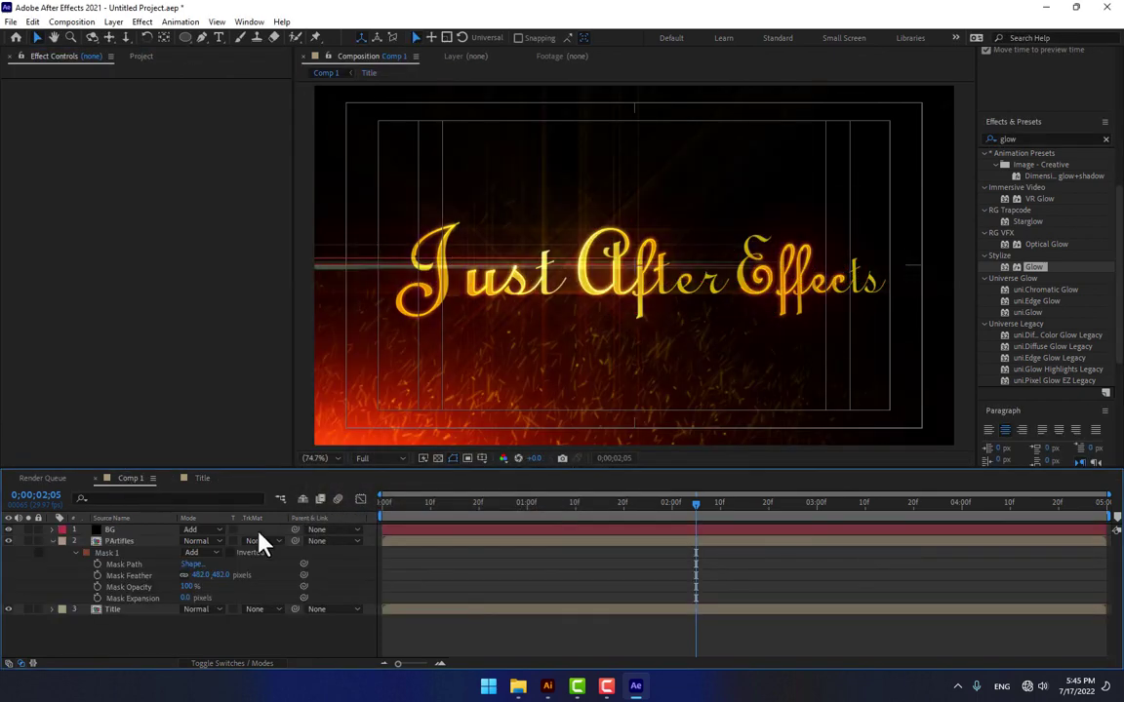
mouse_move(431, 500)
left_mouse_down()
mouse_move(420, 504)
mouse_move(688, 495)
mouse_move(432, 514)
left_mouse_up()
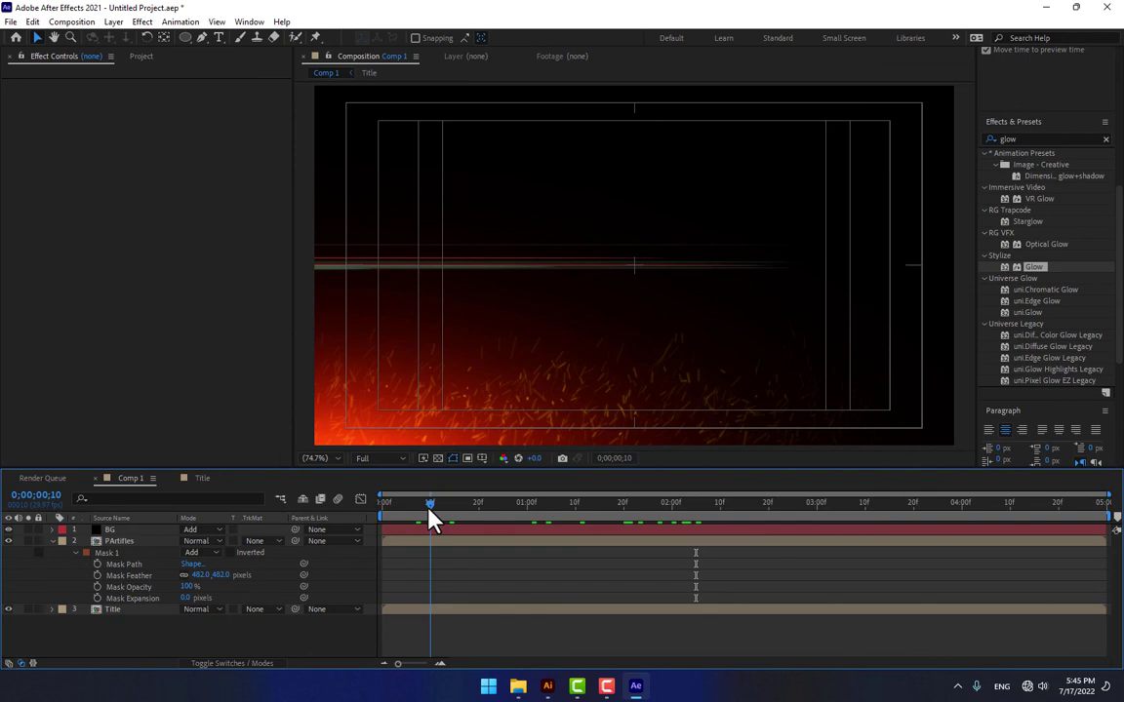